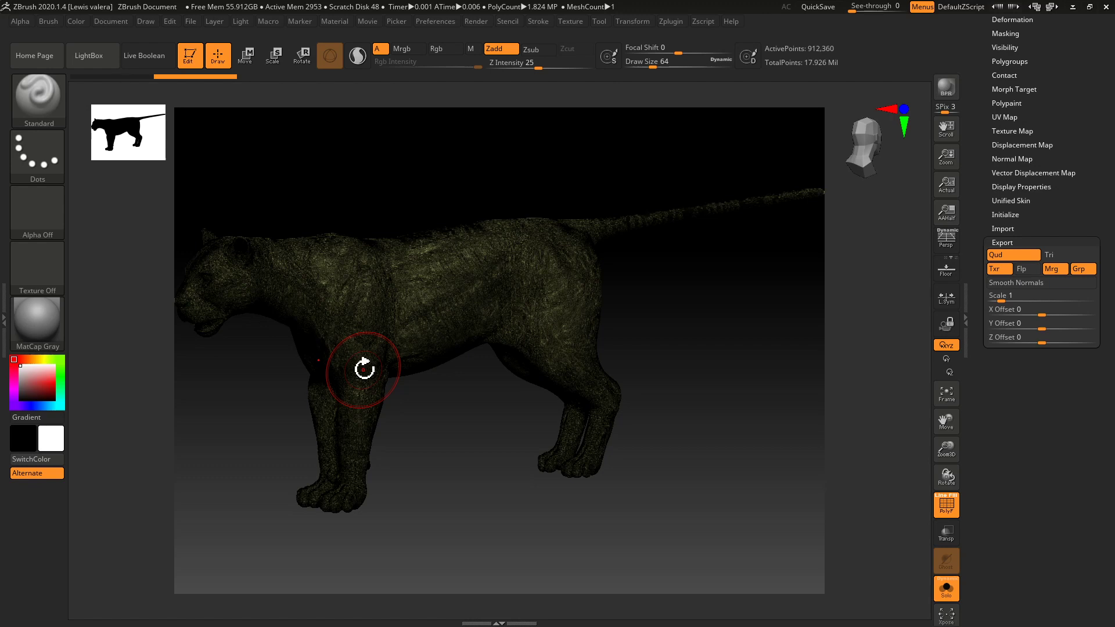
Examine the big cat sculpt's subtool list, its face up close and the Decimation Master options.
left_click_drag(976, 184, 971, 335)
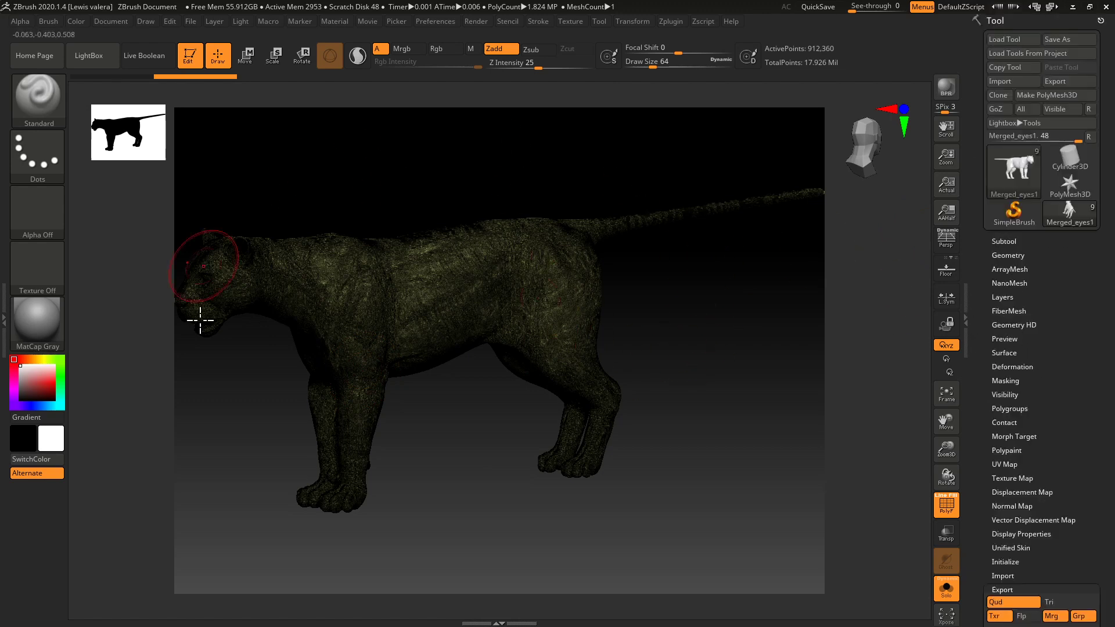
left_click(997, 241)
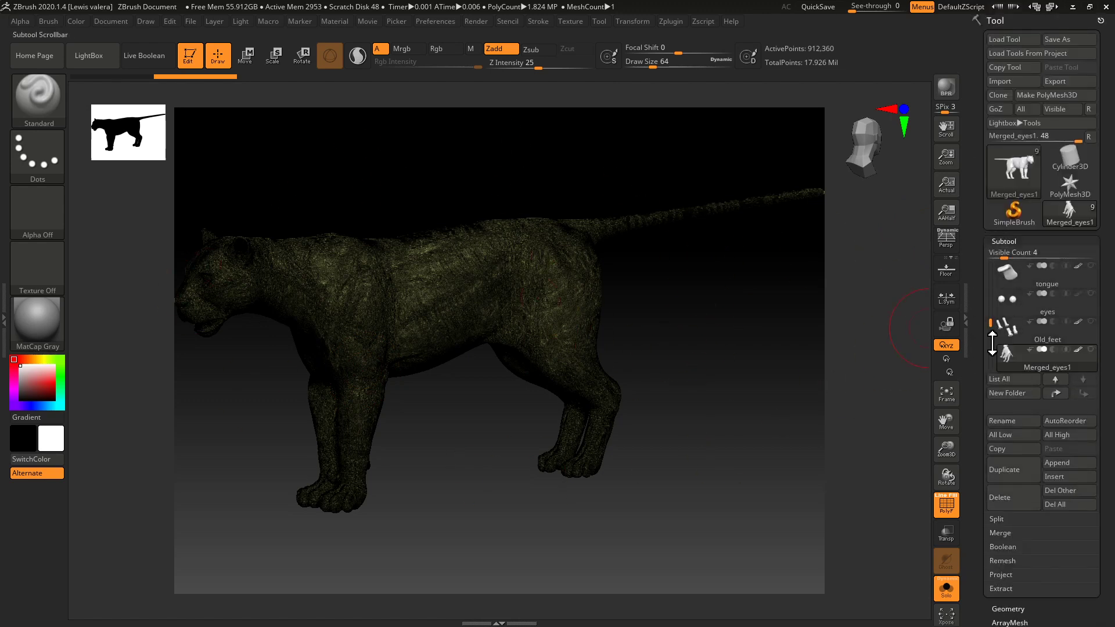
mouse_move(992, 316)
left_mouse_down()
mouse_move(988, 255)
mouse_move(991, 364)
mouse_move(990, 303)
left_mouse_up()
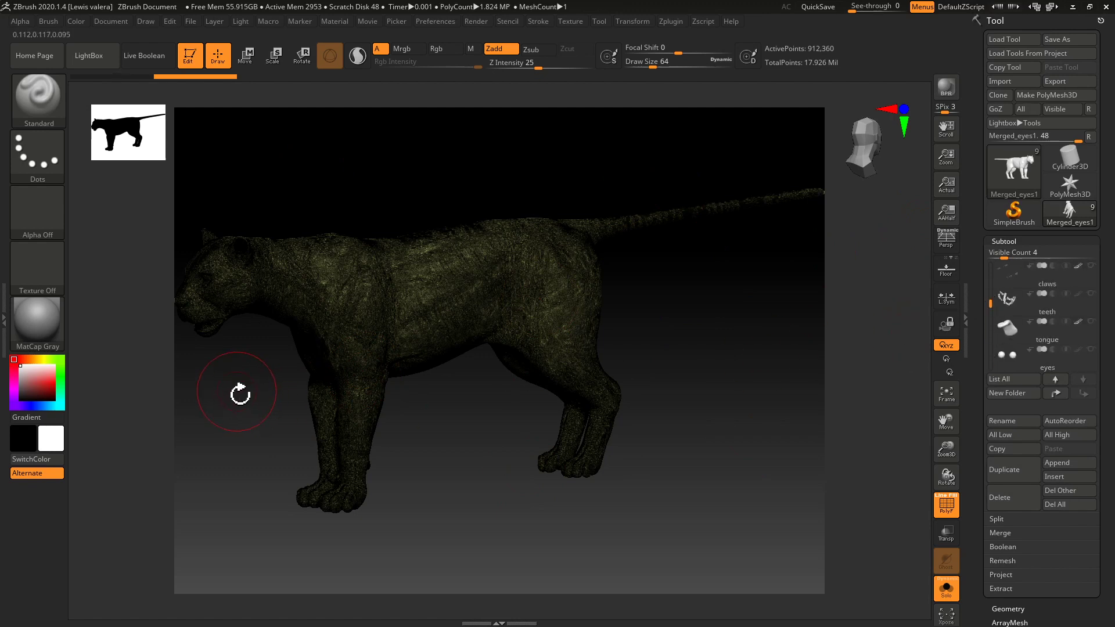
left_click_drag(250, 381, 375, 445)
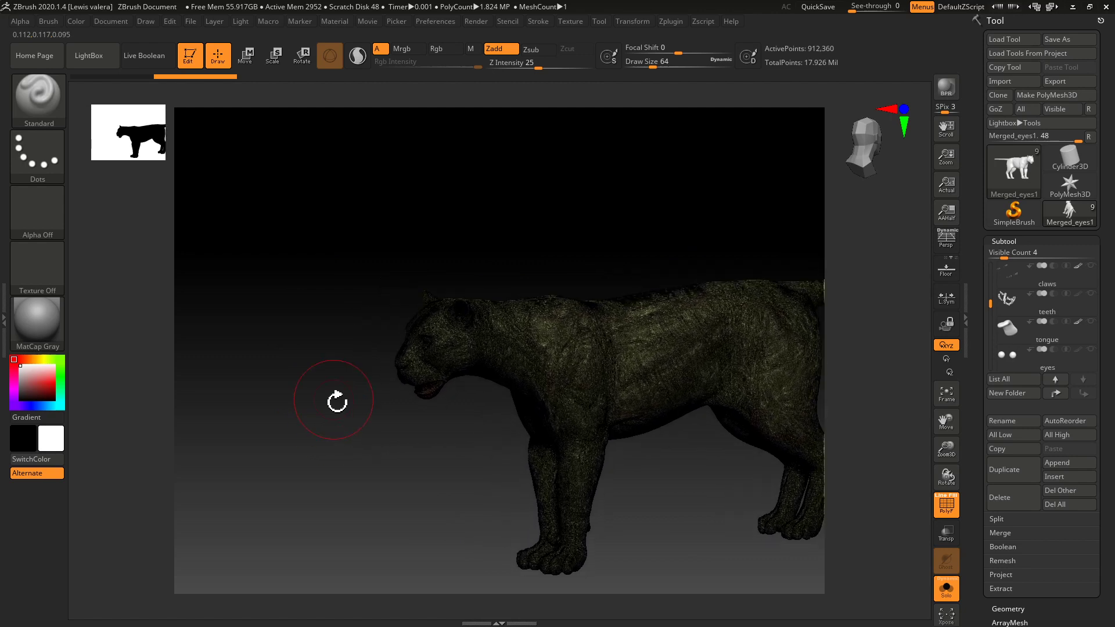
left_click_drag(337, 411, 395, 360)
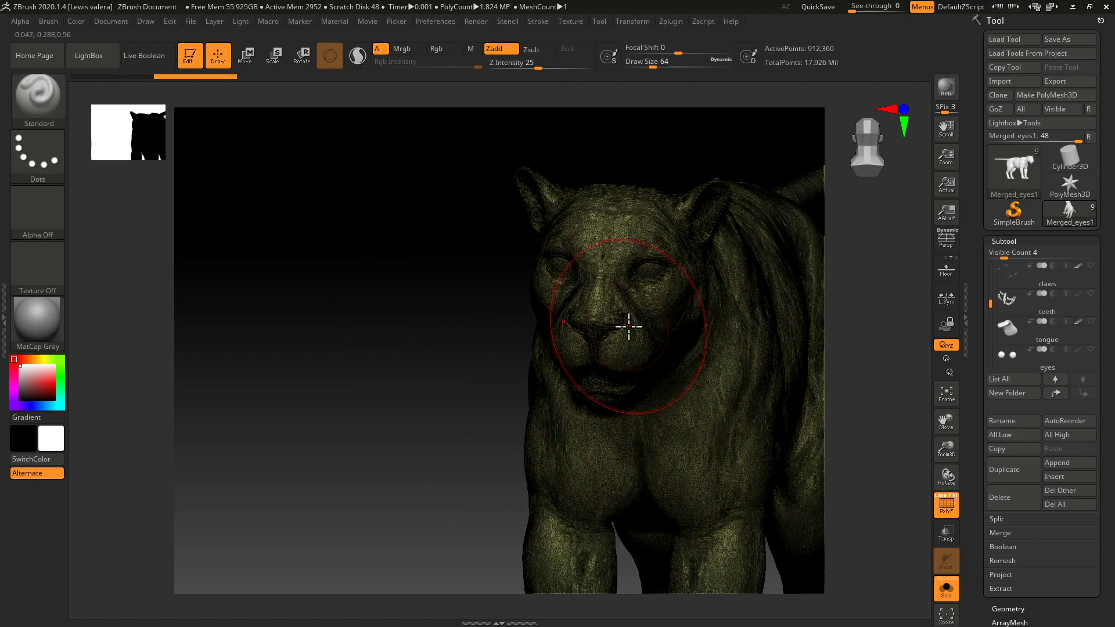
left_click(671, 21)
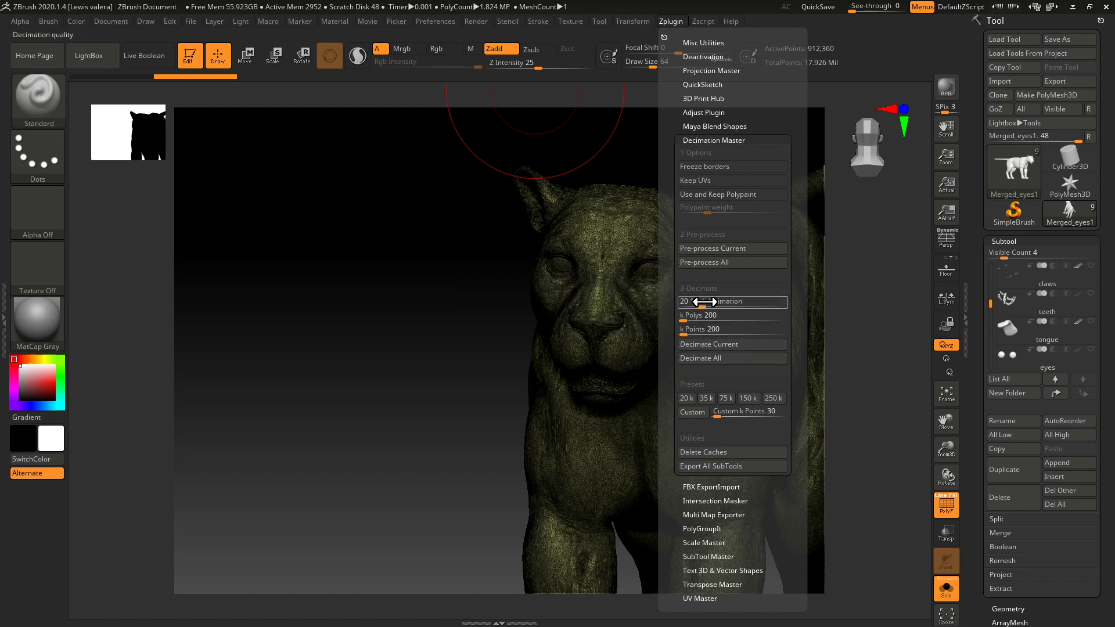
left_click_drag(405, 331, 378, 361)
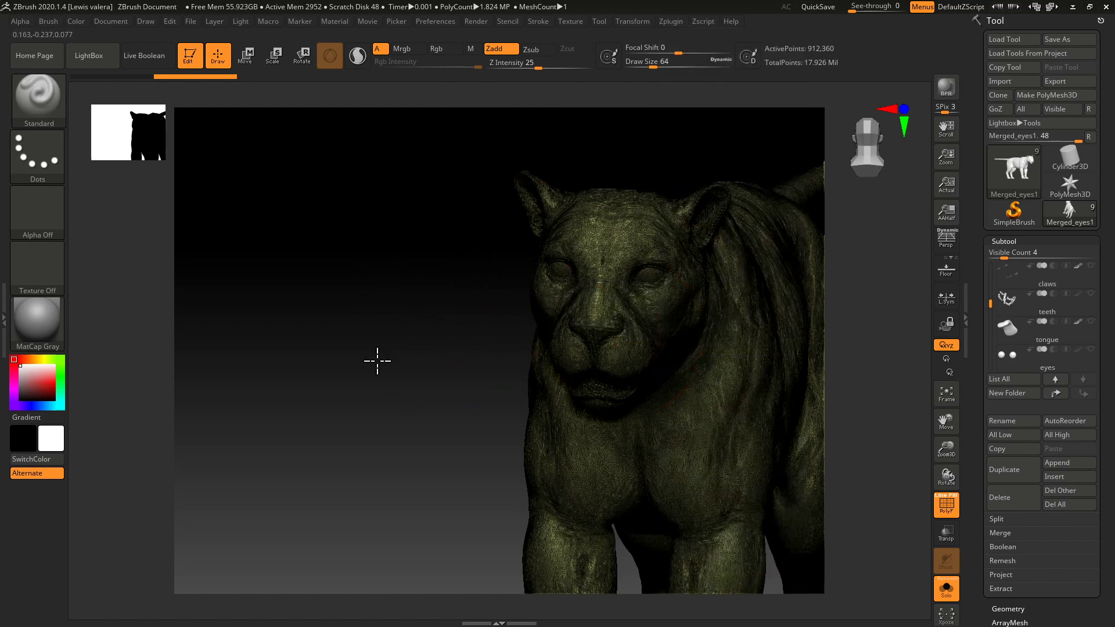
Review the sculpt's Geometry and DynaMesh options and the OBJ export dialog, closing it without saving.
left_click(1000, 242)
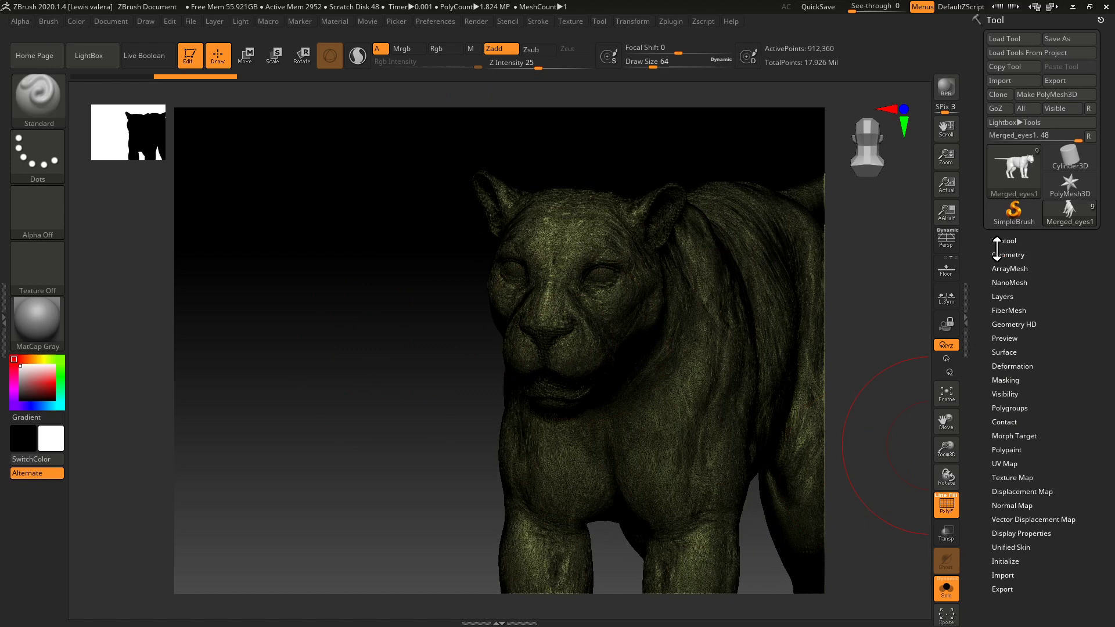
left_click(998, 254)
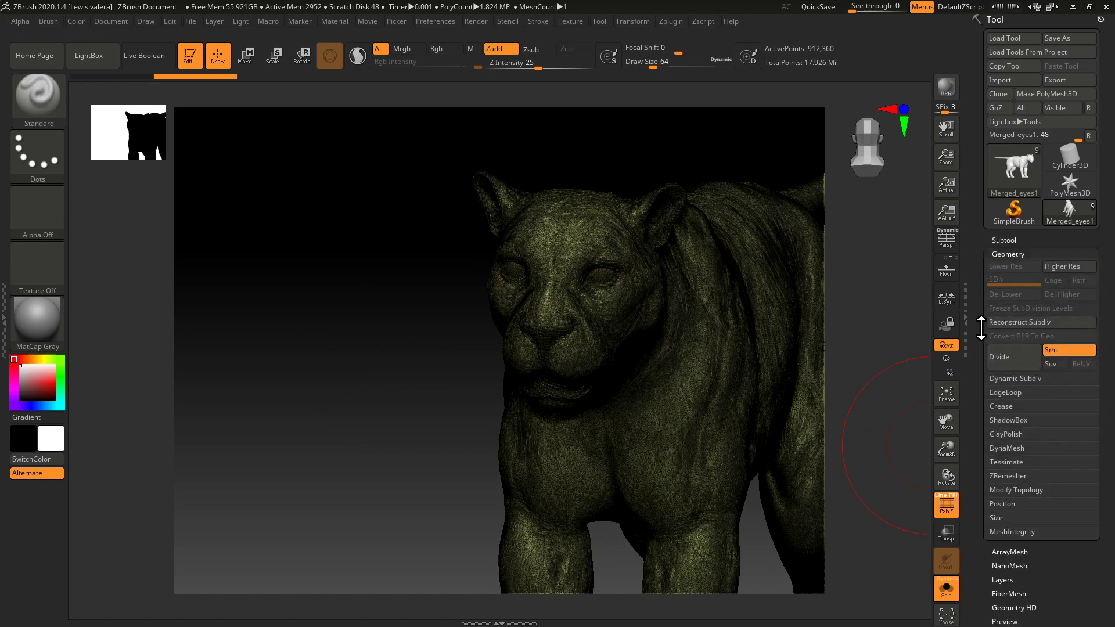
left_click(997, 449)
left_click(997, 448)
left_click(997, 254)
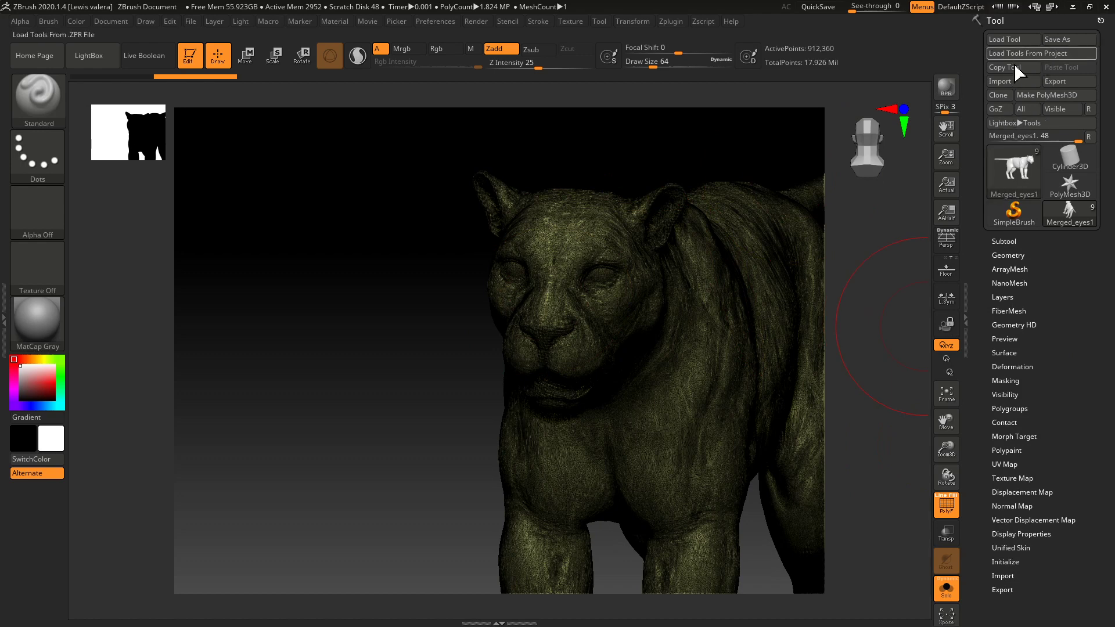
left_click(1055, 81)
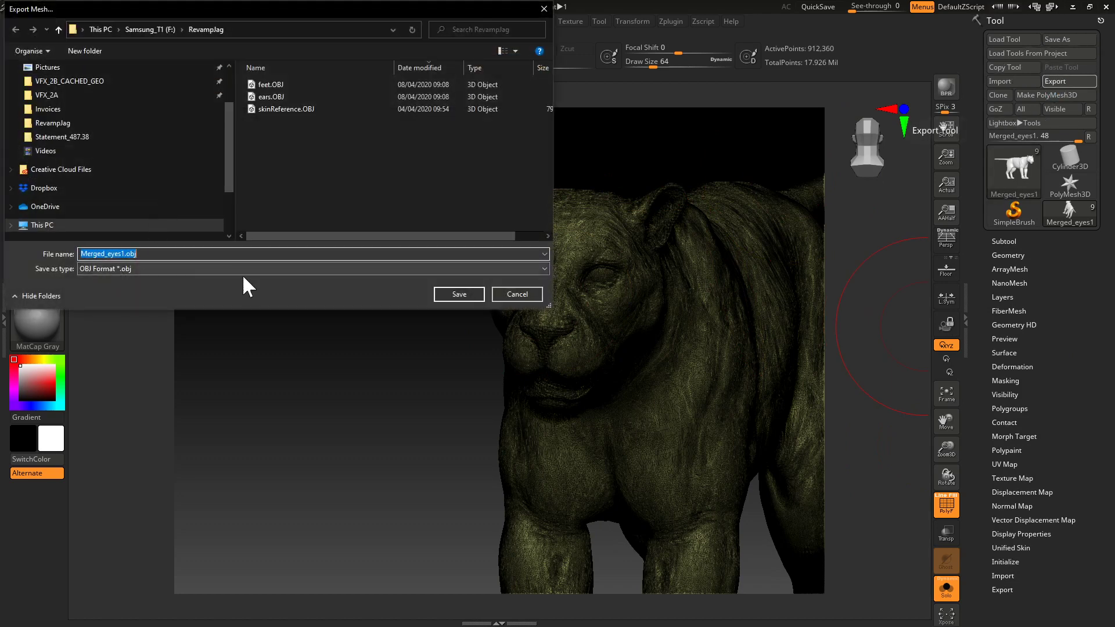
left_click(522, 297)
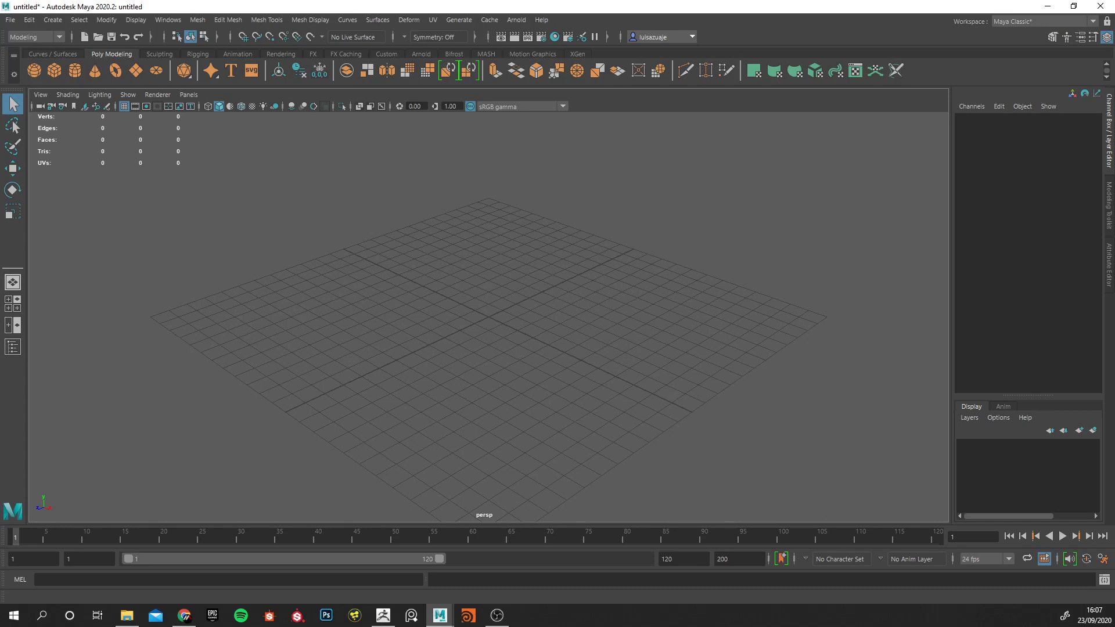
left_click(9, 19)
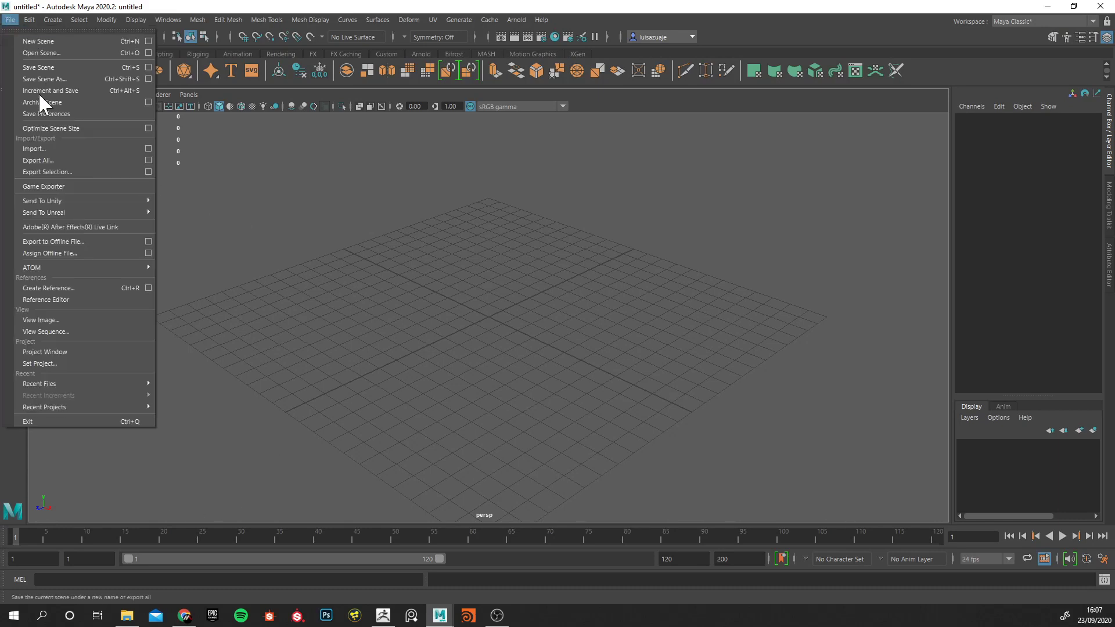
left_click(58, 148)
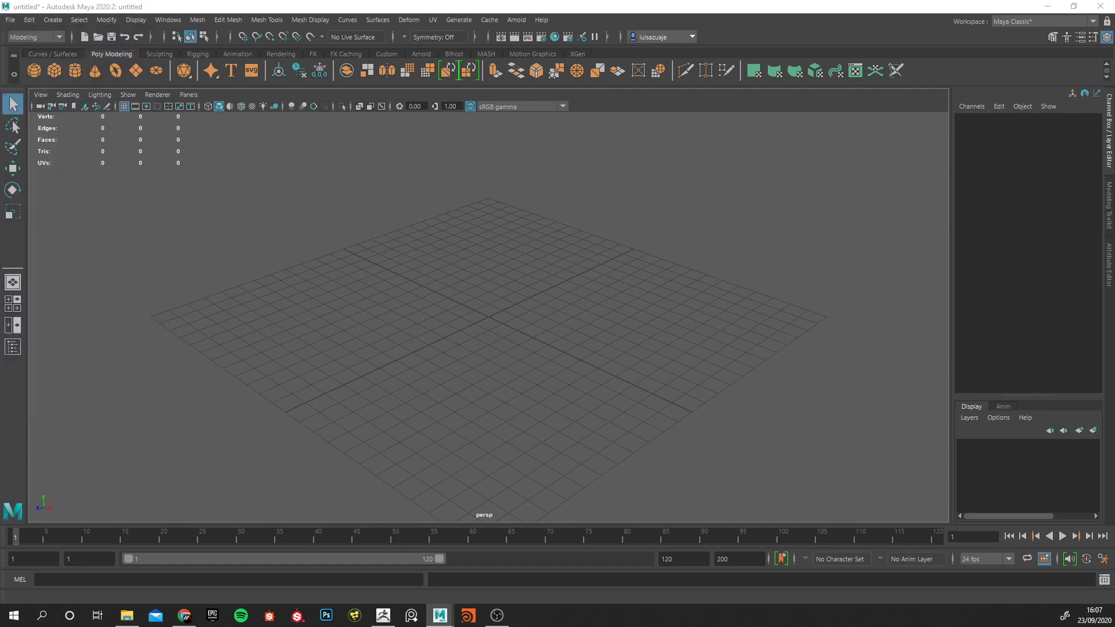
left_click_drag(468, 291, 394, 191)
left_click(312, 245)
left_click_drag(500, 273, 757, 271)
left_click_drag(674, 268, 491, 269)
scroll(629, 295, "down", 5)
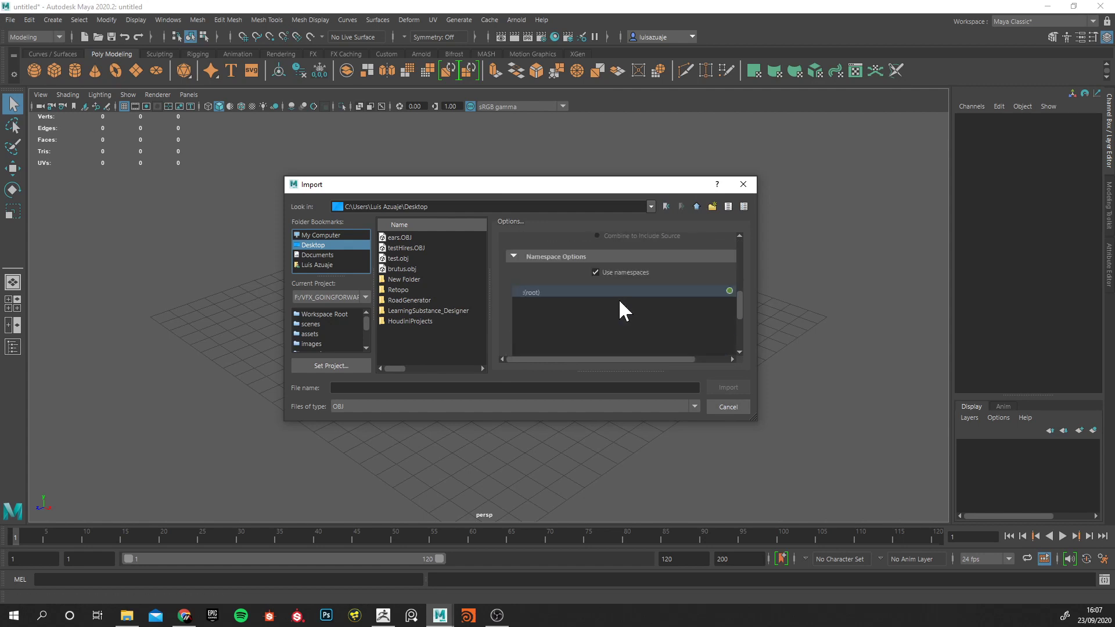
left_click(743, 184)
In Maya, import testHires.OBJ from the Desktop with the OBJ file option set to Single Object.
left_click(11, 20)
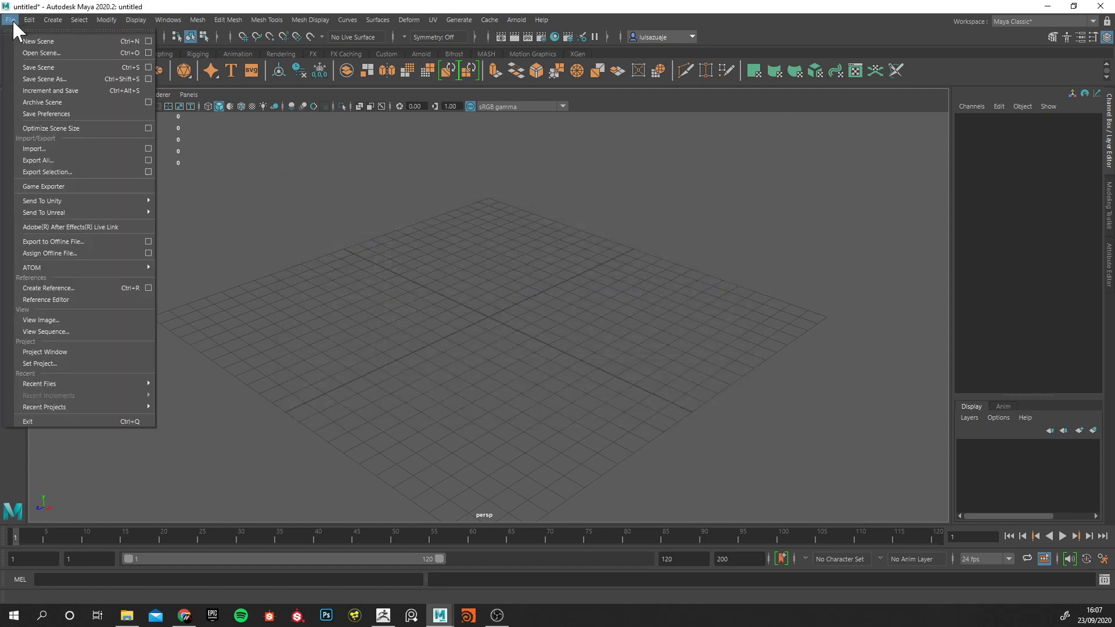
left_click(148, 149)
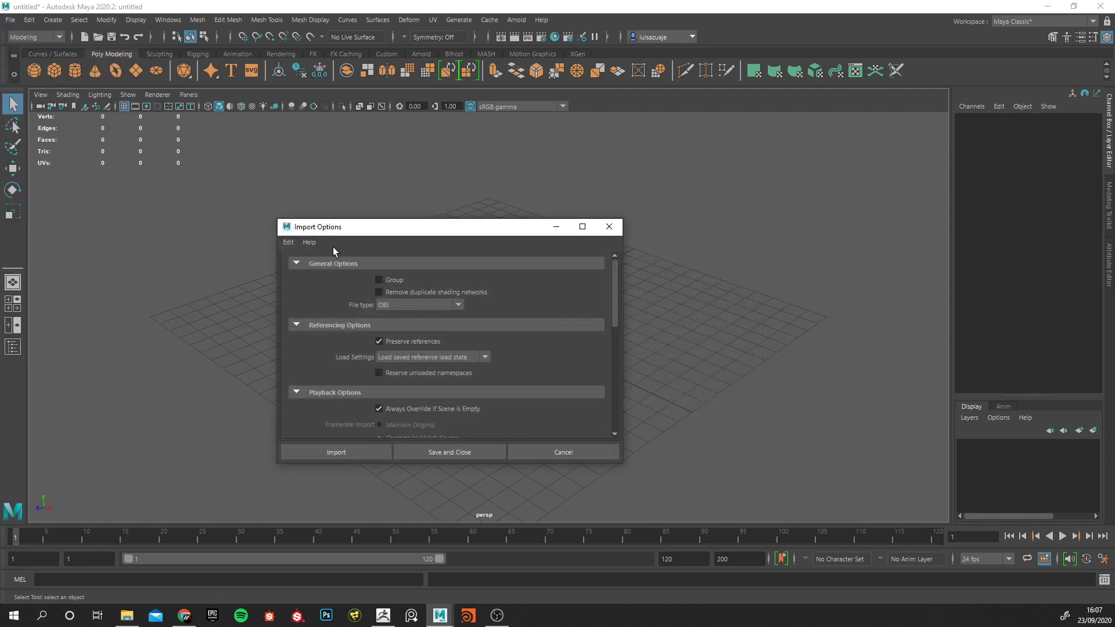
scroll(522, 365, "down", 5)
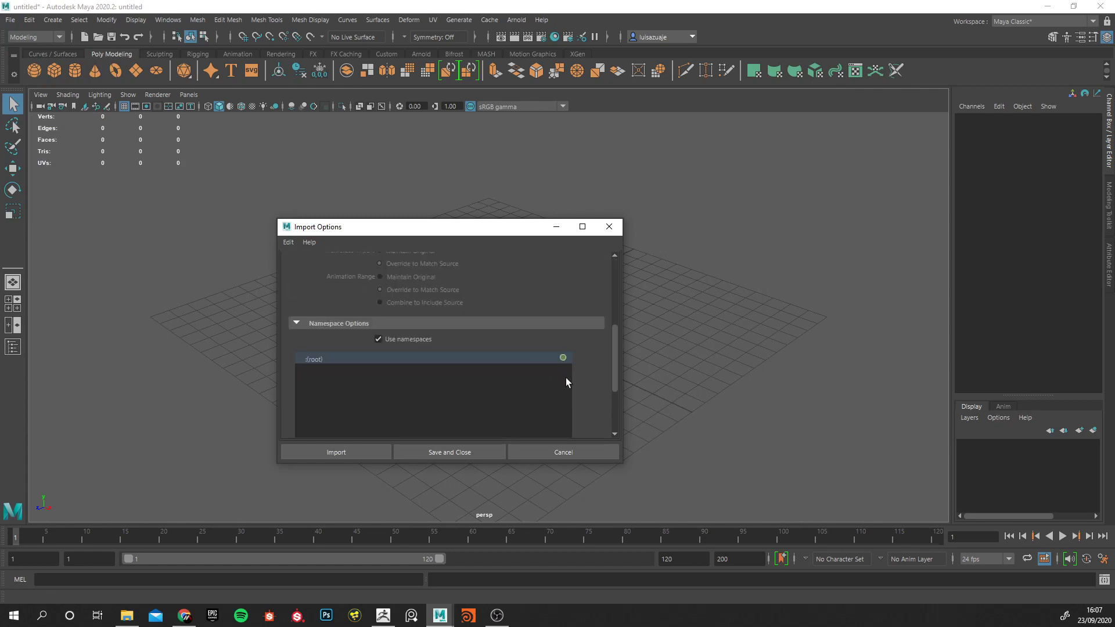
left_click_drag(618, 359, 623, 433)
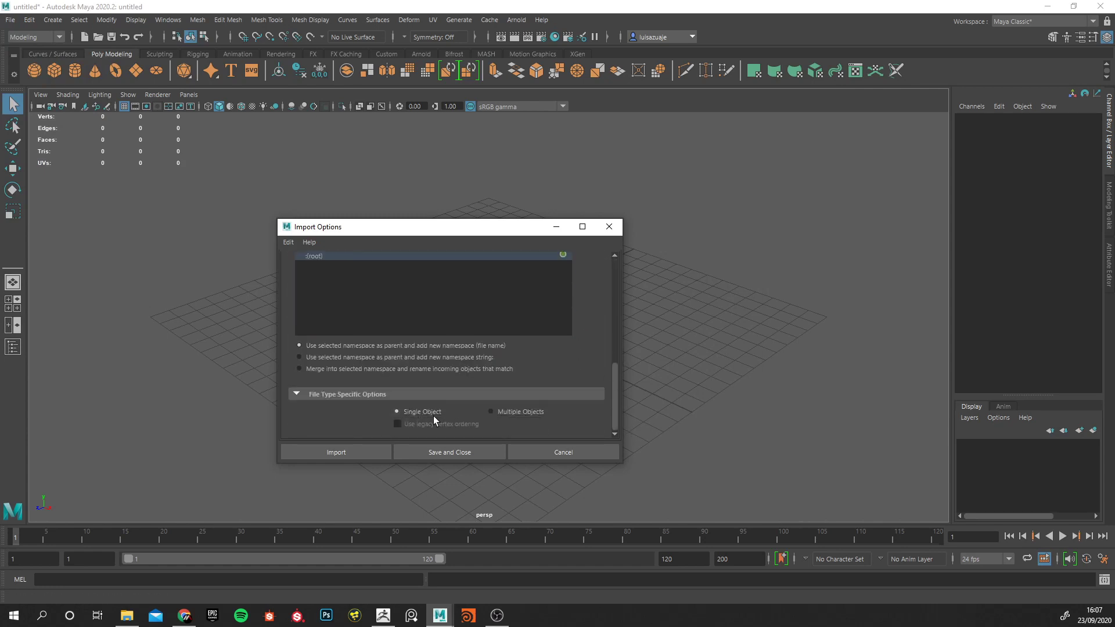
left_click(533, 415)
left_click(419, 413)
left_click(337, 455)
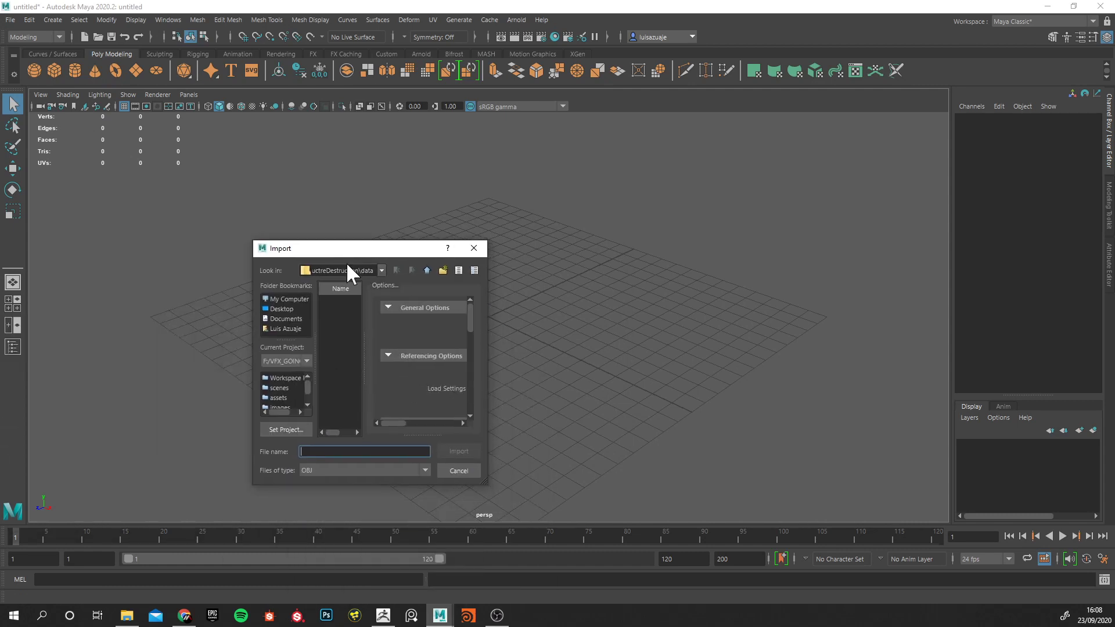
left_click(282, 308)
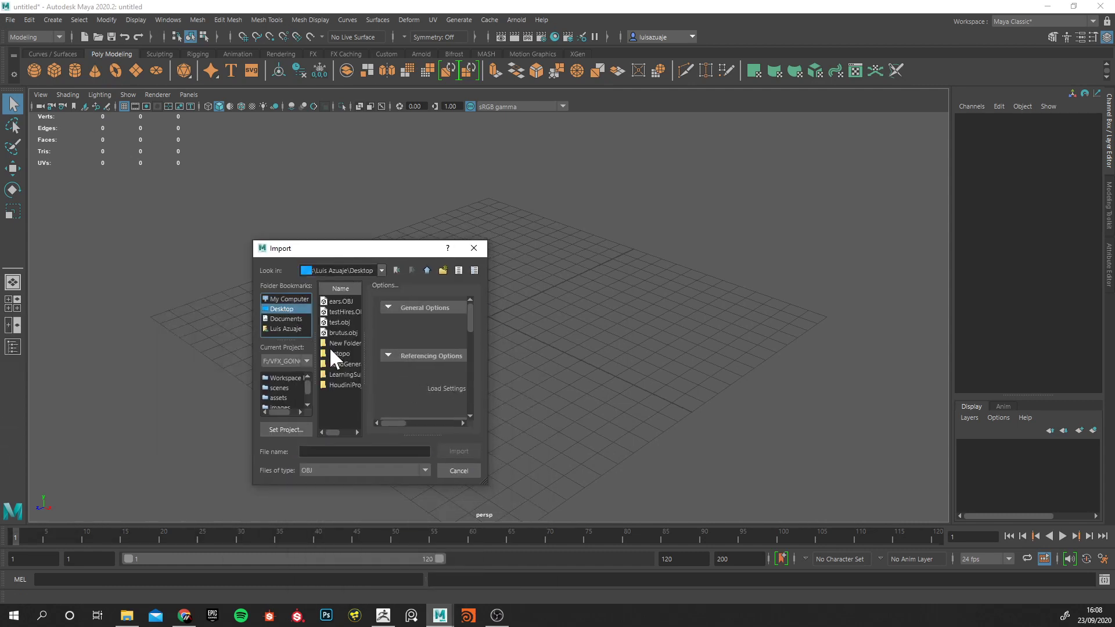
double_click(346, 311)
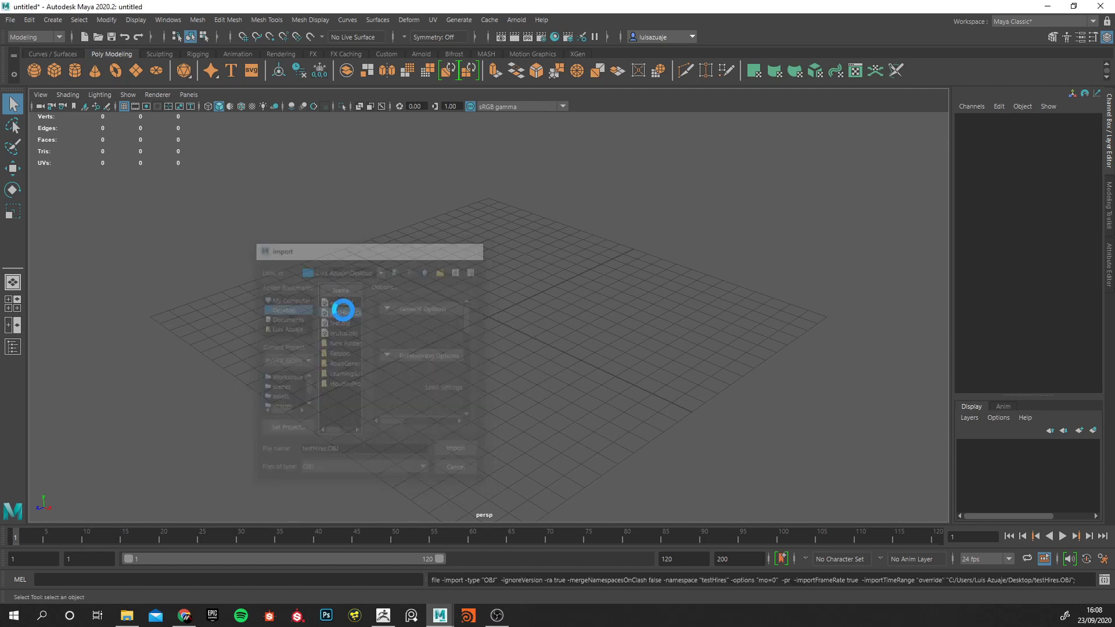
left_click(385, 615)
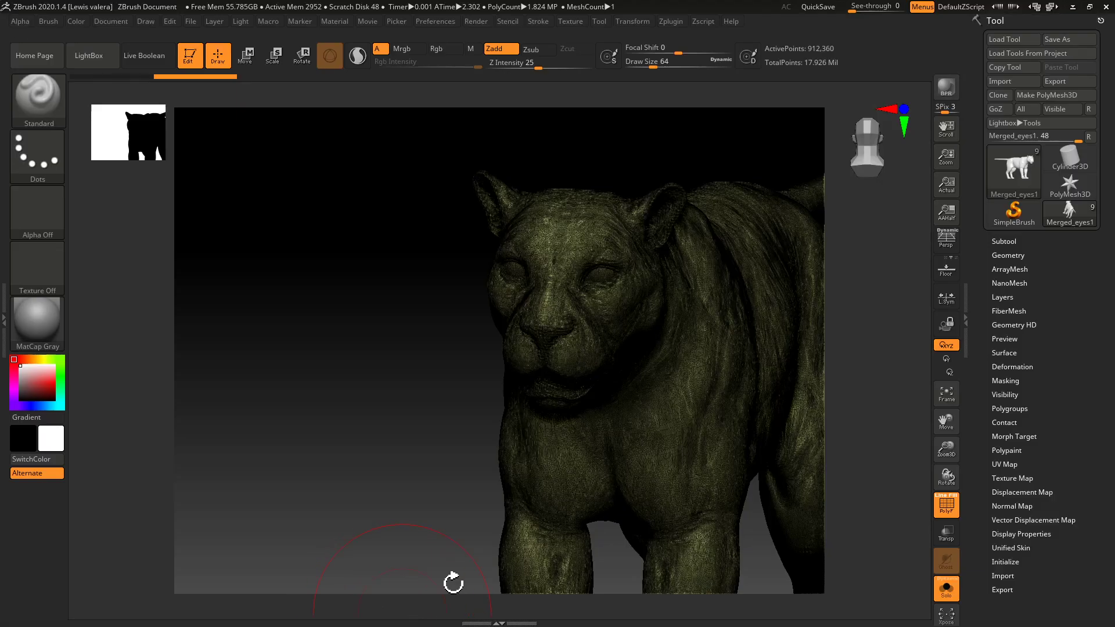
left_click(1070, 81)
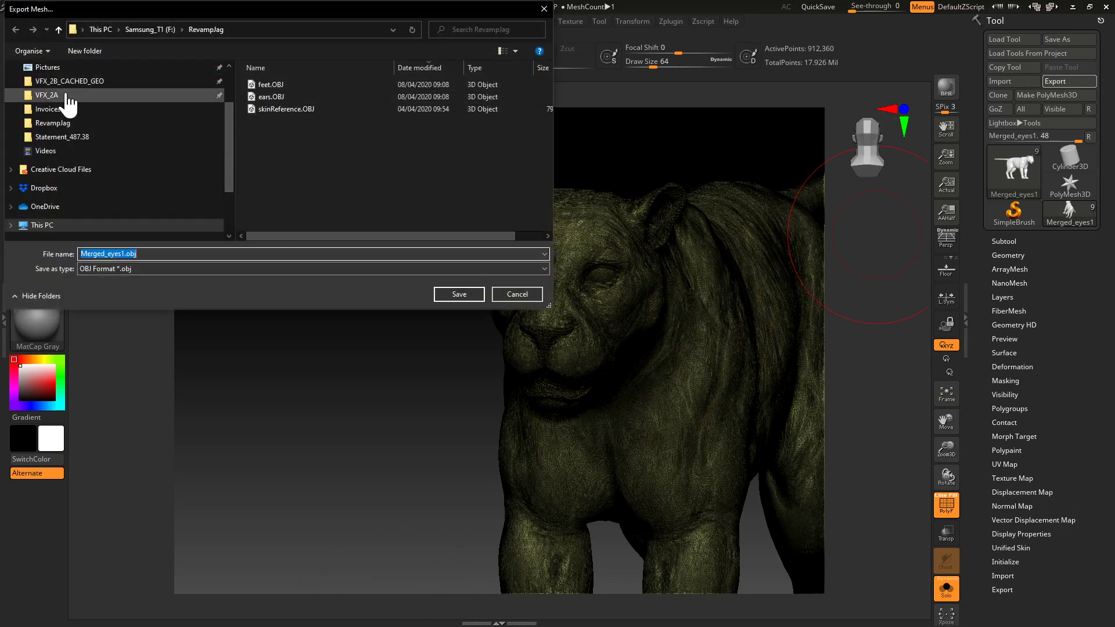
scroll(51, 84, "up", 3)
left_click(49, 91)
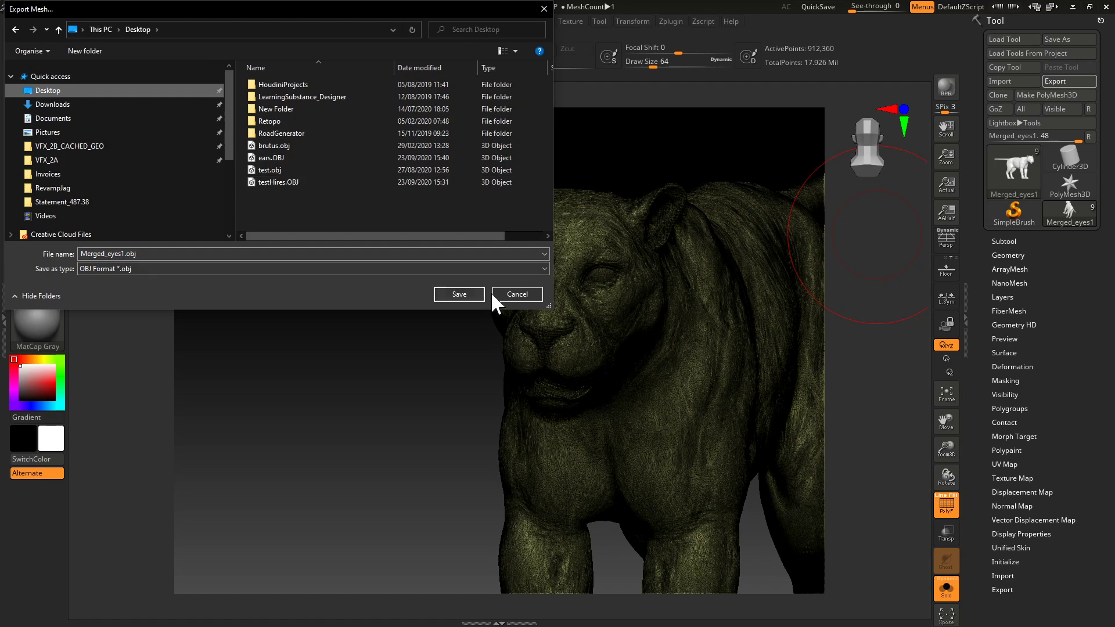
left_click(522, 296)
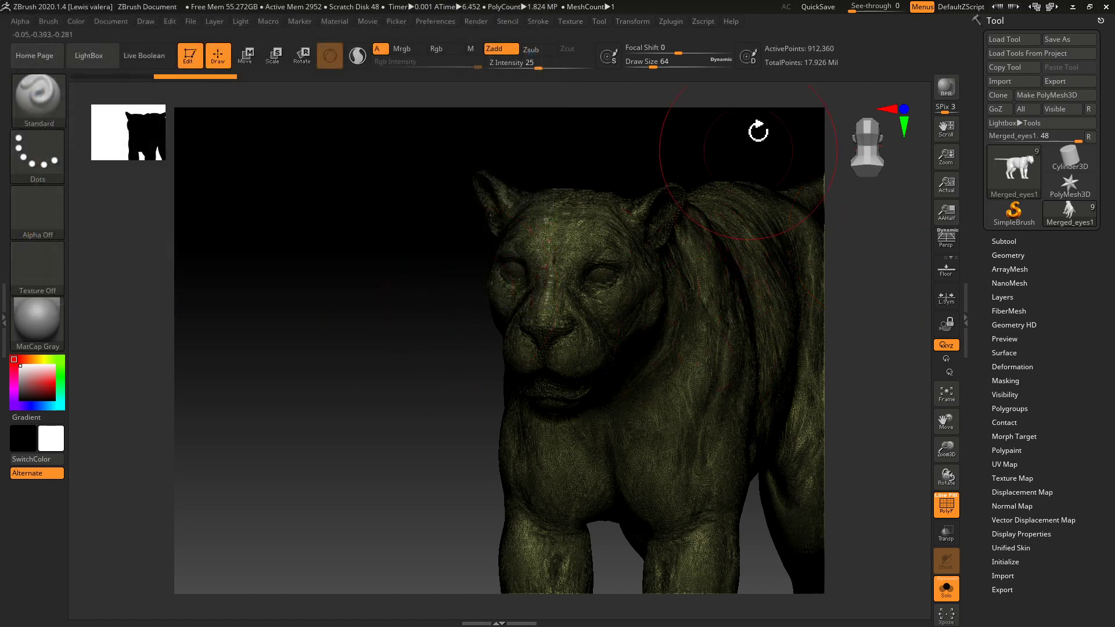
left_click(1074, 7)
Examine the imported cat mesh's size and placement on the grid from several angles, with the Move tool active.
left_click_drag(471, 281, 476, 325)
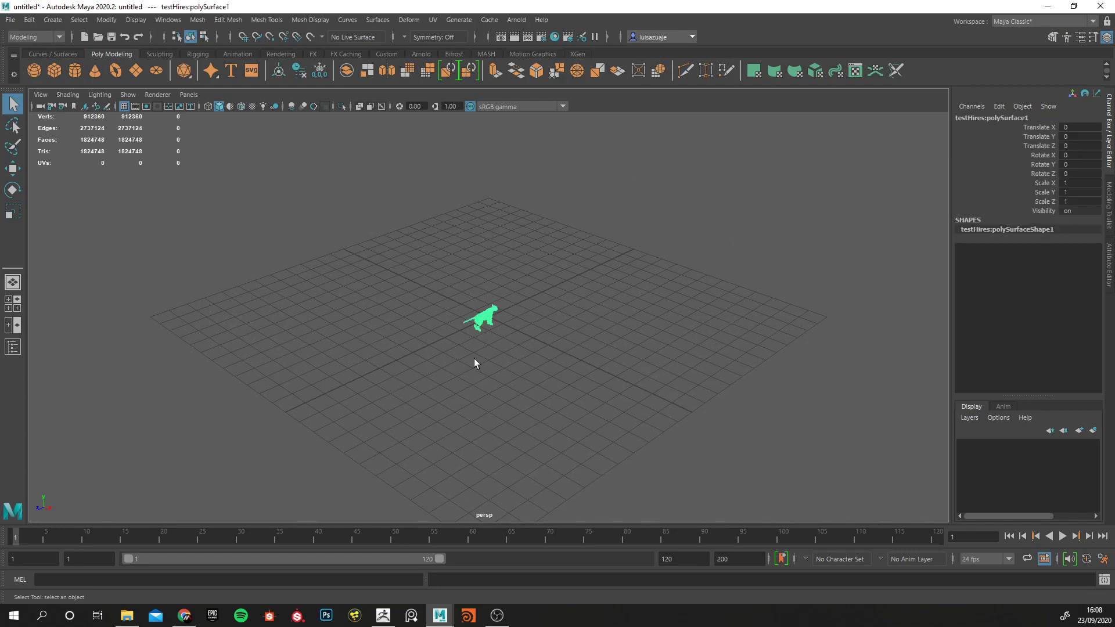
left_click_drag(446, 368, 414, 322, "alt")
scroll(413, 381, "up", 4)
left_click_drag(611, 386, 505, 358, "alt")
key("w")
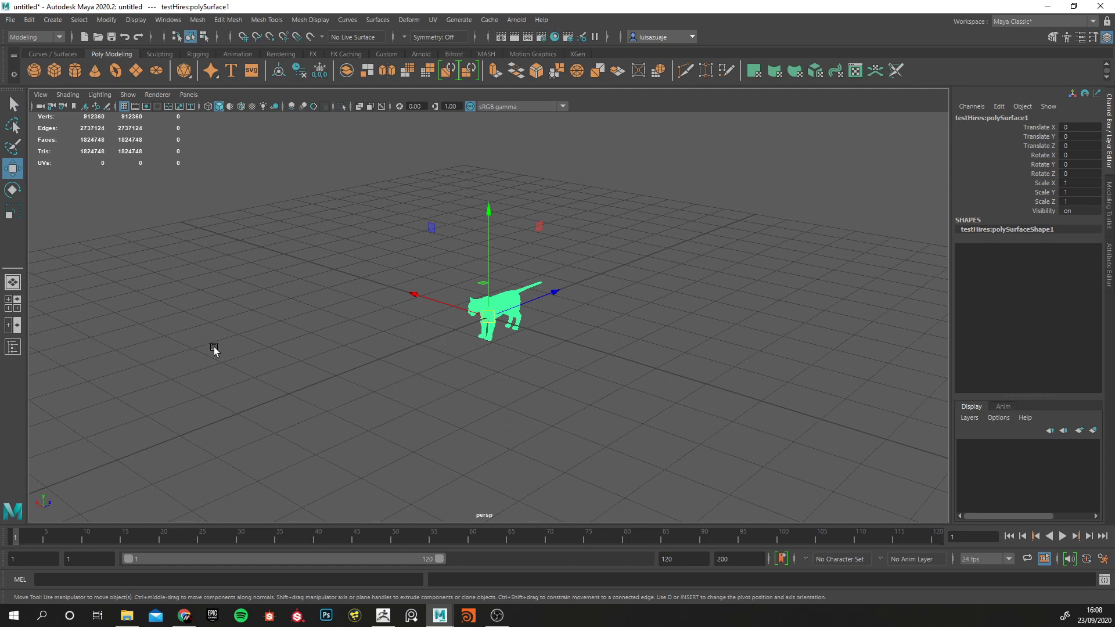
right_click_drag(265, 365, 891, 353, "alt")
mouse_move(406, 330)
left_mouse_down("alt")
mouse_move(593, 350)
mouse_move(401, 342)
left_mouse_up("alt")
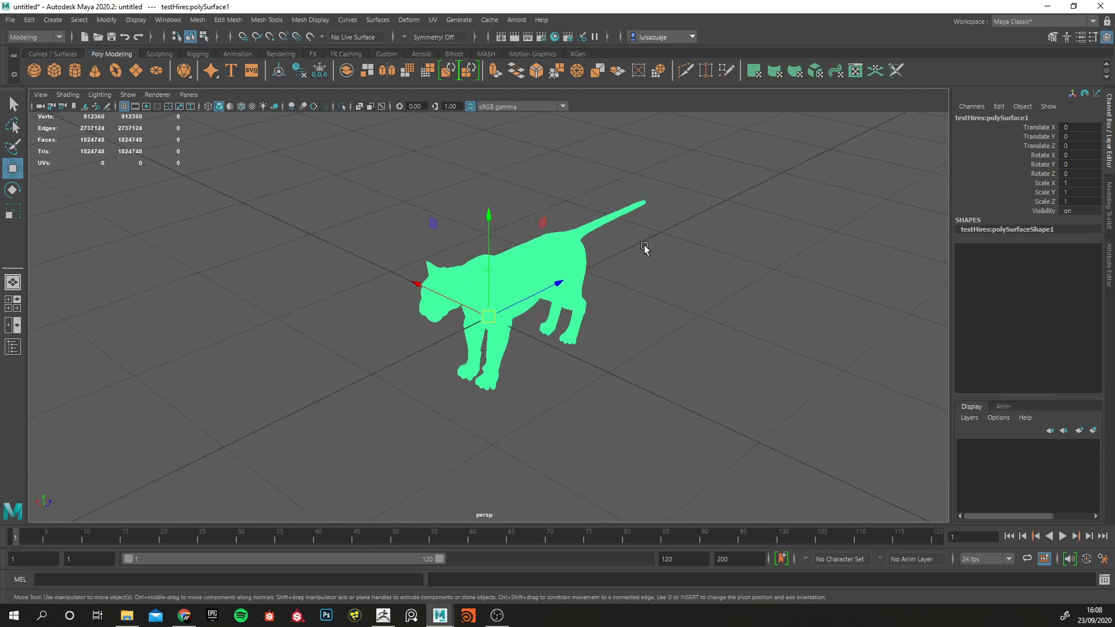
Switch to ZBrush to check the tool's Export settings, including scale and offsets, and return to Maya.
left_click(388, 618)
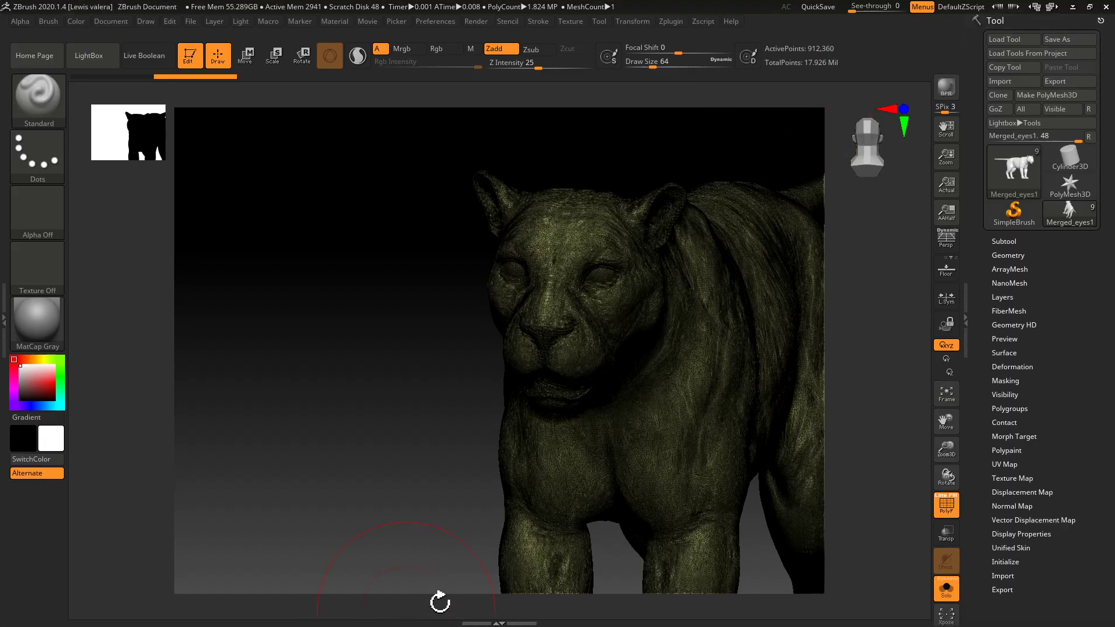
left_click(994, 589)
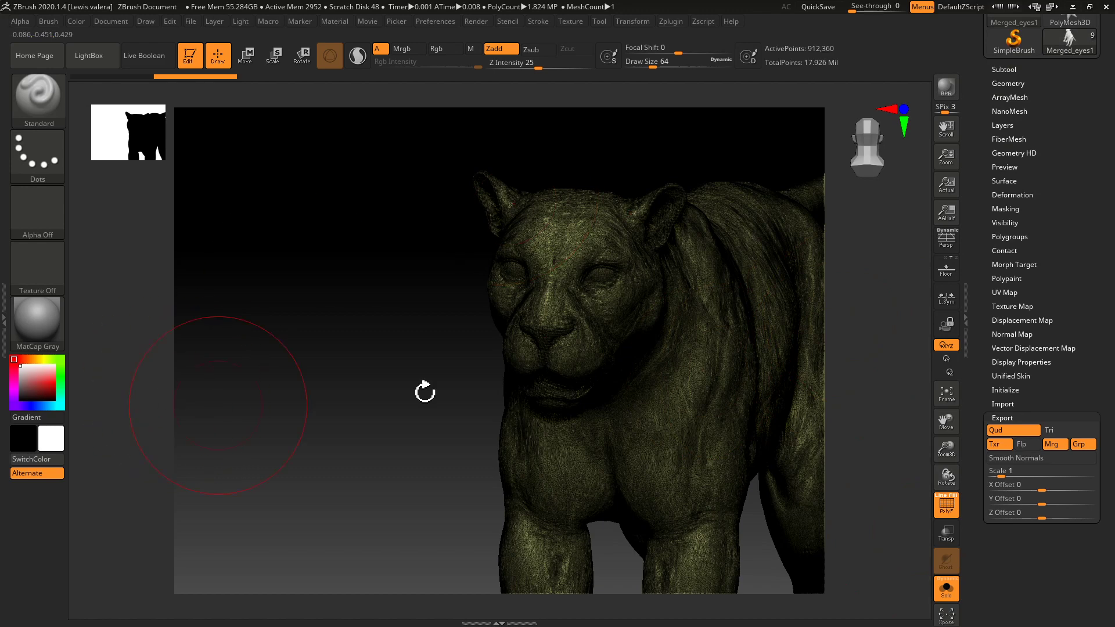
left_click(1073, 7)
Make the imported high-resolution cat mesh the live surface.
left_click(322, 353)
left_click_drag(394, 268, 469, 345)
mouse_move(306, 390)
left_mouse_down("alt")
mouse_move(243, 379)
mouse_move(310, 391)
left_mouse_up("alt")
right_click_drag(311, 391, 529, 400, "alt")
mouse_move(615, 421)
left_mouse_down("alt")
mouse_move(633, 374)
mouse_move(661, 361)
left_mouse_up("alt")
left_click_drag(669, 400, 691, 414, "alt")
left_click(380, 364)
left_click(536, 315)
left_click_drag(355, 338, 388, 358, "alt")
right_click_drag(389, 357, 543, 372, "alt")
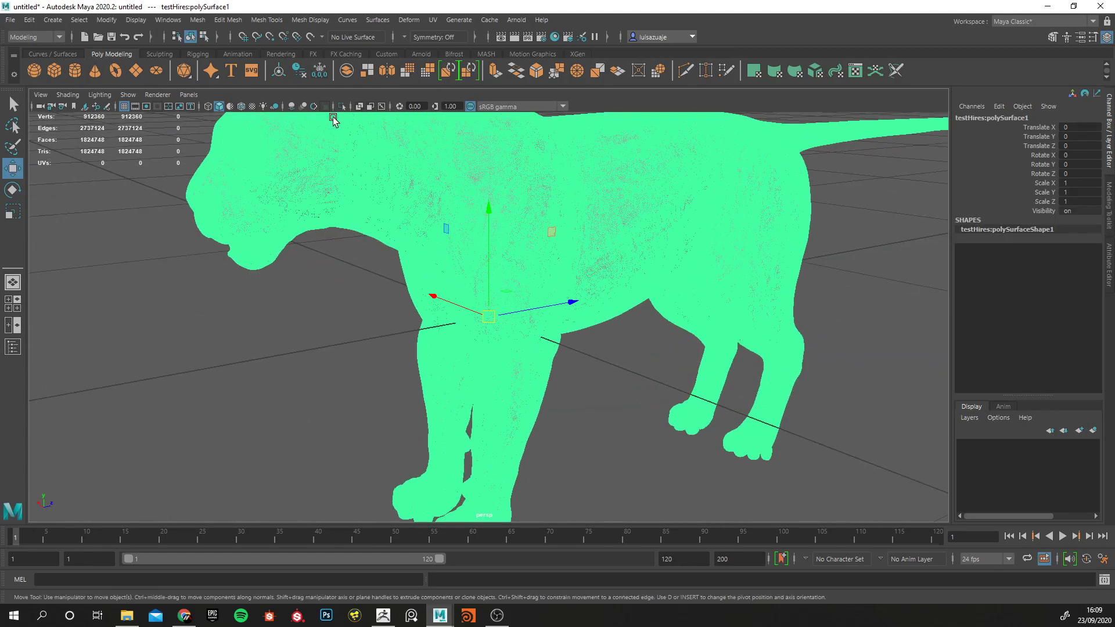
left_click(311, 37)
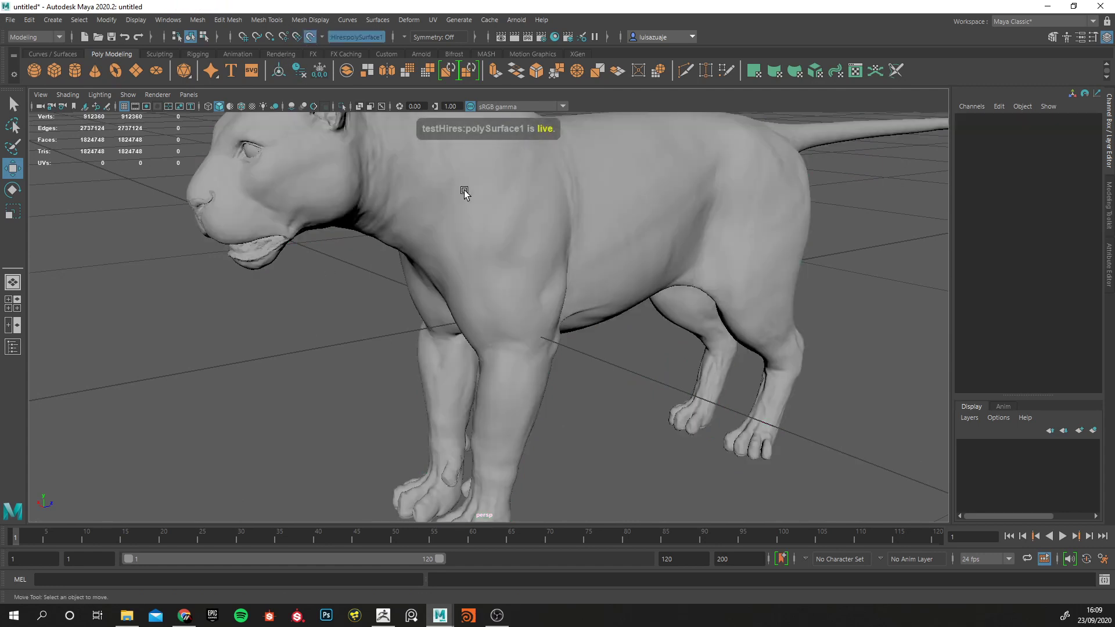
With Quad Draw, lay a curved strip of quads around the outer side of the cat's eye on the live surface.
left_click(1050, 38)
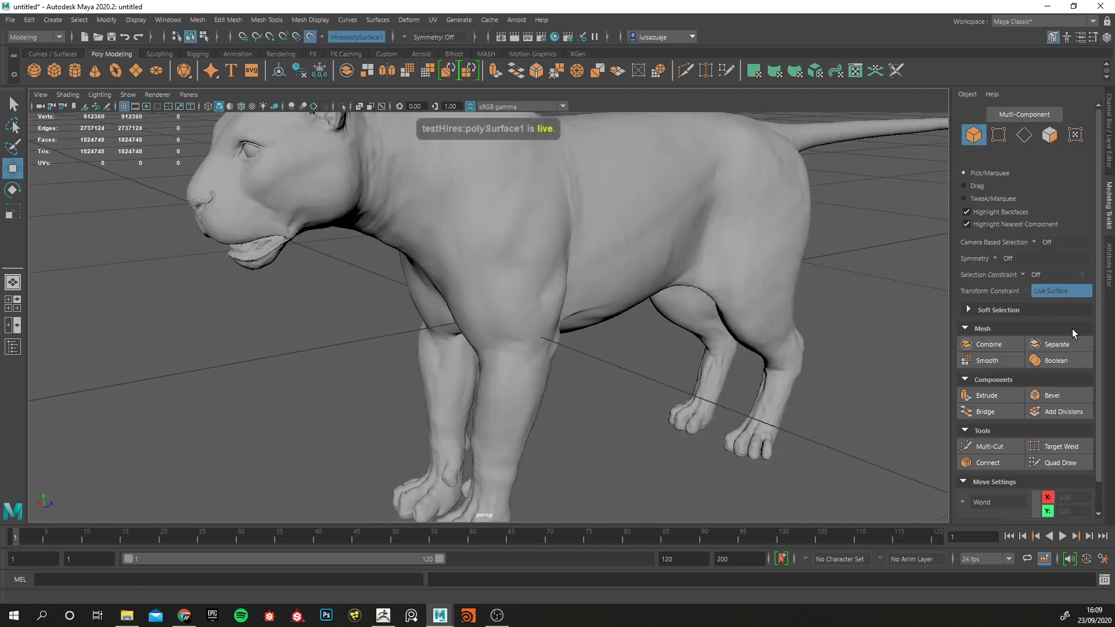
left_click(1055, 462)
scroll(341, 190, "up", 3)
middle_click_drag(341, 190, 403, 319, "alt")
scroll(403, 318, "up", 4)
middle_click_drag(329, 263, 372, 334, "alt")
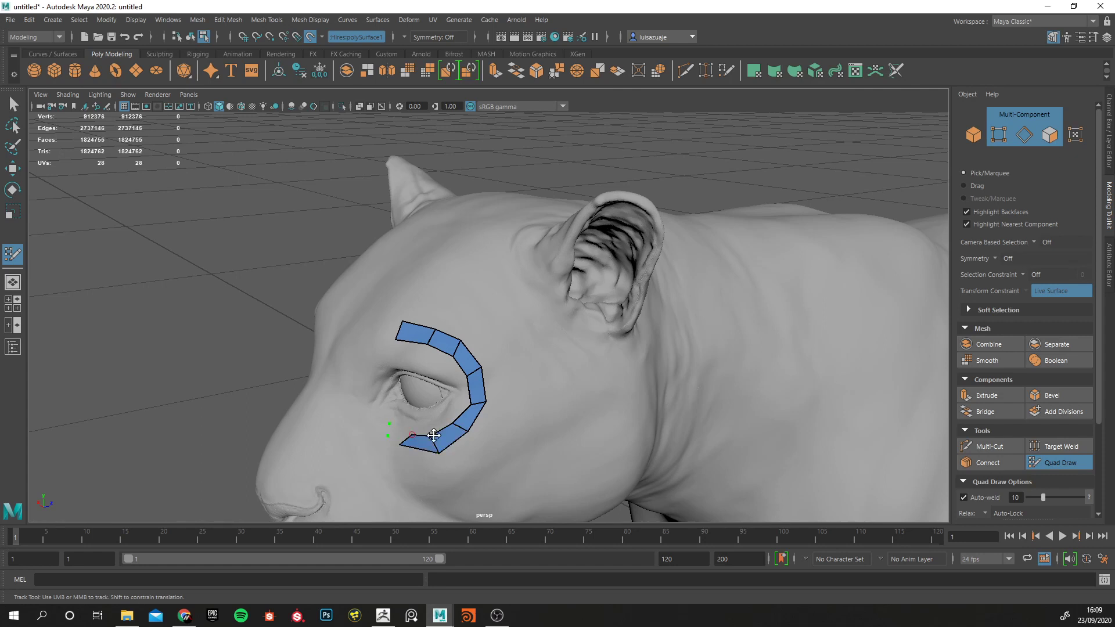
left_click_drag(537, 294, 531, 244, "alt")
middle_click_drag(523, 159, 515, 204, "alt")
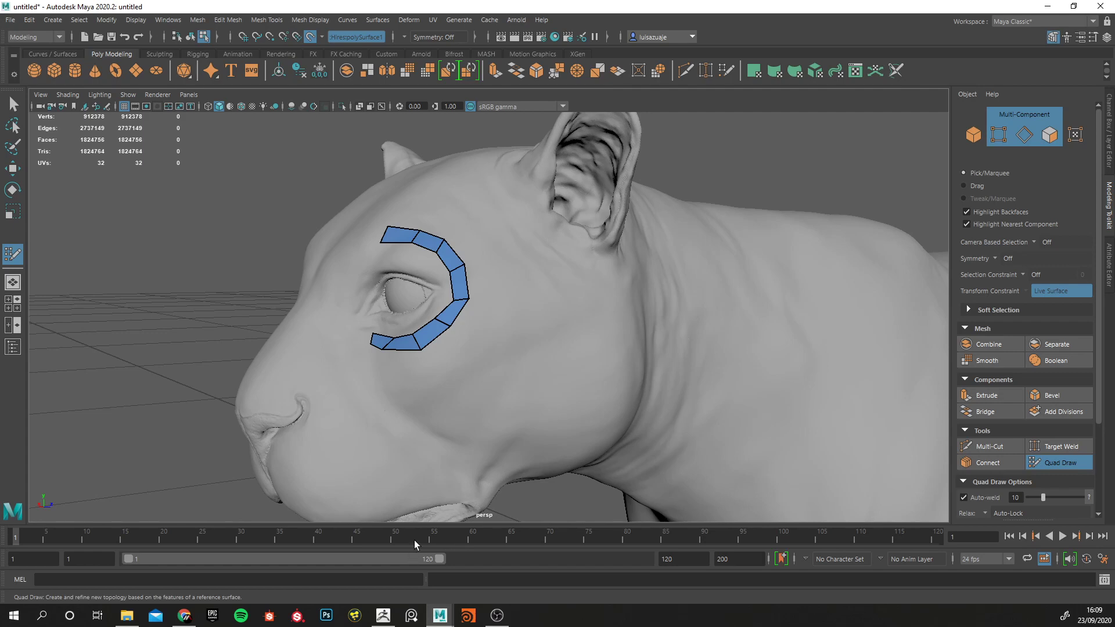
Switch to ZBrush, turn off the polyframe display on the cat and reduce the draw size to 28.
left_click(383, 615)
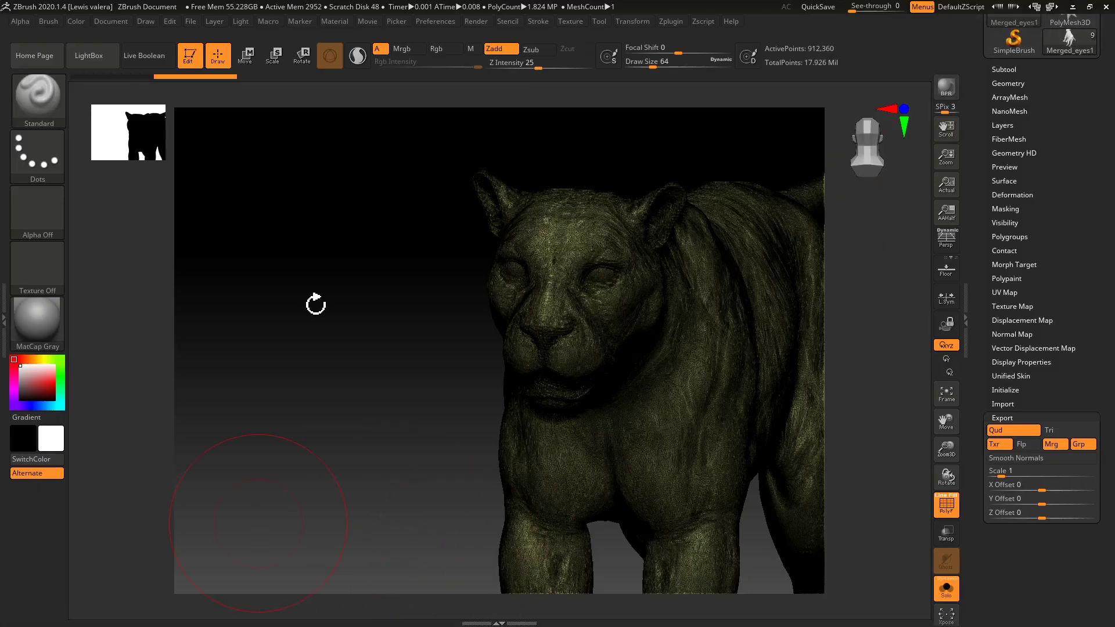
left_click_drag(299, 308, 305, 339)
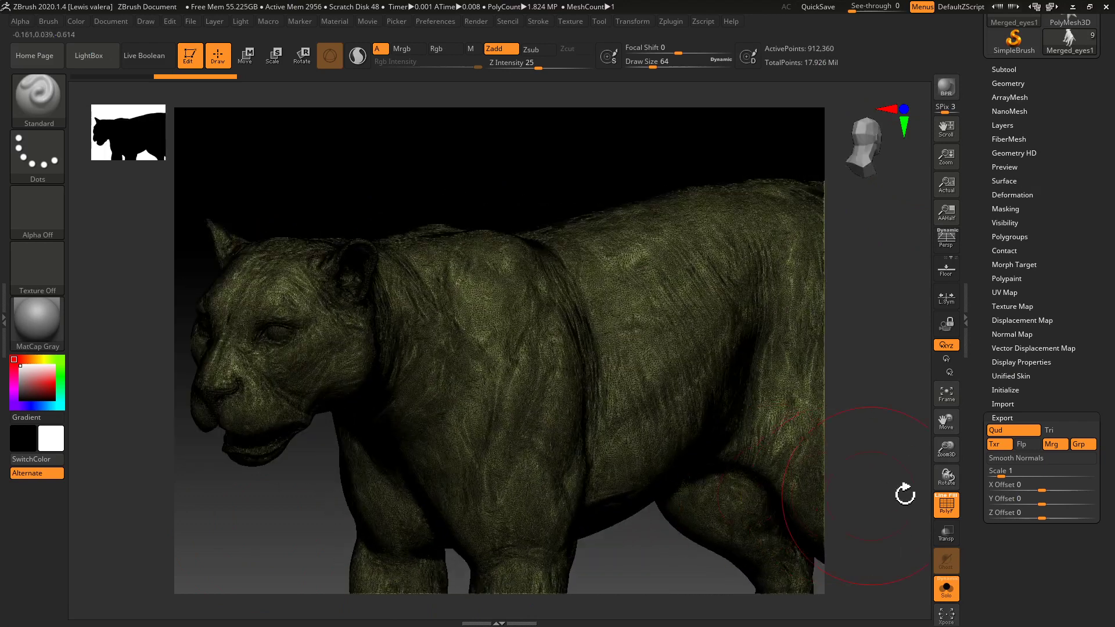
left_click(947, 505)
key("bracketleft")
key("bracketleft")
key("bracketleft")
key("bracketleft")
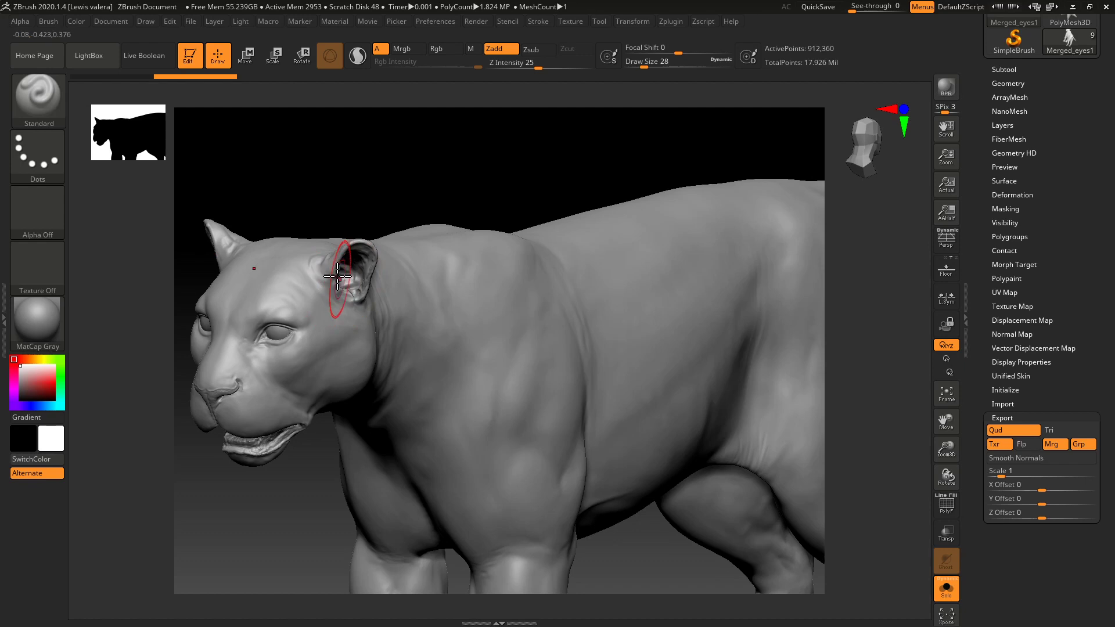
left_click_drag(319, 184, 255, 180)
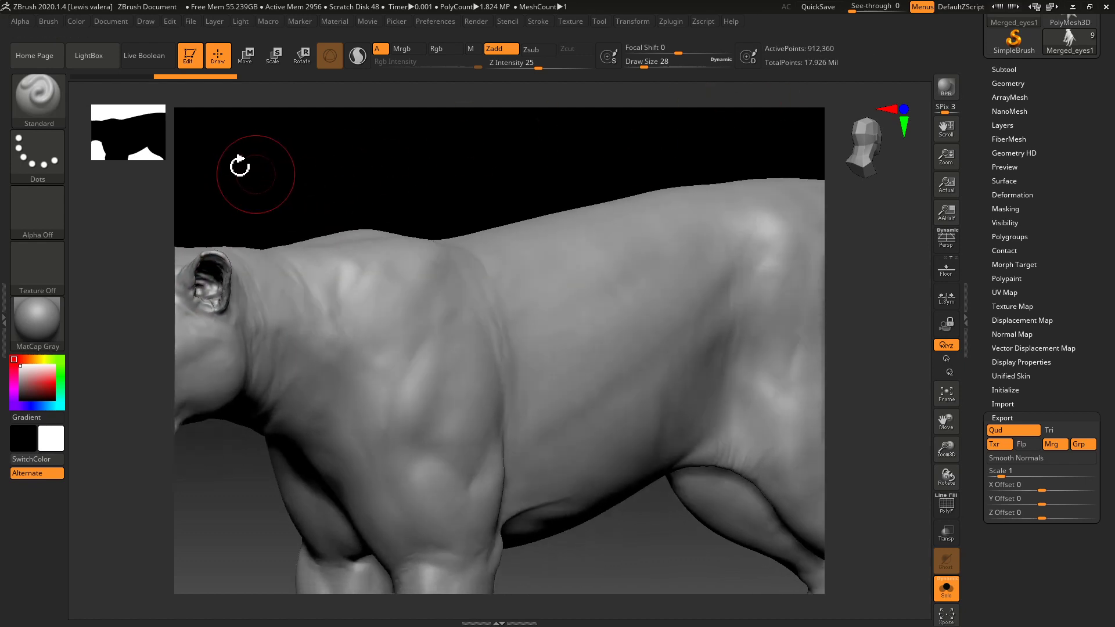
Duplicate the Merged_eyes1 subtool.
left_click(997, 83)
left_click(997, 70)
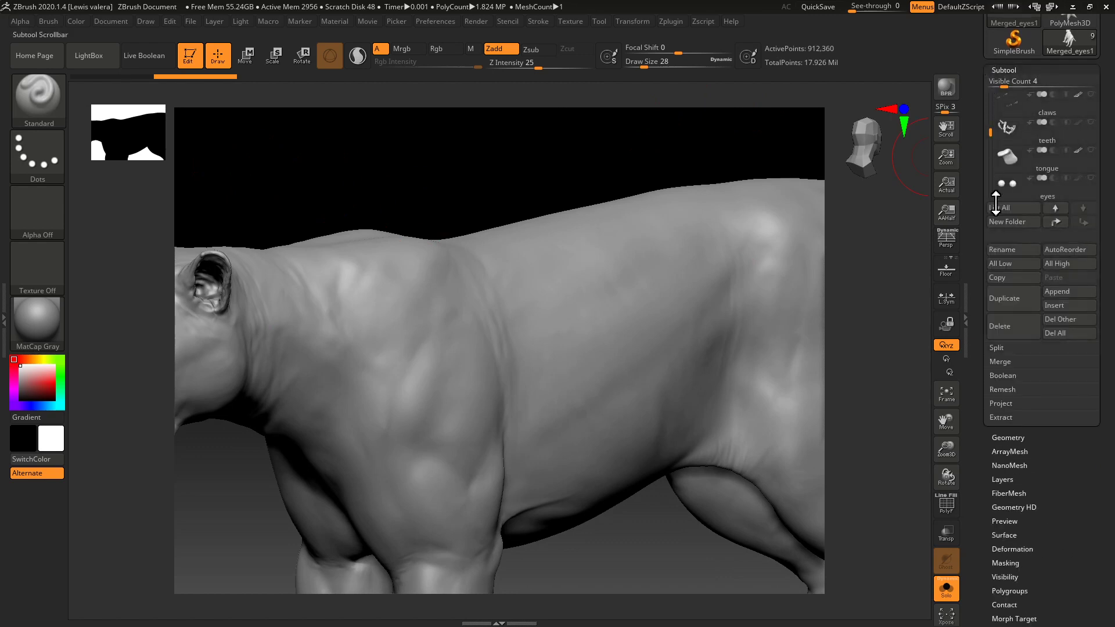
left_click_drag(990, 132, 991, 162)
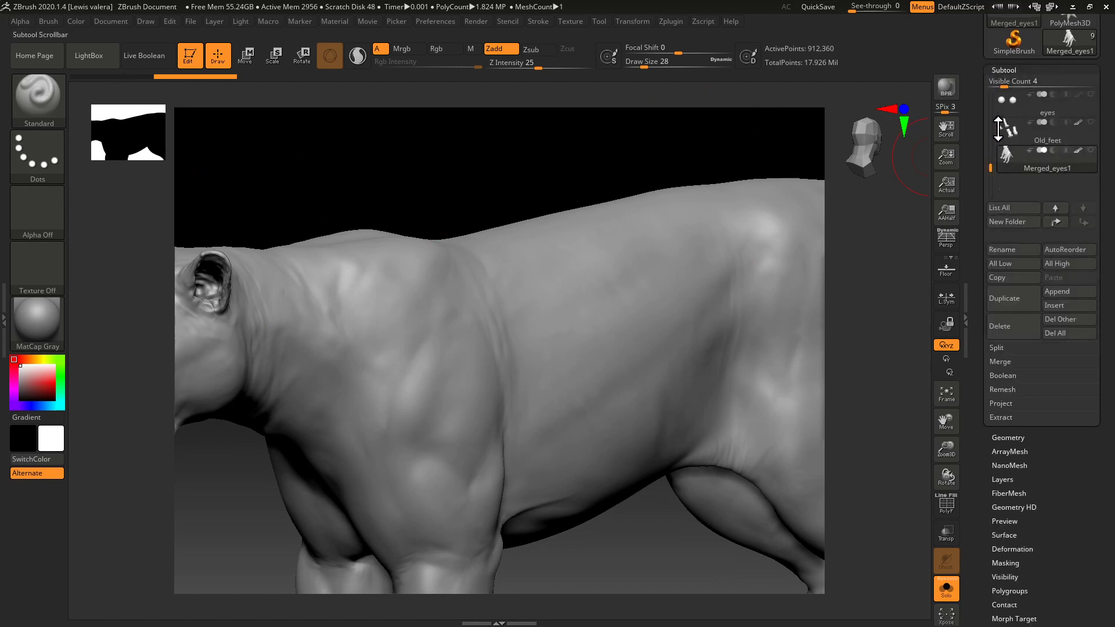
left_click(1013, 298)
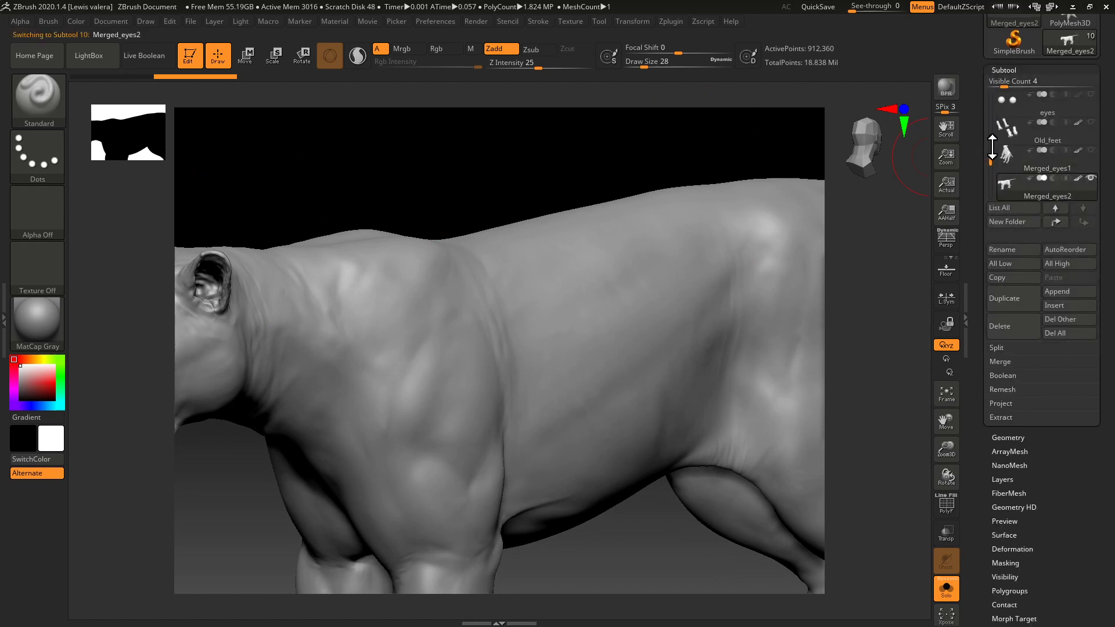
left_click_drag(979, 239, 975, 175)
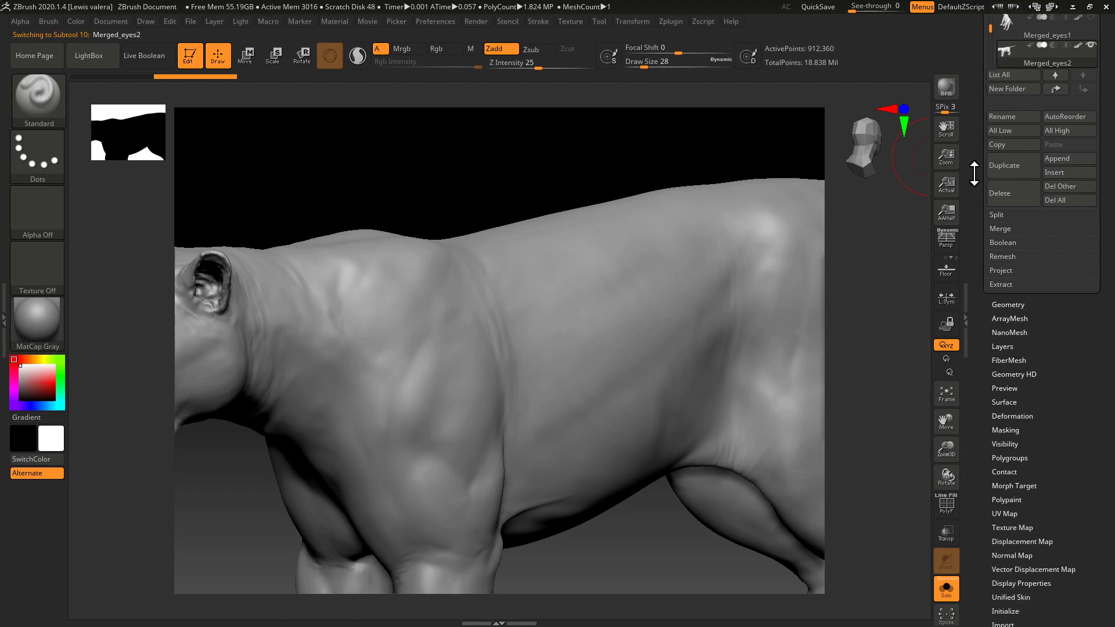
left_click(1004, 304)
scroll(1053, 347, "up", 2)
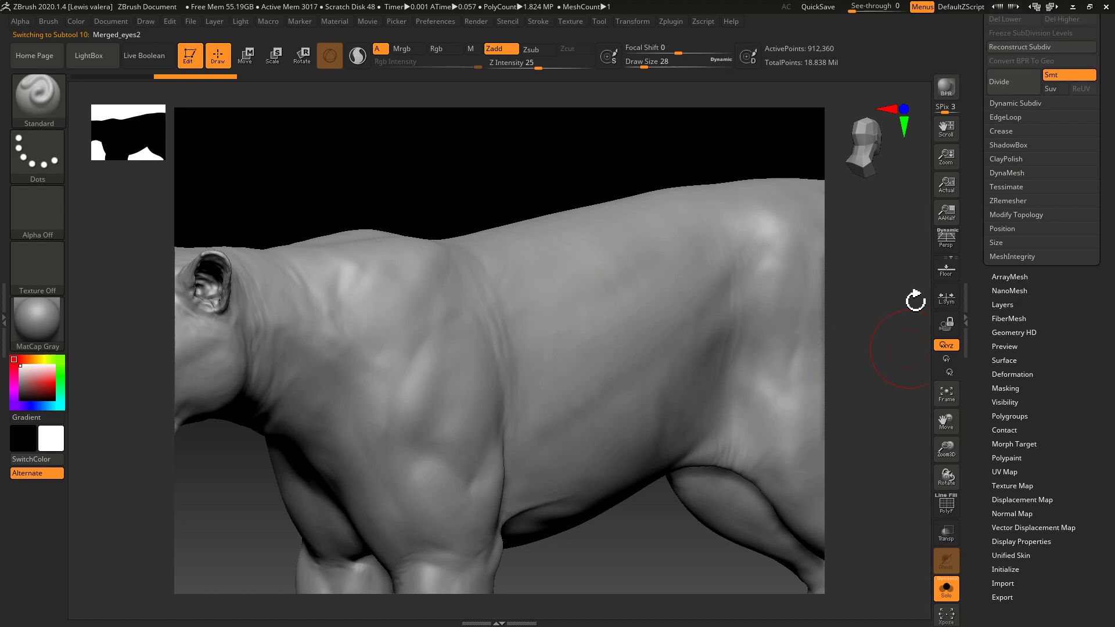
left_click_drag(975, 253, 976, 325)
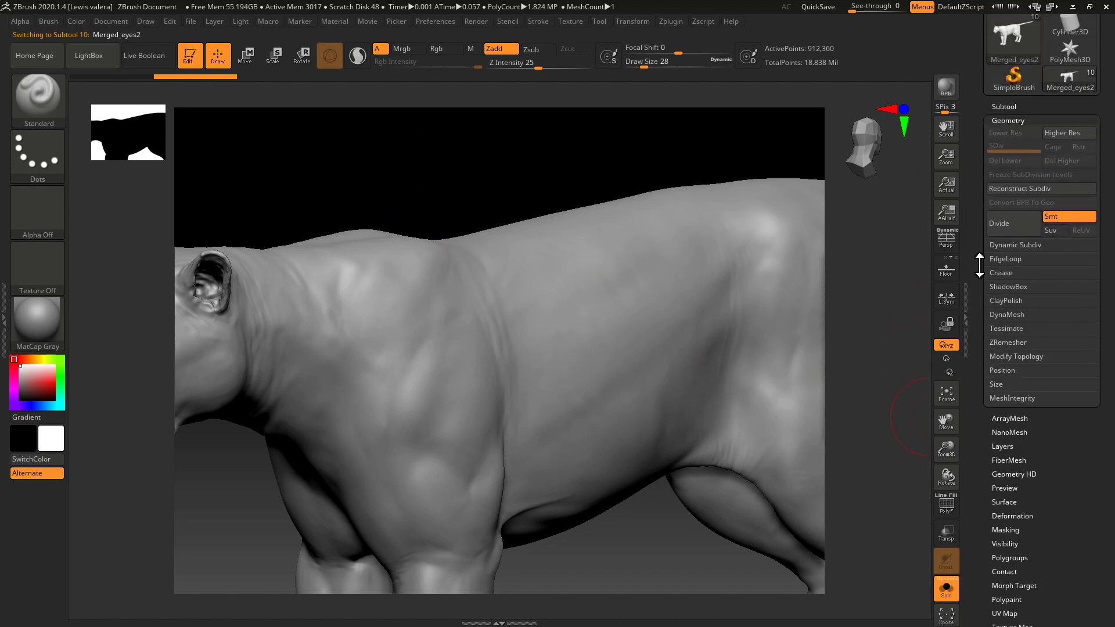
left_click(994, 108)
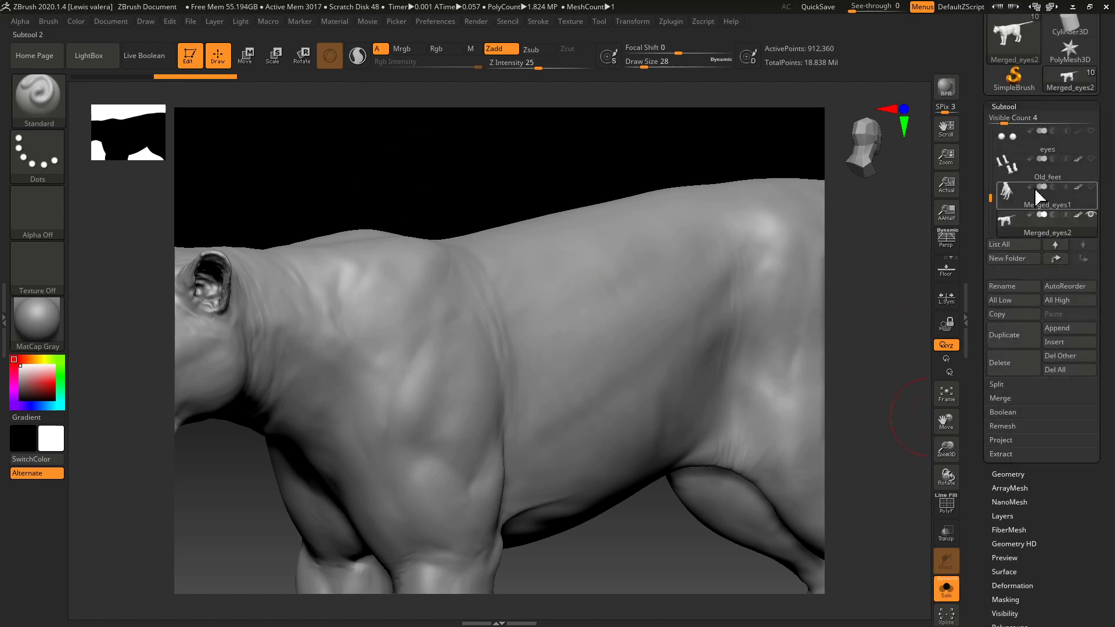
left_click(993, 106)
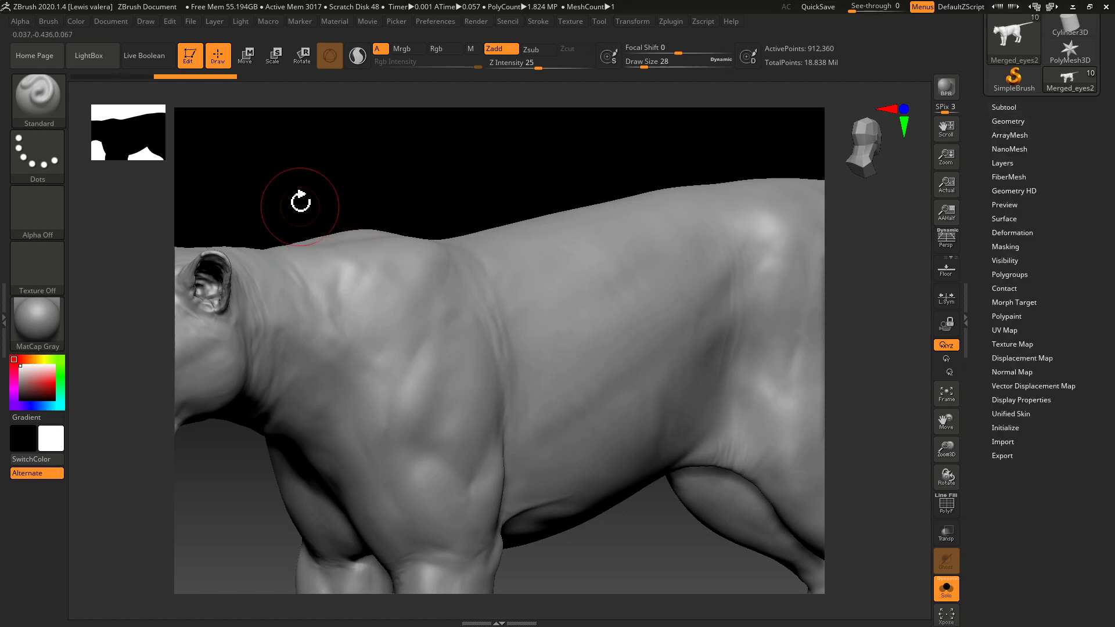
Paint a mask over the cat's ears, covering the inner side, the base and the back.
mouse_move(294, 176)
left_mouse_down()
mouse_move(575, 151)
mouse_move(315, 210)
mouse_move(326, 229)
left_mouse_up()
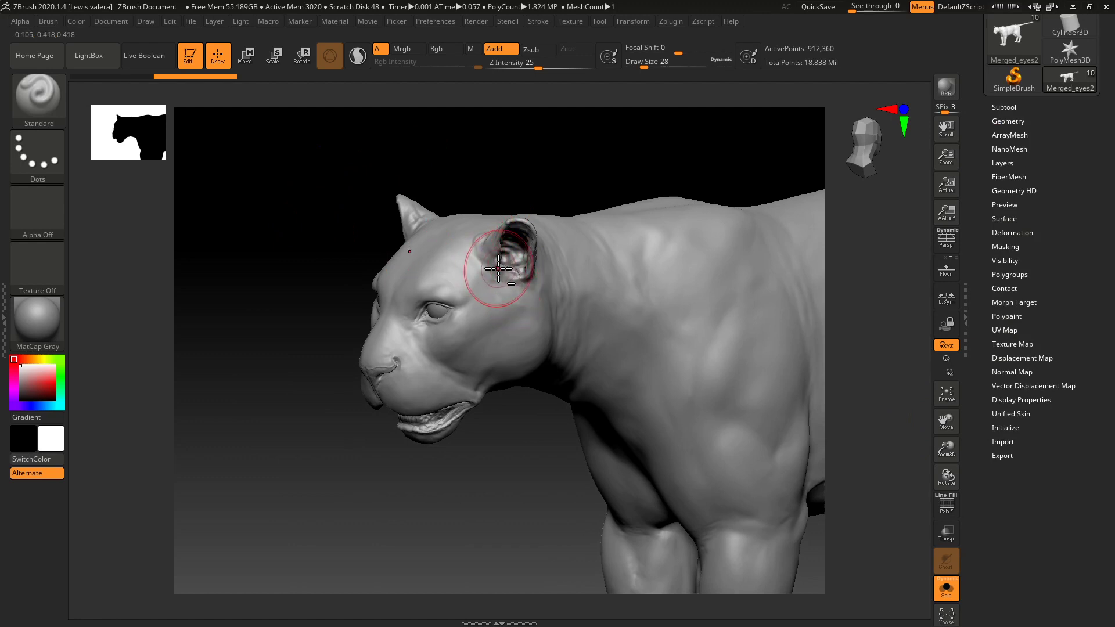
key("ctrl")
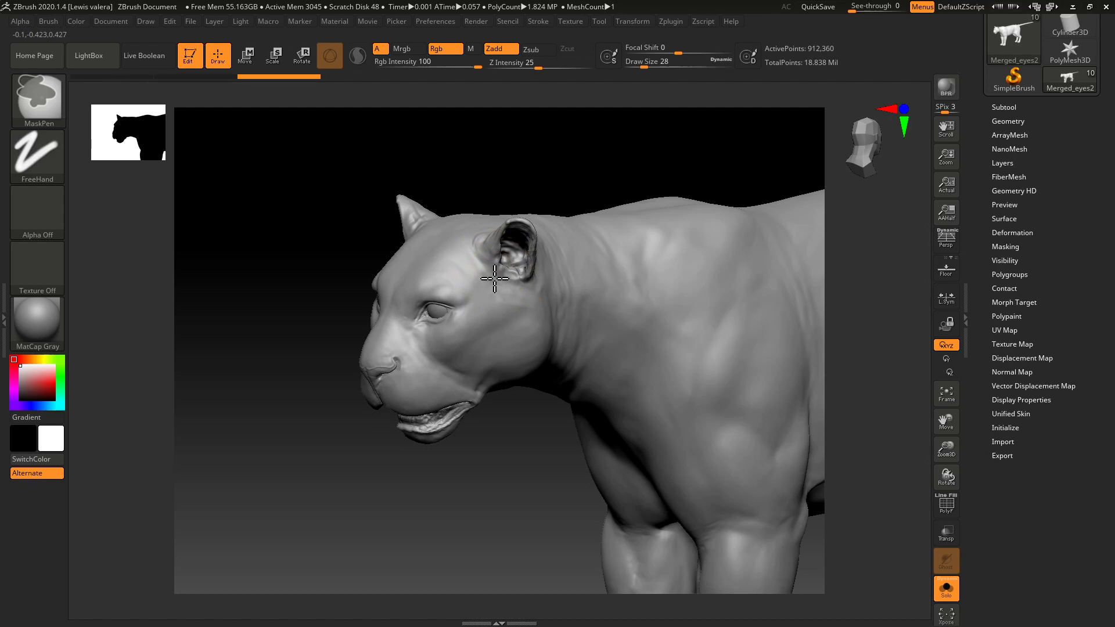
mouse_move(273, 249)
left_mouse_down()
mouse_move(304, 254)
mouse_move(284, 261)
mouse_move(288, 245)
mouse_move(269, 294)
mouse_move(259, 267)
mouse_move(306, 244)
mouse_move(309, 256)
left_mouse_up()
key("ctrl")
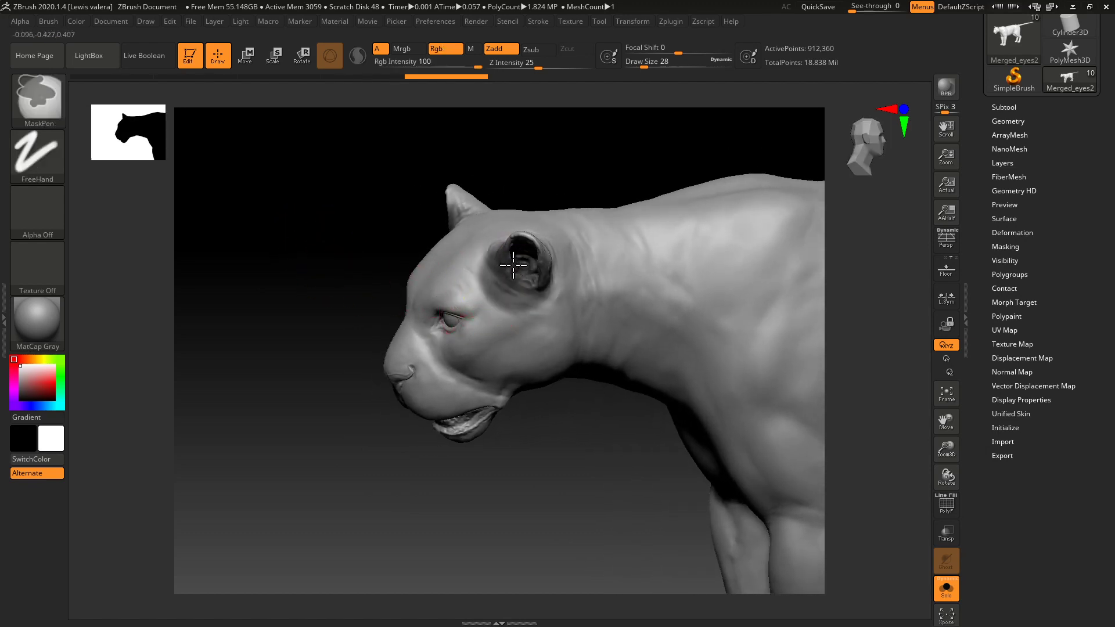
mouse_move(348, 264)
left_mouse_down()
mouse_move(365, 258)
mouse_move(341, 217)
mouse_move(429, 219)
left_mouse_up()
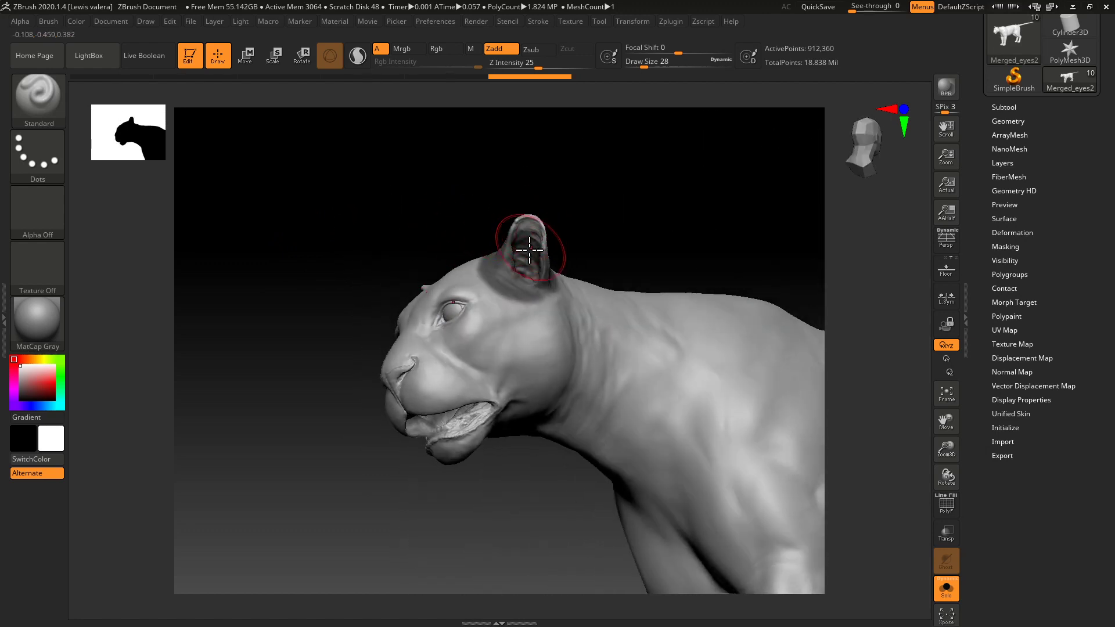
key("ctrl")
left_click_drag(539, 243, 541, 253, "ctrl")
left_click_drag(401, 192, 336, 238)
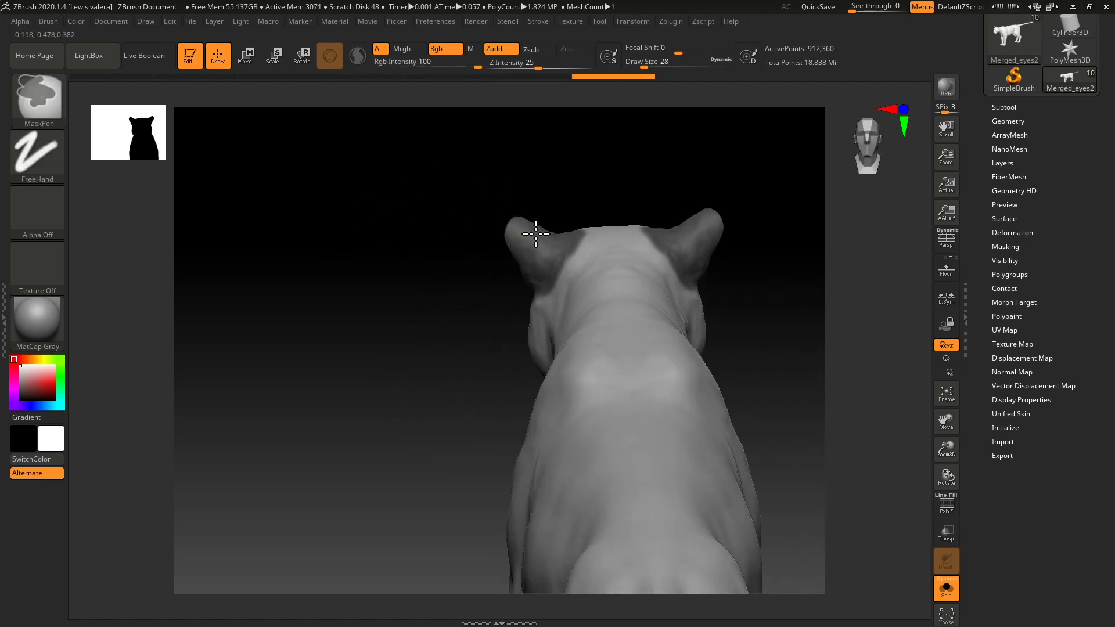
Trim the mask's edge around the ear bases by unmasking the surrounding head area with draw size 20.
mouse_move(431, 238)
left_mouse_down()
mouse_move(443, 296)
mouse_move(451, 280)
left_mouse_up()
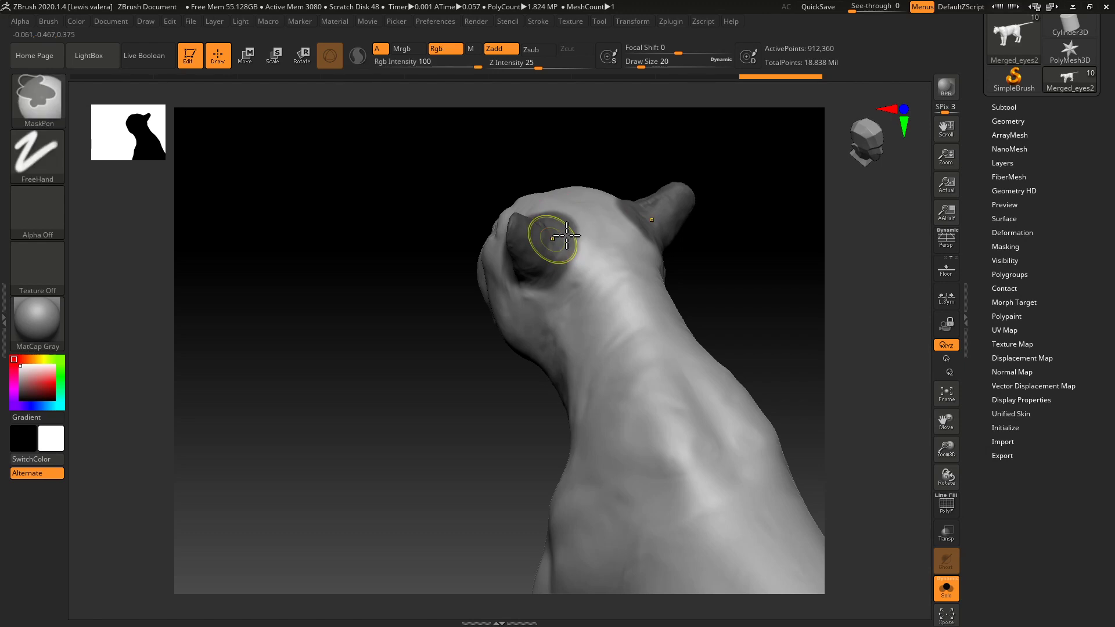
key("ctrl")
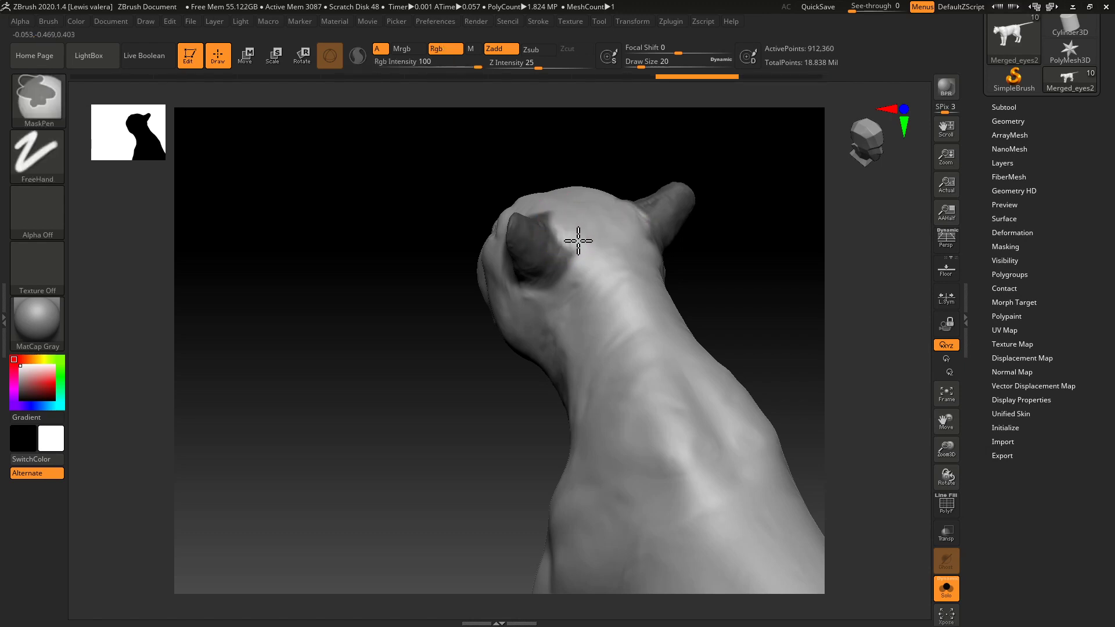
left_click_drag(378, 260, 420, 268)
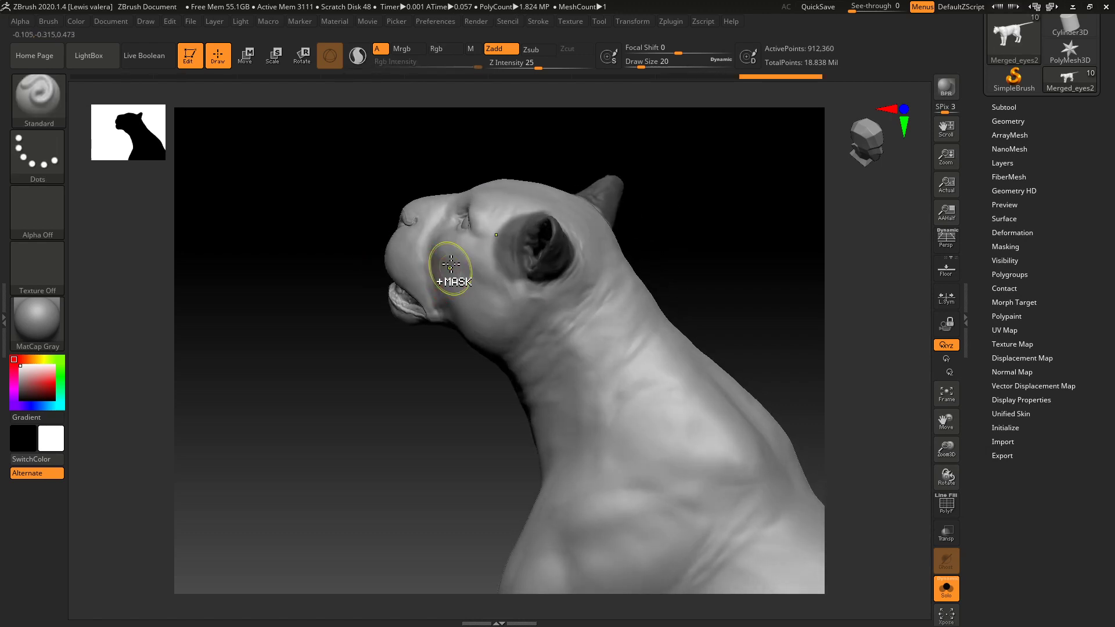
key("ctrl")
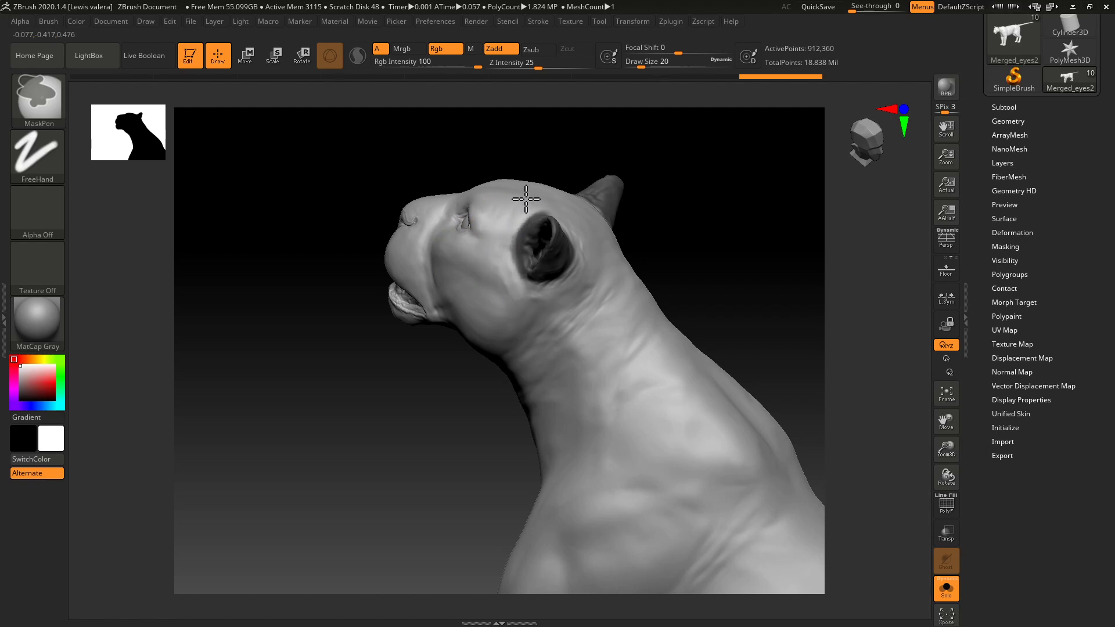
mouse_move(401, 176)
left_mouse_down()
mouse_move(329, 229)
mouse_move(363, 221)
mouse_move(326, 239)
mouse_move(329, 217)
left_mouse_up()
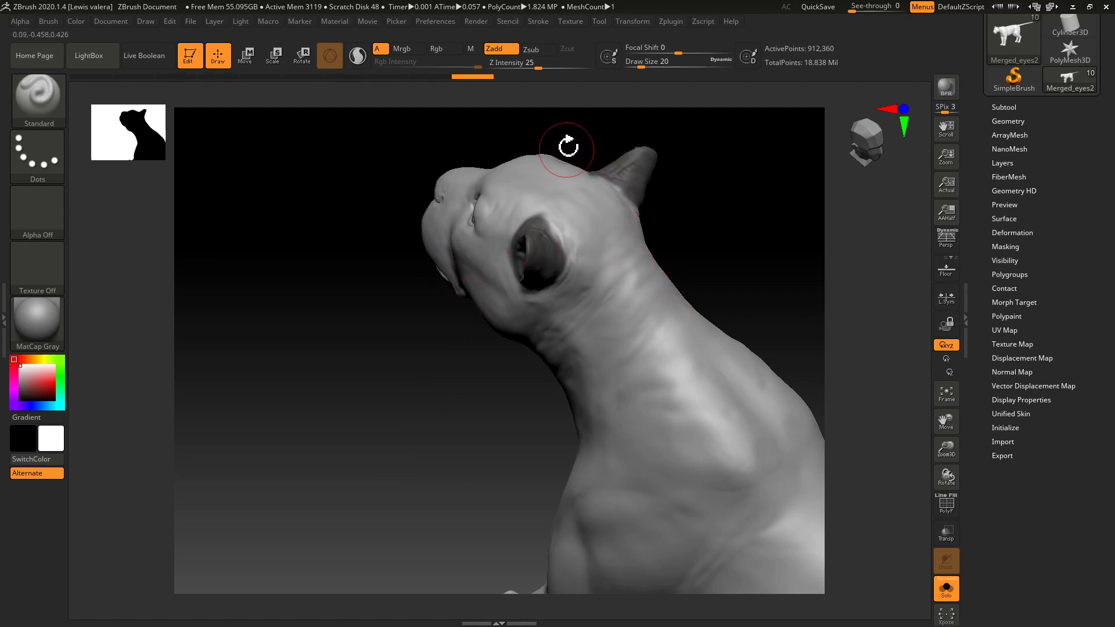
key("ctrl")
left_click_drag(571, 129, 522, 169, "ctrl")
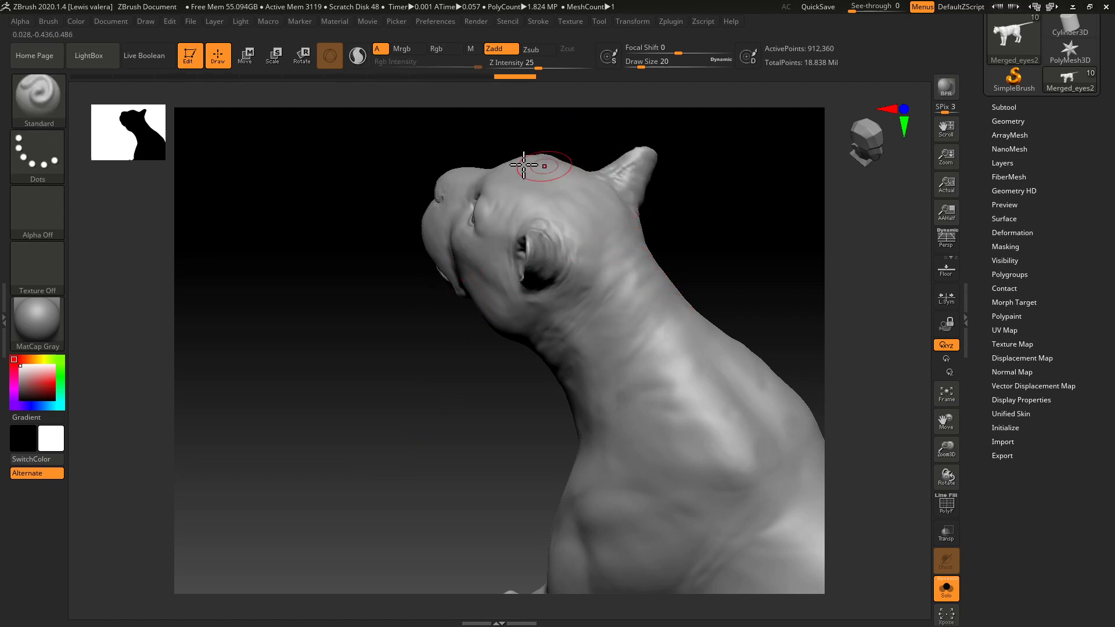
key("ctrl+z")
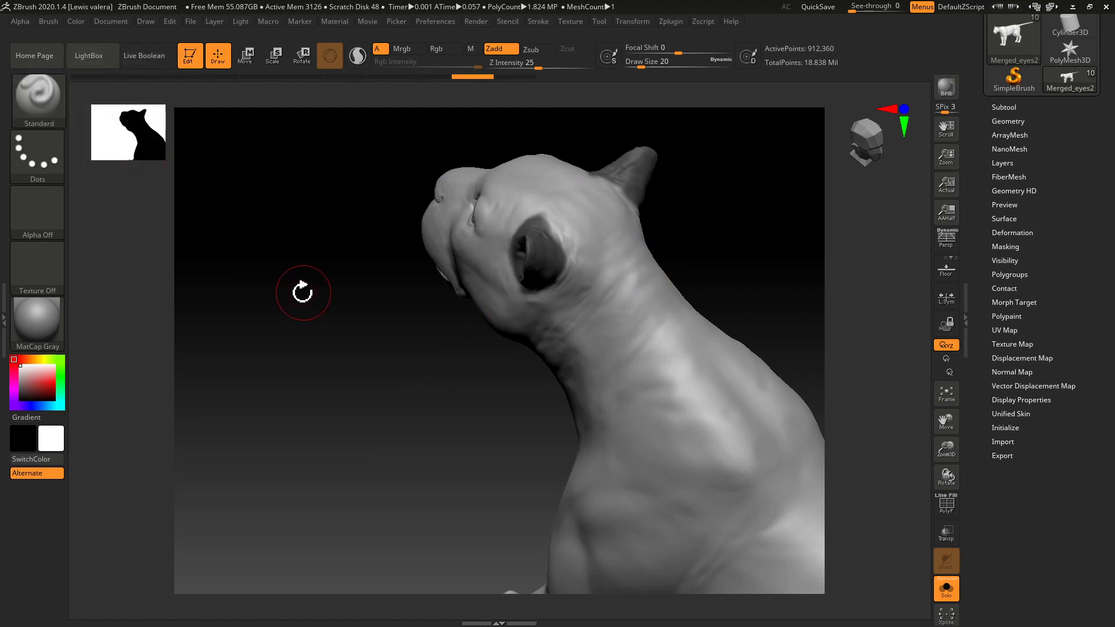
Choose the MaskLasso brush and lasso away the mask on one ear so that only the other ear stays masked.
left_click(37, 98, "ctrl")
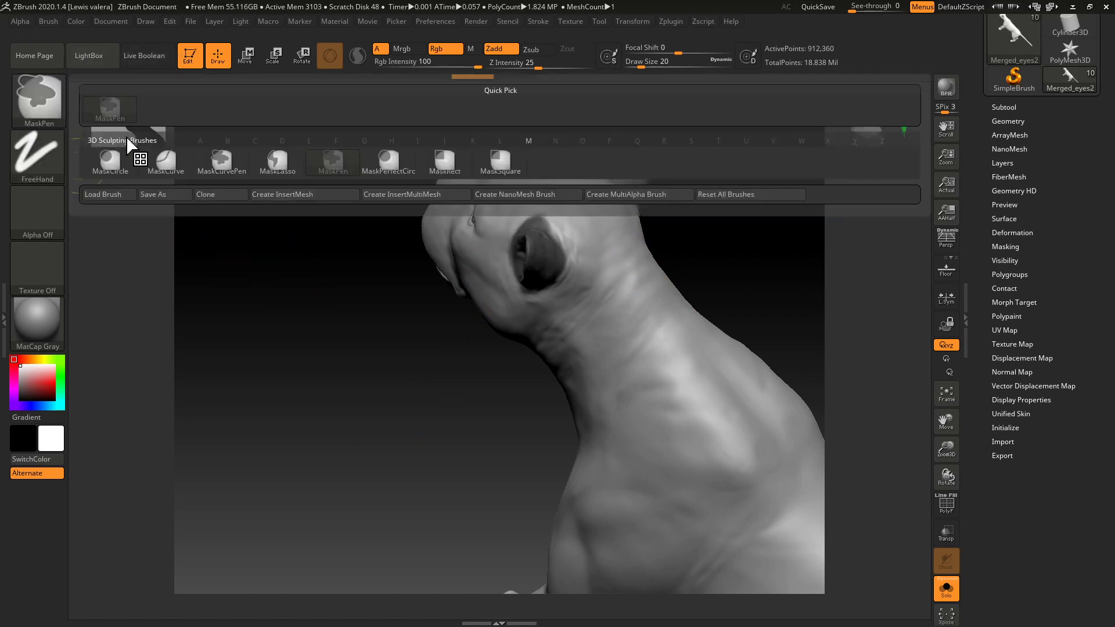
left_click(278, 168, "ctrl")
mouse_move(695, 221)
left_mouse_down("ctrl")
mouse_move(664, 236)
mouse_move(490, 124)
mouse_move(477, 140)
left_mouse_up("ctrl")
mouse_move(356, 267)
left_mouse_down()
mouse_move(316, 287)
mouse_move(314, 273)
mouse_move(324, 289)
mouse_move(309, 269)
left_mouse_up()
key("ctrl")
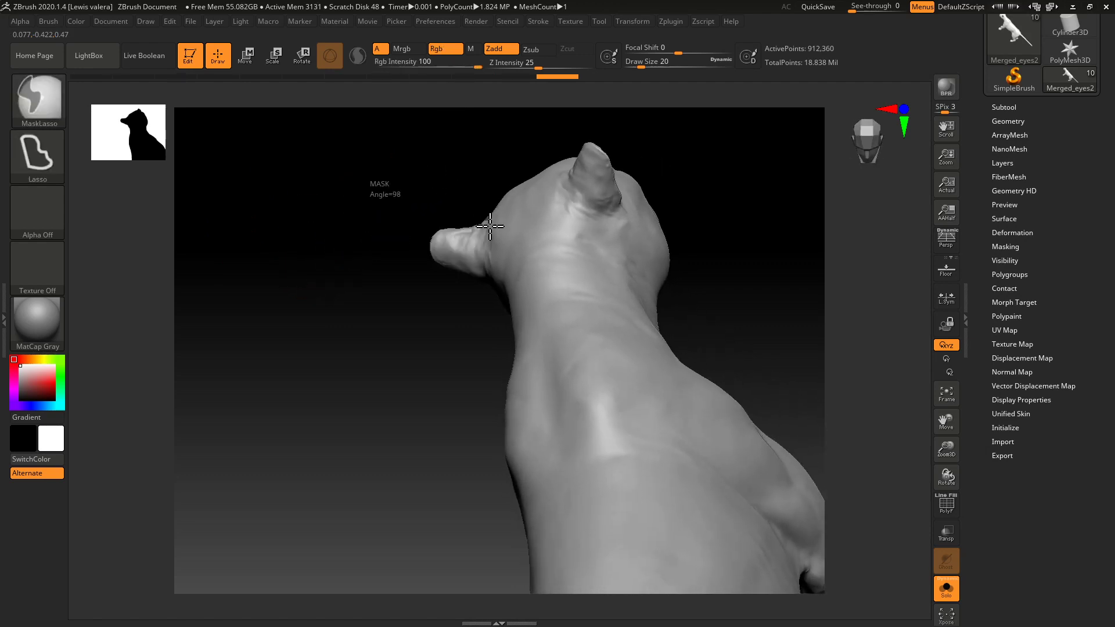
mouse_move(329, 351)
left_mouse_down()
mouse_move(416, 305)
mouse_move(354, 299)
mouse_move(313, 221)
mouse_move(314, 274)
mouse_move(294, 264)
mouse_move(279, 297)
mouse_move(366, 187)
left_mouse_up()
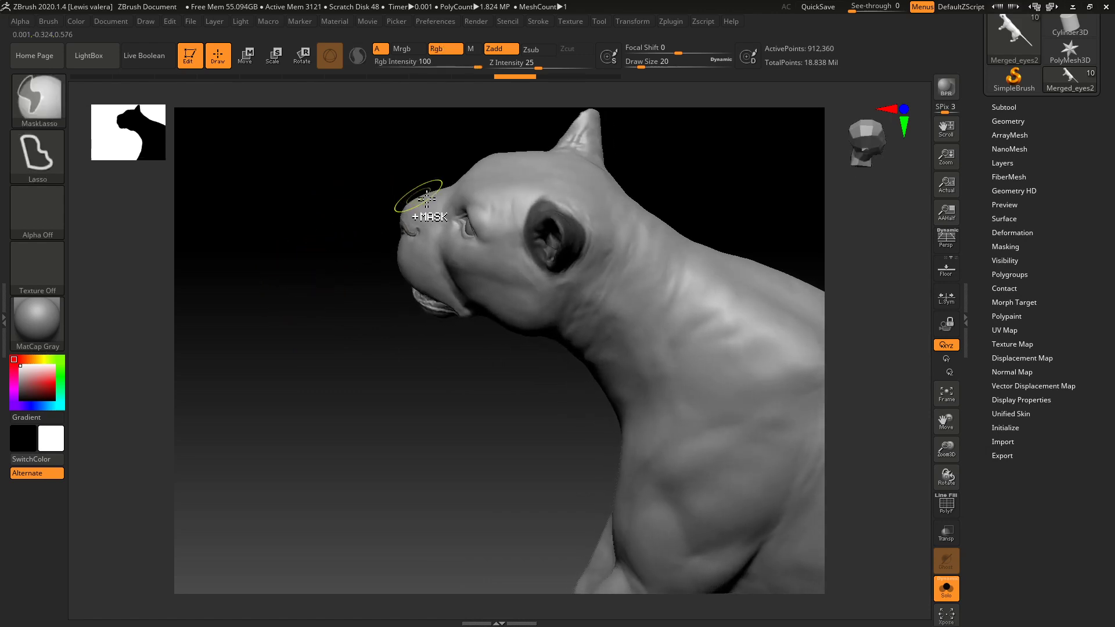
mouse_move(409, 149)
left_mouse_down("ctrl")
mouse_move(543, 124)
mouse_move(572, 149)
mouse_move(543, 219)
mouse_move(511, 236)
mouse_move(474, 384)
left_mouse_up("ctrl")
Turn the masked ear into its own polygroup, with the polyframe display on, and isolate that polygroup.
left_click_drag(278, 314, 407, 191)
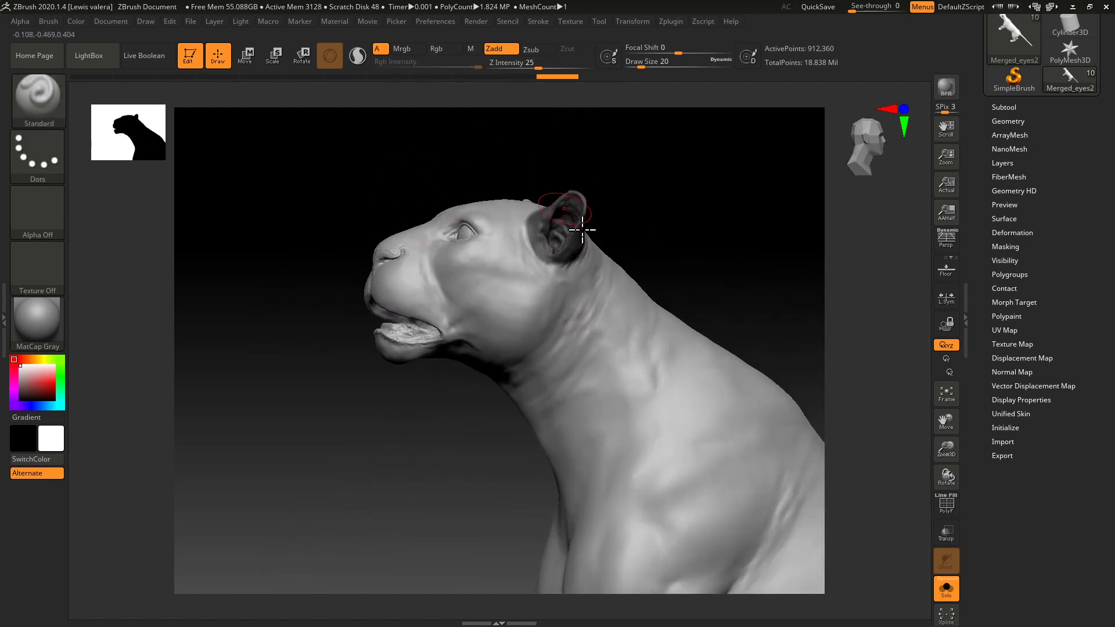
left_click(996, 276)
left_click(947, 503)
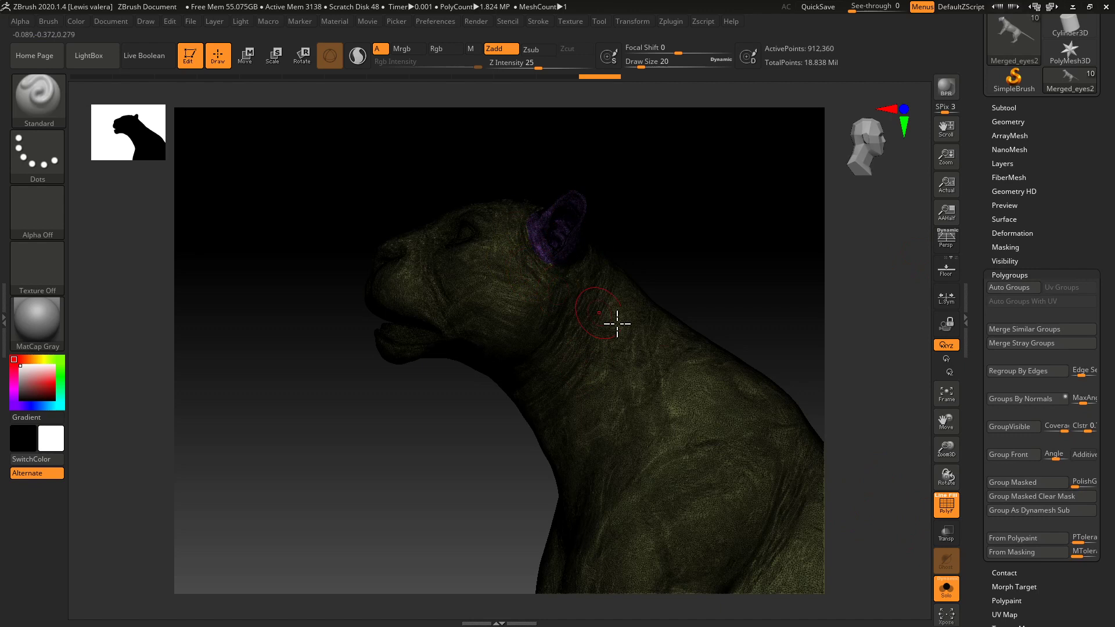
left_click_drag(323, 275, 336, 358)
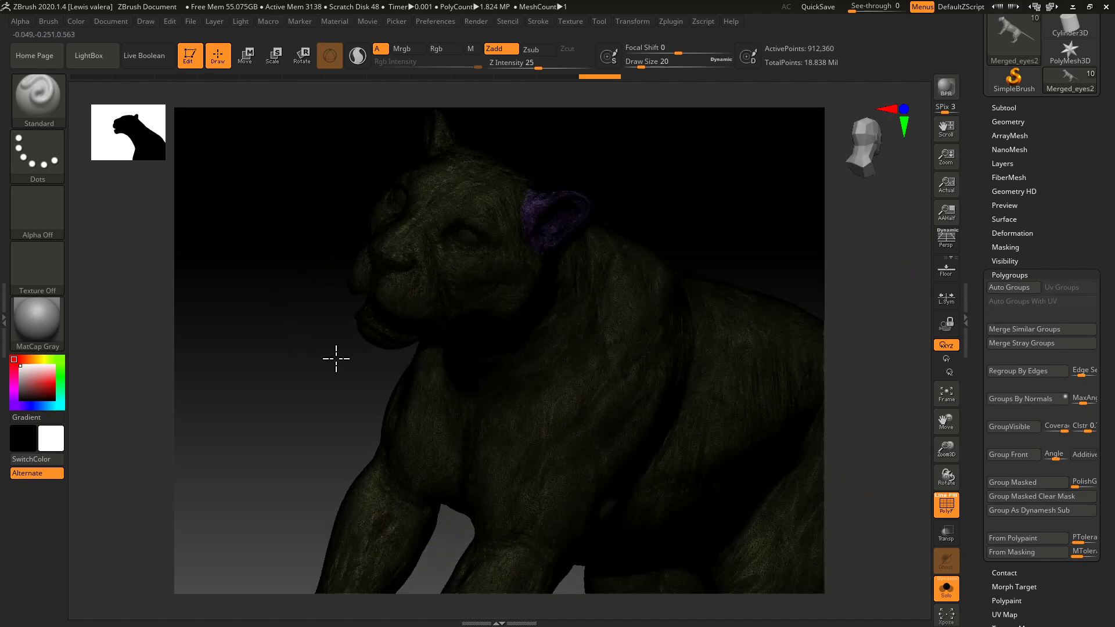
left_click(519, 250, "ctrl+shift")
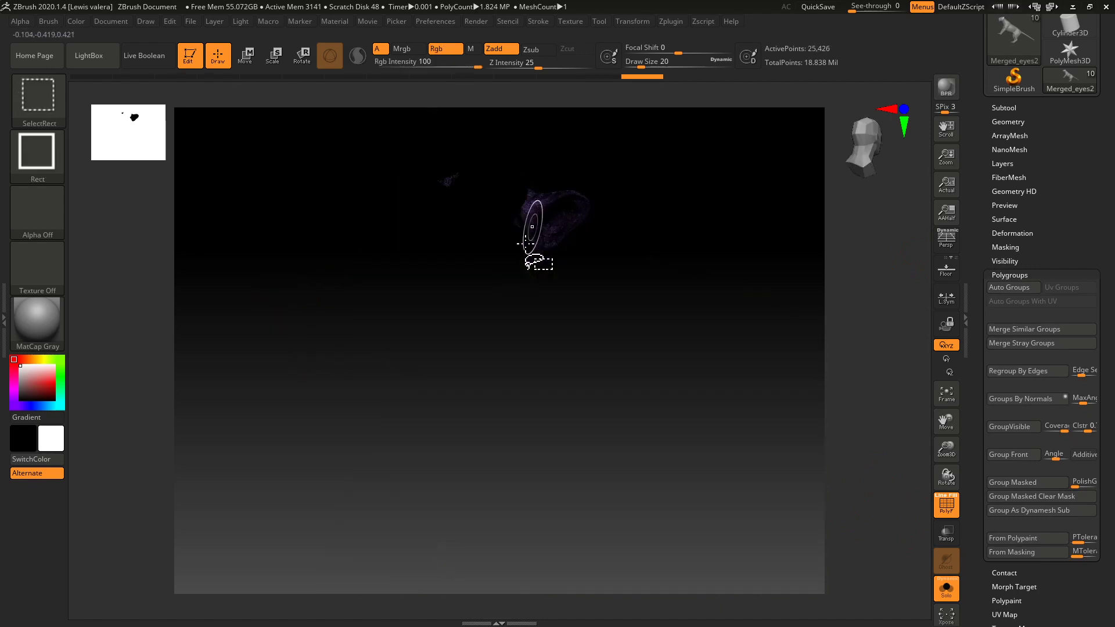
left_click_drag(354, 265, 320, 280)
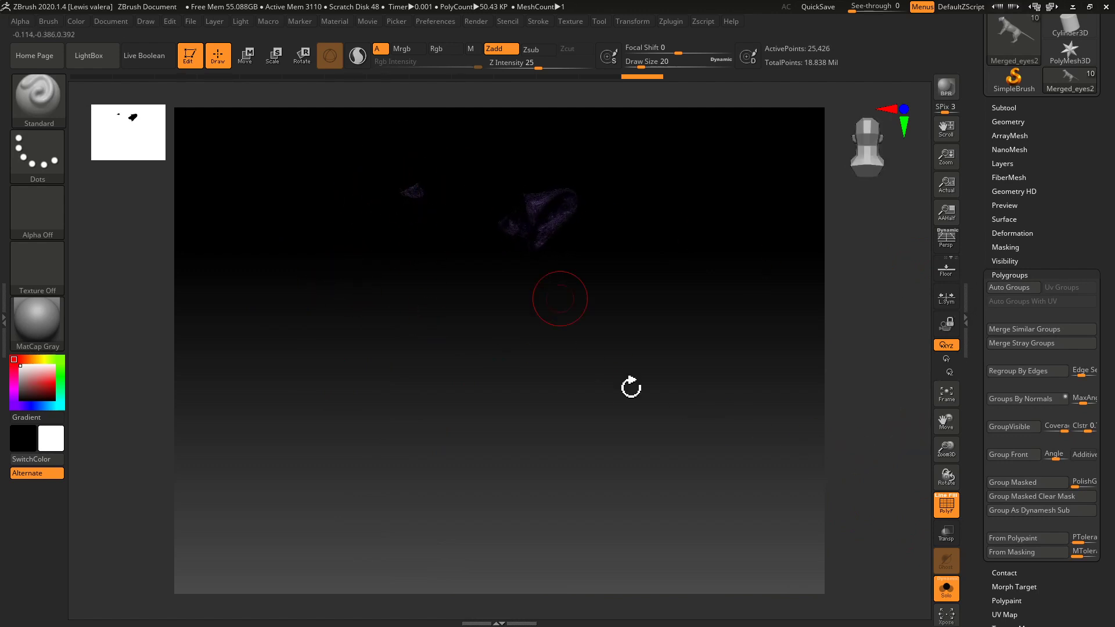
Generate automatic polygroups for the separate pieces and isolate the ear, hiding the stray fragment.
left_click(998, 287)
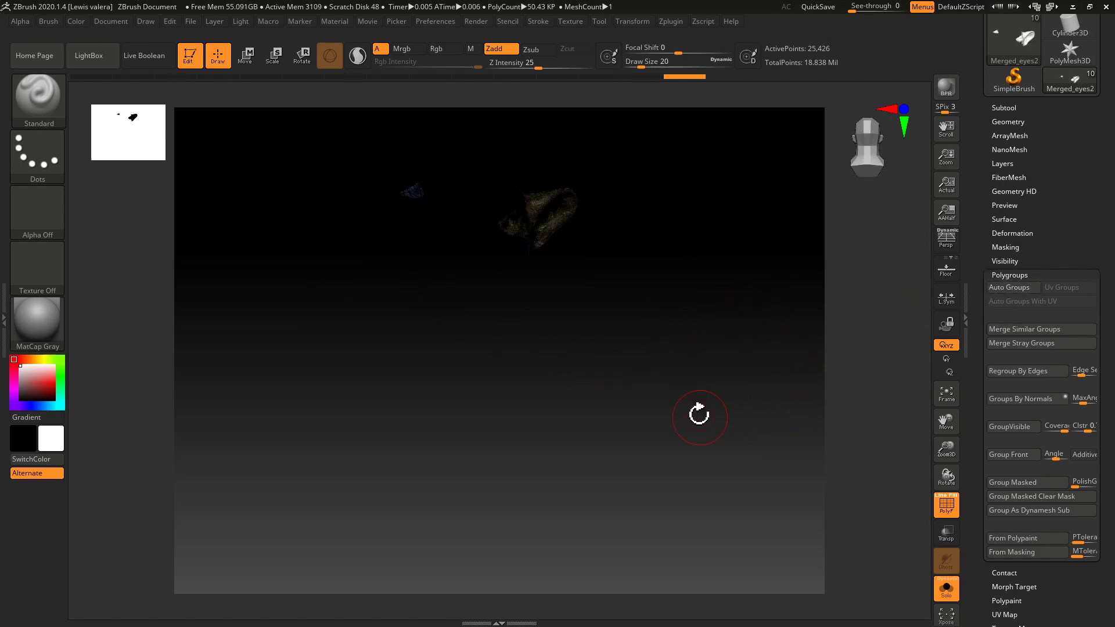
key("ctrl+shift")
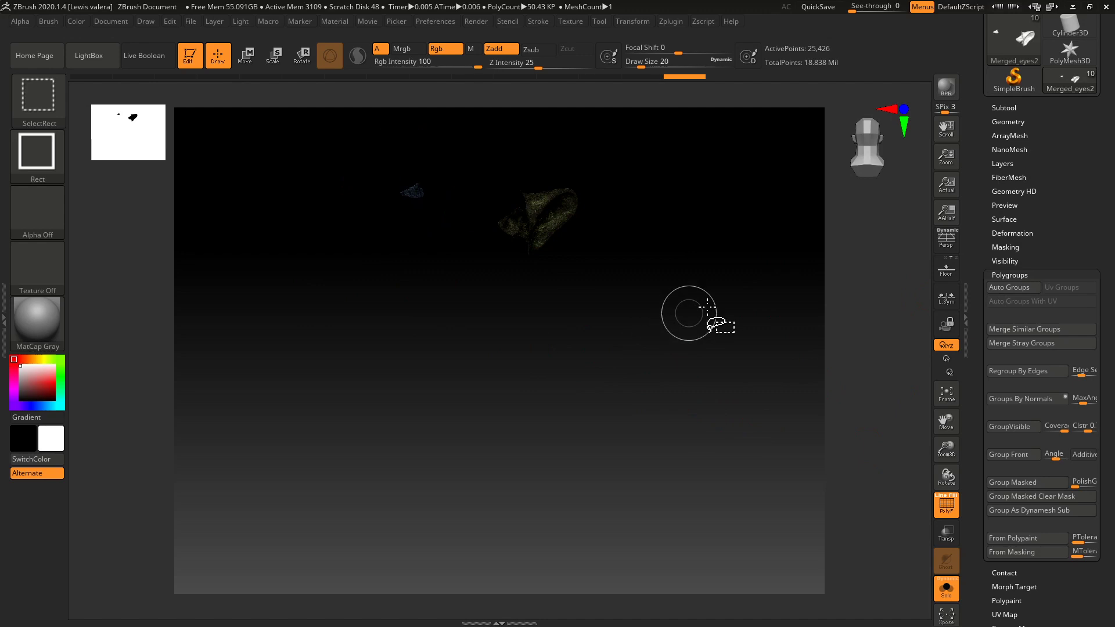
left_click(683, 393, "ctrl+shift")
left_click(573, 217, "ctrl+shift")
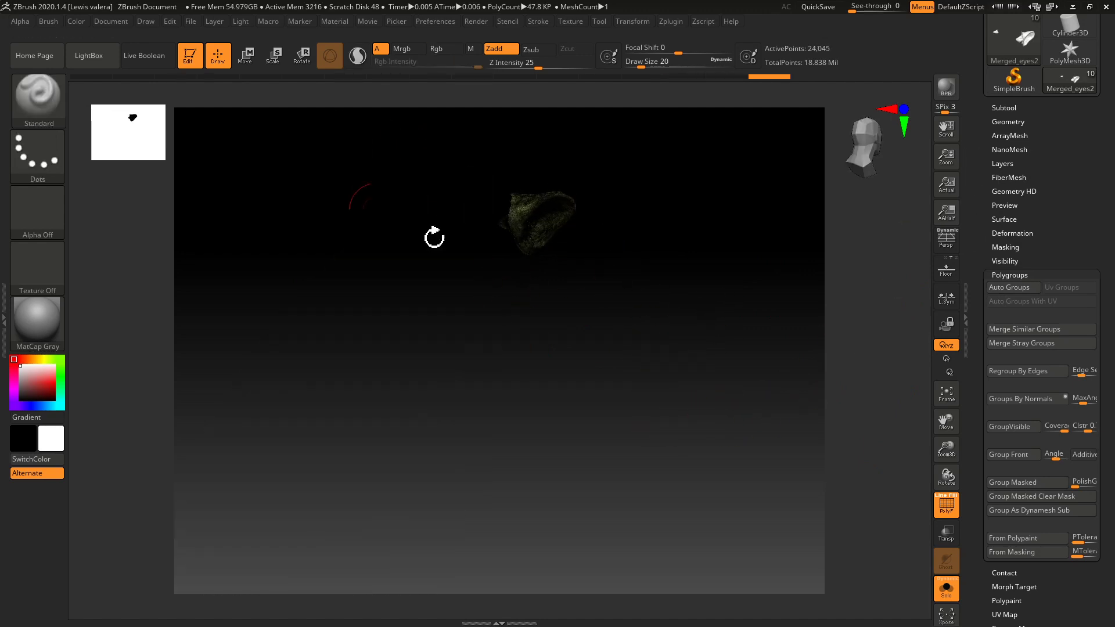
Delete the hidden geometry from the subtool and frame the remaining ear mesh.
left_click(1007, 275)
left_click(997, 123)
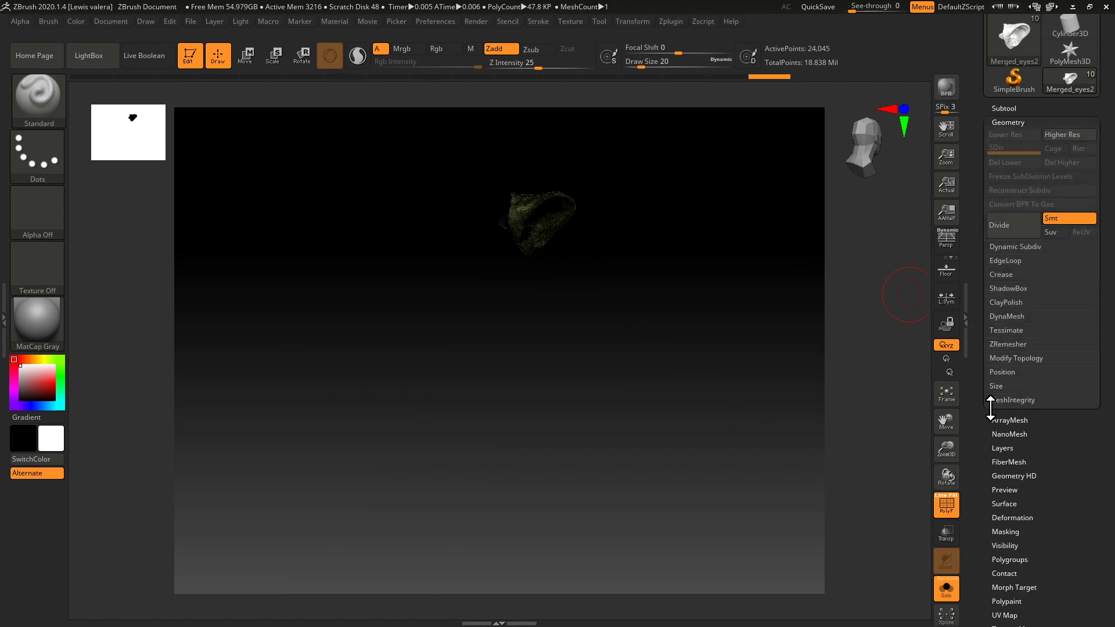
left_click(997, 360)
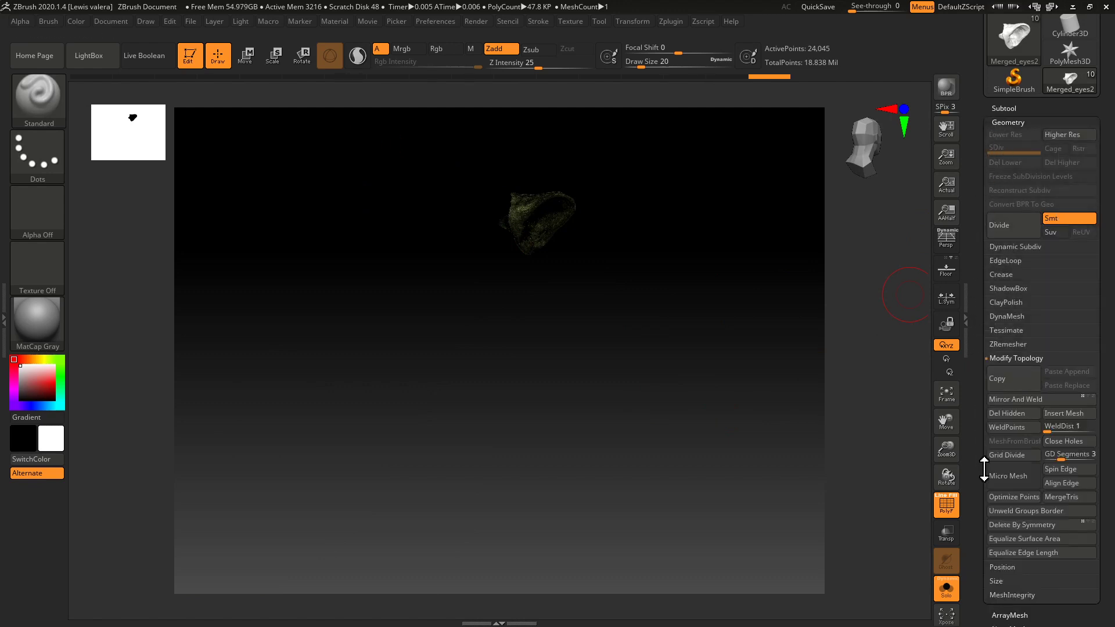
left_click(1007, 413)
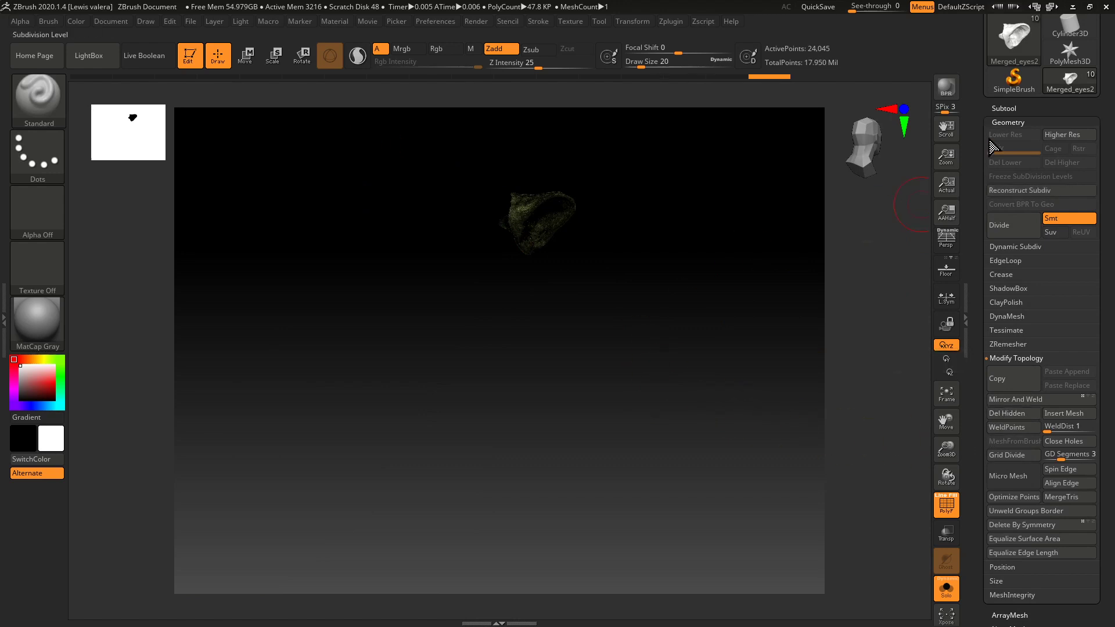
left_click(1009, 122)
left_click(1004, 109)
left_click_drag(583, 297, 530, 408)
left_click_drag(399, 285, 412, 321)
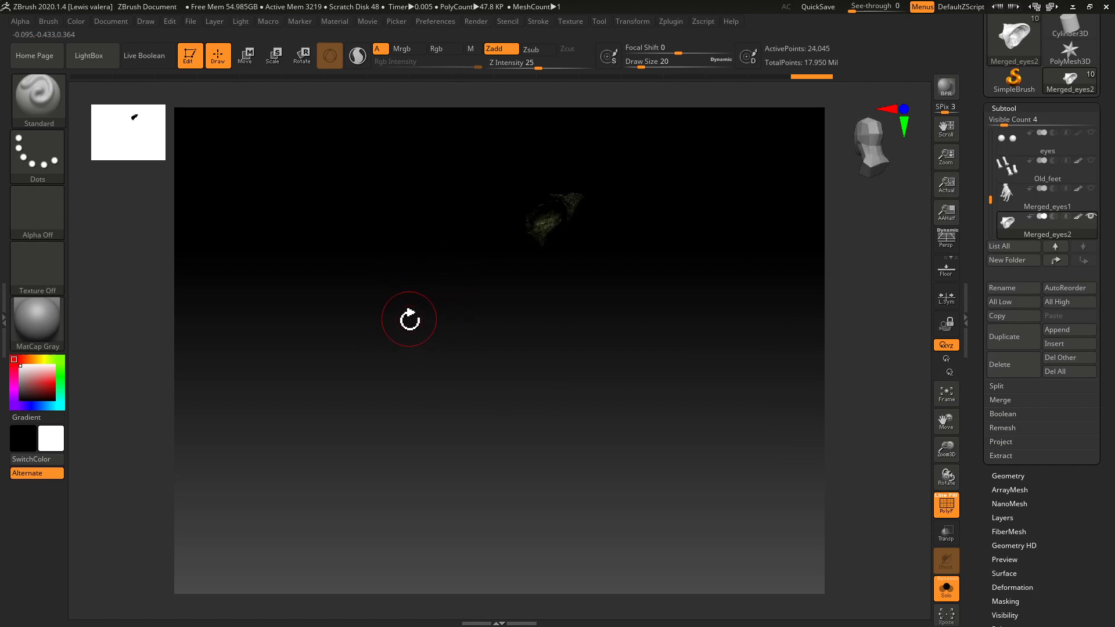
key("f")
left_click_drag(706, 492, 781, 500)
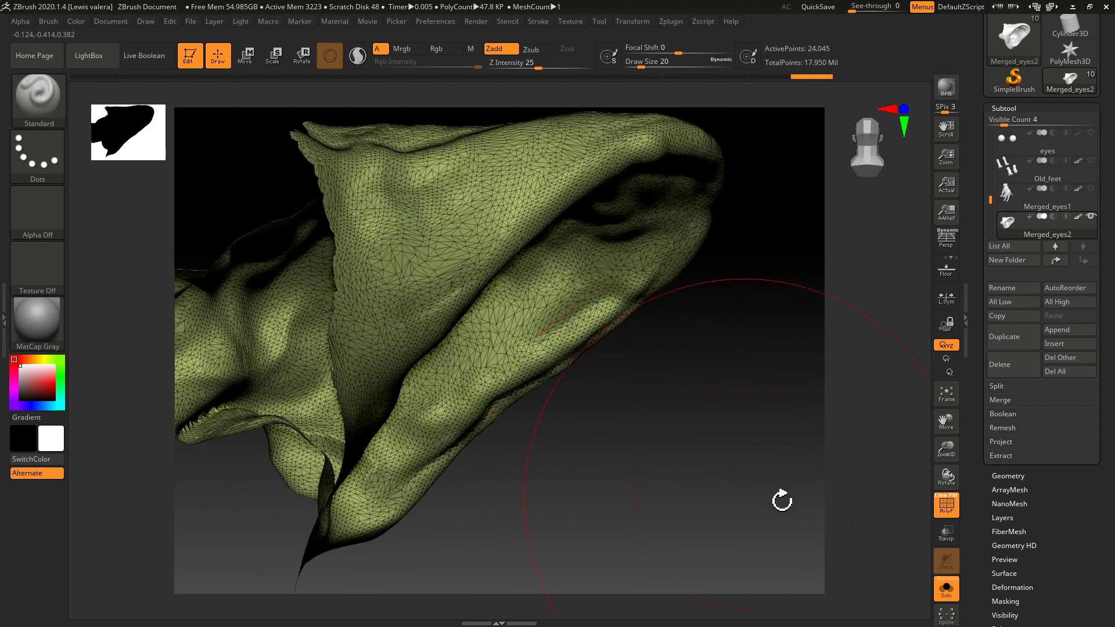
Turn on double-sided display for the ear mesh and inspect its inner side.
left_click_drag(977, 499, 980, 234)
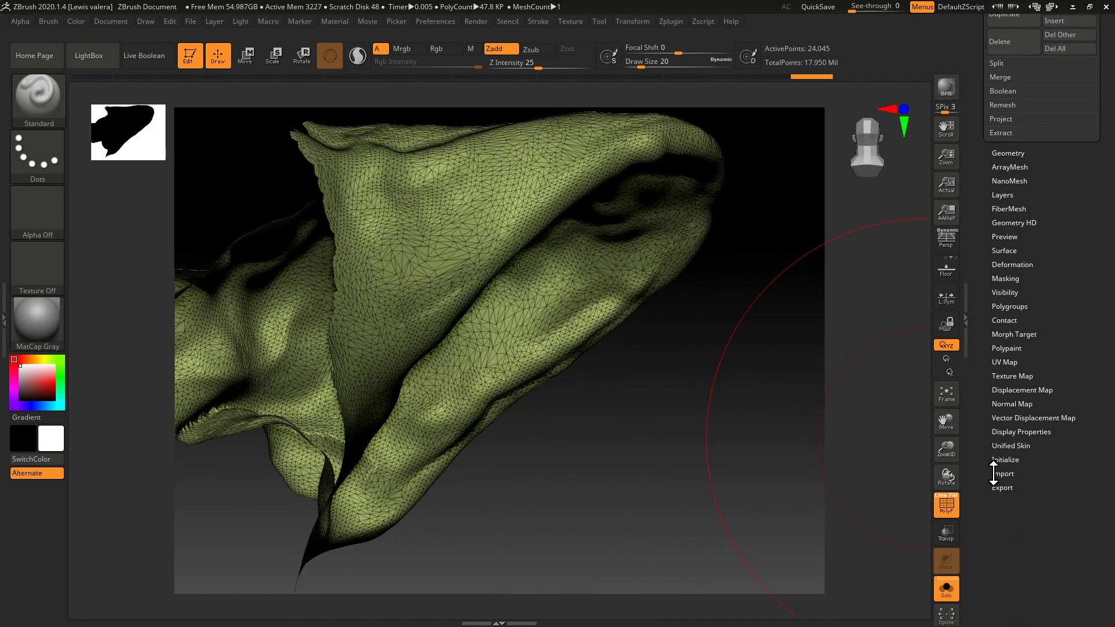
left_click(1001, 432)
left_click(1013, 243)
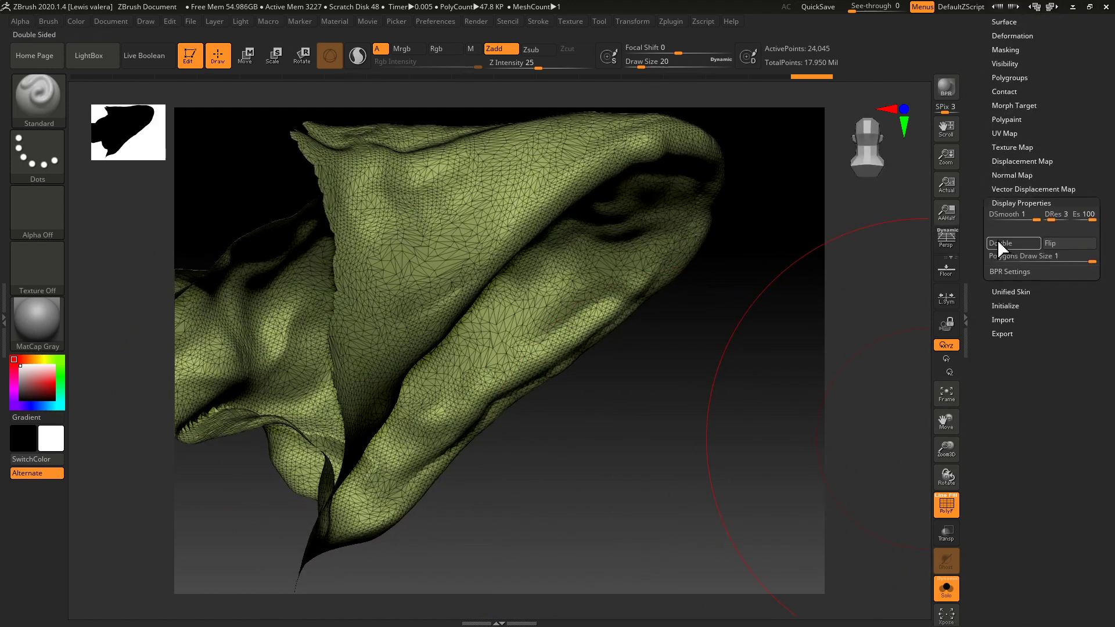
left_click_drag(670, 440, 400, 400)
left_click_drag(994, 314, 990, 334)
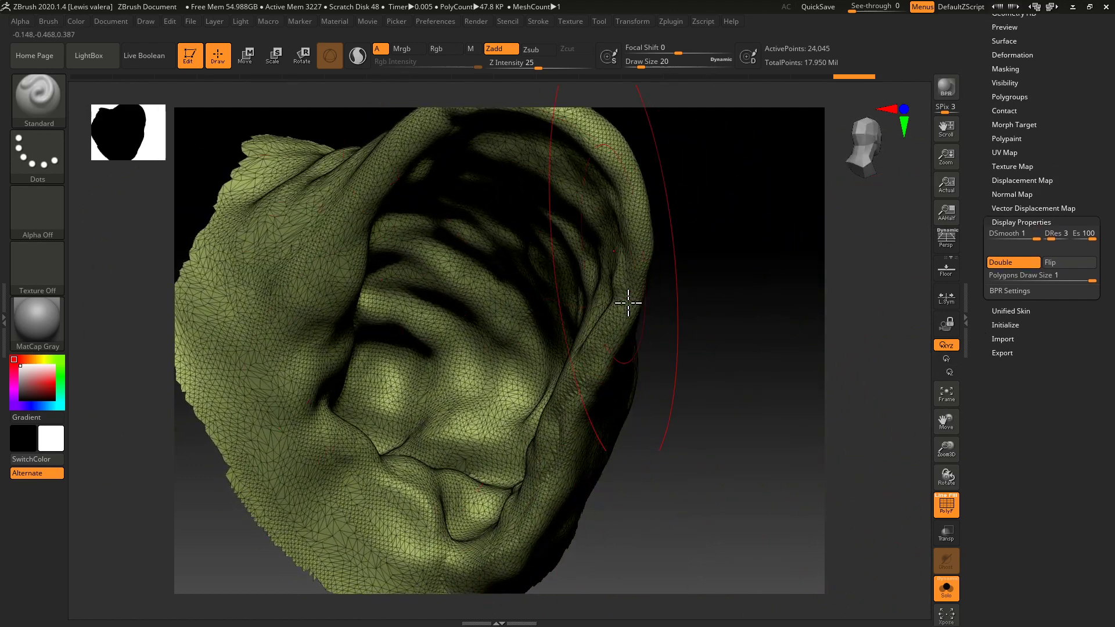
left_click(995, 206)
left_click_drag(981, 185, 976, 349)
left_click(996, 325)
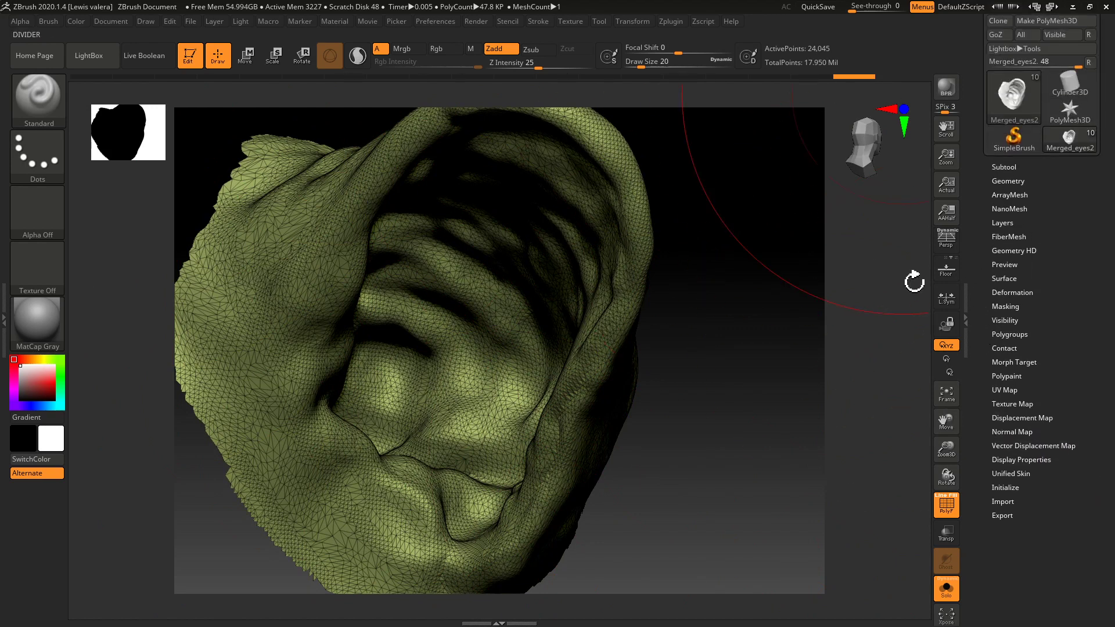
Smooth the ear's jagged border with GroupsLoops, using 2 loops, GPolish 1 and triangles allowed.
left_click(1000, 180)
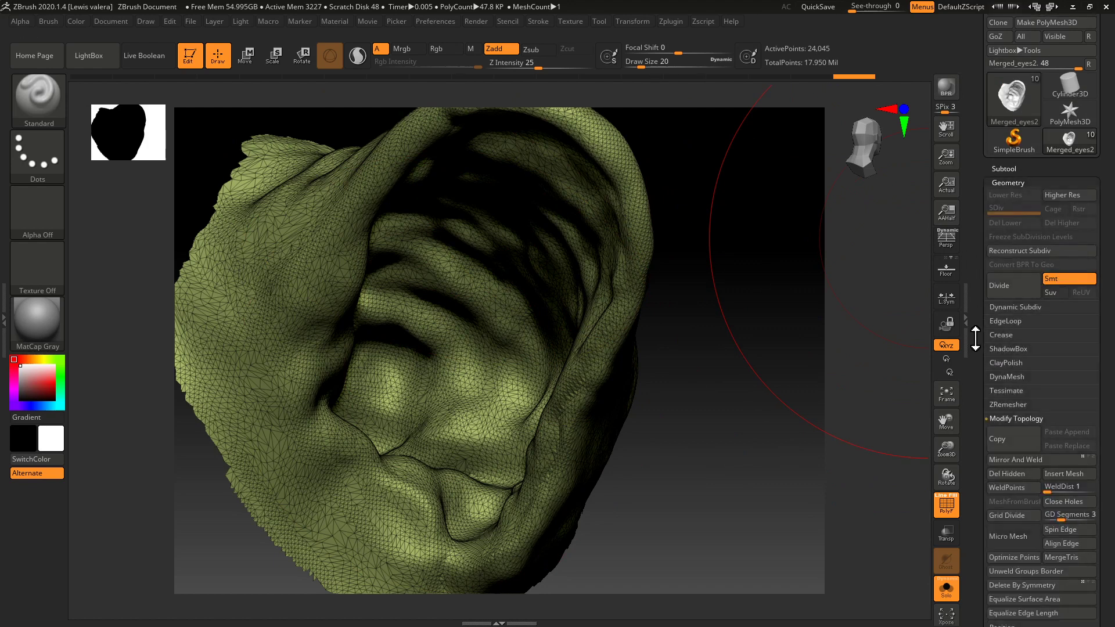
left_click(996, 420)
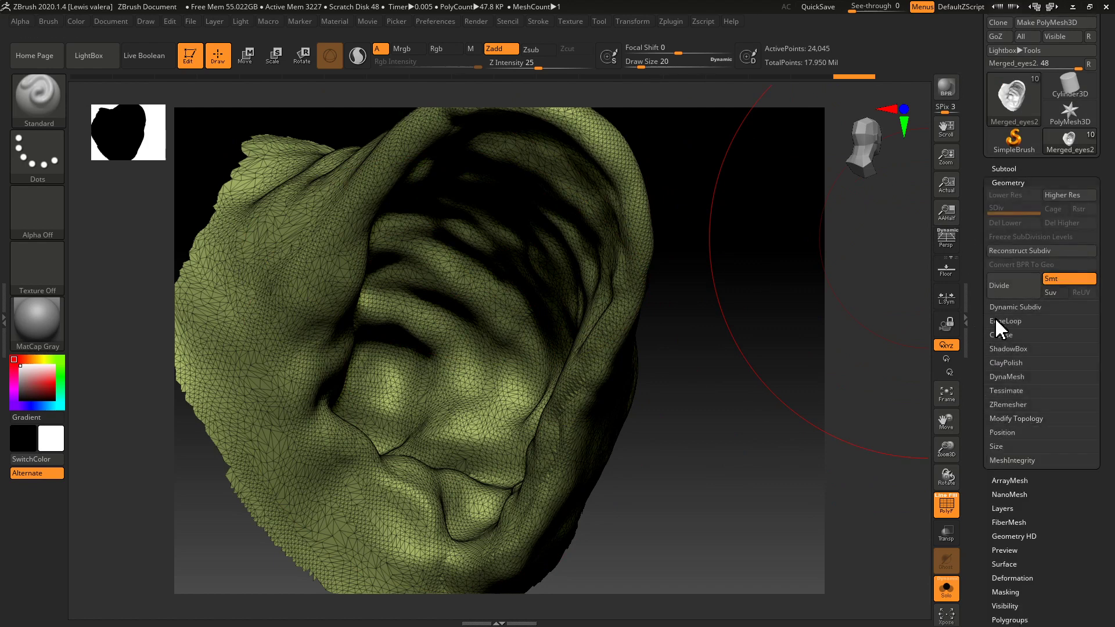
left_click(996, 322)
left_click(1057, 411)
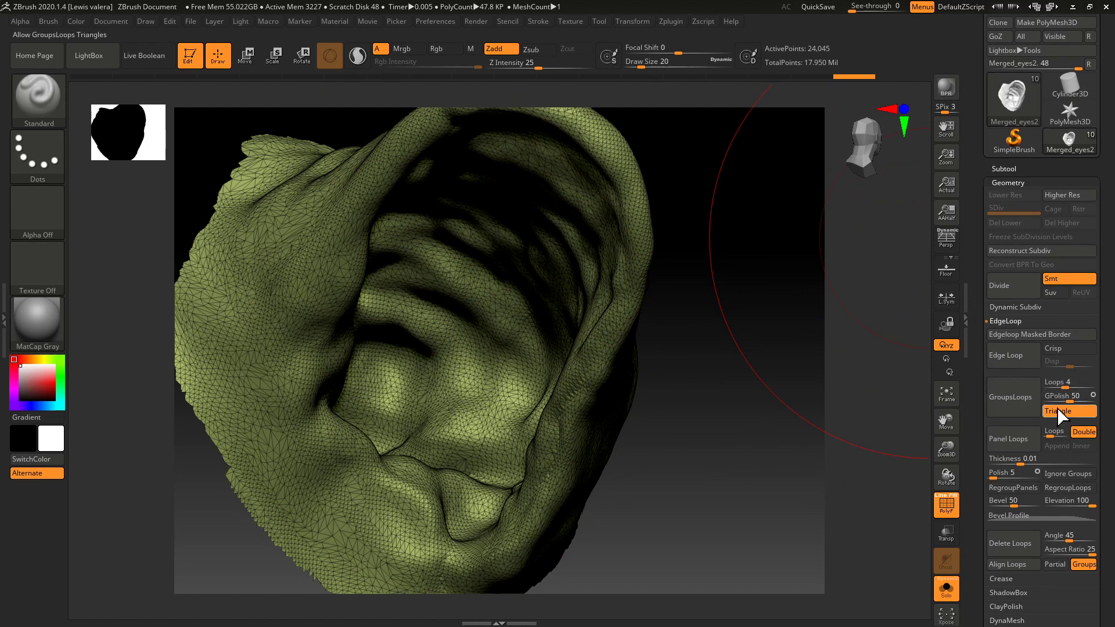
left_click_drag(1061, 399, 1053, 400)
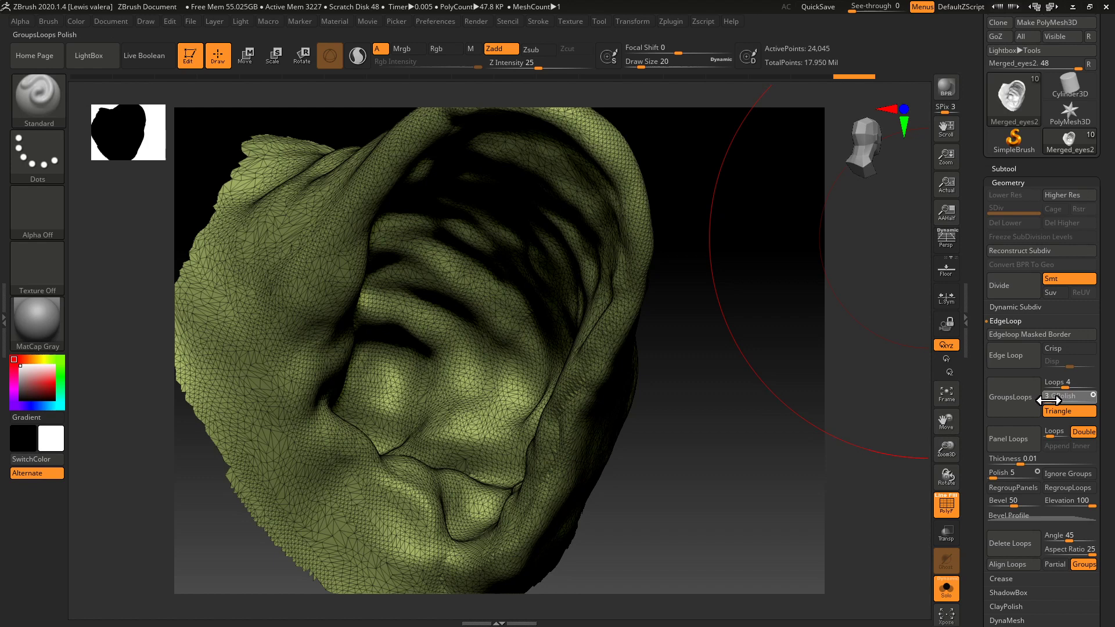
left_click_drag(1049, 400, 1052, 401)
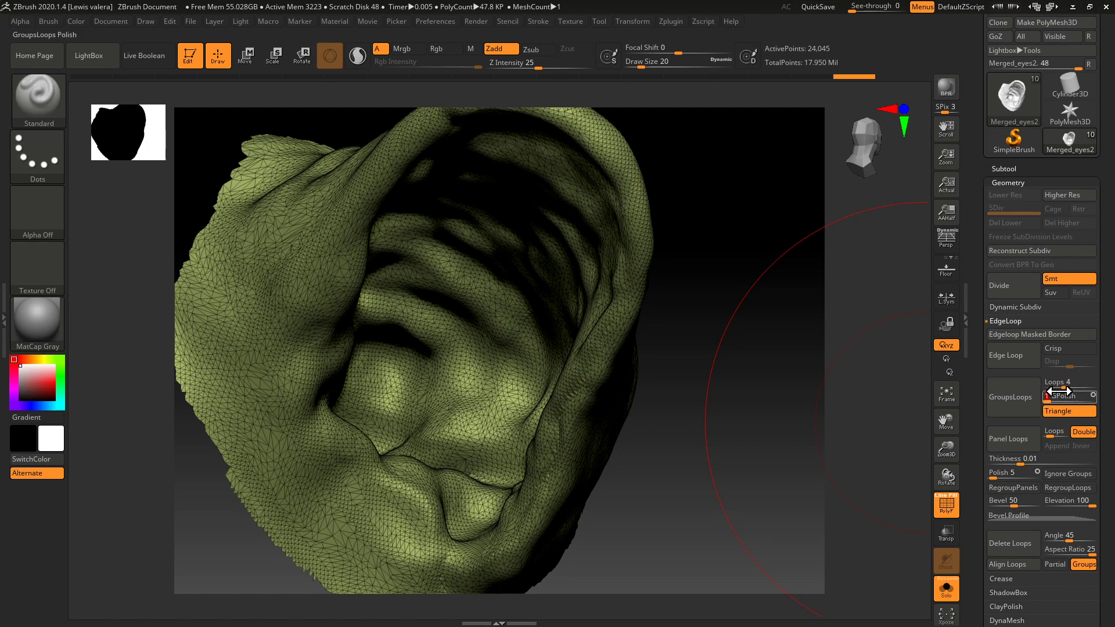
left_click_drag(1064, 388, 1056, 388)
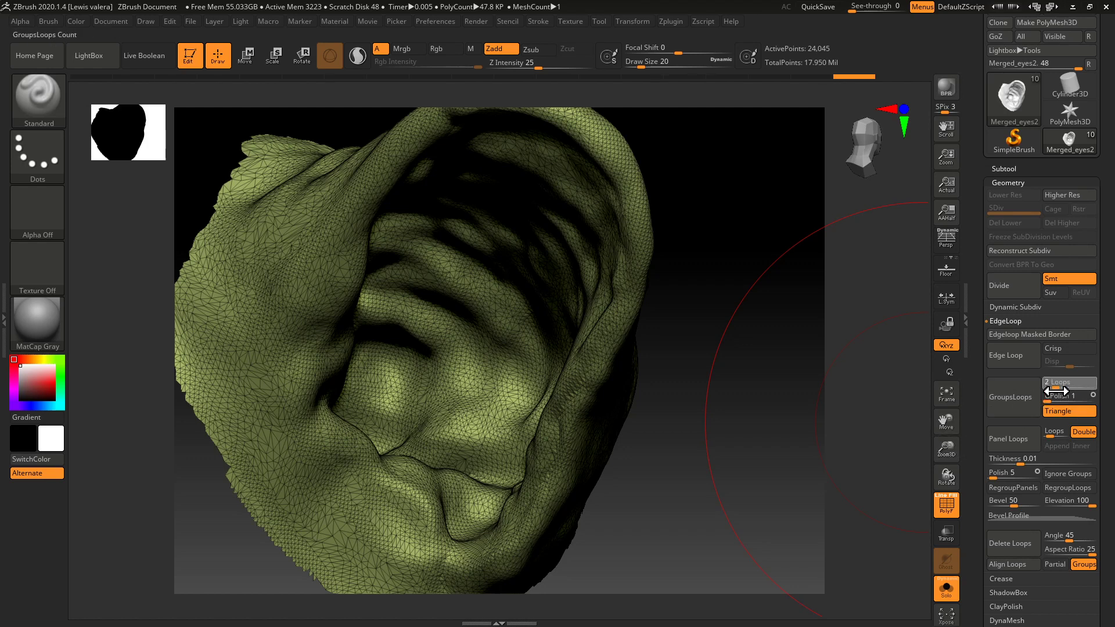
left_click(1040, 404)
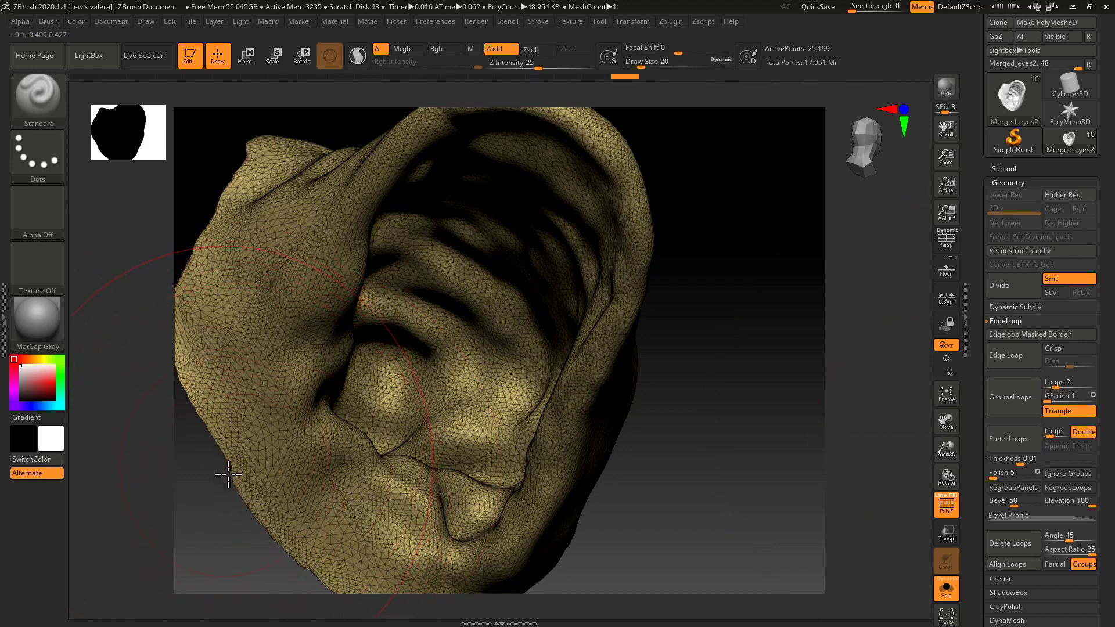
ZRemesh the ear with a target polygons count of 3.69331.
left_click(1003, 184)
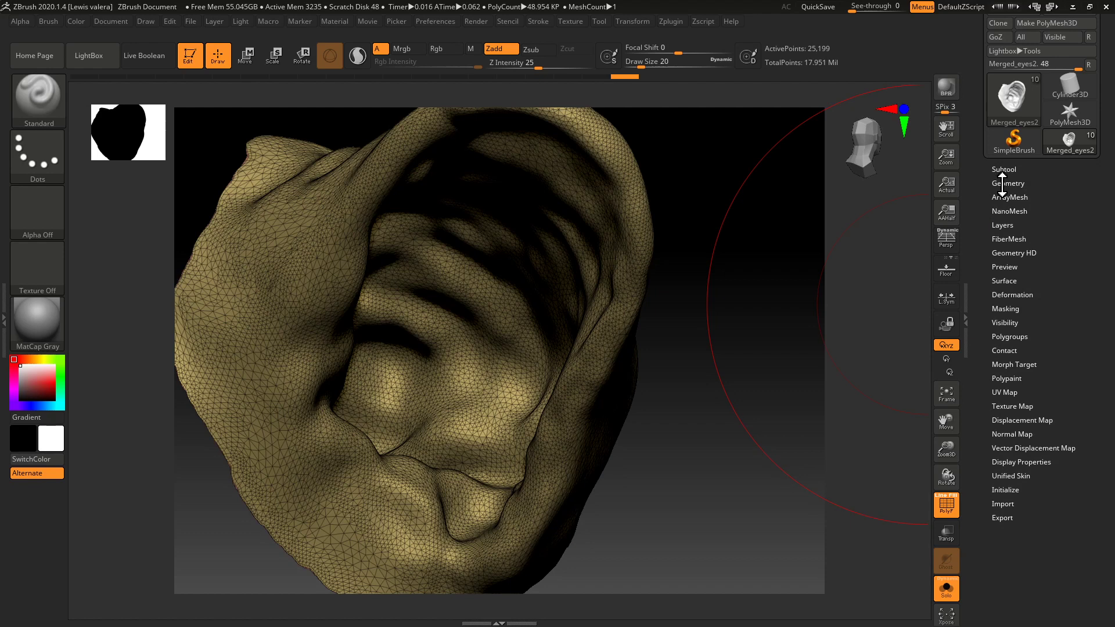
left_click(1002, 183)
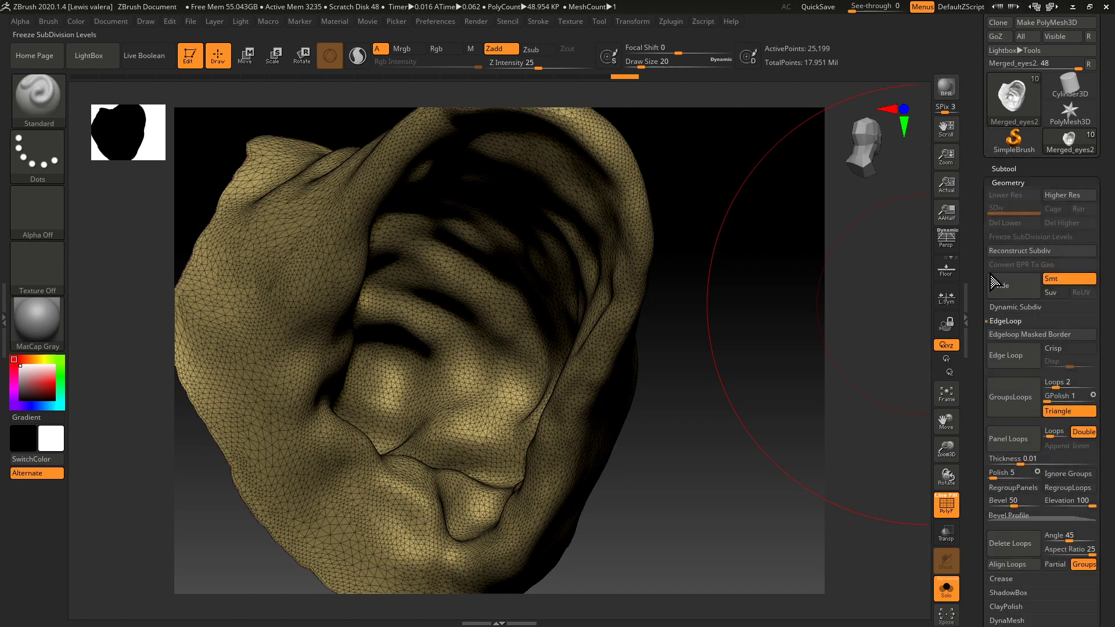
left_click_drag(983, 467, 976, 389)
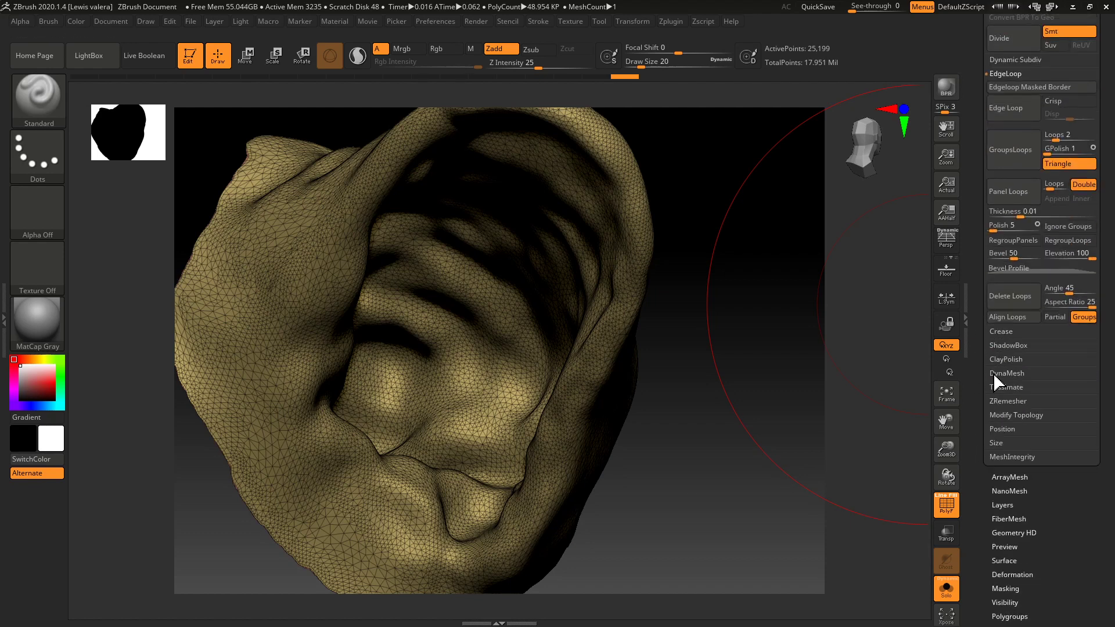
left_click(997, 401)
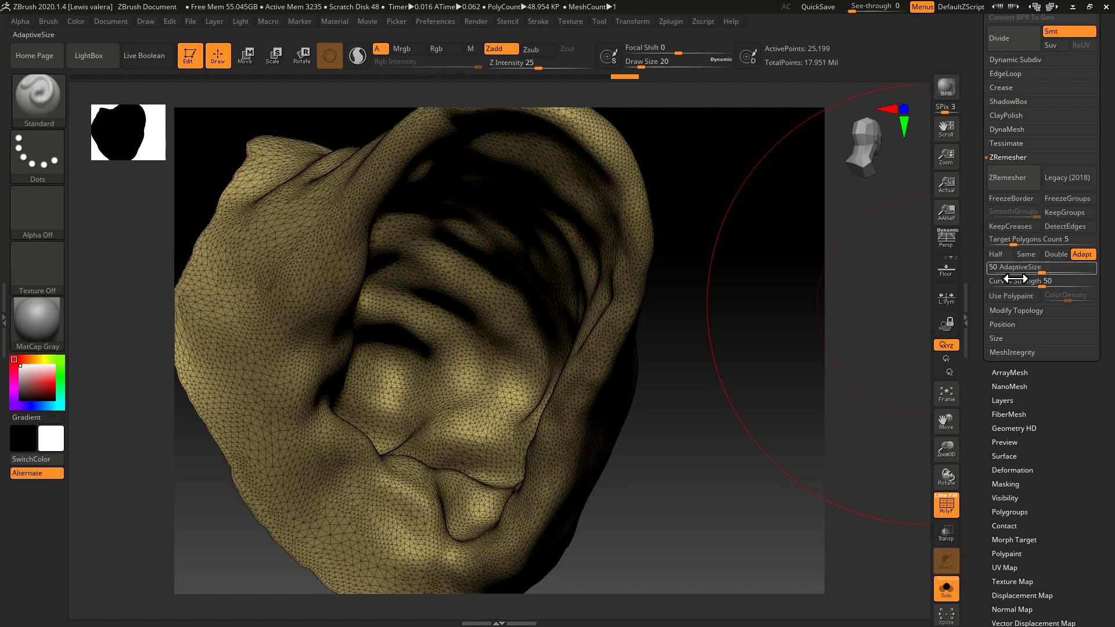
left_click_drag(1011, 243, 1016, 242)
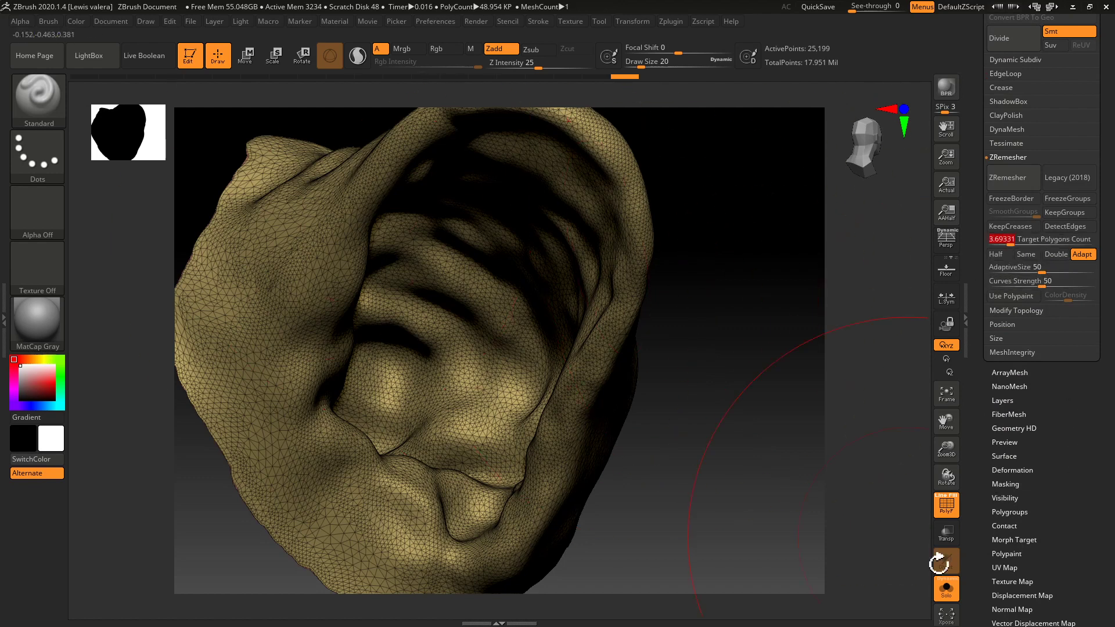
left_click(1009, 179)
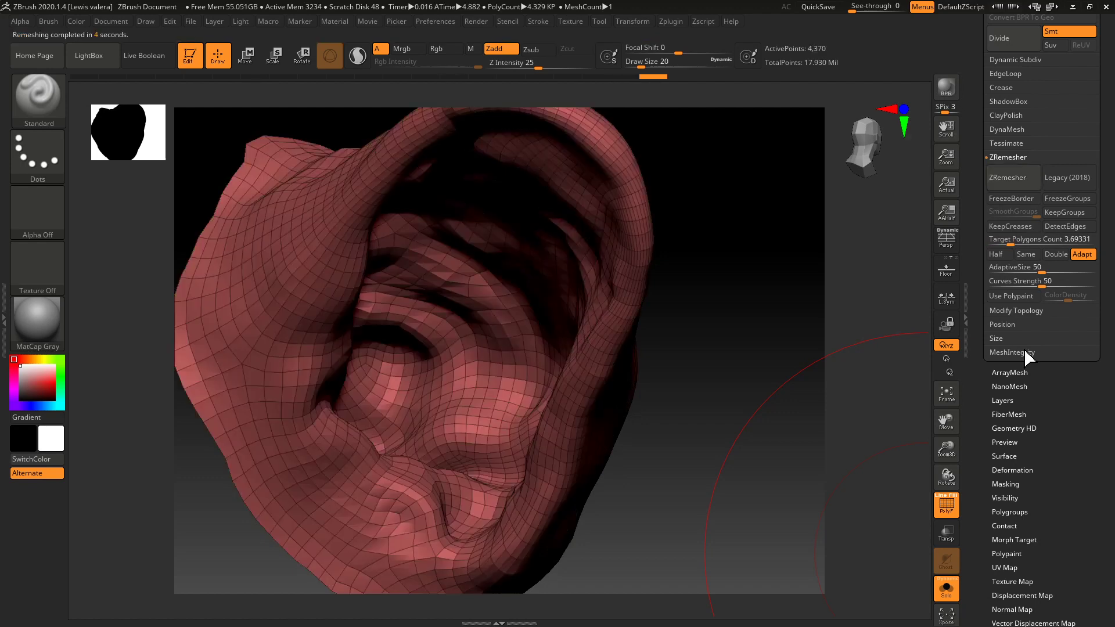
Set ZRemesher to Half and remesh the ear twice more to lower its density.
left_click(996, 254)
left_click(1005, 178)
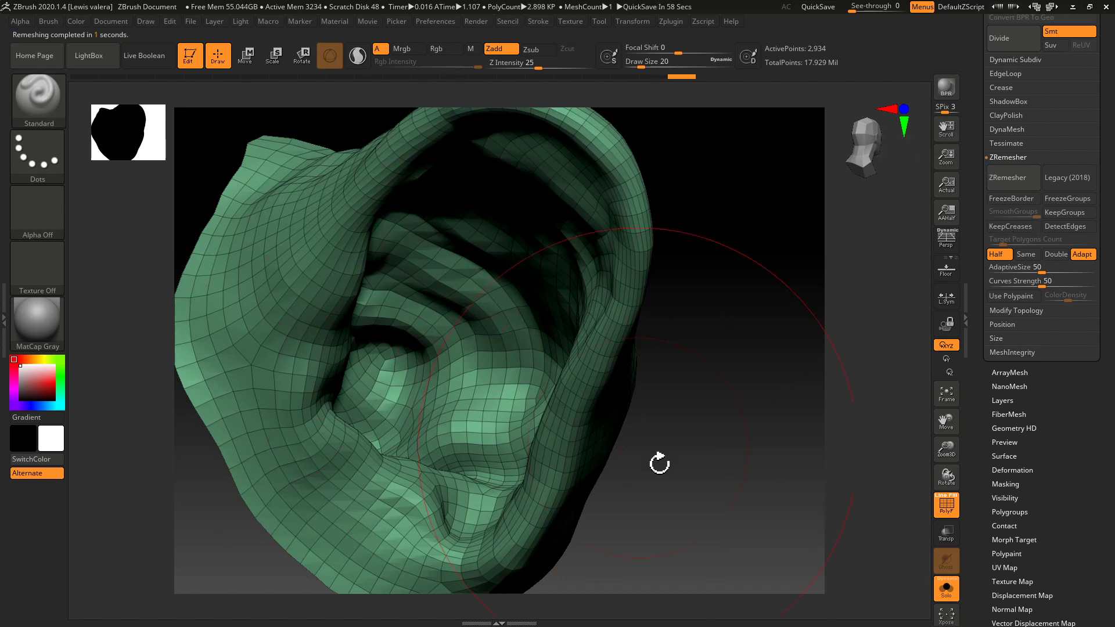
key("f")
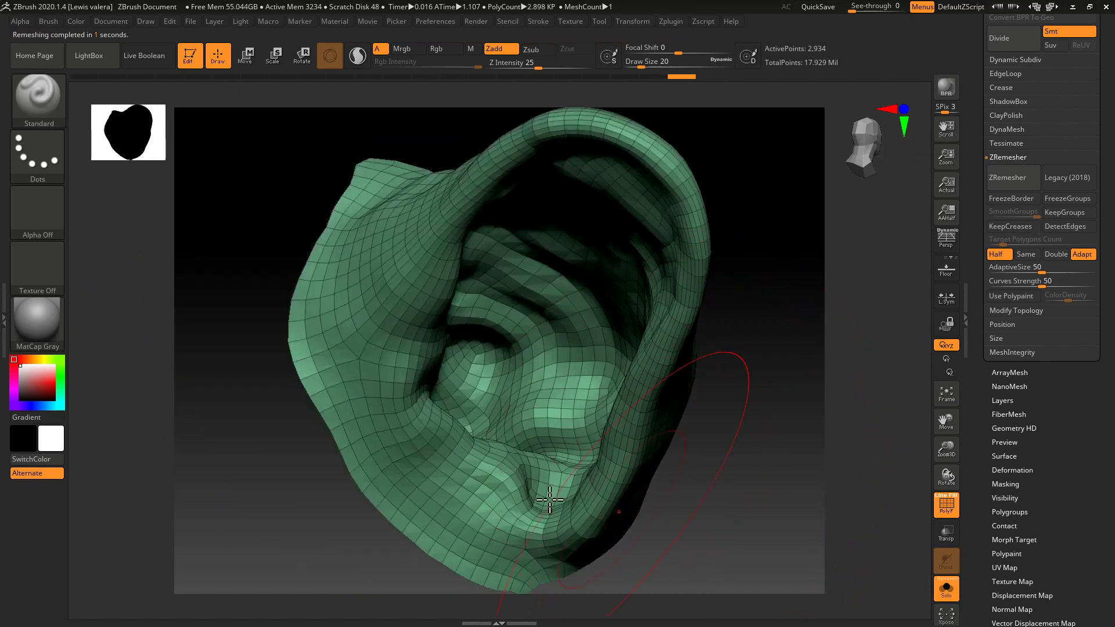
left_click_drag(224, 379, 249, 490)
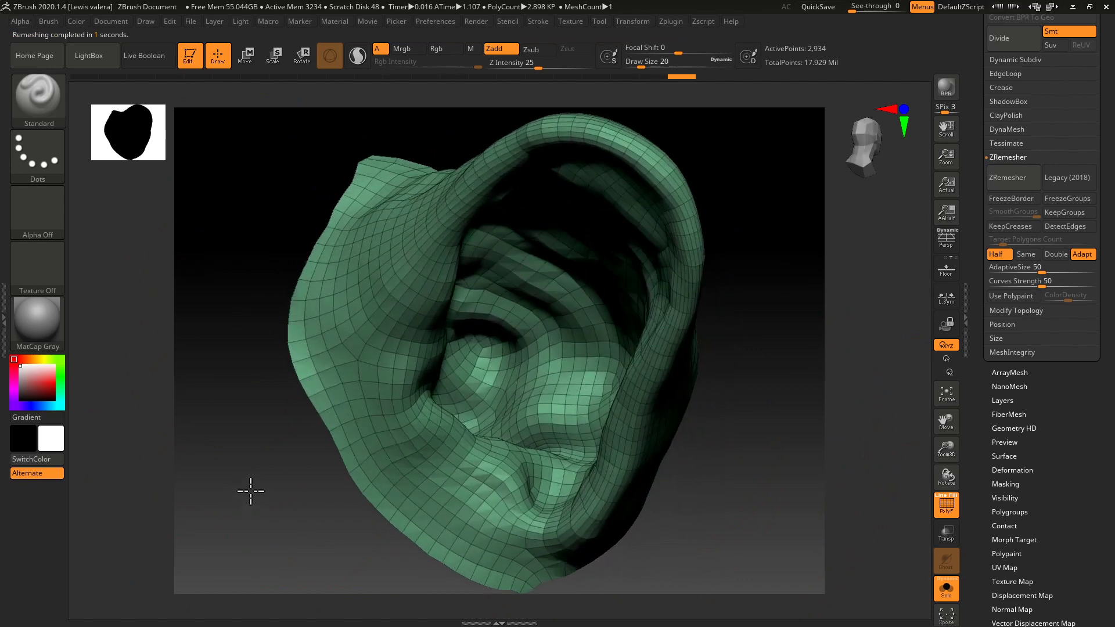
left_click(1008, 177)
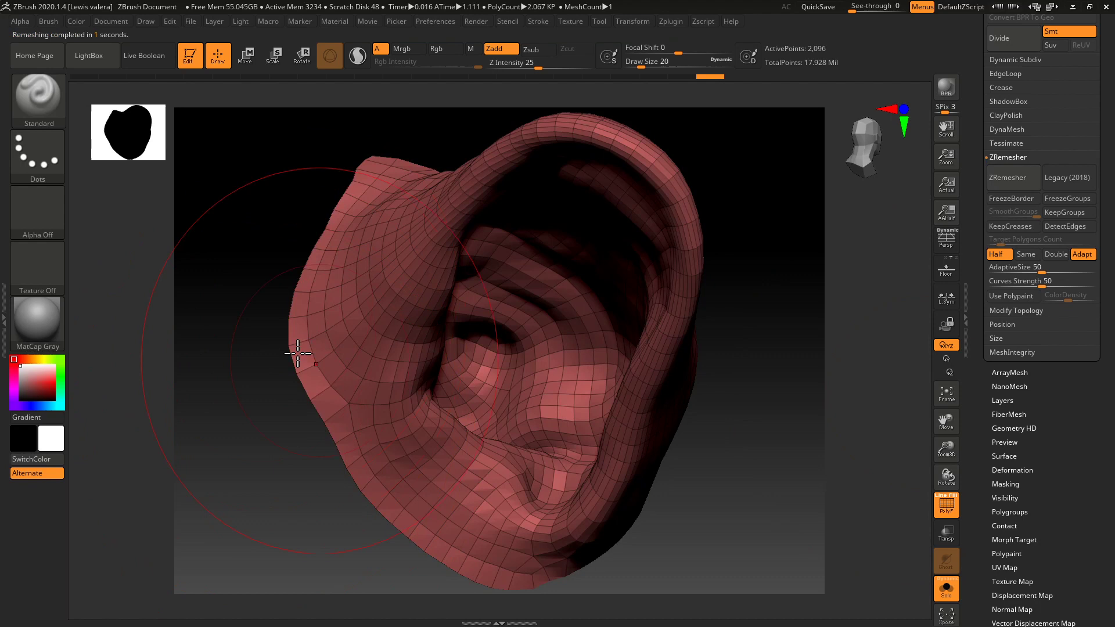
Export the remeshed ear to the Desktop as ears.OBJ, replacing the existing file, and switch to Maya.
left_click_drag(973, 193, 973, 287)
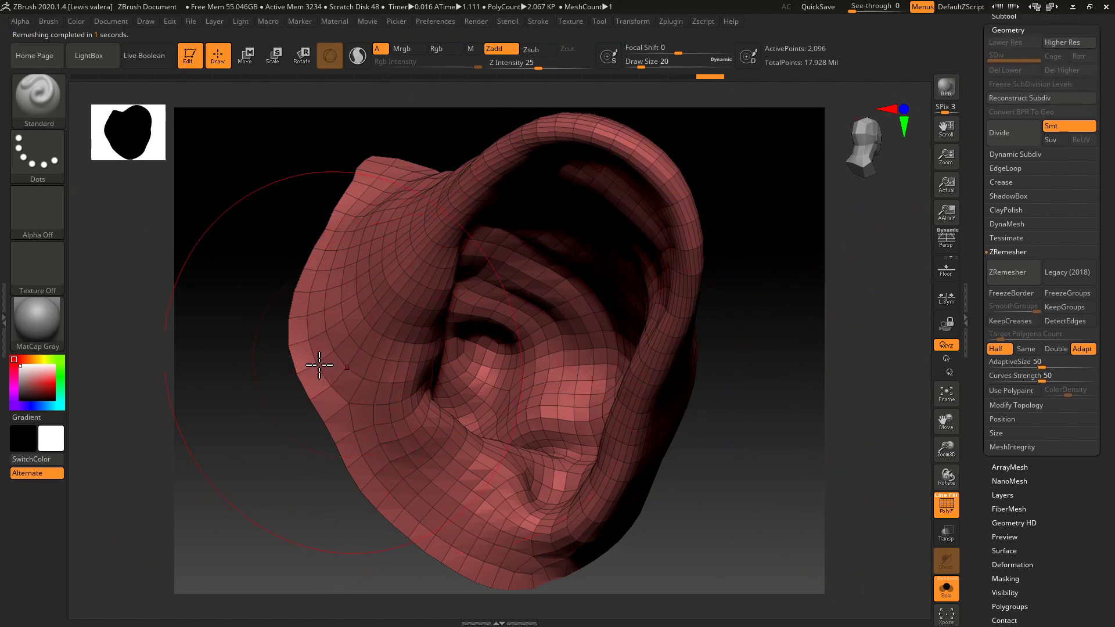
left_click_drag(974, 291, 970, 382)
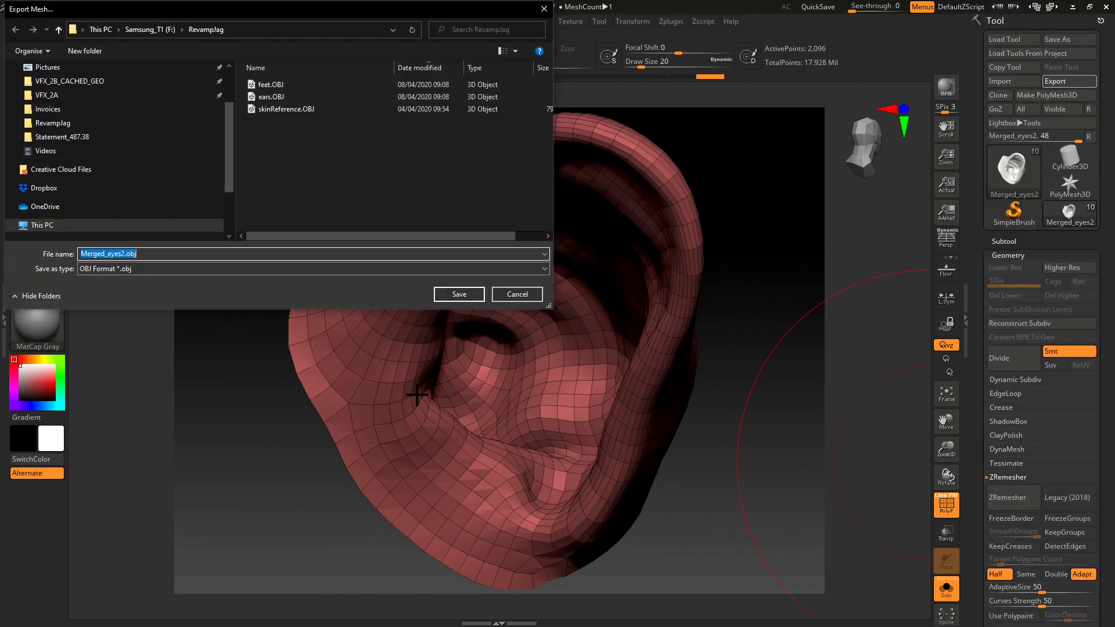
left_click(271, 100)
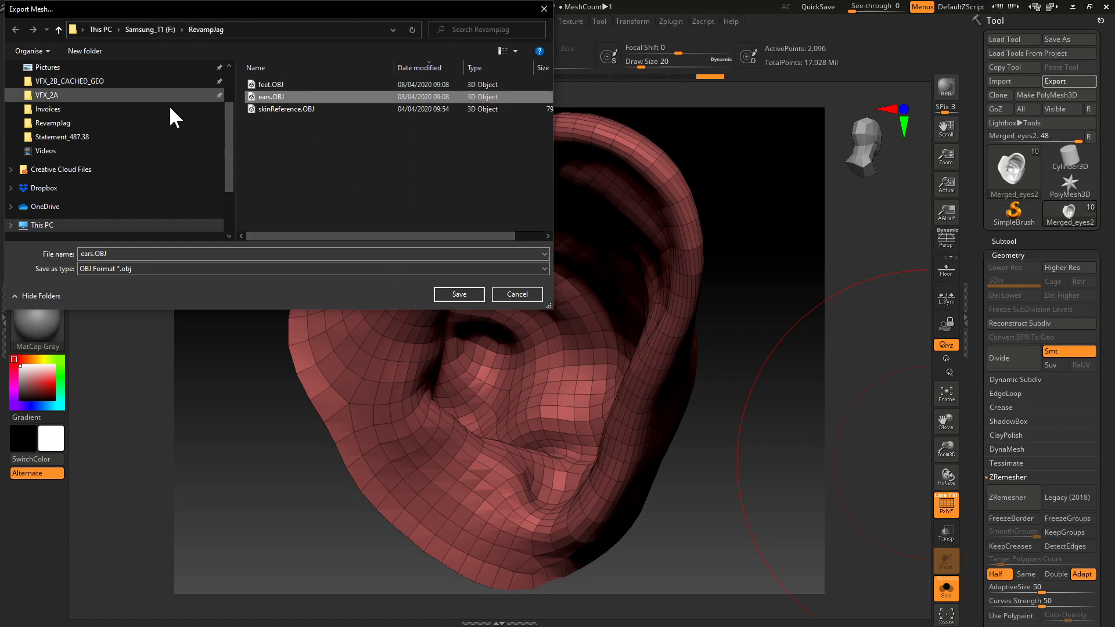
scroll(232, 144, "up", 2)
left_click(48, 94)
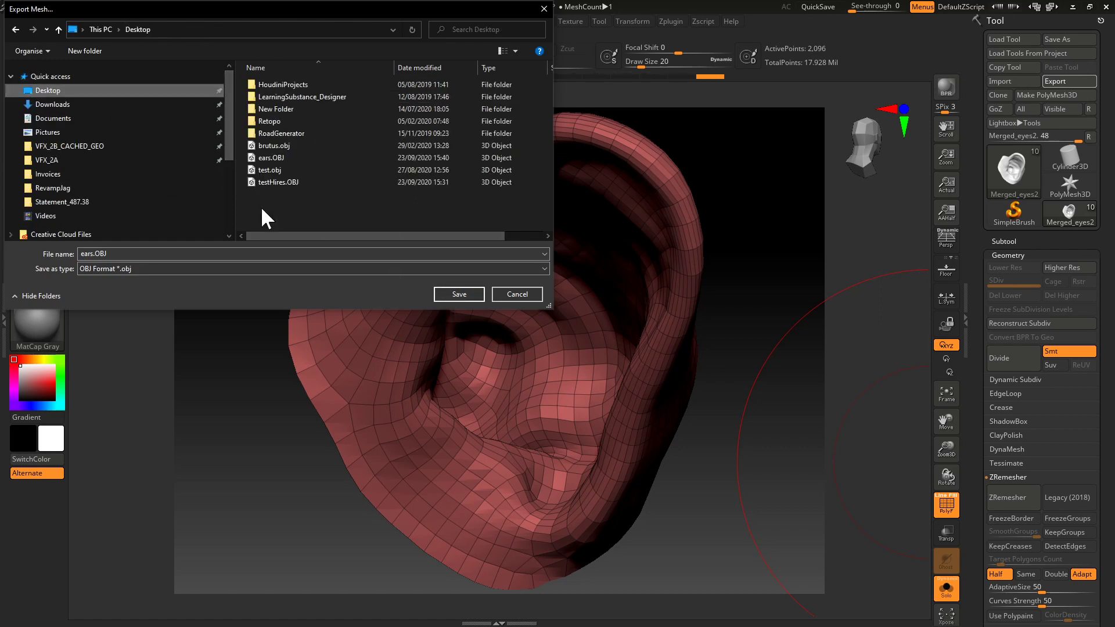
left_click(458, 297)
left_click(581, 313)
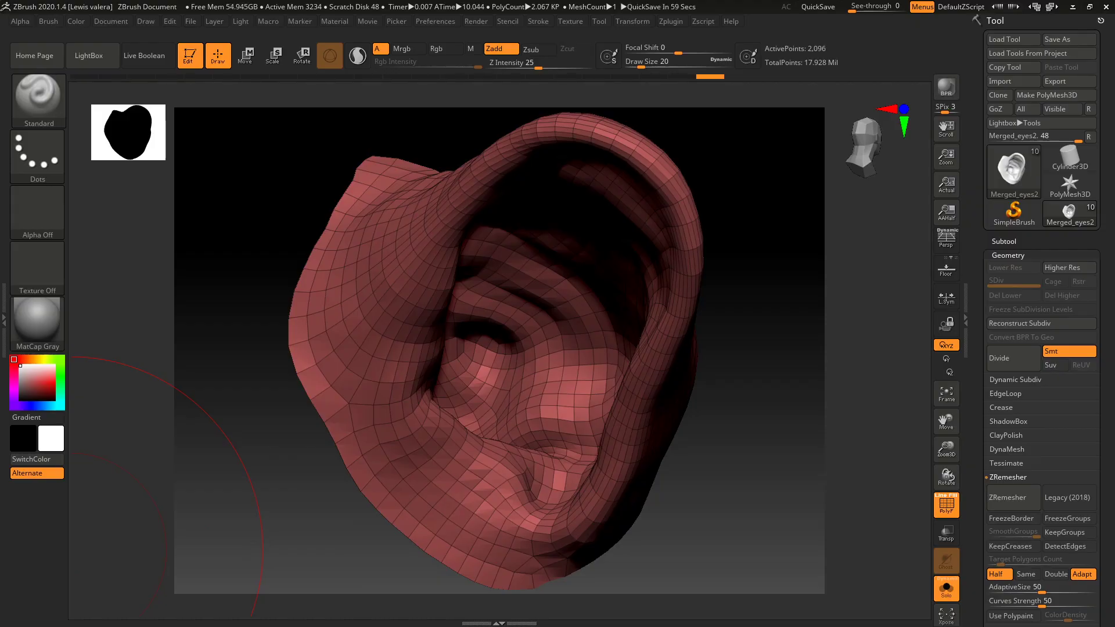
key("alt+Tab")
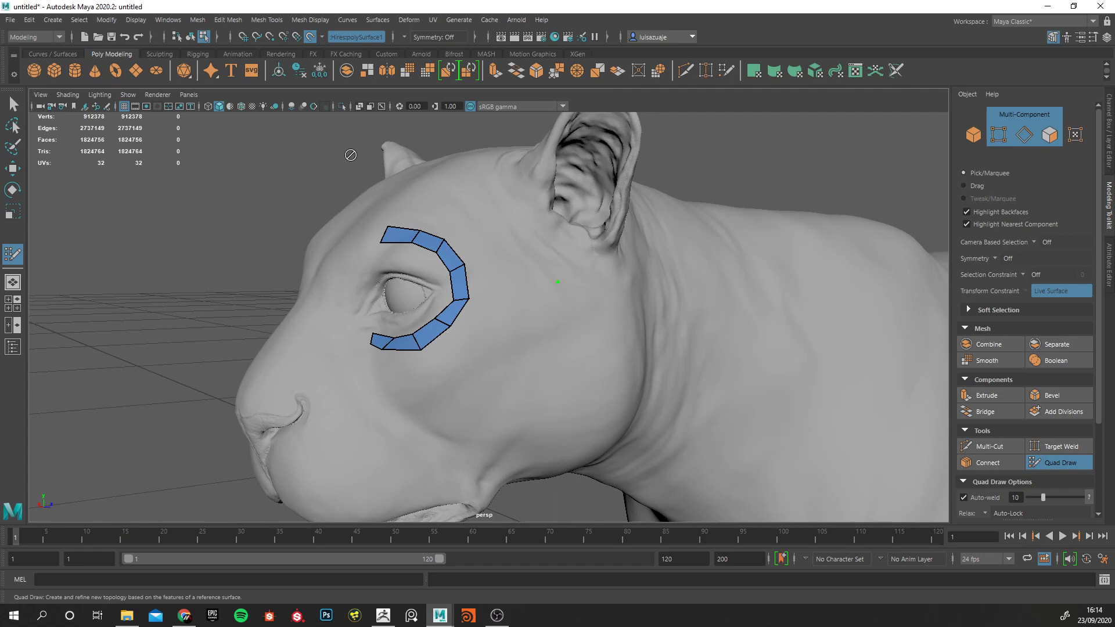
Undo the last Quad Draw dot, select the eye strip mesh in object mode and disable the live surface.
key("ctrl+z")
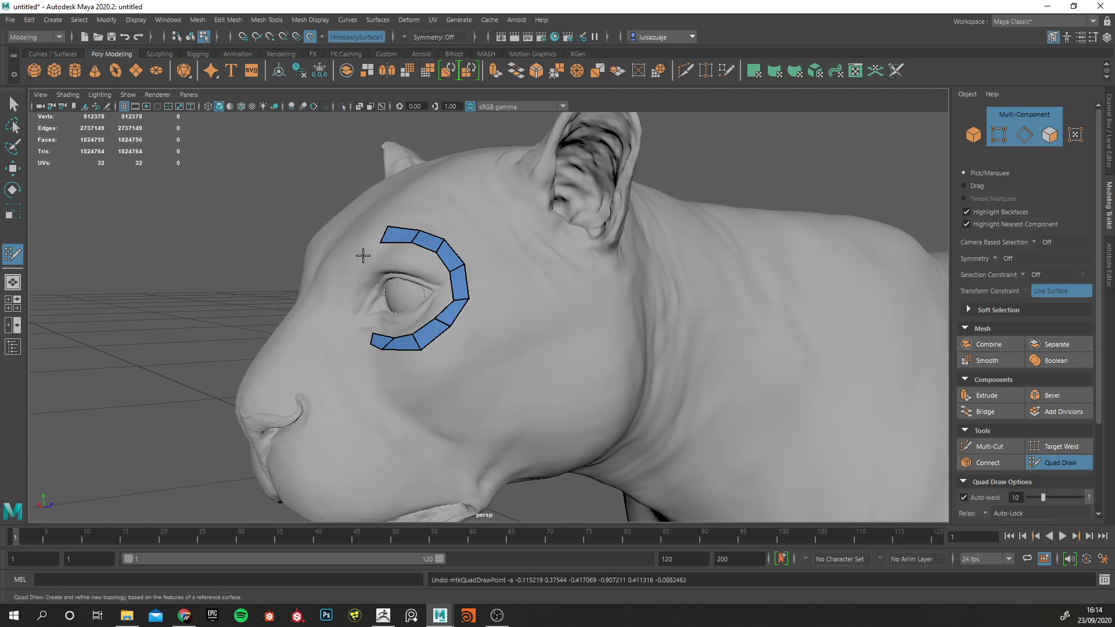
key("w")
right_click_drag(408, 225, 459, 212)
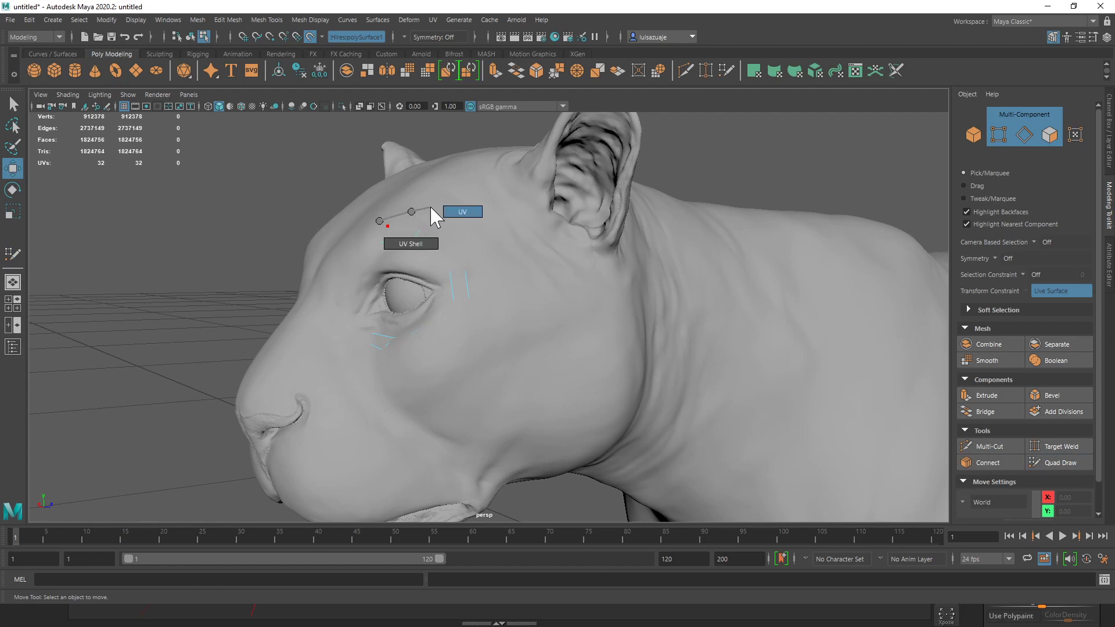
right_click_drag(395, 200, 450, 181)
right_click_drag(430, 286, 244, 272, "alt")
left_click_drag(244, 271, 335, 300, "alt")
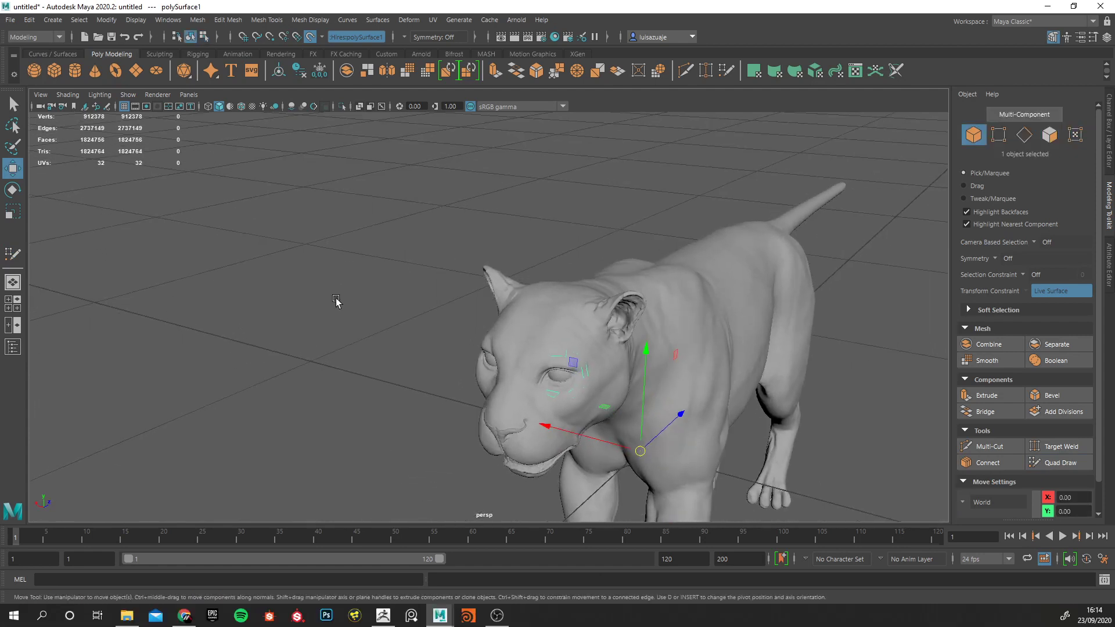
middle_click_drag(408, 320, 383, 299, "alt")
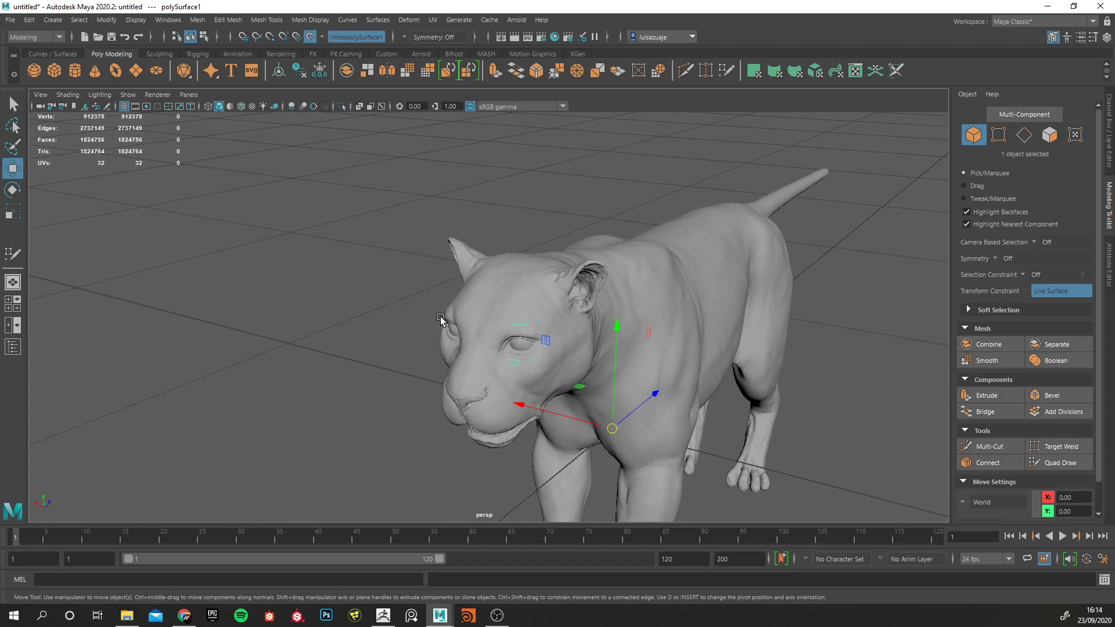
key("4")
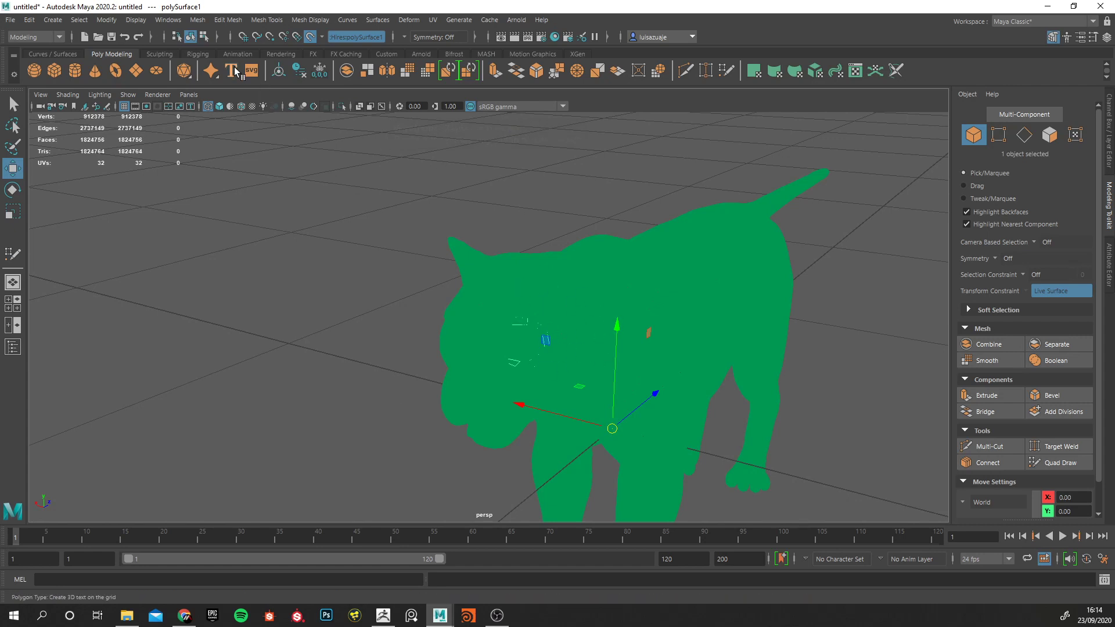
left_click(310, 38)
left_click_drag(380, 269, 610, 419, "alt")
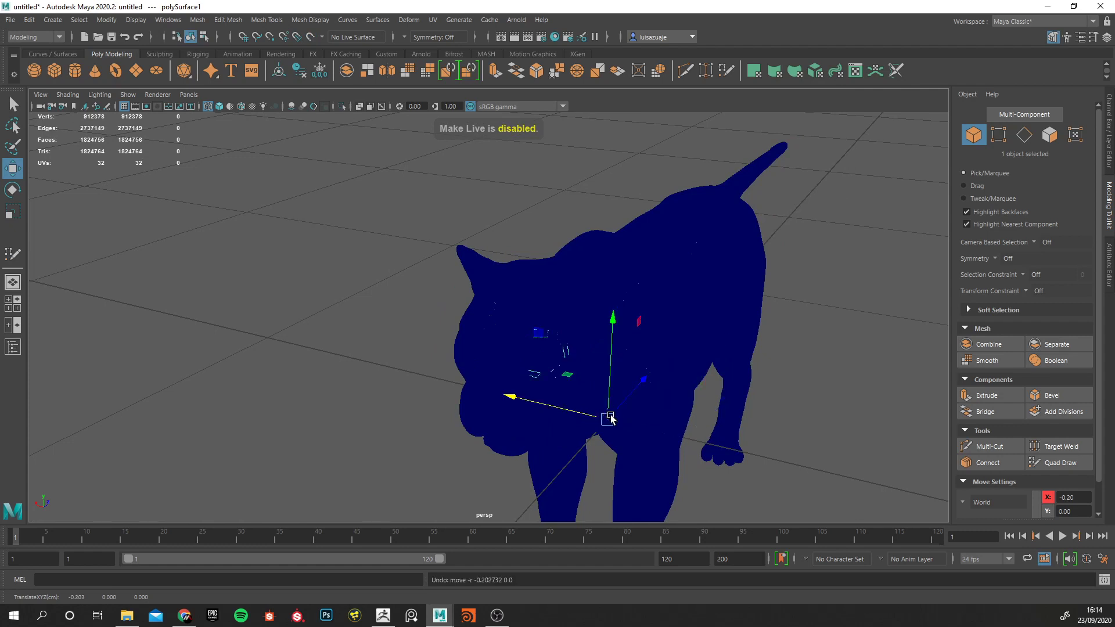
left_click_drag(501, 376, 489, 372, "alt")
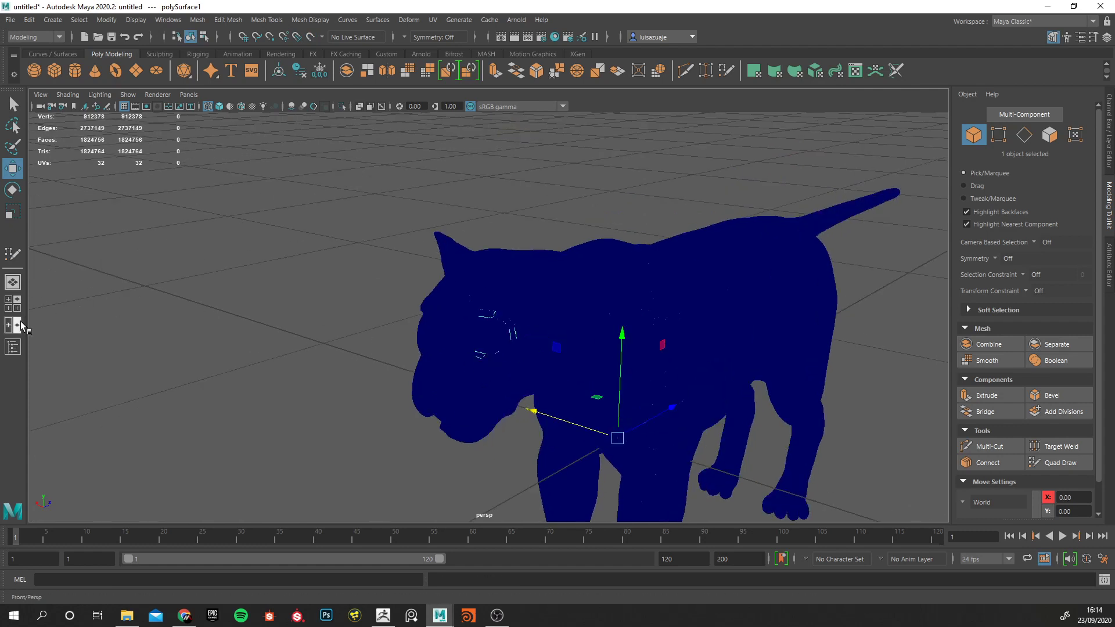
Show the Outliner, hide the high-res cat testHires:polySurface1 and display the remaining eye strip shaded.
left_click(13, 346)
left_click(87, 177)
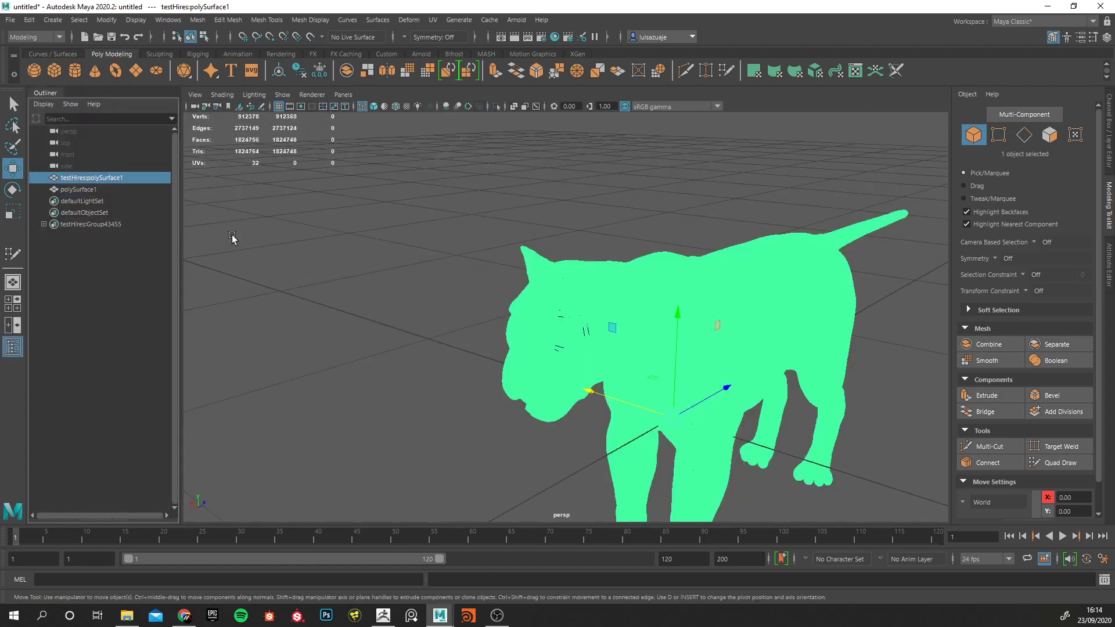
key("h")
left_click_drag(436, 282, 672, 419)
mouse_move(534, 347)
left_mouse_down("alt")
mouse_move(521, 345)
mouse_move(549, 372)
left_mouse_up("alt")
key("5")
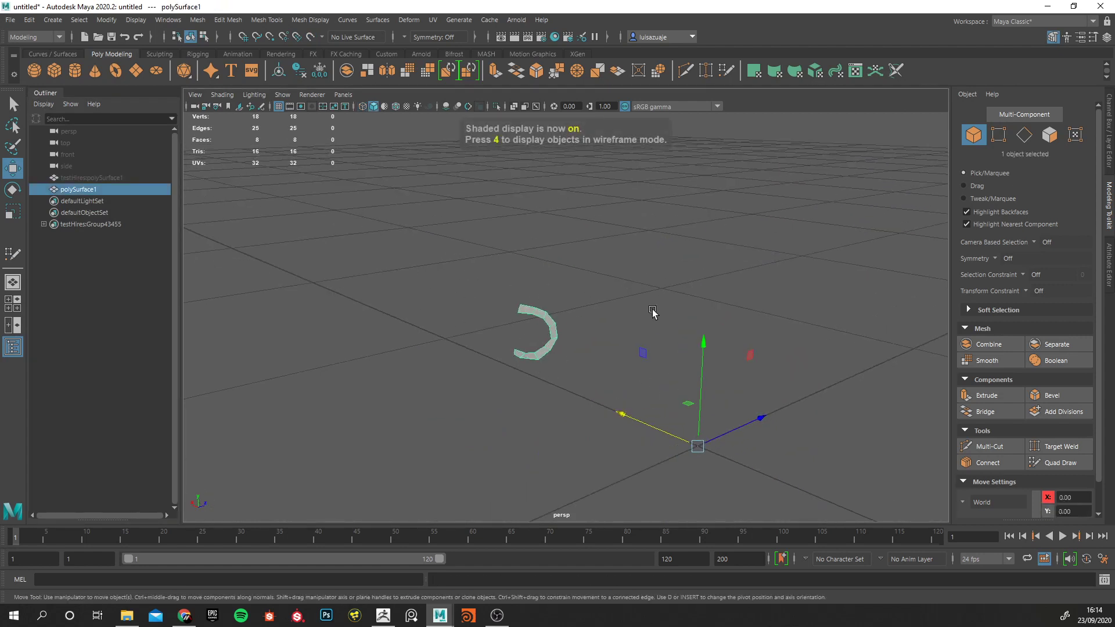
Import ears.OBJ from the Desktop using the OBJ file type.
left_click(29, 20)
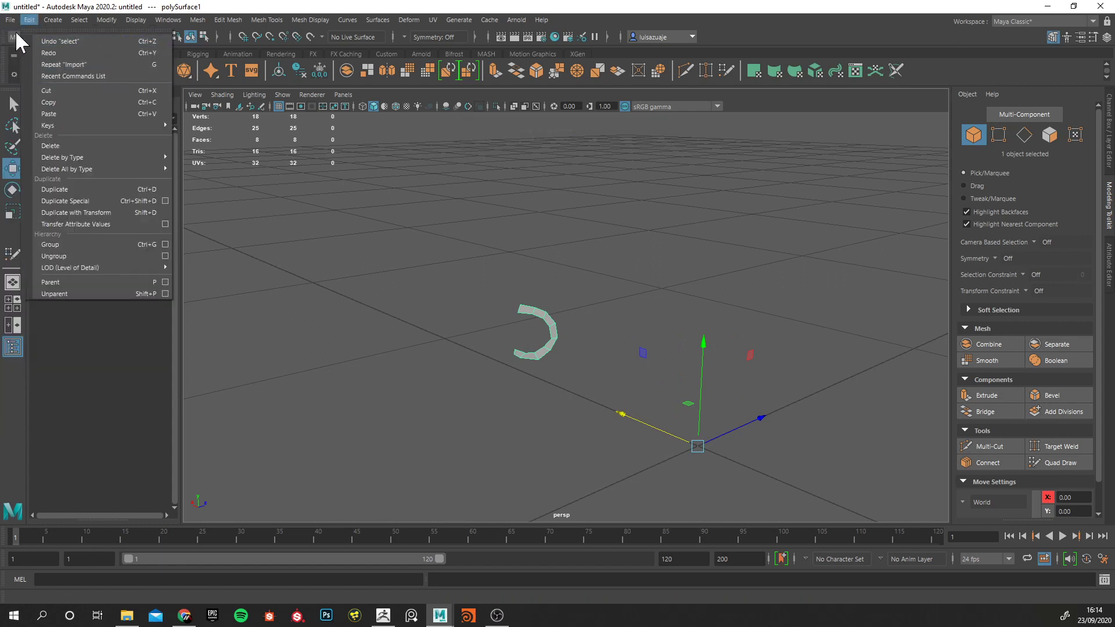
mouse_move(11, 24)
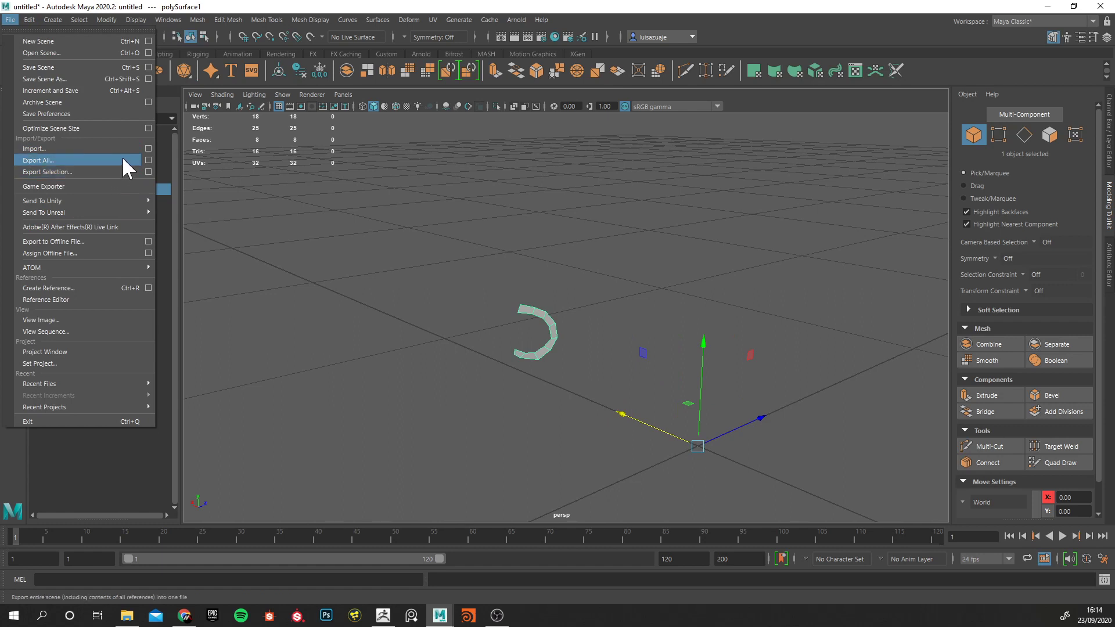
left_click(148, 149)
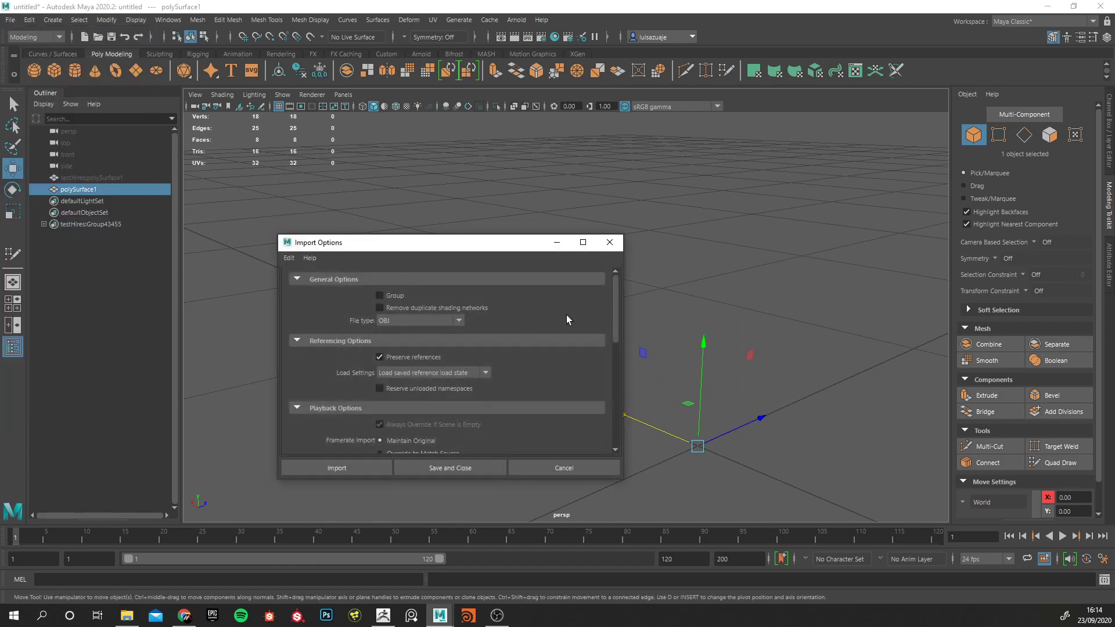
left_click_drag(613, 308, 626, 434)
left_click(337, 470)
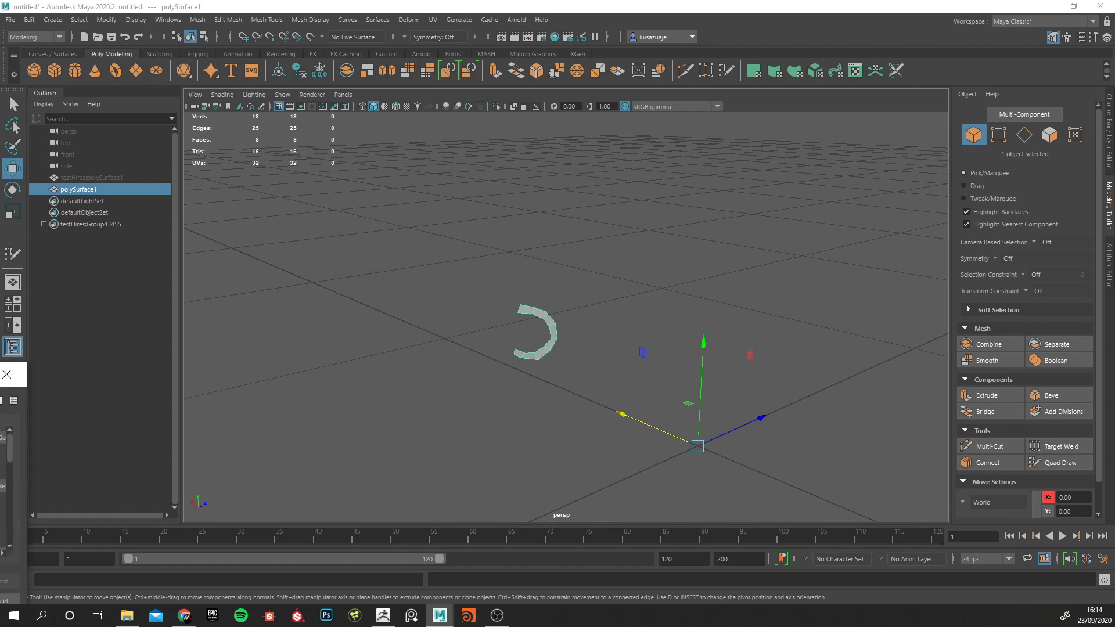
left_click_drag(384, 350, 674, 346)
left_click(230, 304)
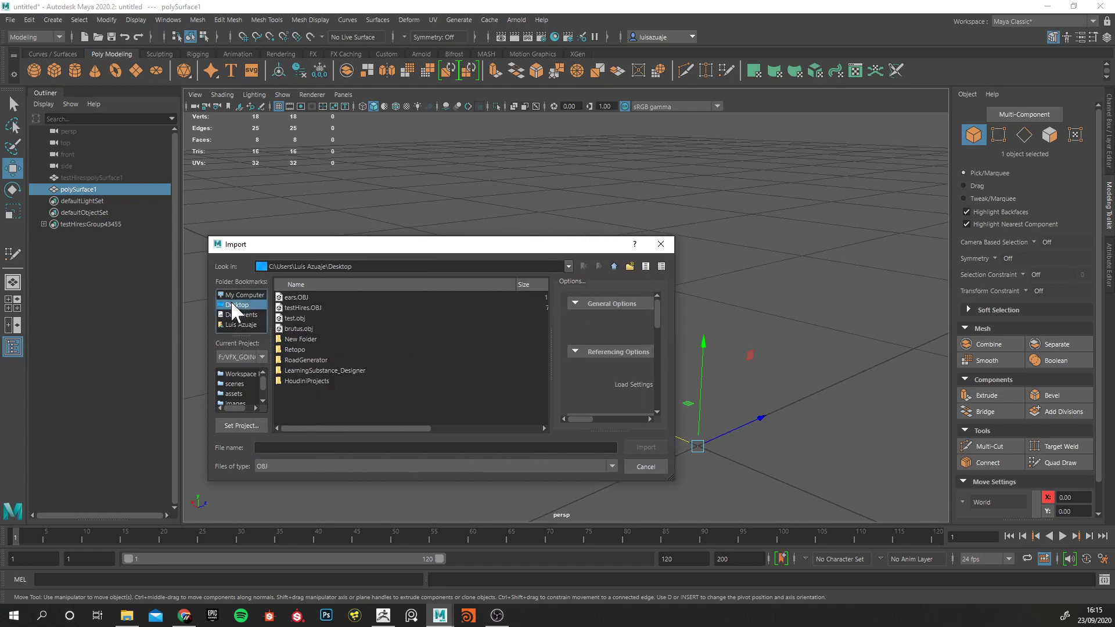
left_click(295, 297)
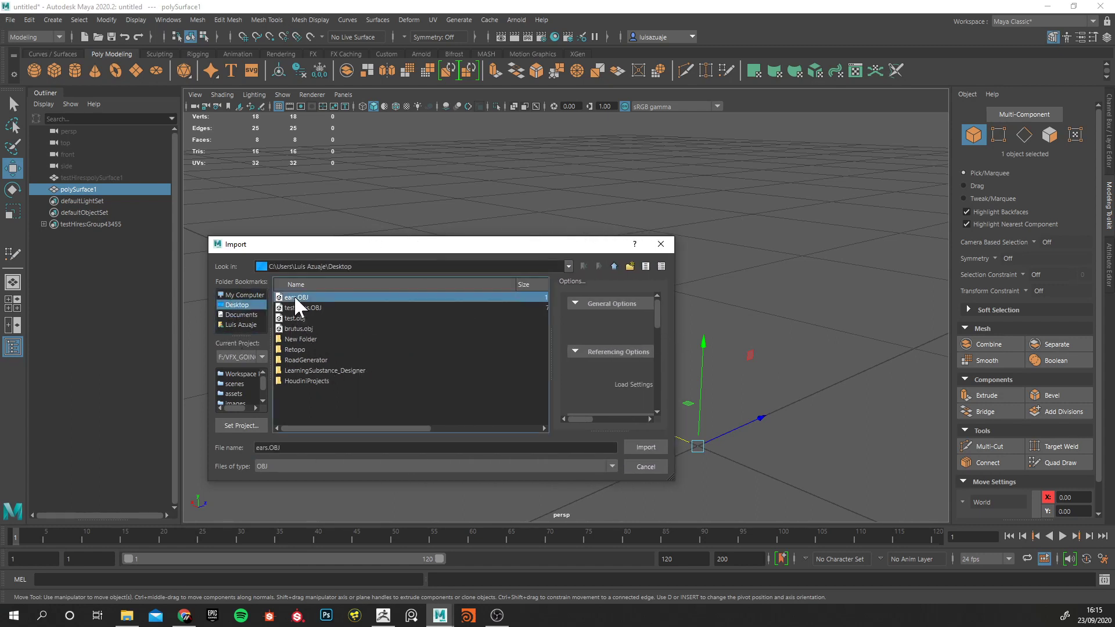
left_click(644, 448)
Combine the eye strip and the imported ear into one mesh and delete its construction history.
left_click_drag(560, 268, 500, 360)
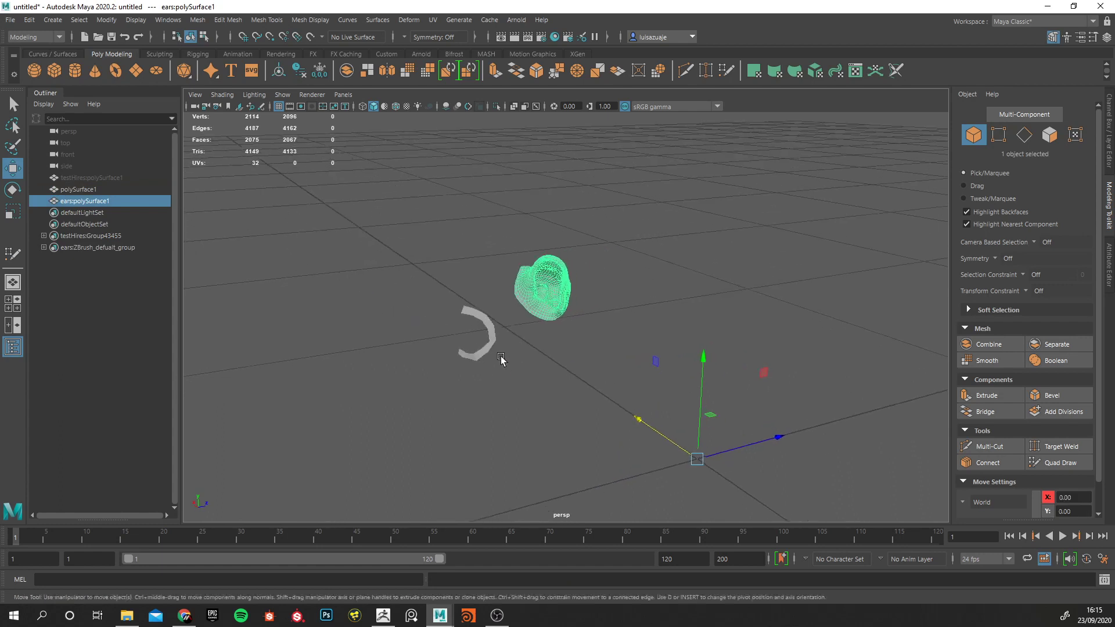
right_click_drag(500, 360, 520, 377, "alt")
left_click_drag(444, 247, 535, 373)
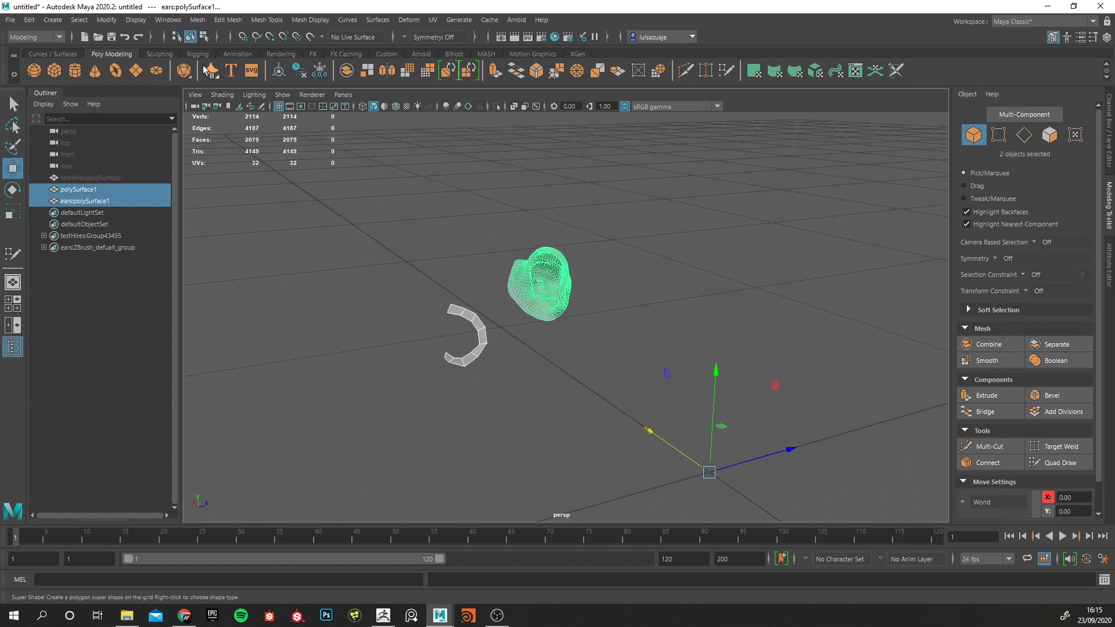
left_click(198, 19)
left_click(219, 61)
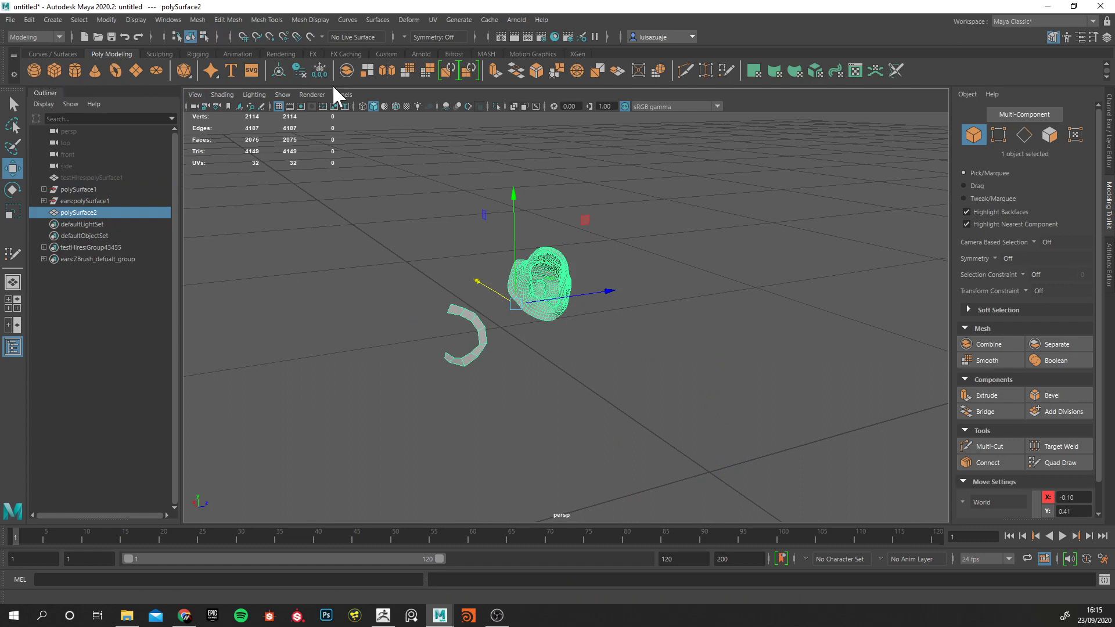
left_click(386, 54)
left_click(35, 70)
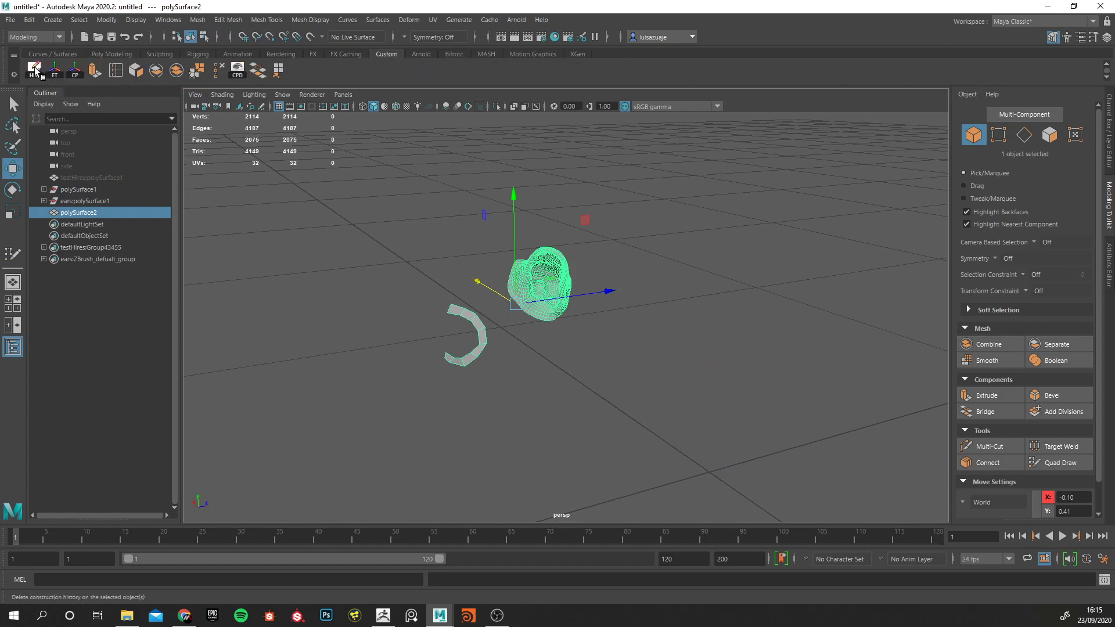
left_click(378, 240)
left_click_drag(378, 239, 539, 352)
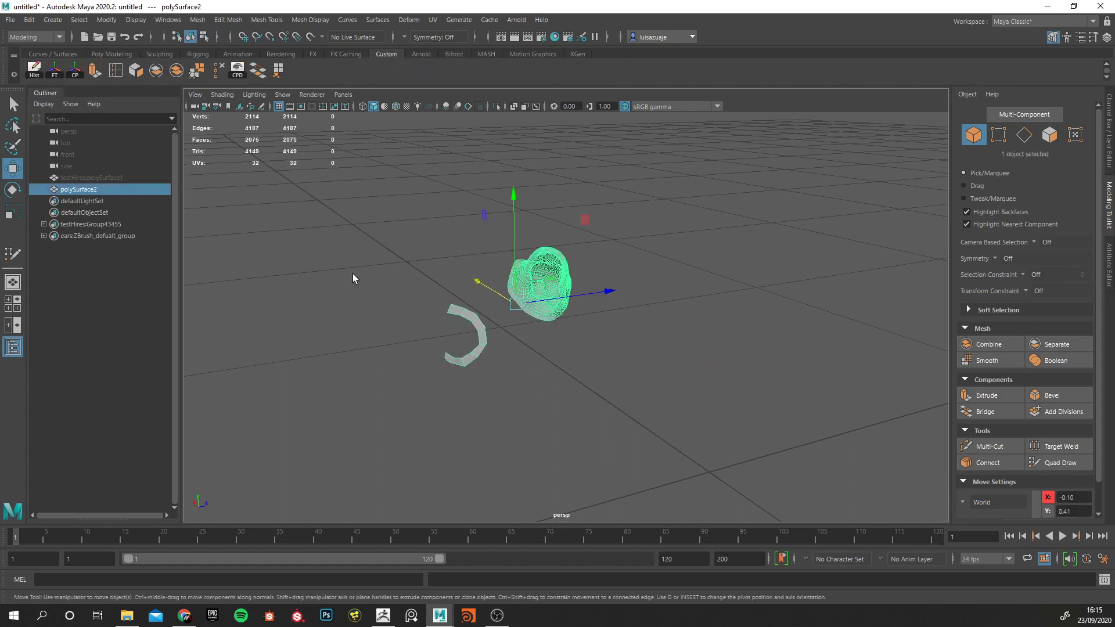
Unhide the high-res cat testHires:polySurface1 and make it the live surface.
left_click(111, 177)
key("h")
left_click_drag(456, 247, 594, 266, "alt")
left_click(94, 189)
left_click(93, 178)
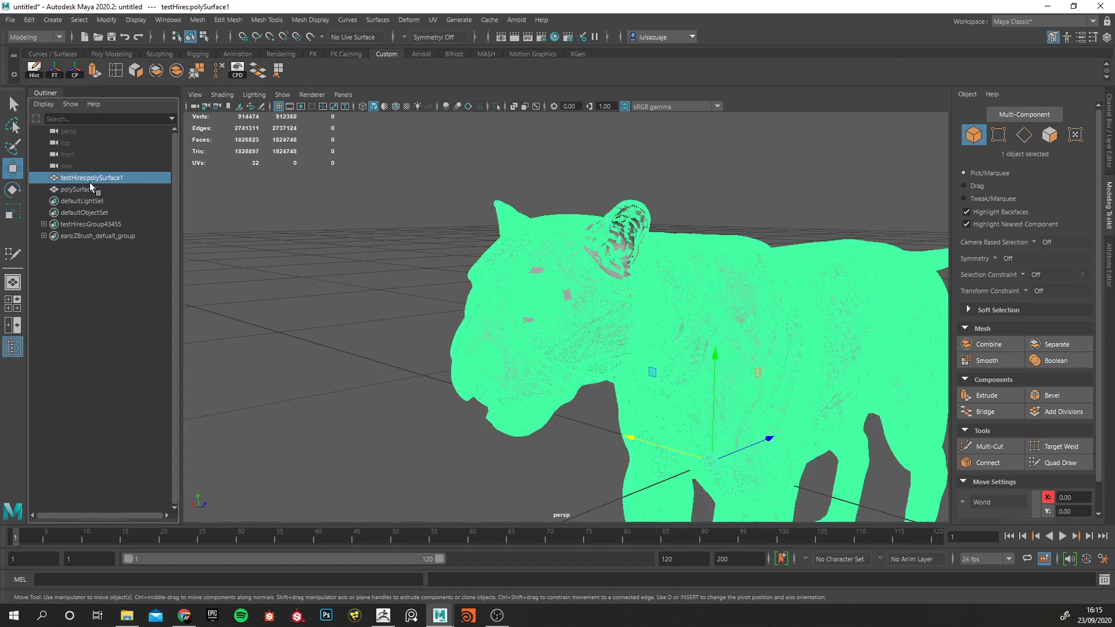
left_click(310, 37)
Activate Quad Draw on the combined mesh polySurface2 and inspect the ear's topology against the sculpt.
left_click(79, 191)
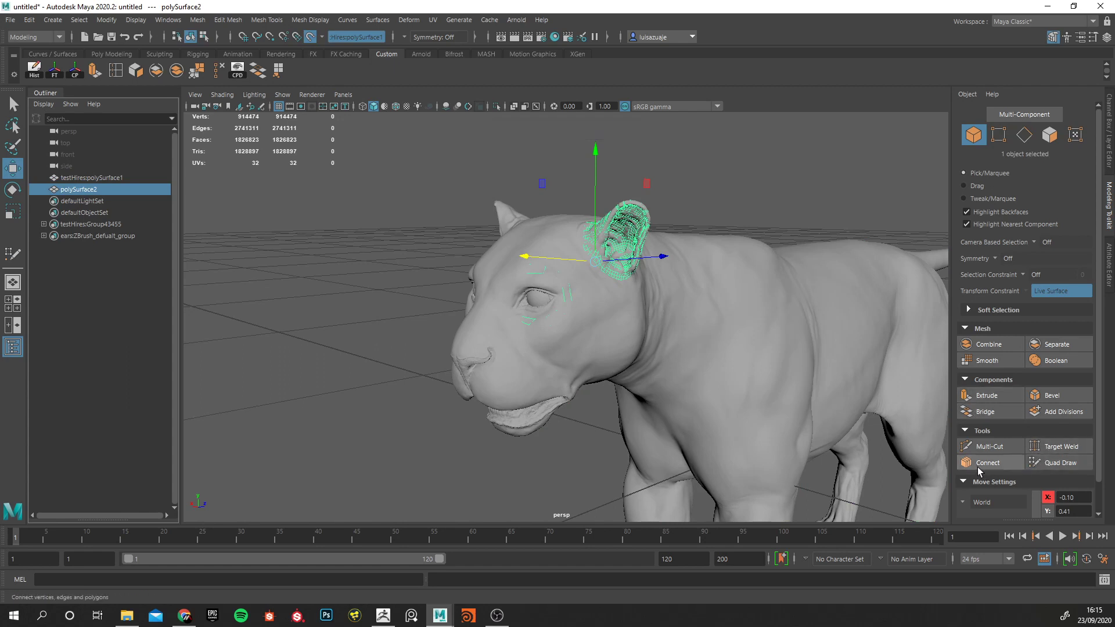
left_click(1044, 463)
left_click_drag(587, 320, 552, 319, "alt")
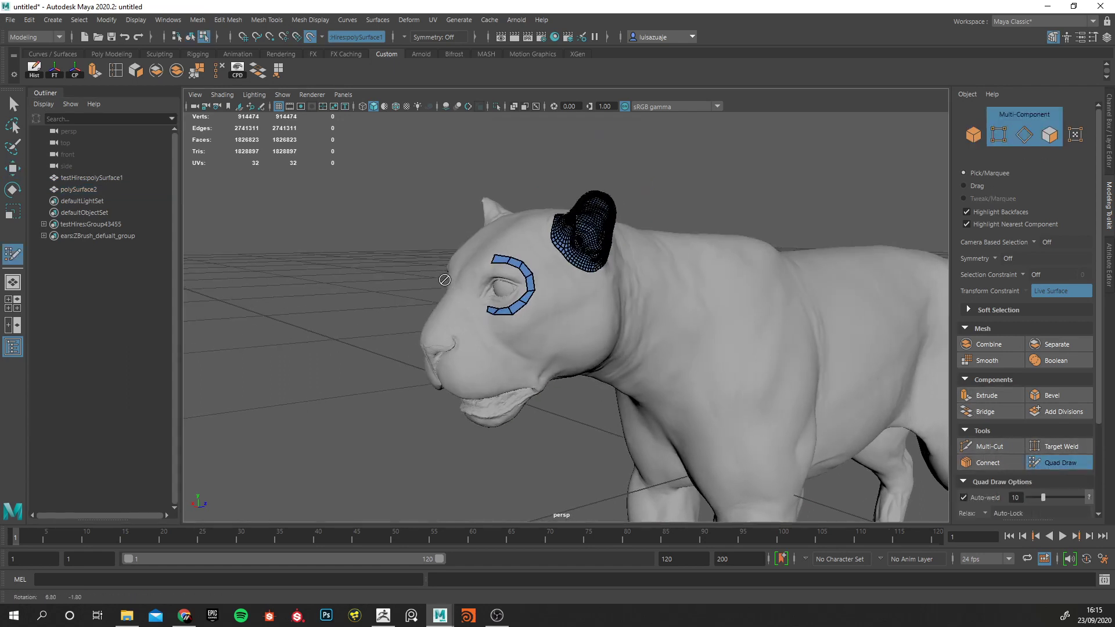
right_click_drag(522, 319, 601, 319, "alt")
middle_click_drag(597, 279, 592, 349, "alt")
right_click_drag(593, 348, 654, 360, "alt")
left_click_drag(623, 232, 613, 226, "alt")
middle_click_drag(622, 193, 613, 257, "alt")
middle_click_drag(664, 173, 665, 216, "alt")
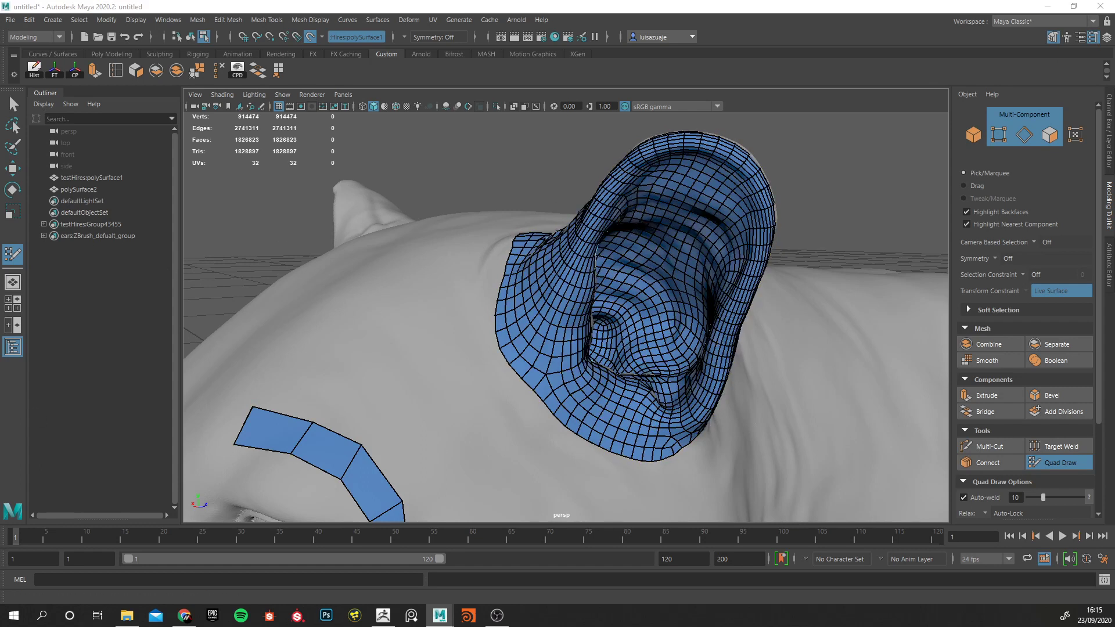
Review the Quad Draw tool settings and close them without changing anything.
left_click_drag(0, 523, 154, 137)
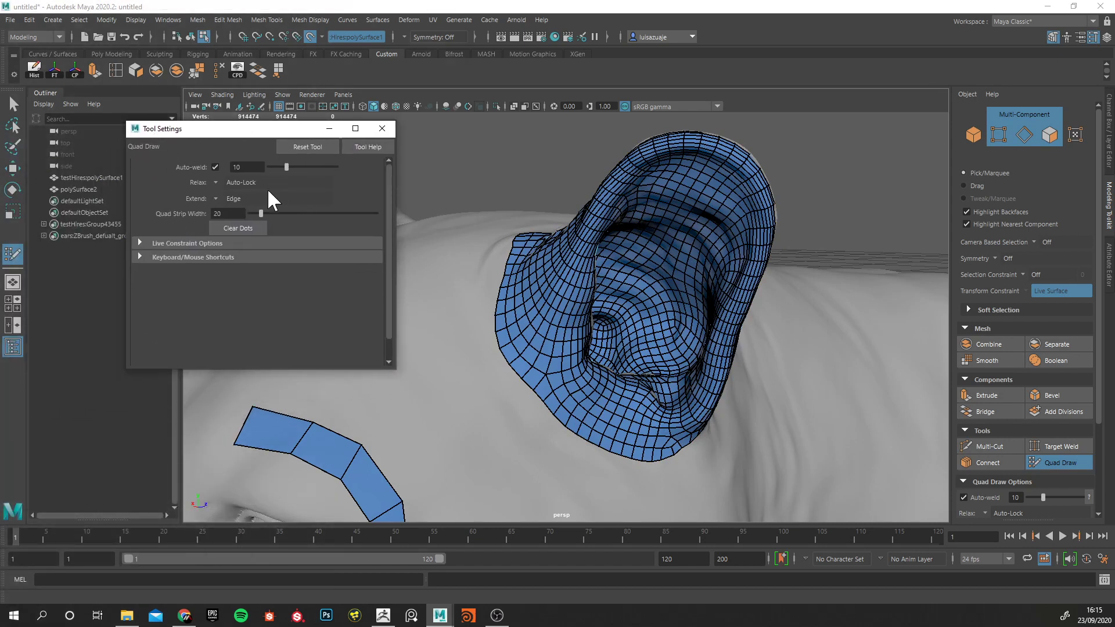
left_click_drag(388, 370, 417, 445)
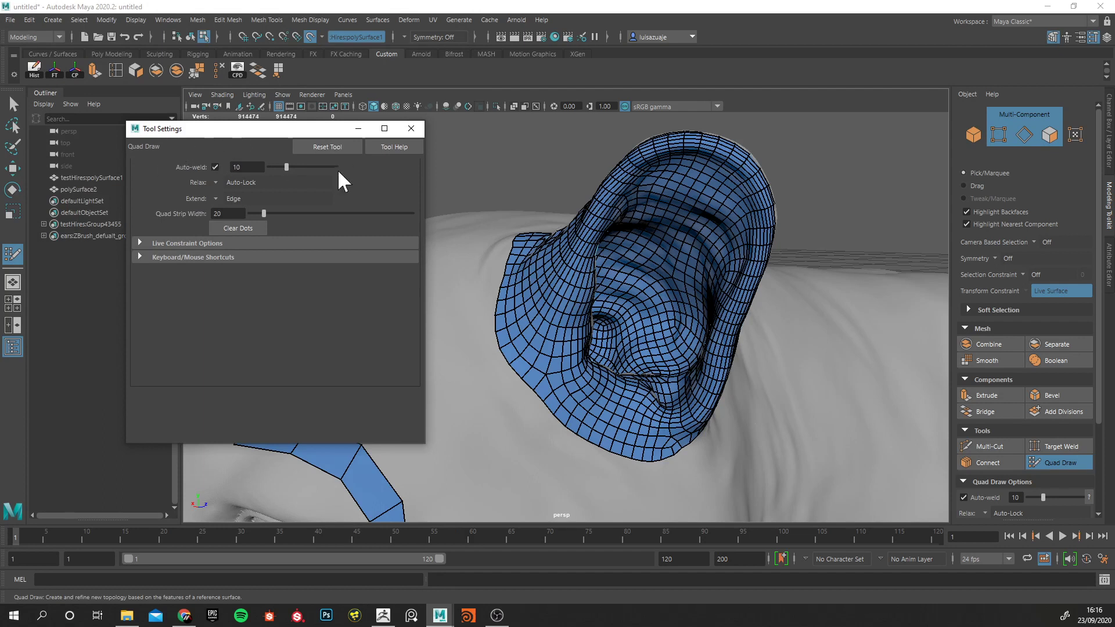
left_click(412, 130)
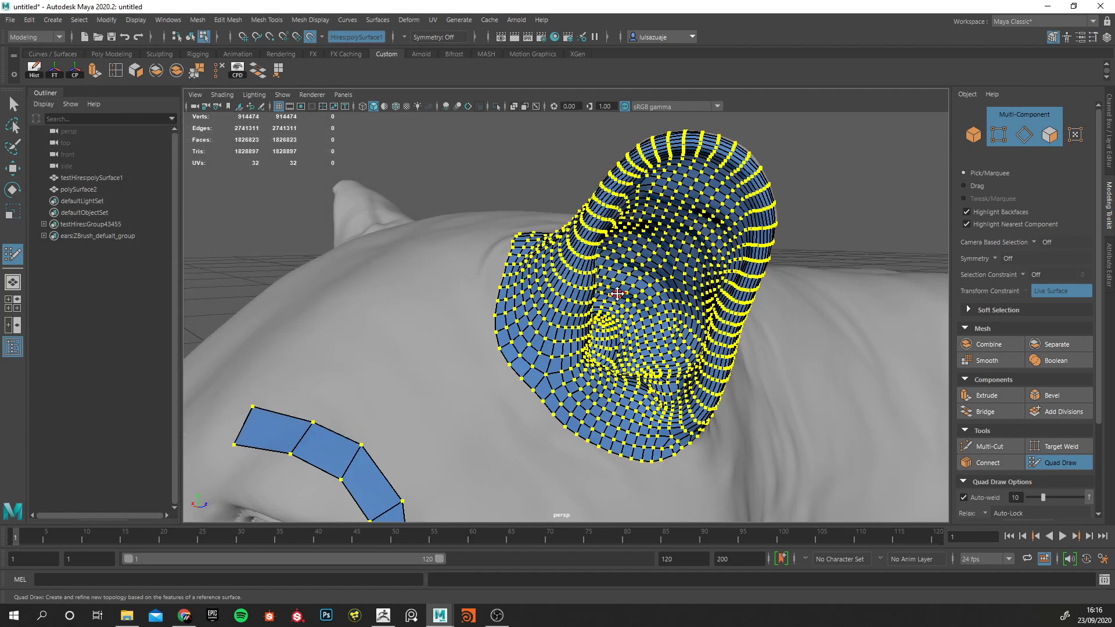
Leave Quad Draw, select a vertex on the ear's lower border in polySurface2 and try soft selection on it.
key("w")
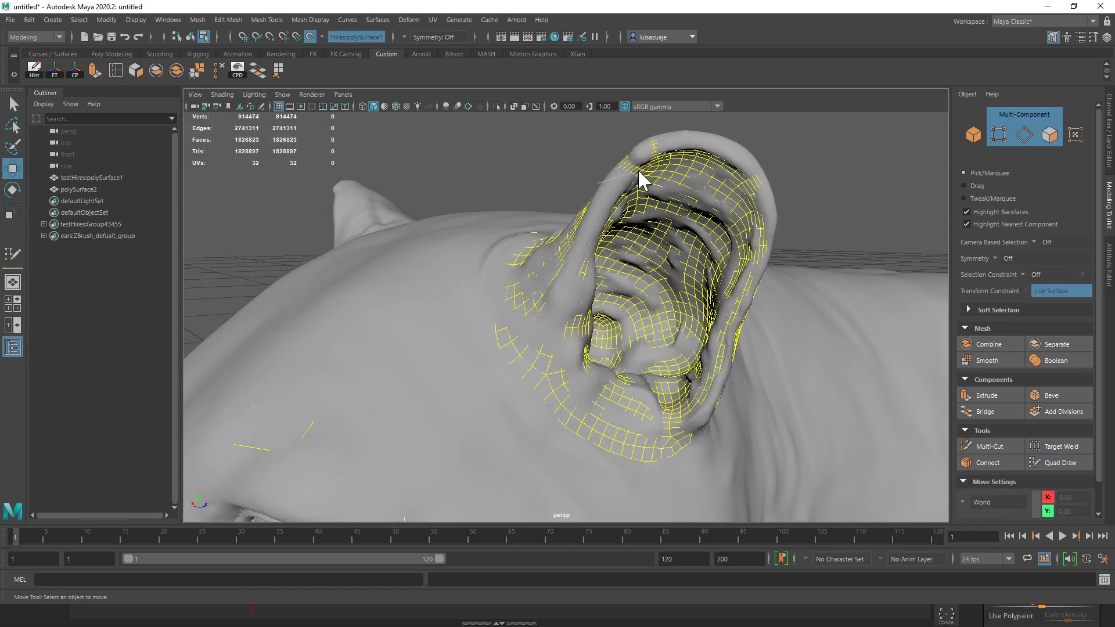
left_click(435, 155)
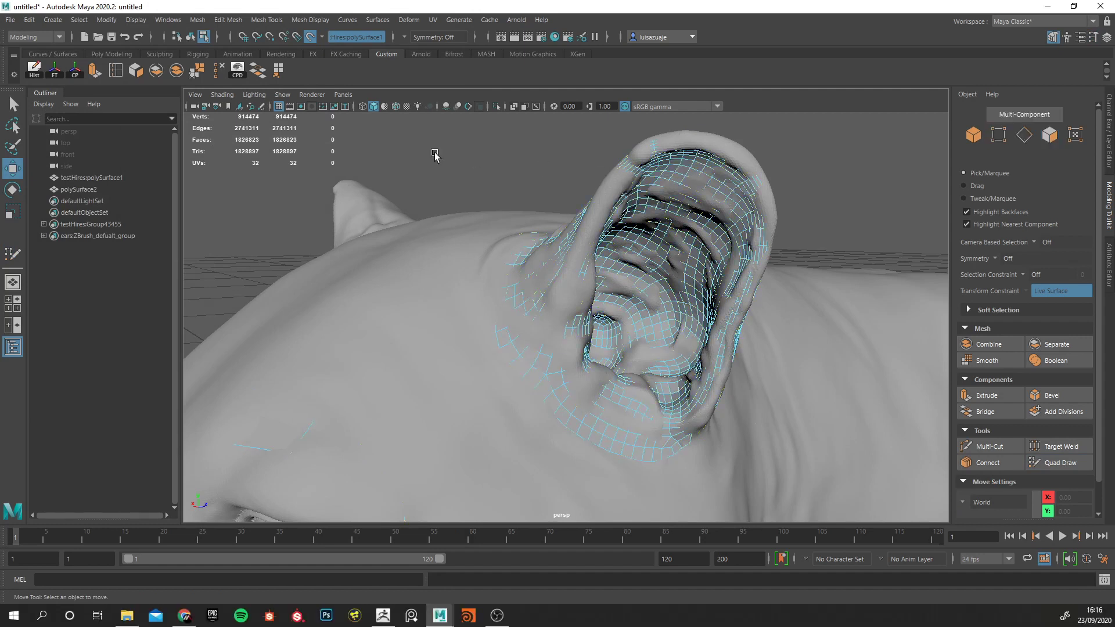
left_click(87, 178)
left_click(77, 189)
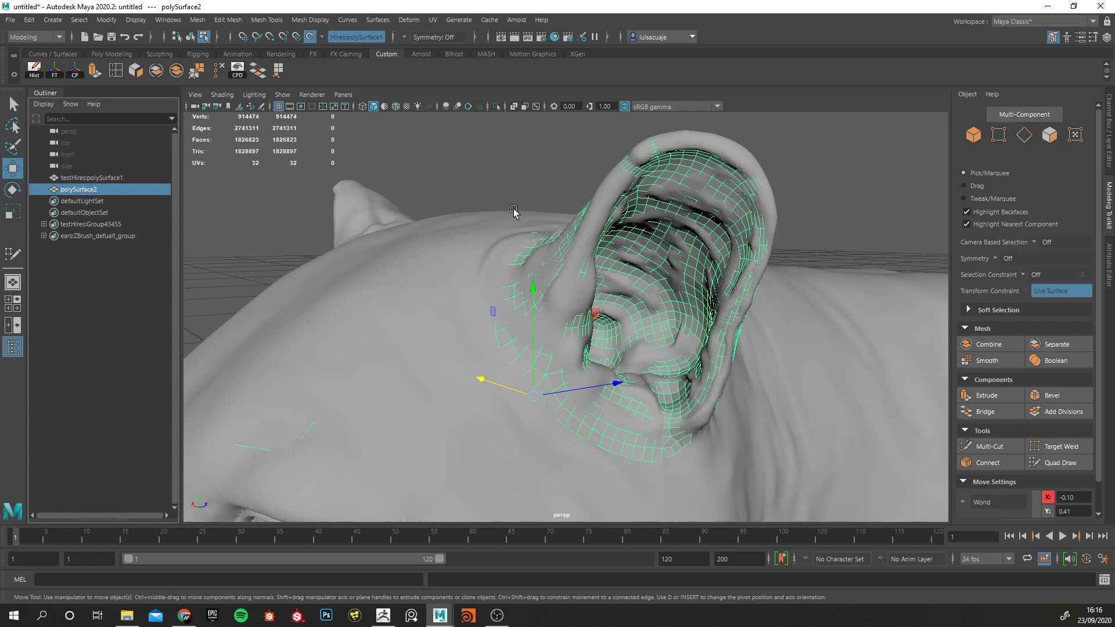
right_click_drag(558, 157, 528, 162)
left_click(535, 395)
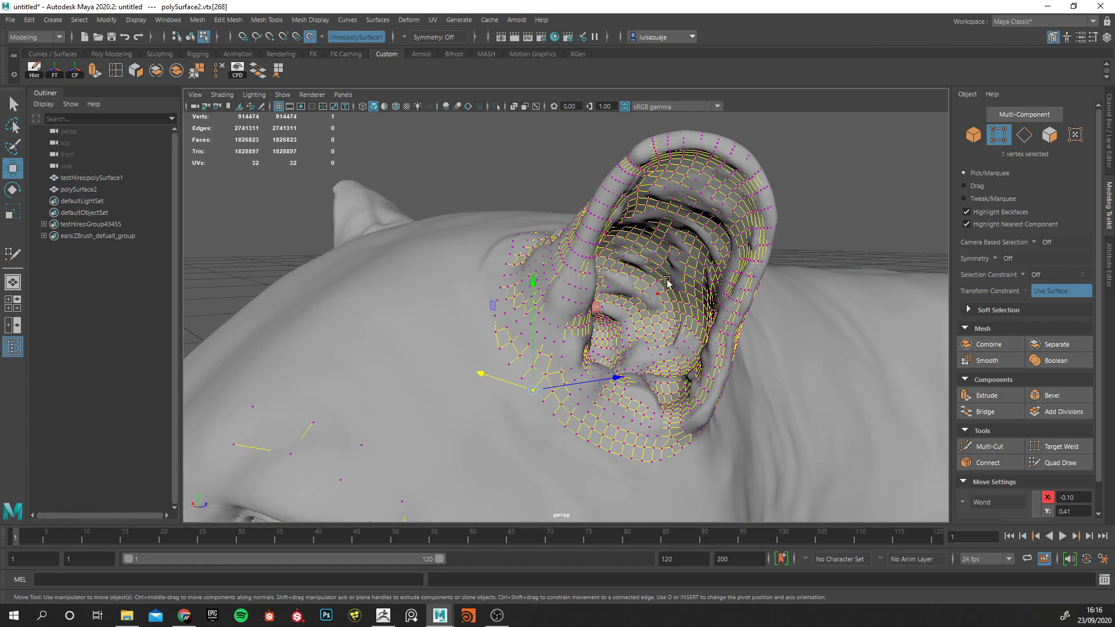
key("b")
mouse_move(654, 356)
left_mouse_down()
mouse_move(570, 351)
mouse_move(317, 399)
left_mouse_up()
left_click_drag(526, 375, 280, 389)
Reselect the vertex on the ear's lower border, try moving it over the live surface and undo the move.
left_click(90, 190)
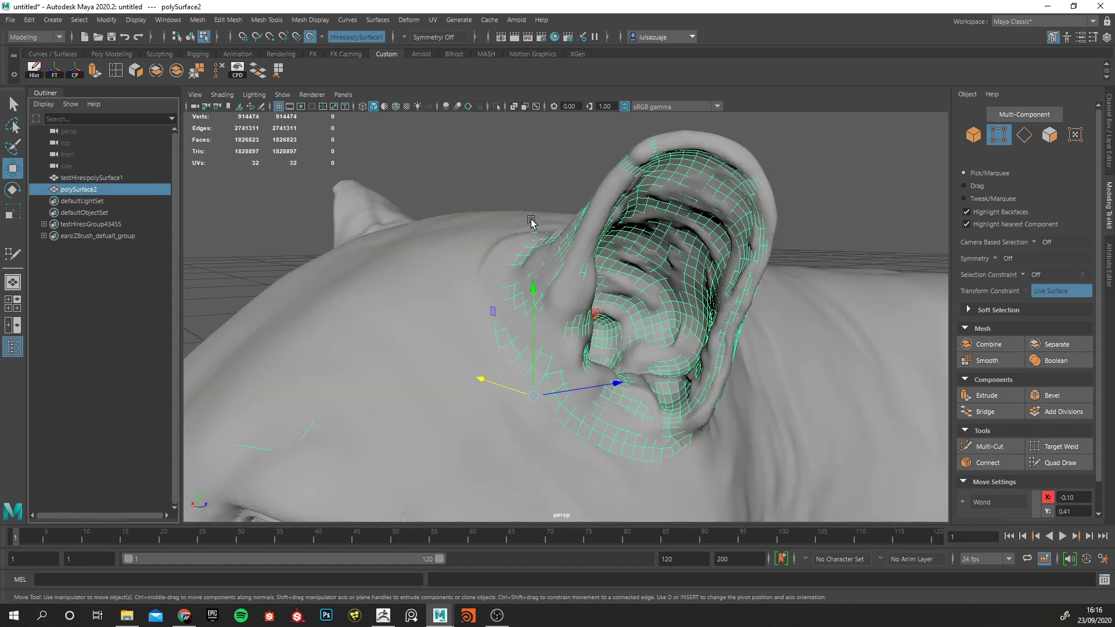
right_click_drag(526, 173, 499, 166)
left_click(535, 388)
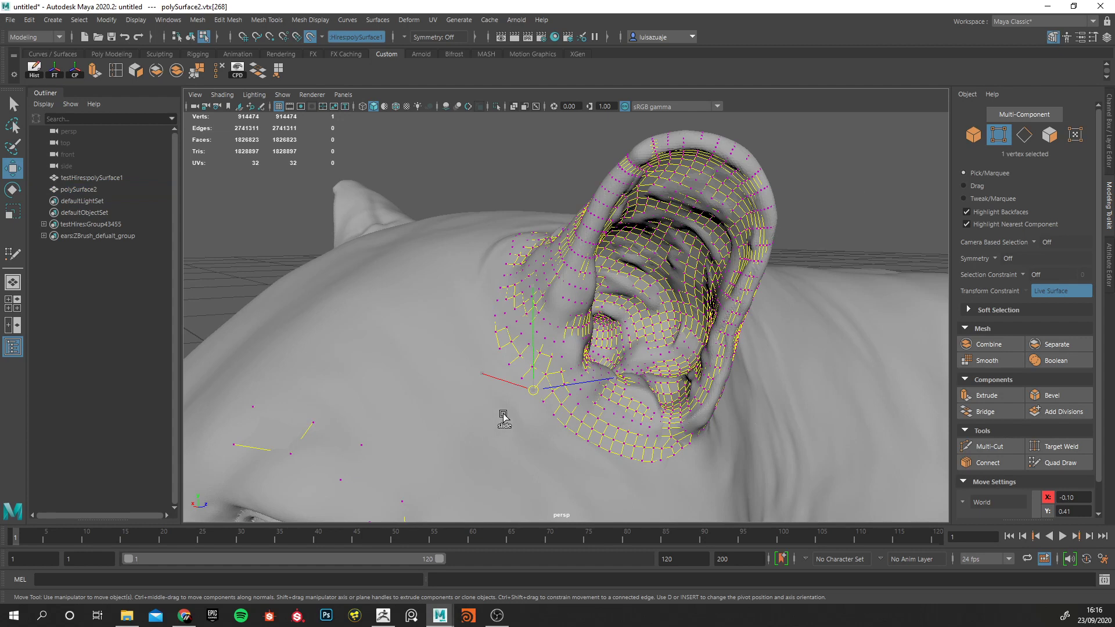
left_click_drag(536, 391, 457, 247)
key("ctrl+z")
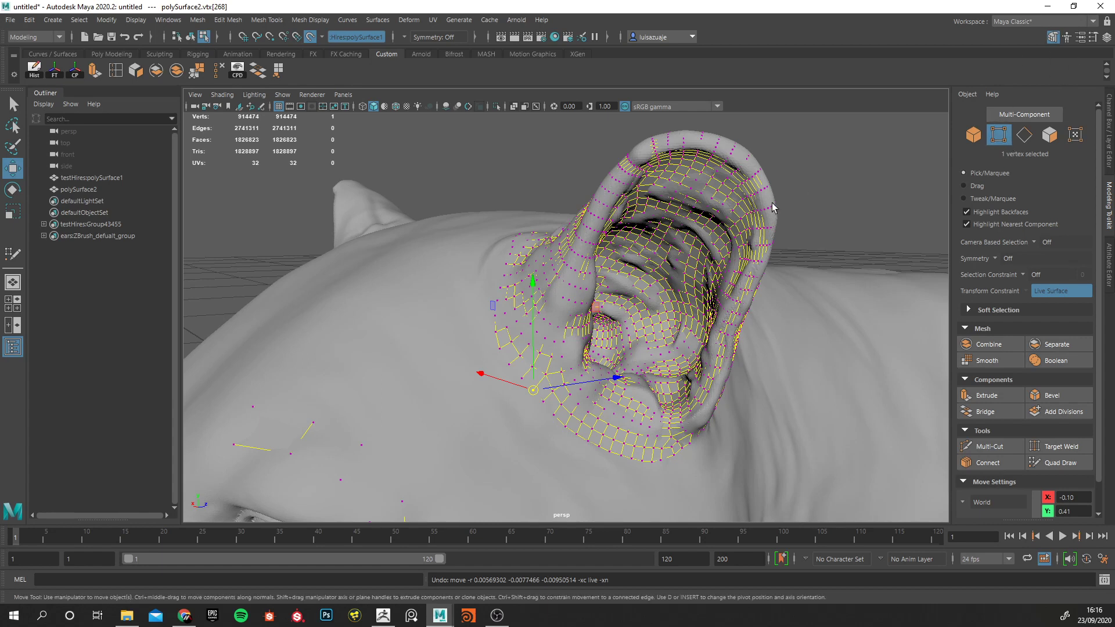
Set the Move tool's soft selection falloff radius to 0.06 in the tool settings and close them.
left_click(1093, 37)
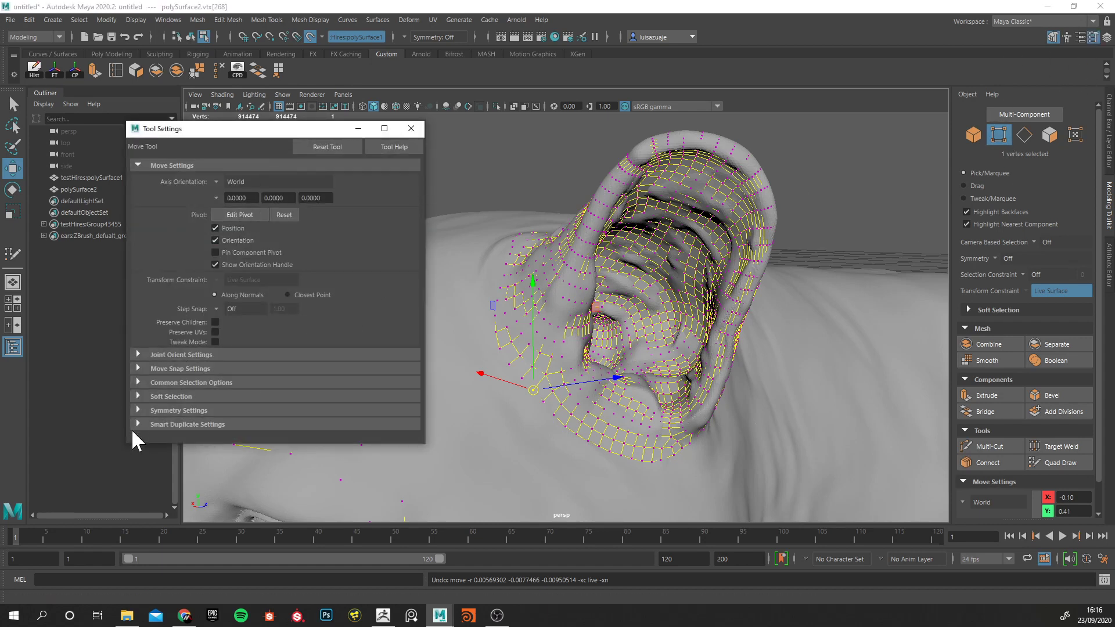
left_click(139, 398)
scroll(192, 385, "down", 3)
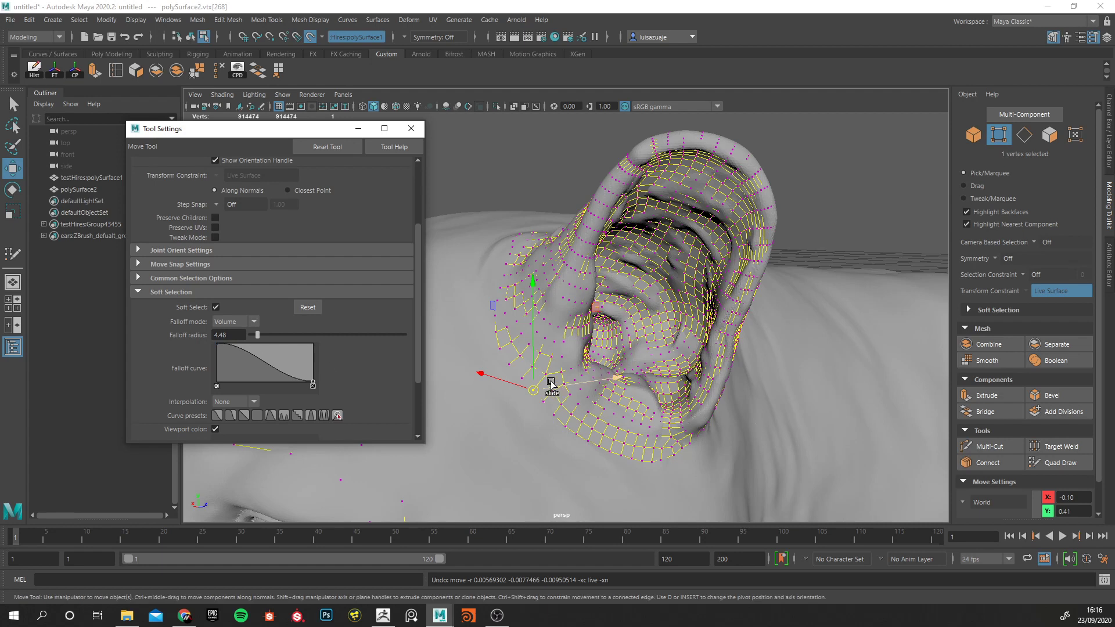
key("b")
left_click_drag(538, 379, 711, 398)
left_click(229, 335)
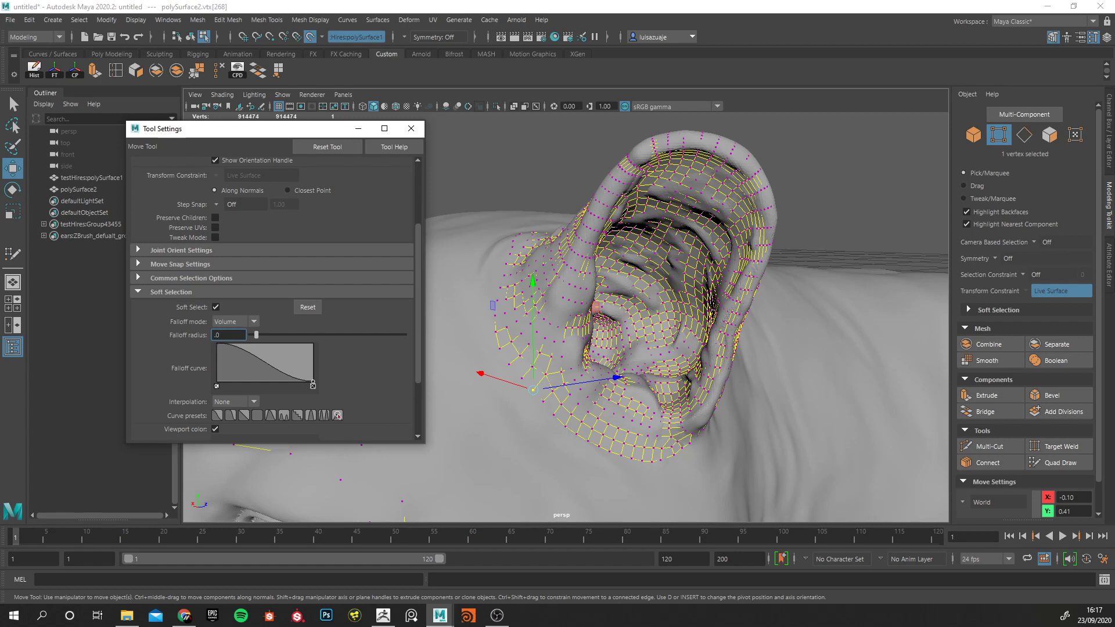
key("Return")
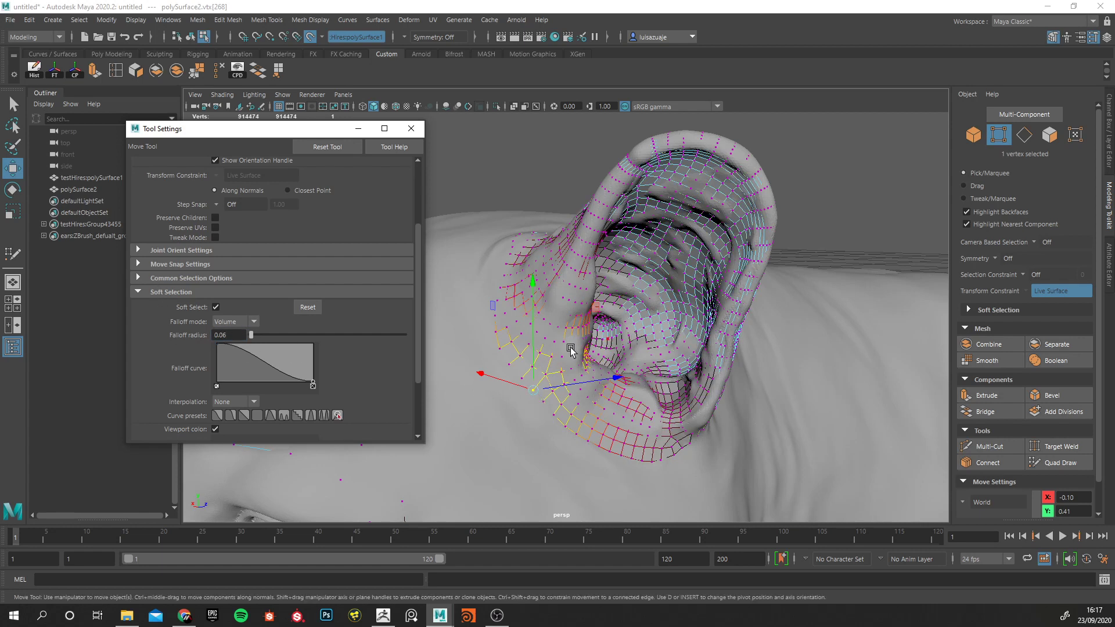
left_click(411, 129)
Activate Quad Draw on polySurface2 and try nudging the ear's lower border with the soft falloff.
left_click(90, 190)
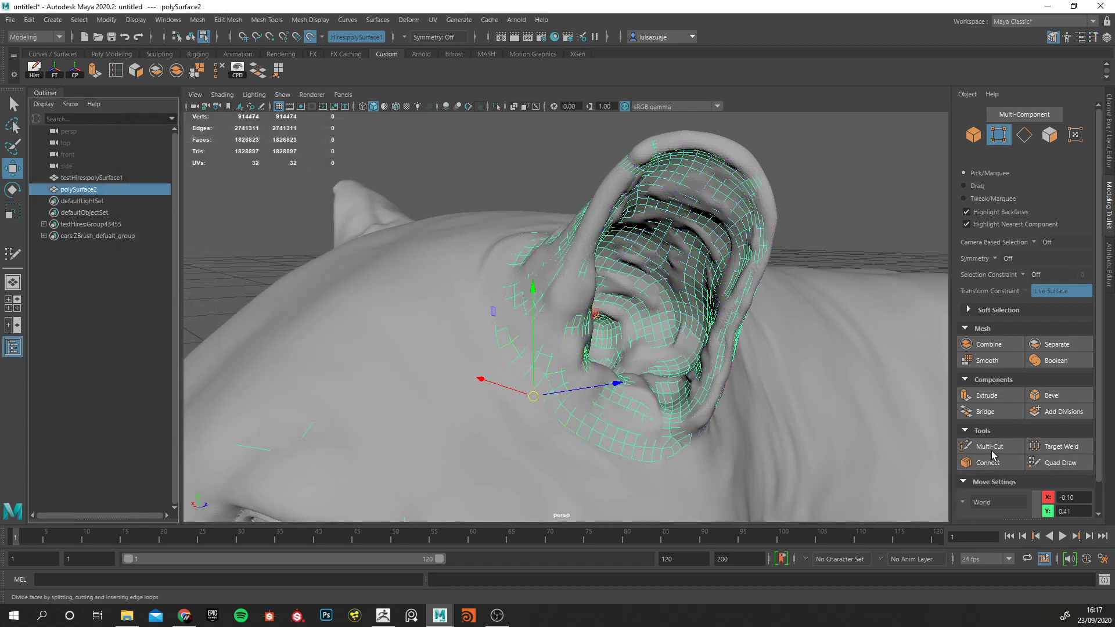
left_click(1058, 463)
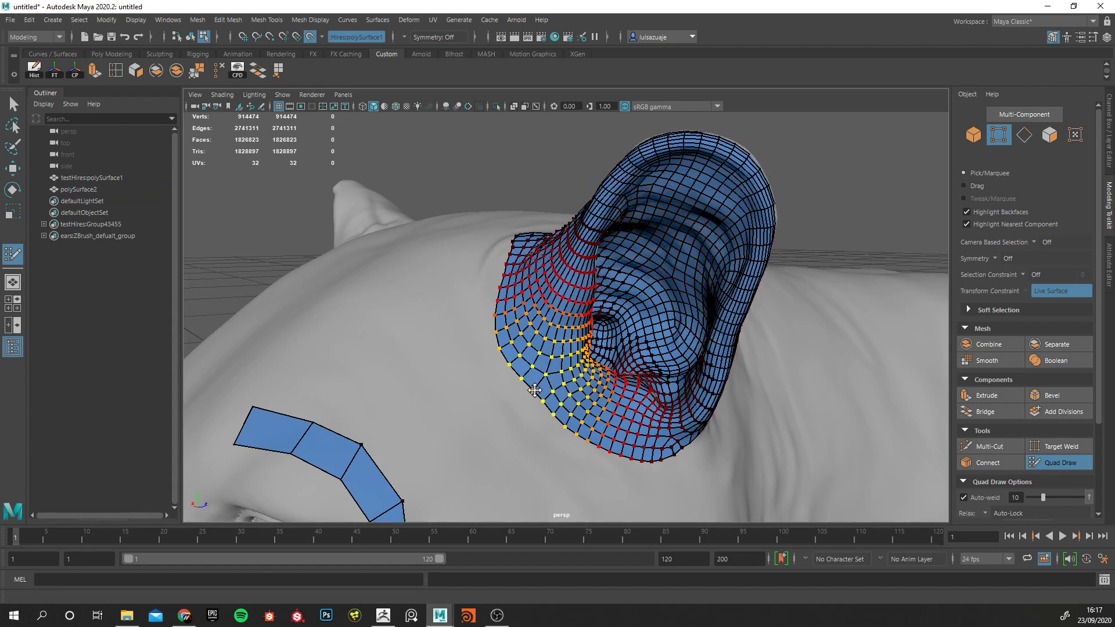
mouse_move(532, 393)
left_mouse_down()
mouse_move(443, 385)
mouse_move(525, 395)
left_mouse_up()
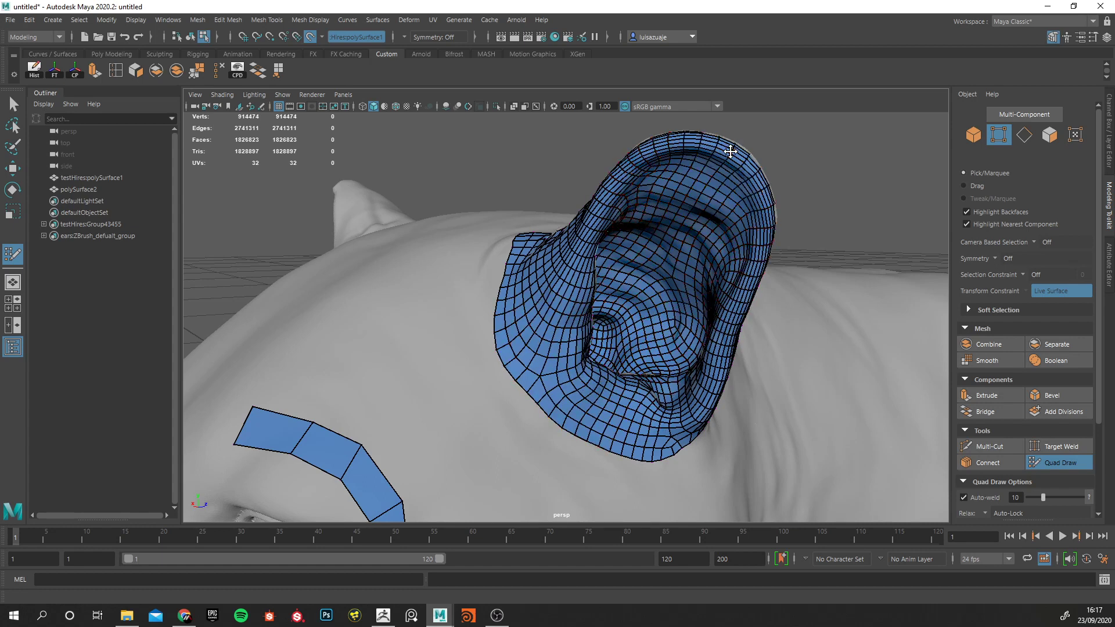
Examine the ear's border and back, and its placement relative to the eye loop, against the sculpt from several angles.
mouse_move(731, 151)
left_mouse_down("alt")
mouse_move(692, 246)
mouse_move(601, 273)
mouse_move(755, 296)
mouse_move(643, 294)
mouse_move(540, 315)
left_mouse_up("alt")
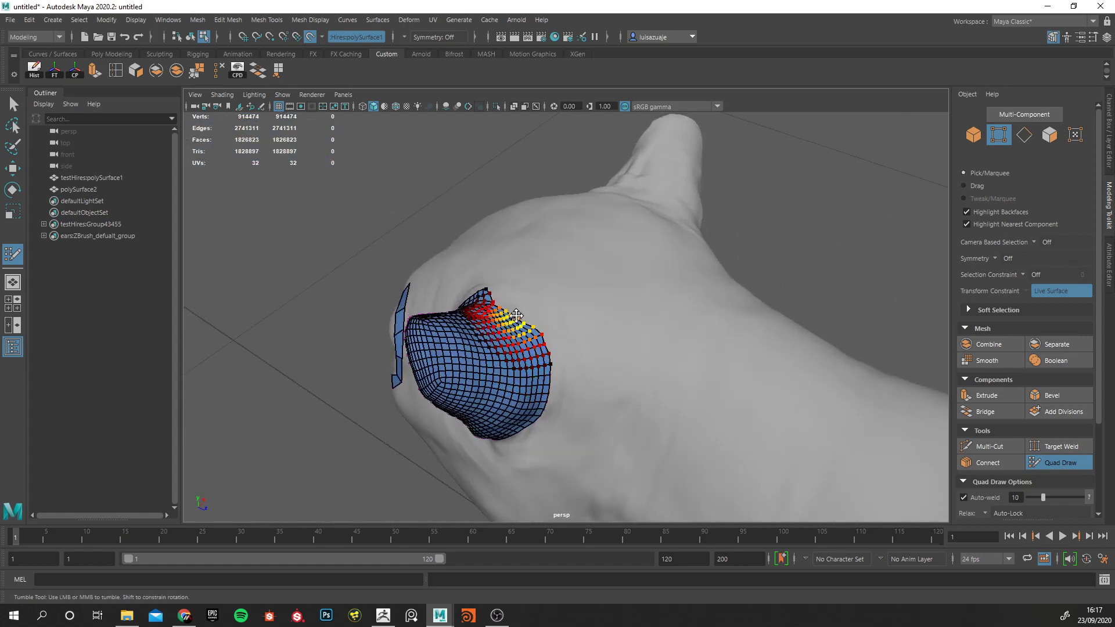
left_click_drag(403, 244, 653, 203, "alt")
middle_click_drag(653, 203, 509, 254, "alt")
mouse_move(509, 254)
right_mouse_down("alt")
mouse_move(593, 256)
mouse_move(523, 244)
right_mouse_up("alt")
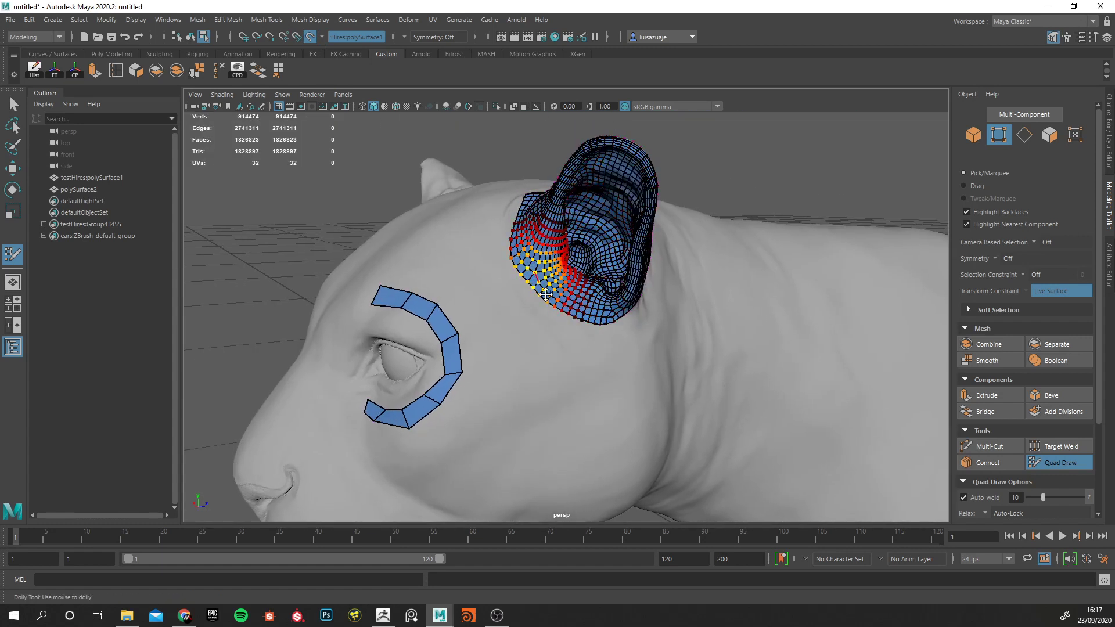
right_click_drag(512, 314, 573, 319, "alt")
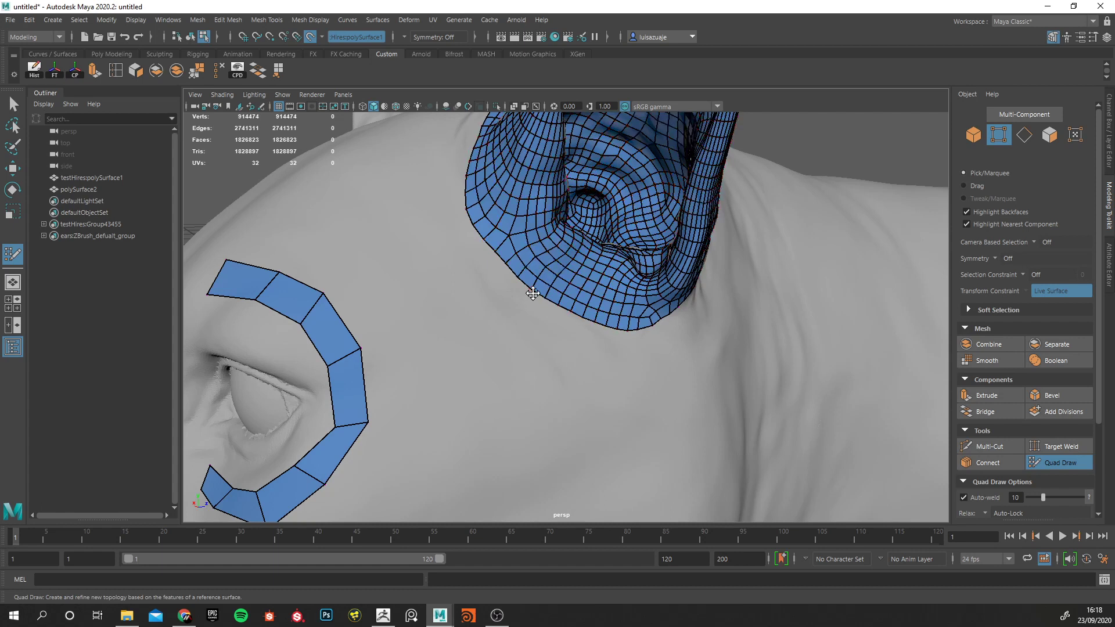
mouse_move(668, 316)
left_mouse_down("shift")
mouse_move(666, 324)
mouse_move(669, 309)
left_mouse_up("shift")
right_click_drag(668, 302, 543, 312, "alt")
left_click_drag(543, 312, 510, 411, "alt")
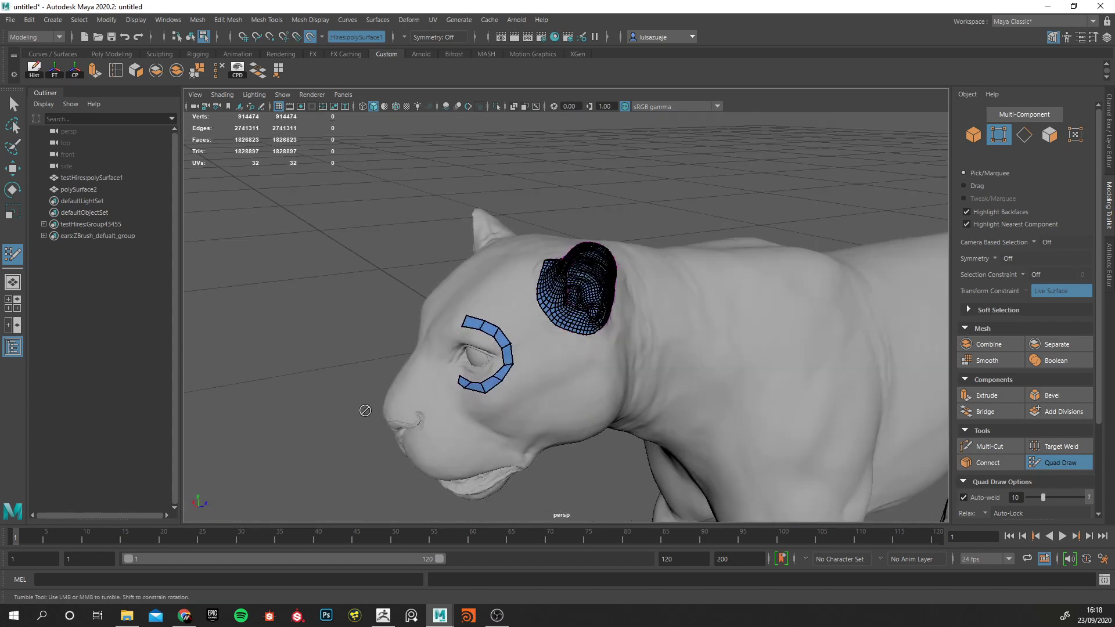
right_click_drag(481, 366, 455, 283, "alt")
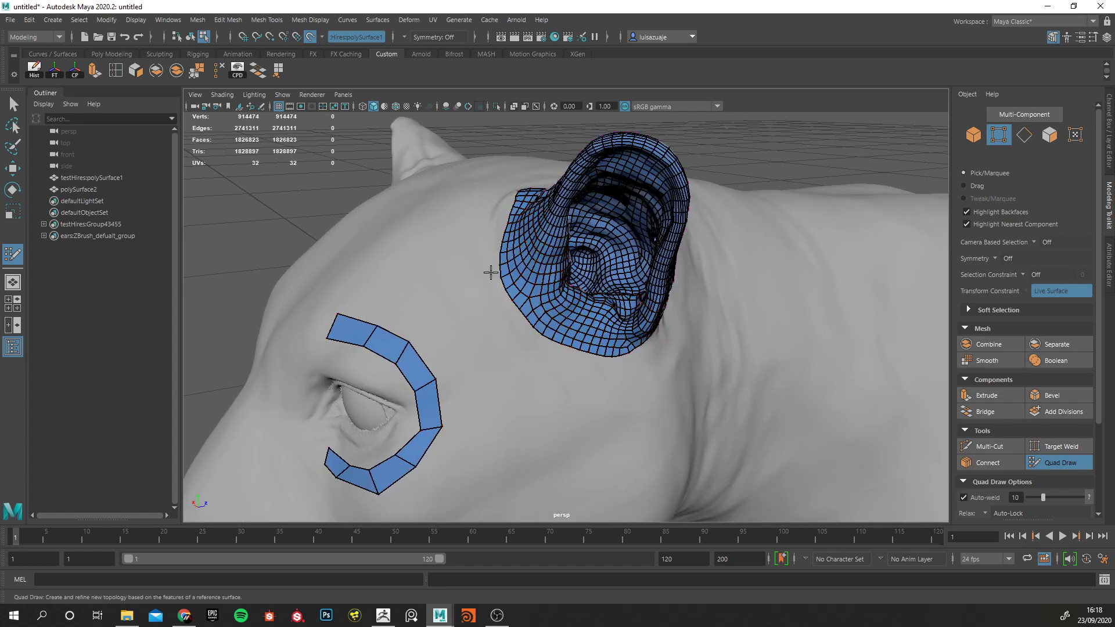
right_click_drag(585, 311, 493, 304, "alt")
left_click_drag(572, 308, 498, 337, "alt")
right_click_drag(497, 337, 452, 258, "alt")
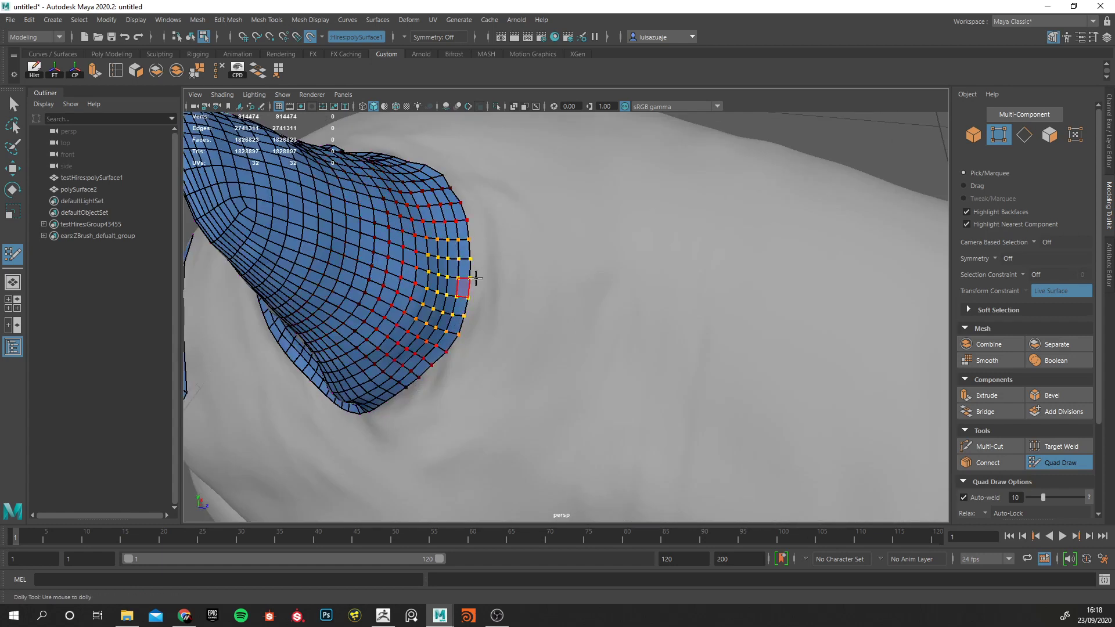
Switch to ZBrush, duplicate the Merged_eyes1 subtool and move the copy below Merged_eyes2 in the subtool list.
left_click(384, 615)
right_click_drag(494, 324, 501, 324)
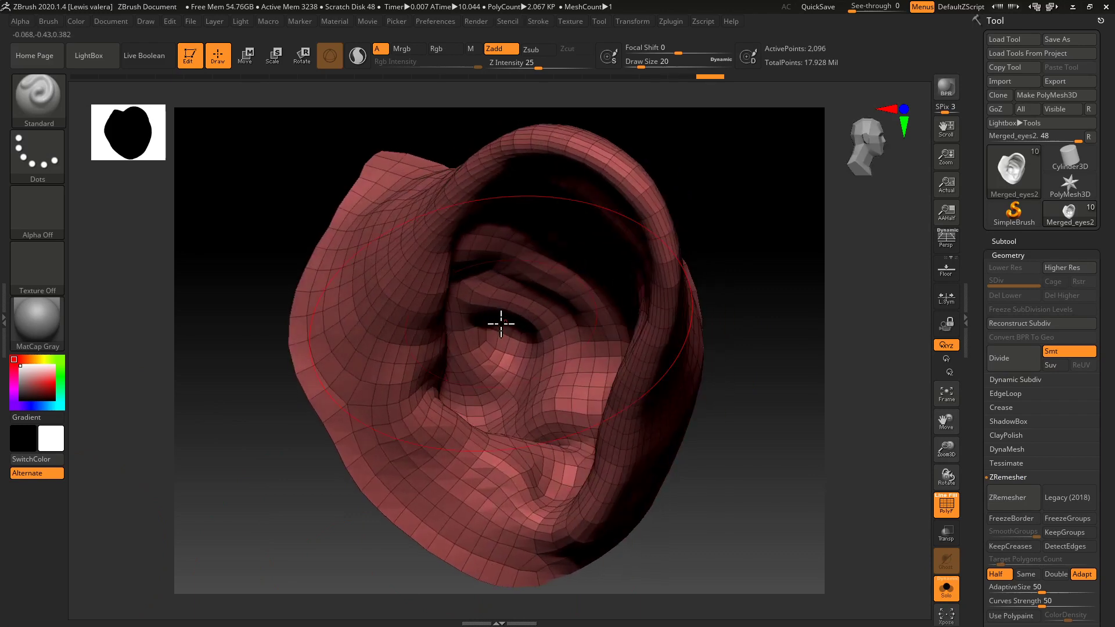
left_click(1008, 255)
left_click(1004, 241)
left_click(1040, 330)
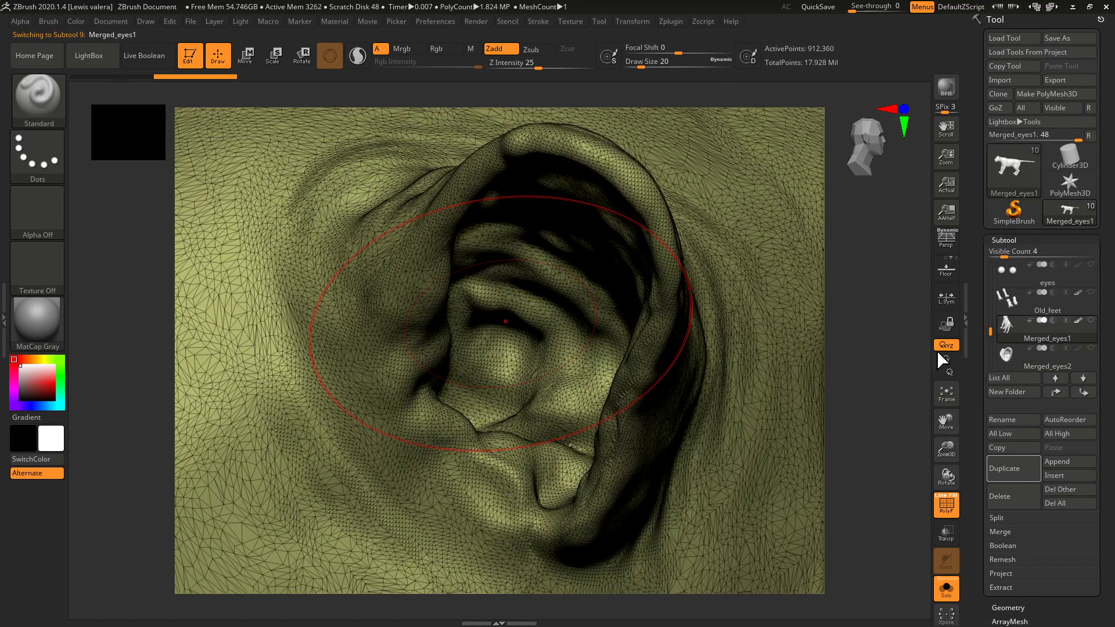
left_click(1004, 469)
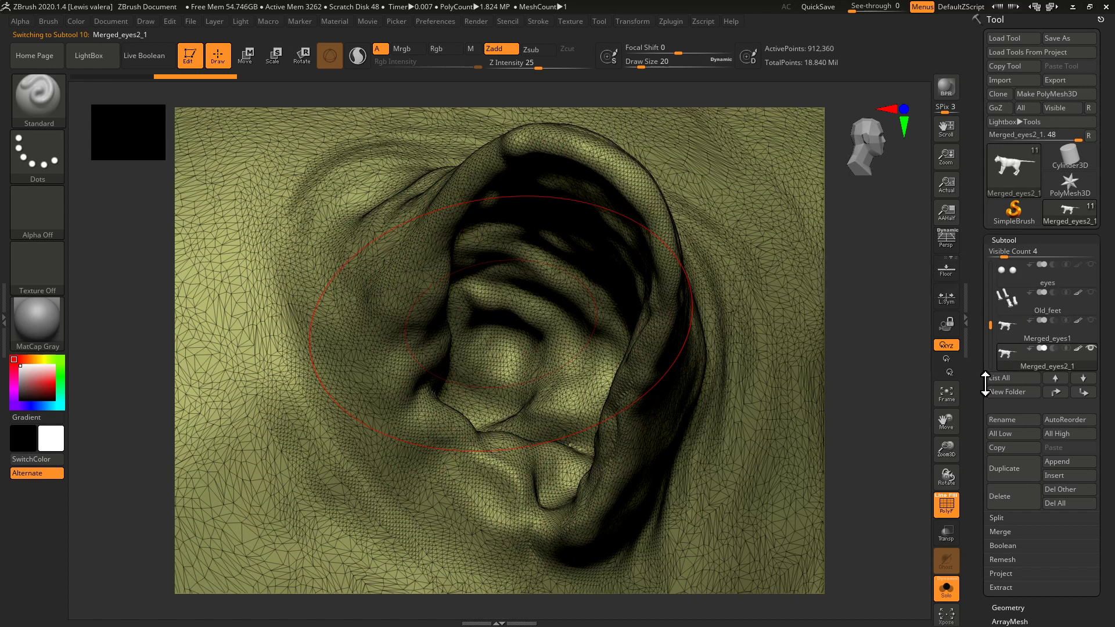
left_click_drag(990, 325, 990, 337)
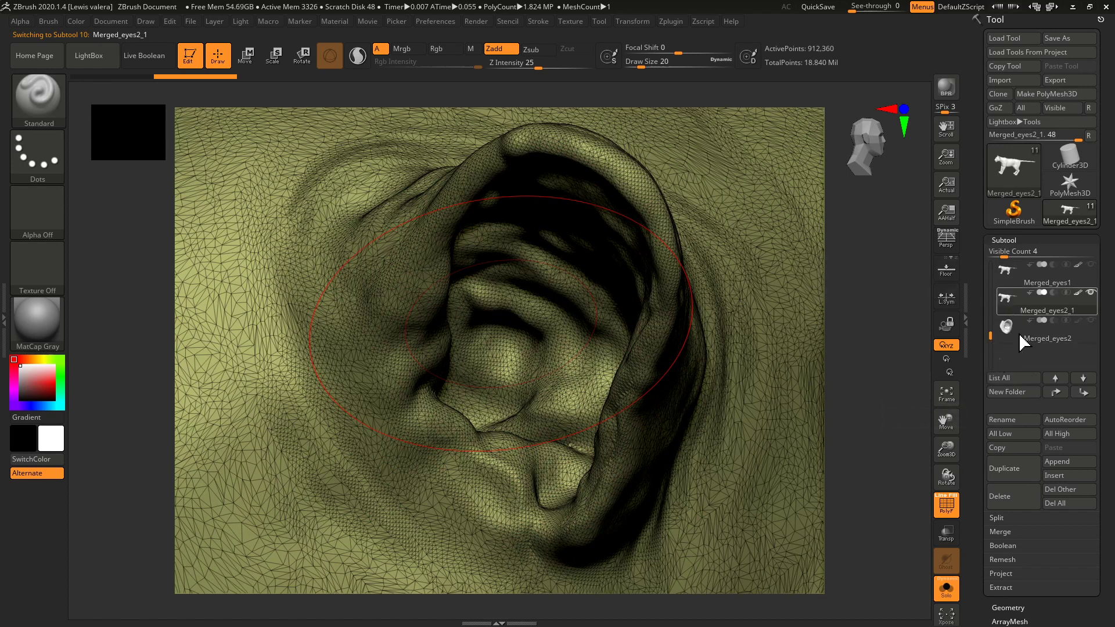
left_click(1083, 378)
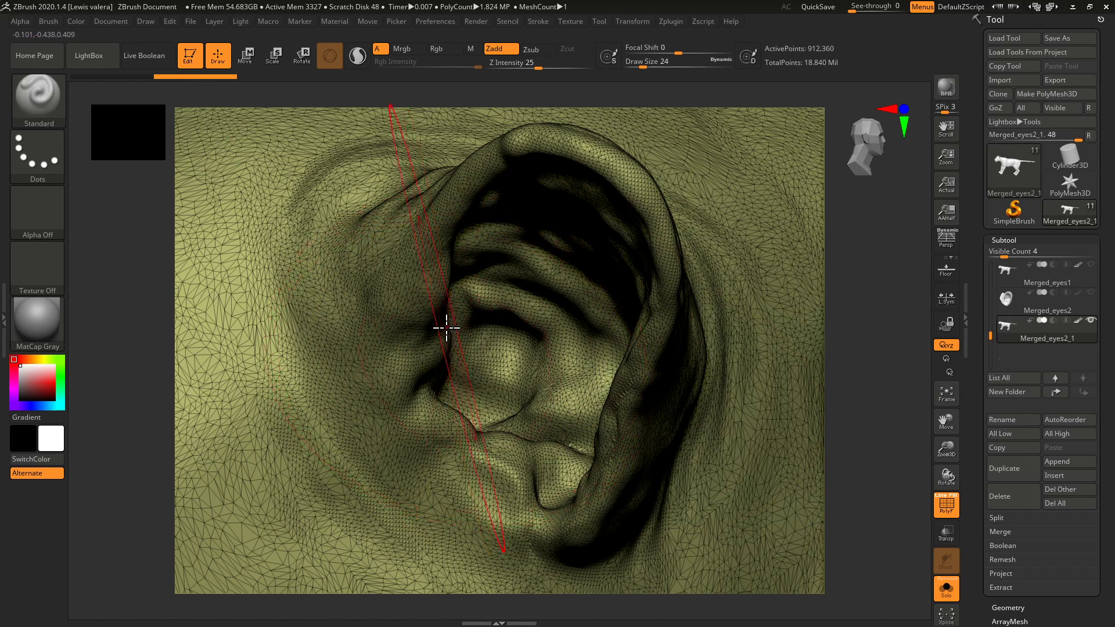
Lasso-mask the cat's near front leg from the paw up over the shoulder on the duplicated subtool.
key("f")
left_click_drag(226, 401, 301, 433)
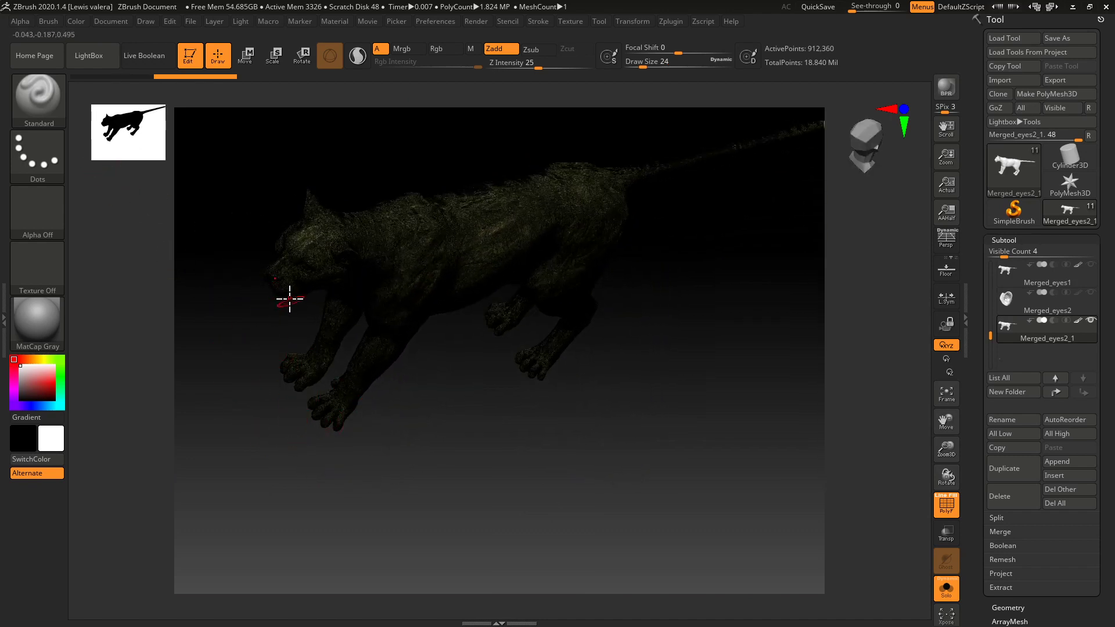
key("ctrl+shift")
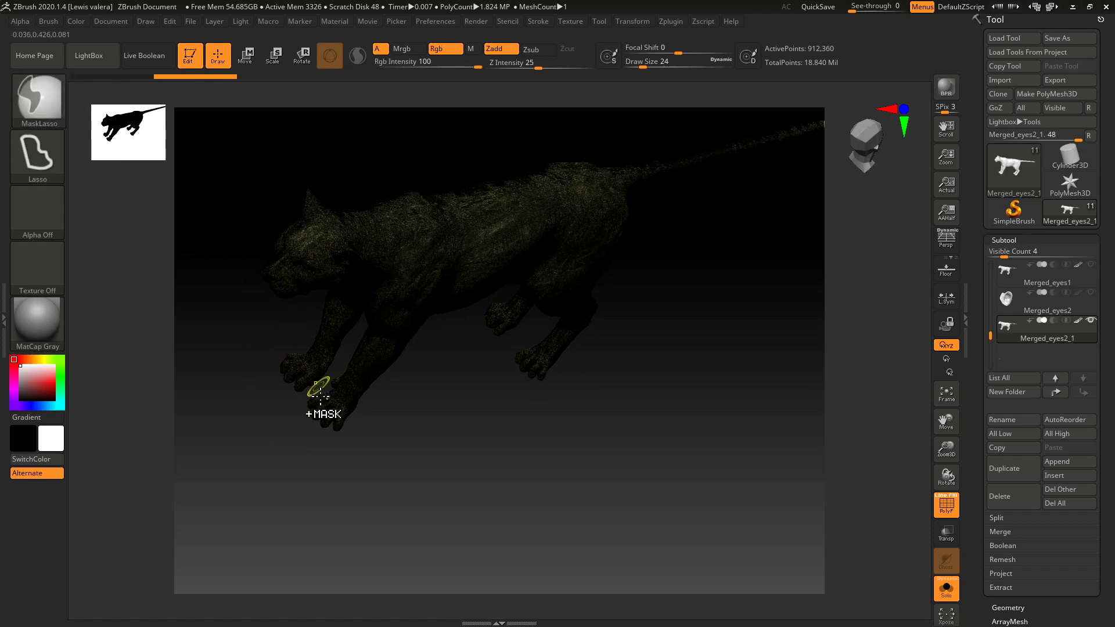
mouse_move(288, 432)
left_mouse_down("ctrl")
mouse_move(326, 458)
mouse_move(406, 406)
mouse_move(458, 233)
left_mouse_up("ctrl")
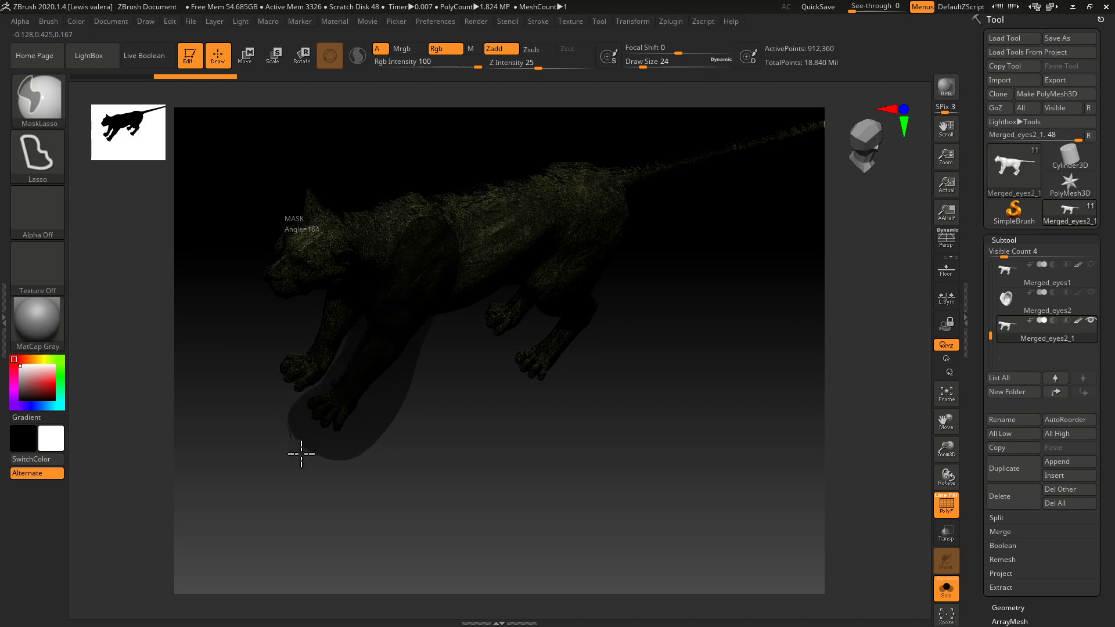
left_click_drag(294, 447, 293, 445, "ctrl")
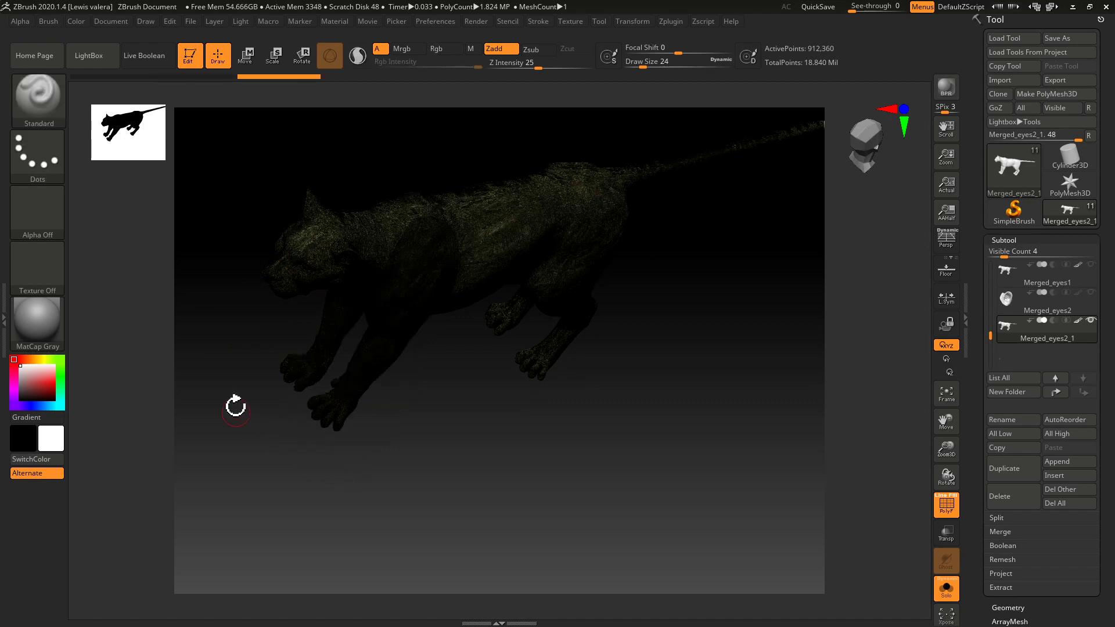
Hide the polyframe and remove the stray mask from the opposite front leg.
left_click(937, 516)
left_click_drag(629, 491, 348, 391)
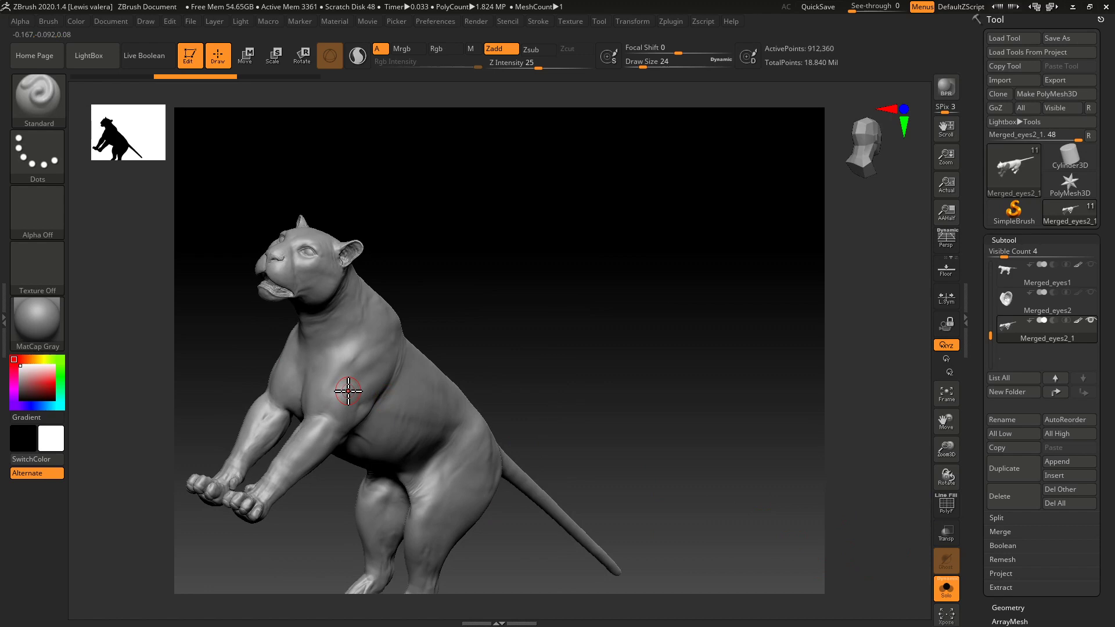
left_click_drag(225, 348, 300, 521)
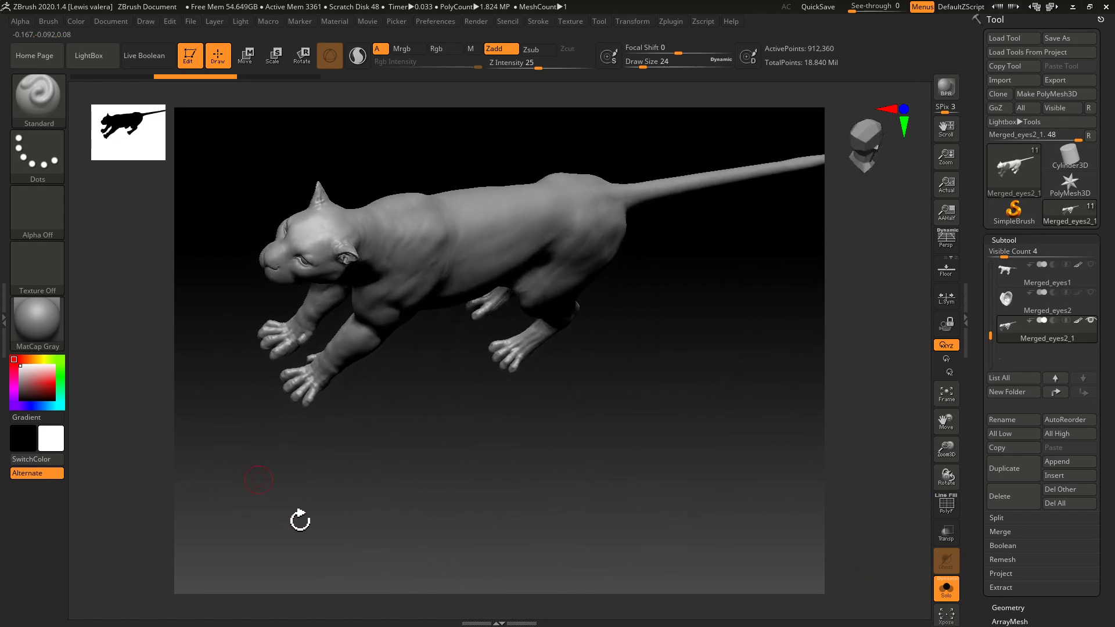
mouse_move(393, 398)
left_mouse_down("ctrl")
mouse_move(451, 266)
mouse_move(432, 228)
mouse_move(264, 379)
mouse_move(376, 450)
mouse_move(407, 436)
left_mouse_up("ctrl")
left_click_drag(272, 476, 218, 430)
key("ctrl")
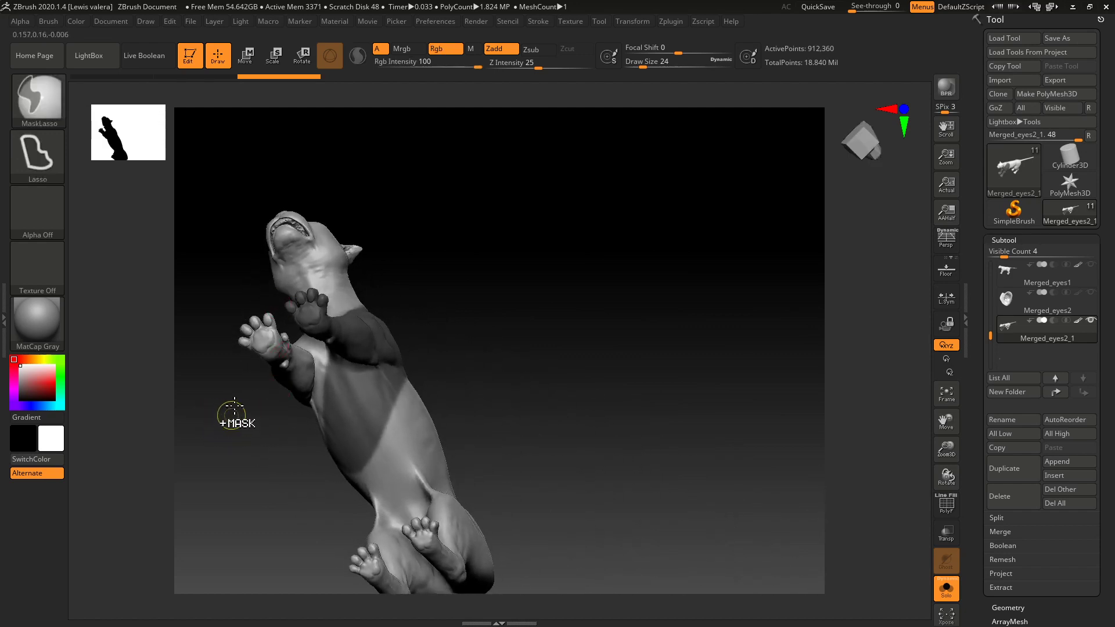
mouse_move(282, 352)
left_mouse_down("ctrl")
mouse_move(348, 378)
mouse_move(332, 373)
left_mouse_up("ctrl")
left_click(289, 384, "ctrl+shift")
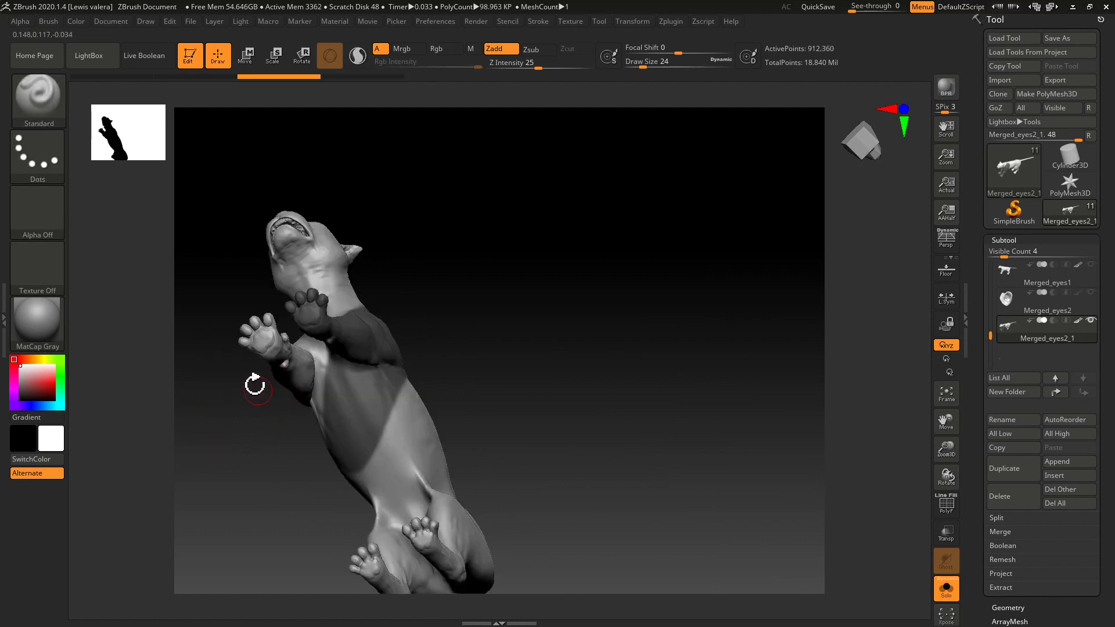
key("ctrl")
mouse_move(283, 355)
left_mouse_down("ctrl")
mouse_move(407, 401)
mouse_move(403, 471)
mouse_move(242, 483)
mouse_move(189, 453)
mouse_move(217, 428)
mouse_move(168, 500)
mouse_move(207, 531)
mouse_move(246, 500)
mouse_move(200, 463)
left_mouse_up("ctrl")
mouse_move(208, 326)
left_mouse_down()
mouse_move(192, 349)
mouse_move(204, 407)
left_mouse_up()
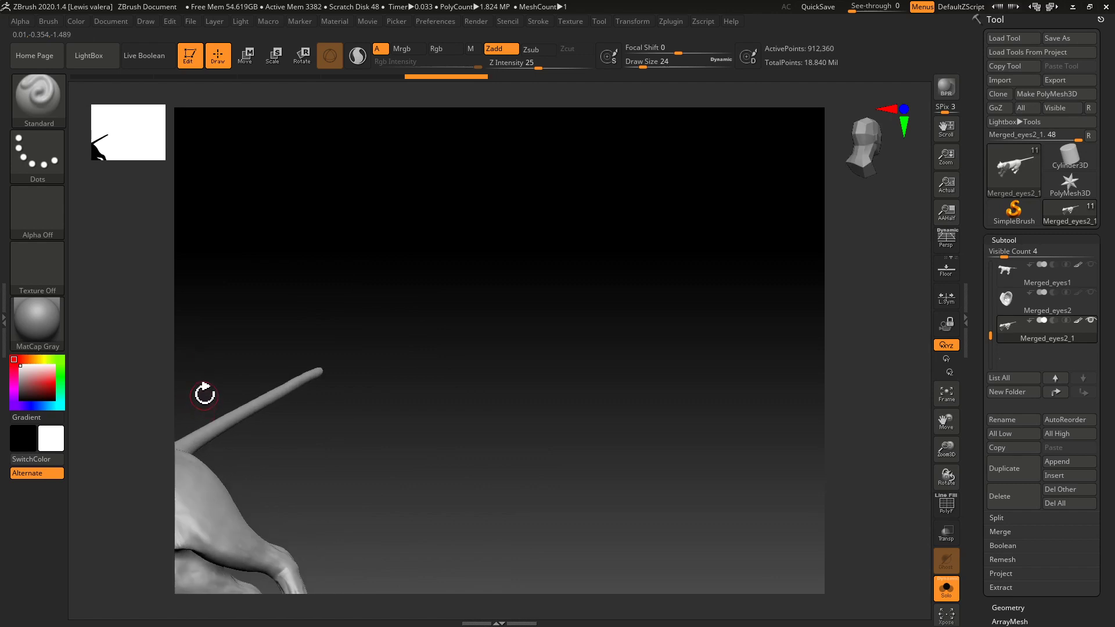
key("f")
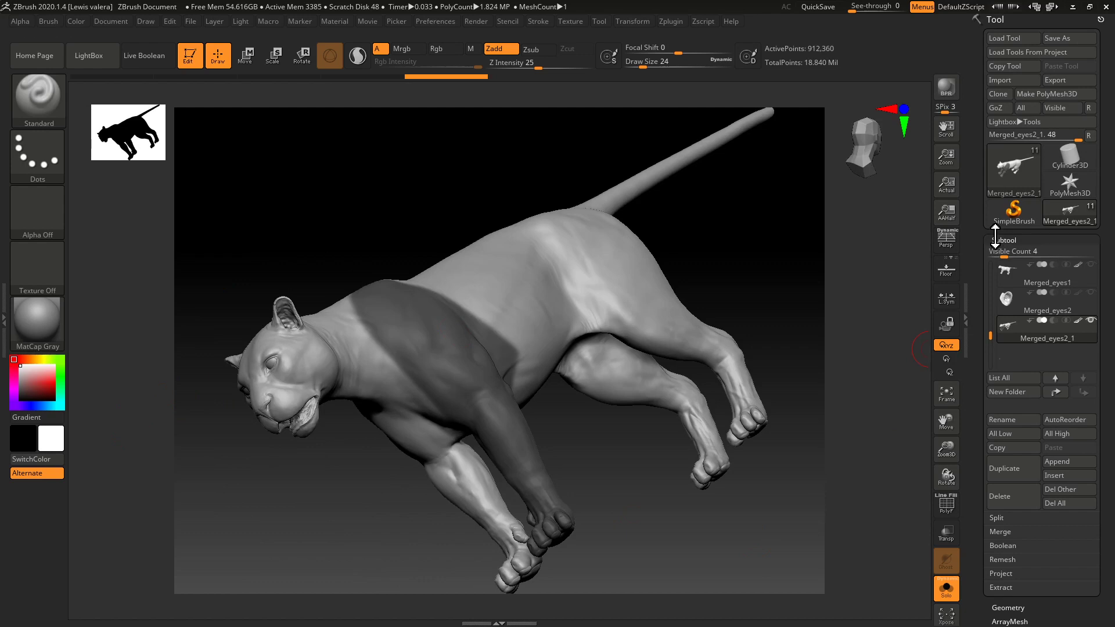
Show the polyframe, turn the masked front leg into its own polygroup and isolate that group.
left_click_drag(973, 420, 973, 307)
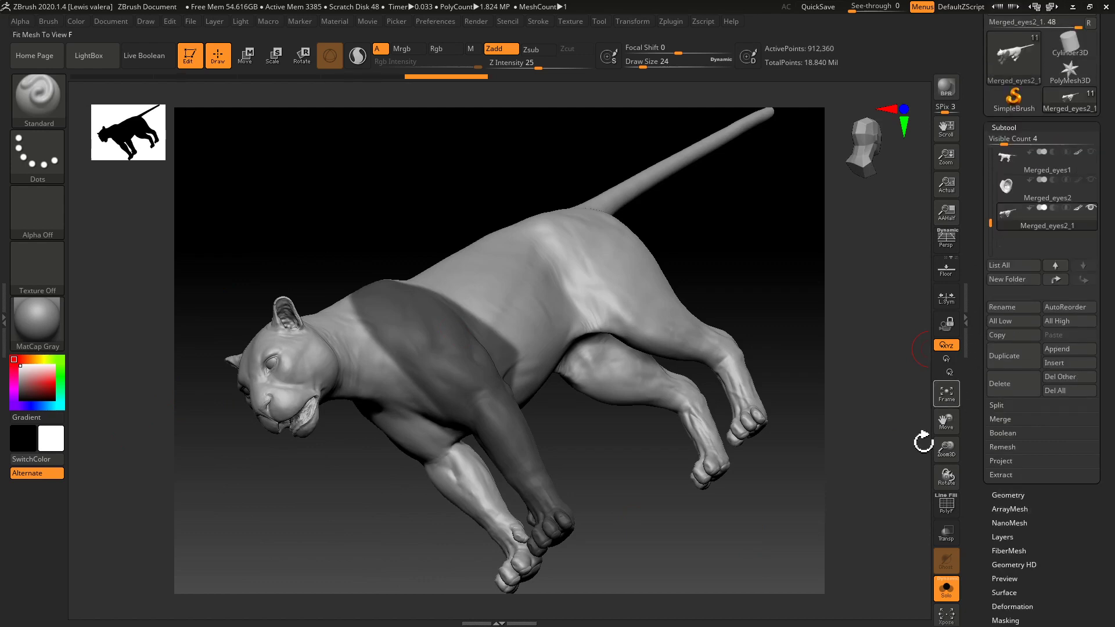
left_click(946, 504)
left_click_drag(979, 498, 979, 392)
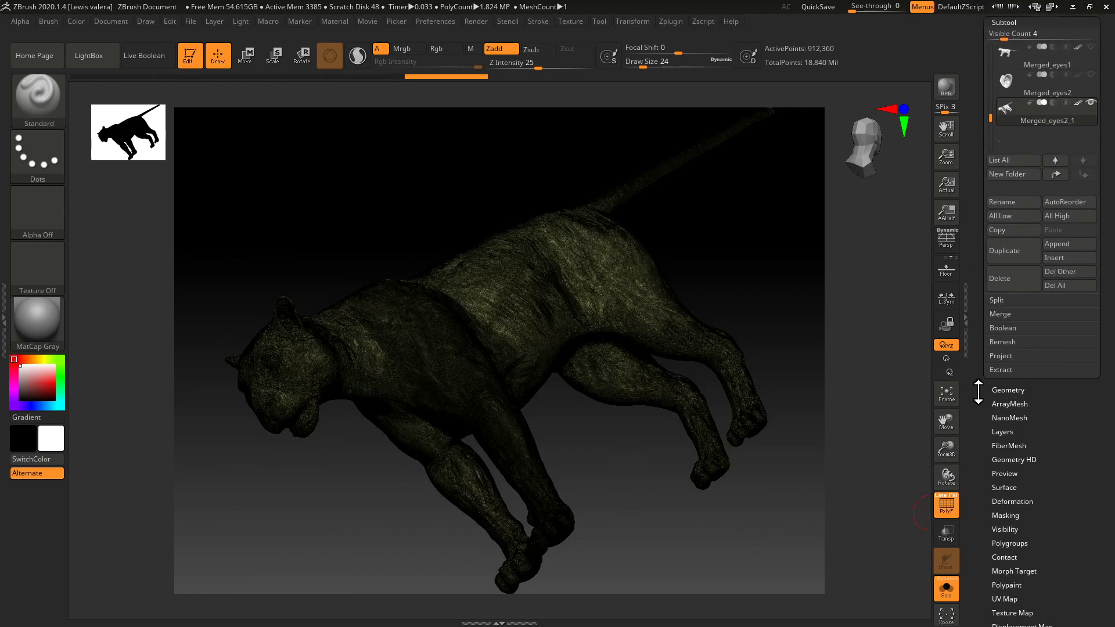
left_click(994, 542)
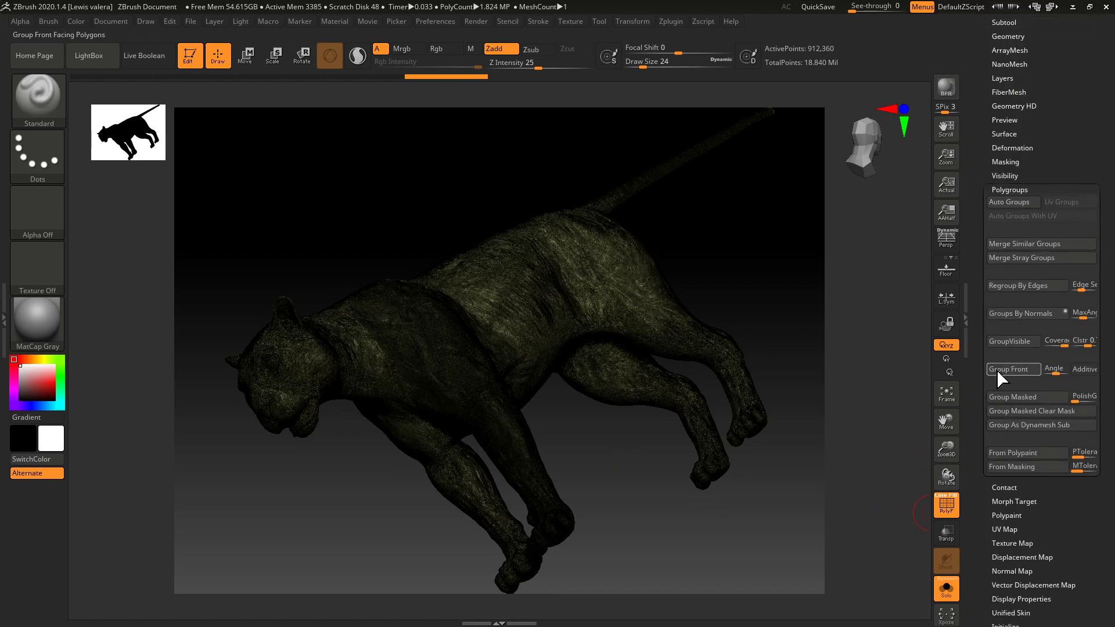
left_click(1000, 398)
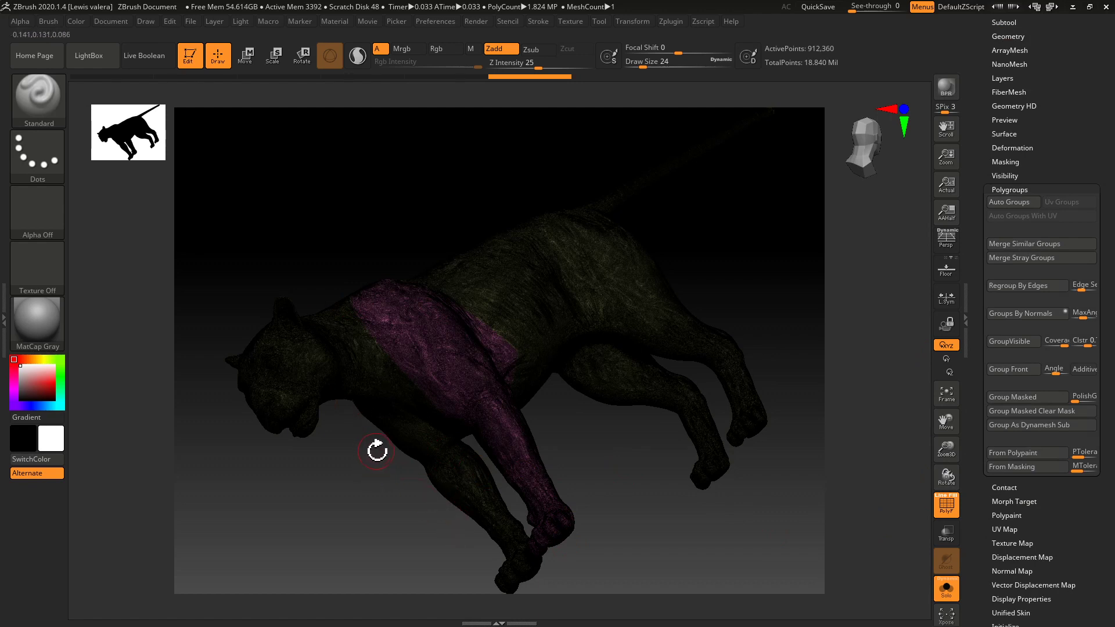
left_click(424, 361, "ctrl+shift")
left_click_drag(272, 451, 279, 423, "shift")
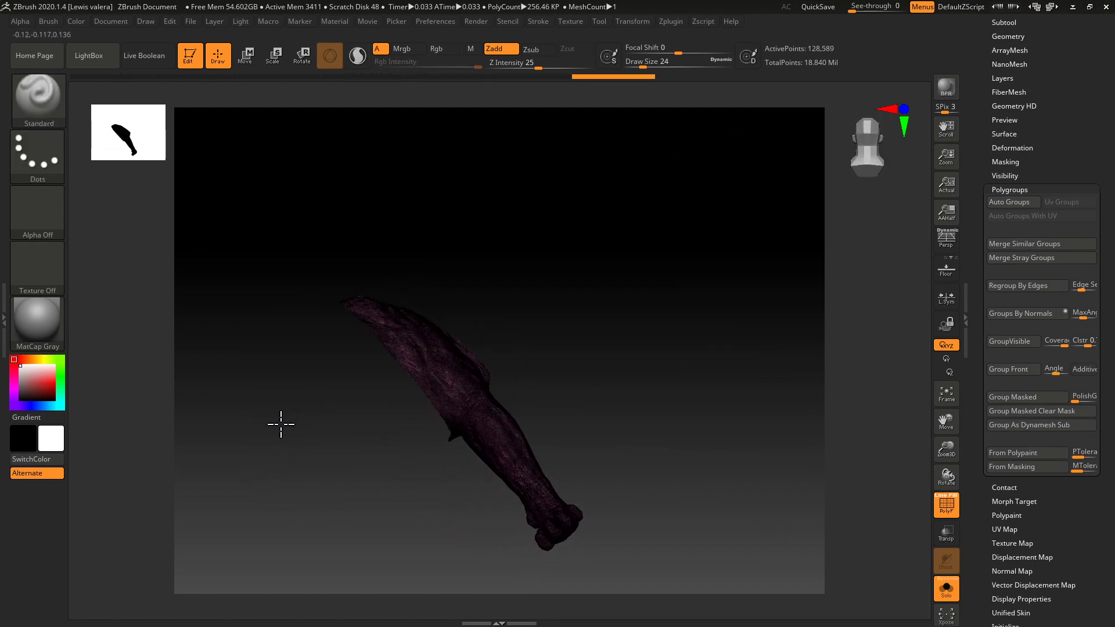
Delete the hidden geometry from the duplicated subtool so only the isolated front leg remains.
left_click(997, 190)
left_click(1008, 186)
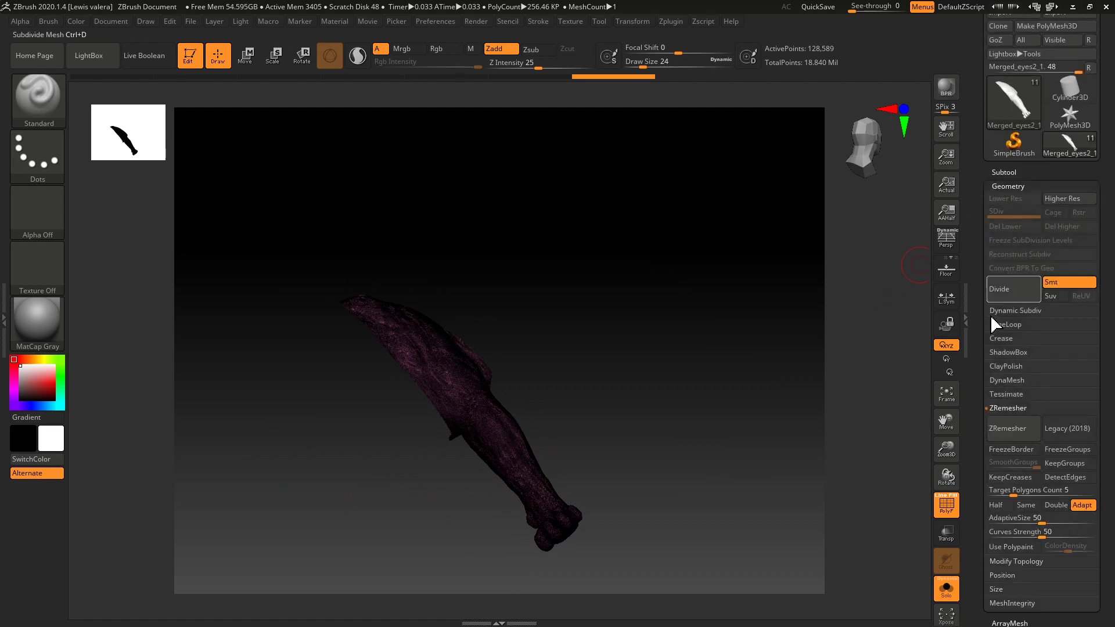
left_click(995, 409)
left_click(998, 421)
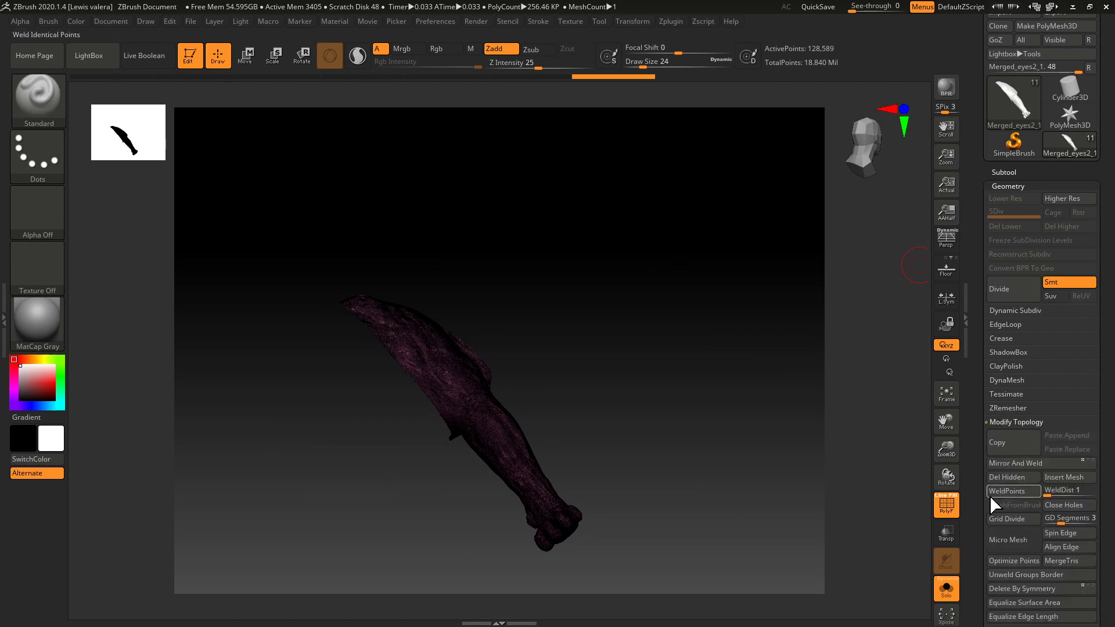
left_click(998, 478)
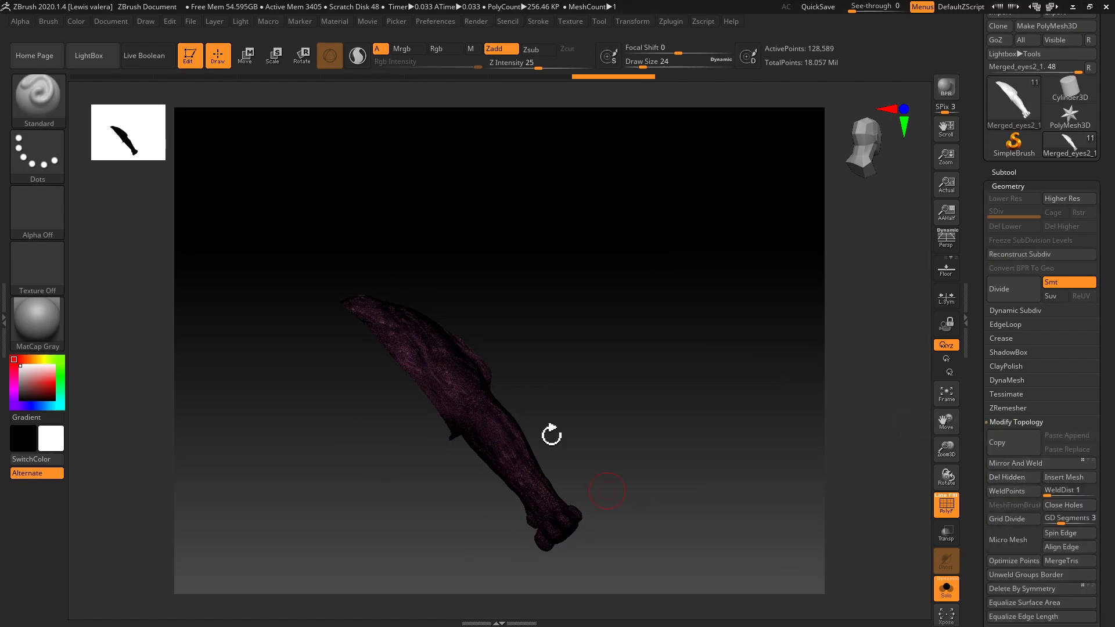
Set the polygroup edge loop options for the leg to GPolish 1 and 2 loops.
left_click(1004, 172)
left_click_drag(766, 291, 629, 443)
left_click(1004, 172)
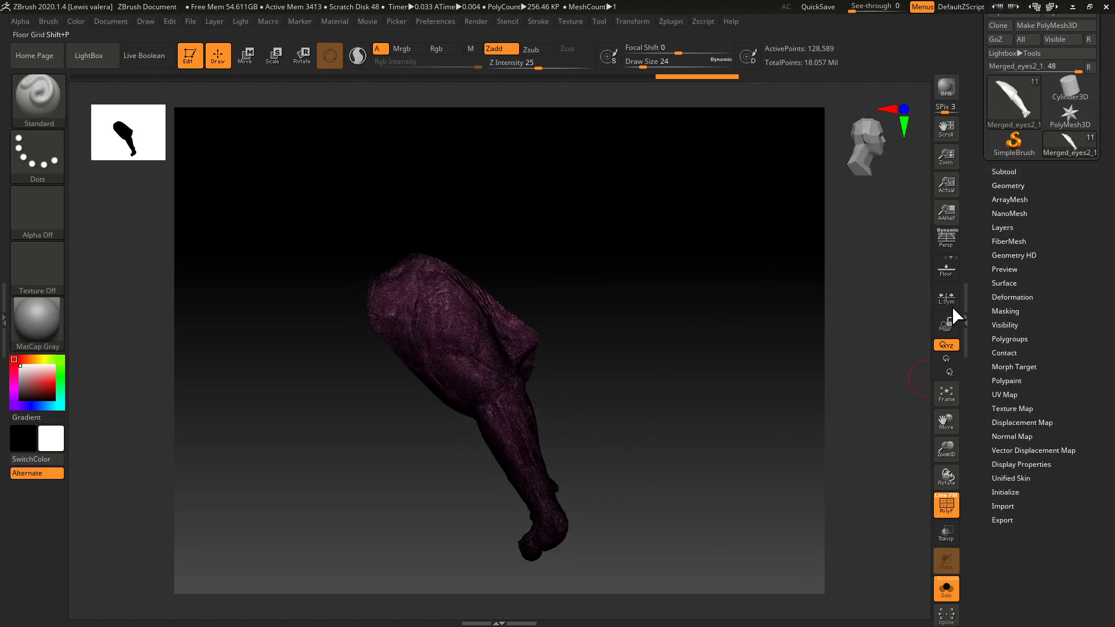
left_click(999, 186)
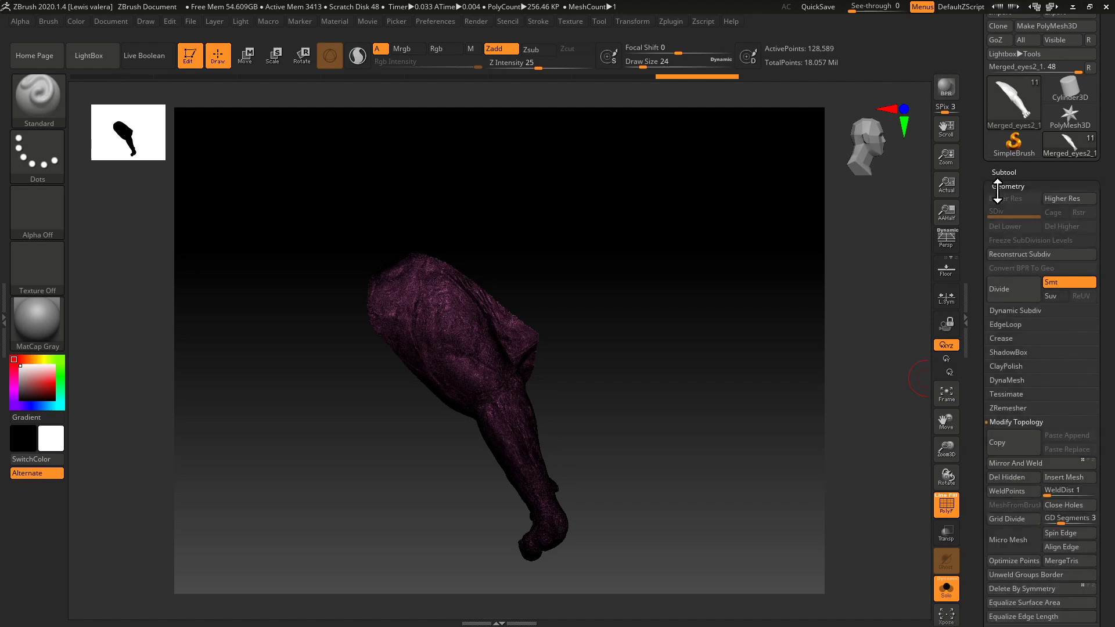
left_click(997, 421)
left_click(999, 423)
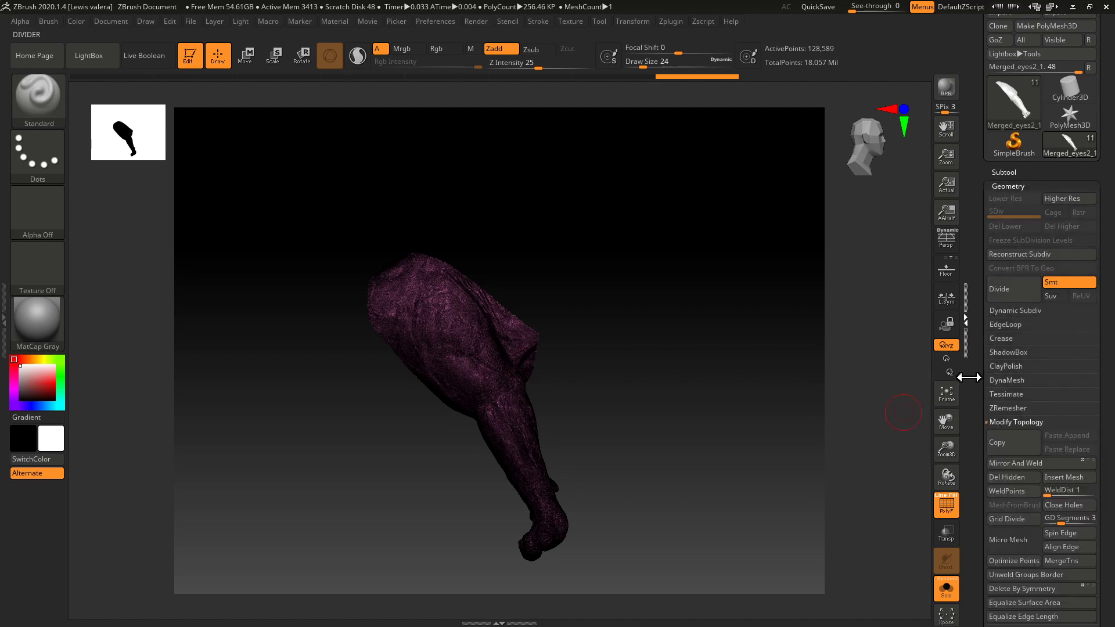
left_click(993, 421)
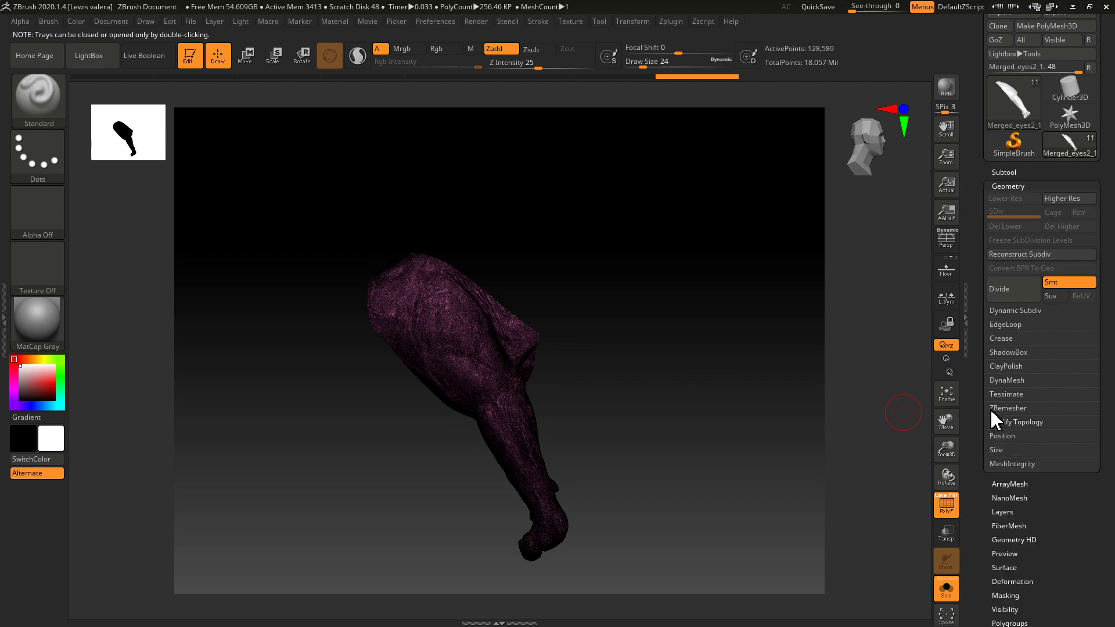
left_click(996, 325)
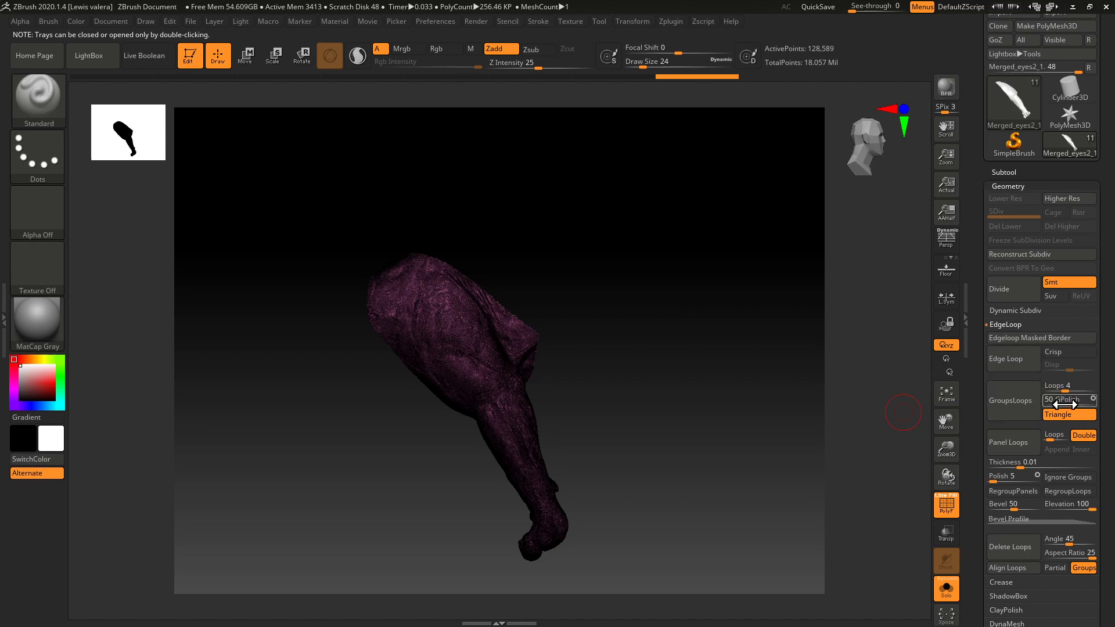
left_click_drag(1065, 400, 1038, 405)
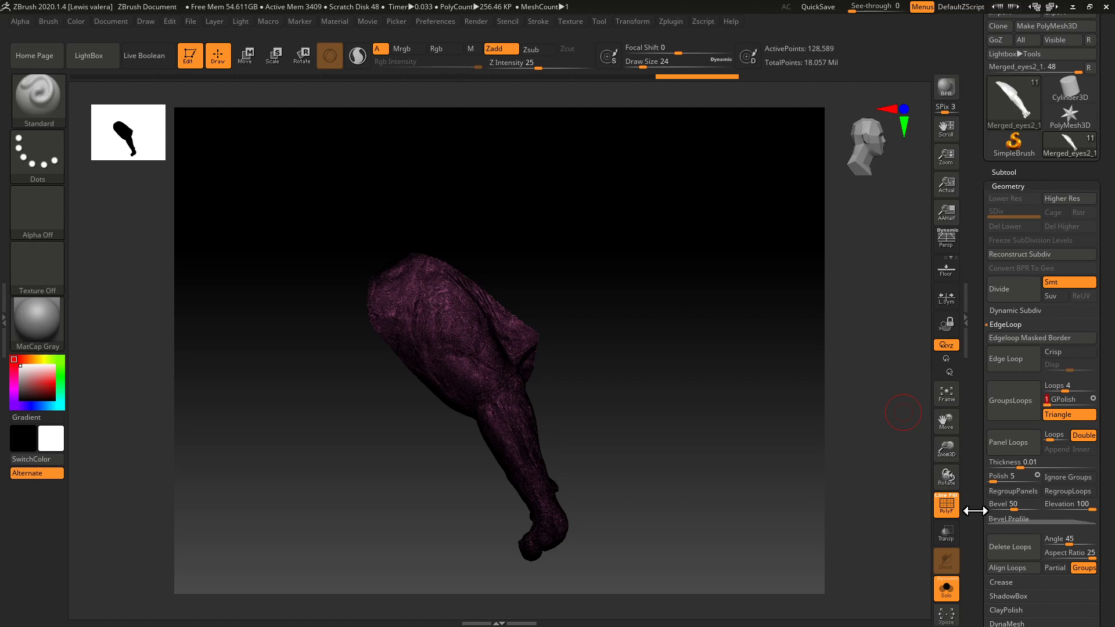
left_click_drag(1064, 389, 1054, 390)
Apply GroupsLoops to the leg, undo it to compare the open border at the shoulder, and reapply it.
left_click(987, 415)
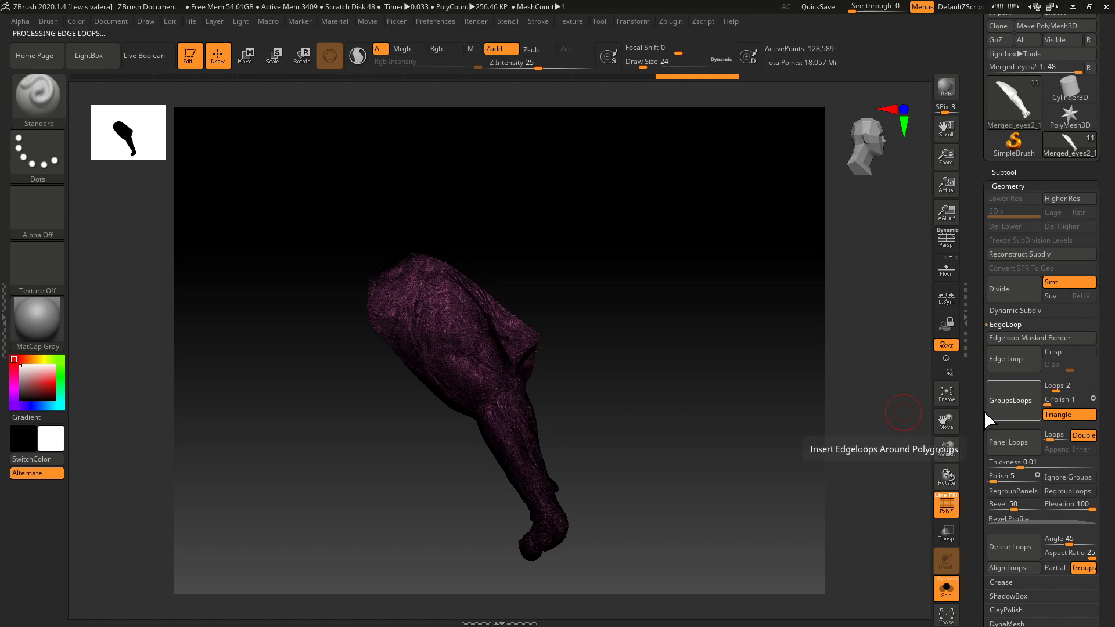
left_click_drag(281, 332, 552, 485, "alt")
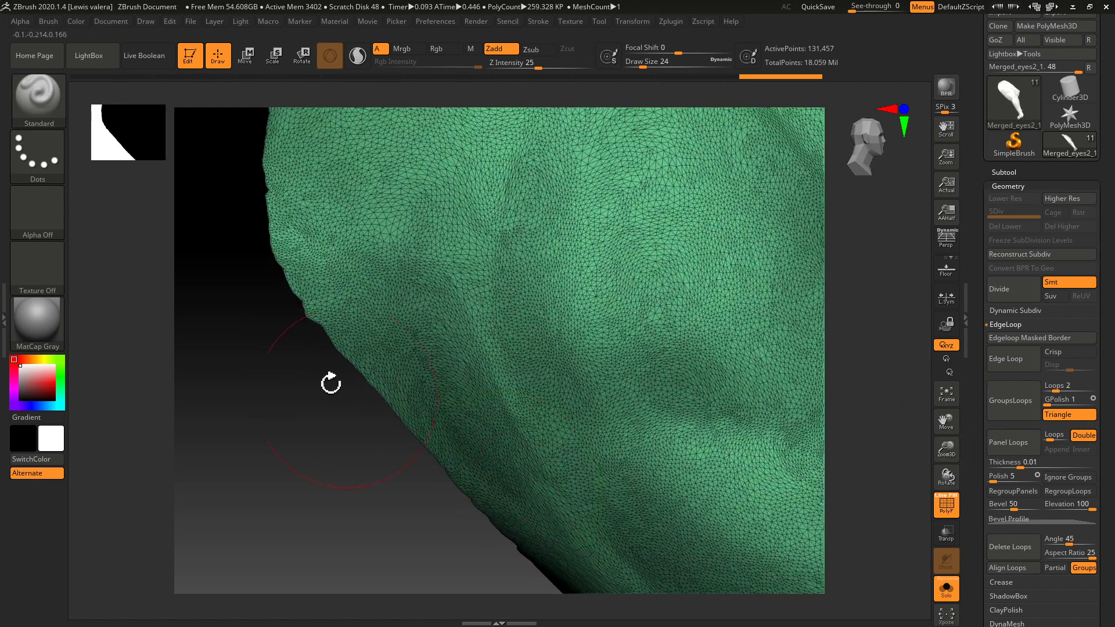
key("ctrl+z")
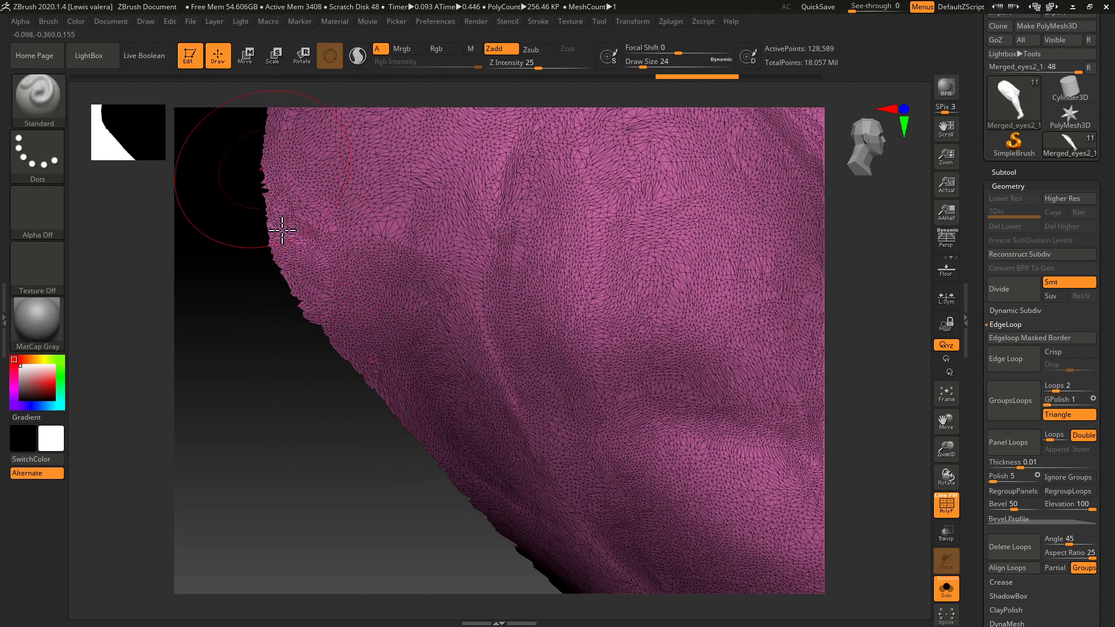
left_click(1014, 413)
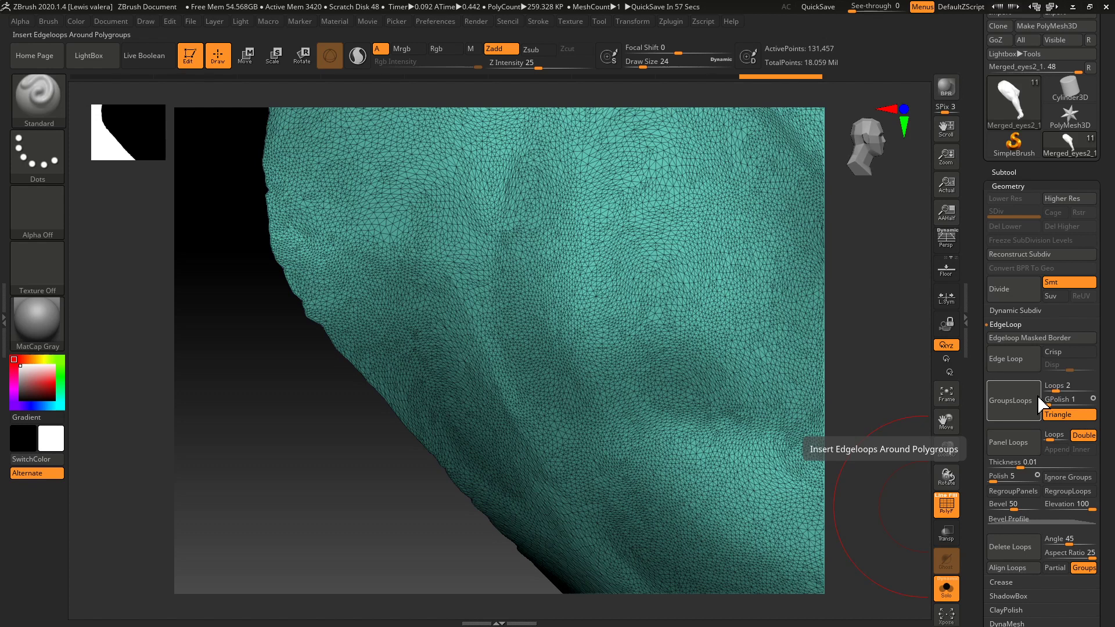
Run ZRemesher on the leg with a target polygon count of 5 and frame the whole leg.
left_click(994, 186)
left_click(993, 187)
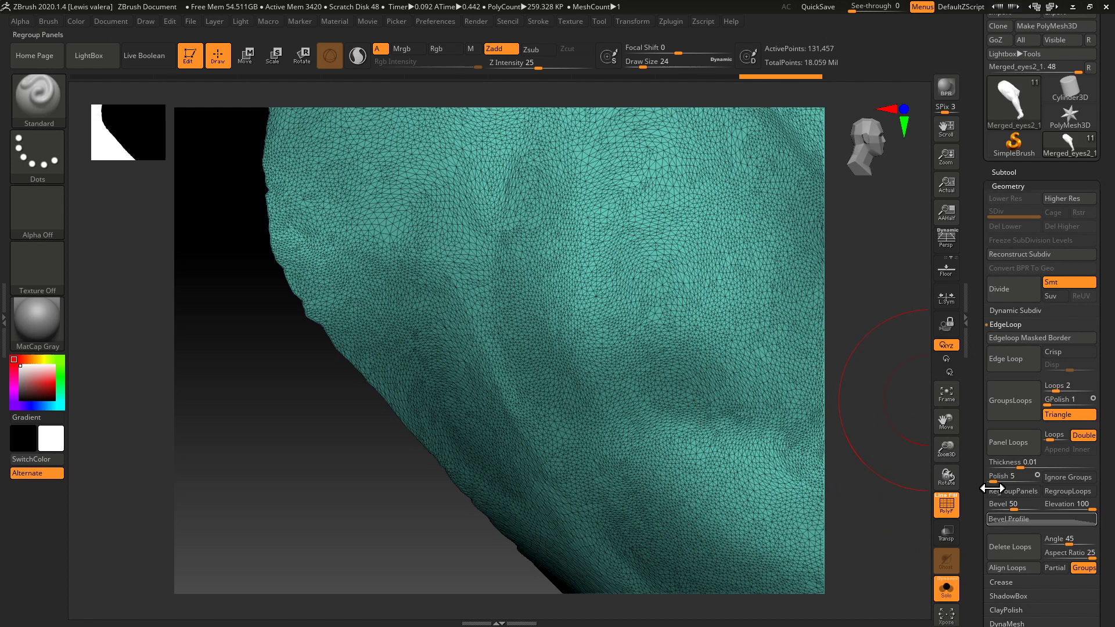
left_click(1005, 325)
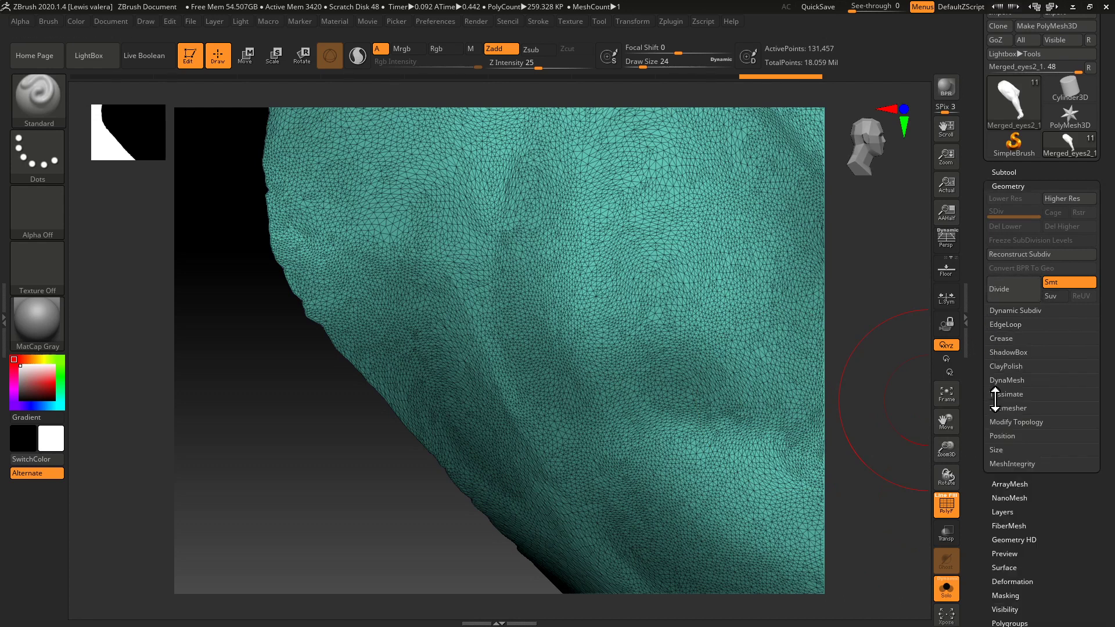
left_click(995, 407)
left_click(995, 407)
left_click(995, 406)
left_click(999, 490)
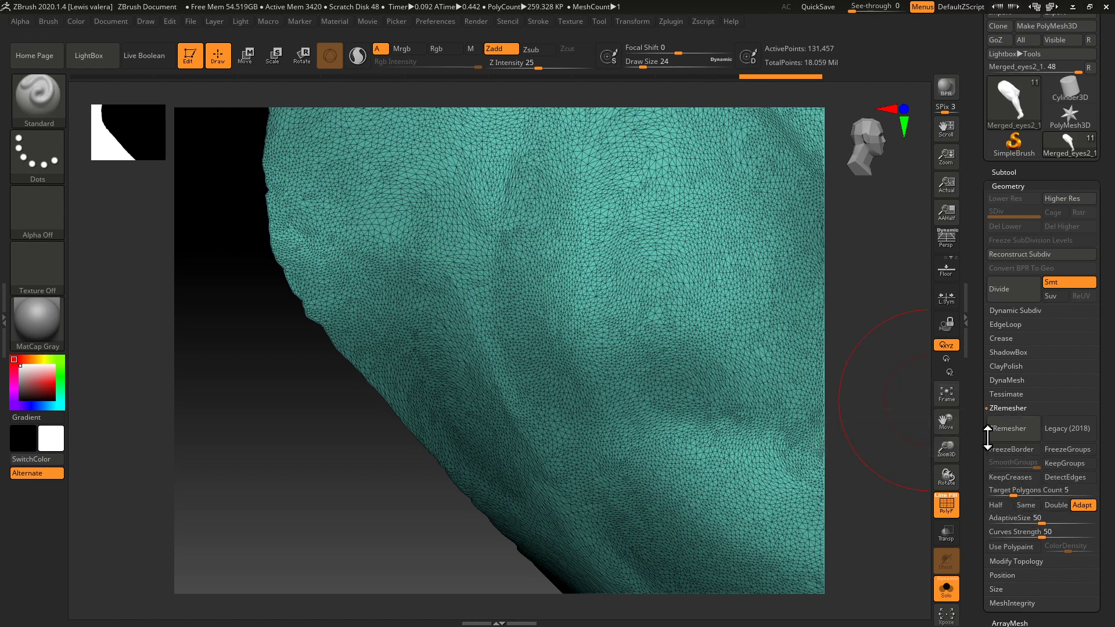
left_click(1007, 433)
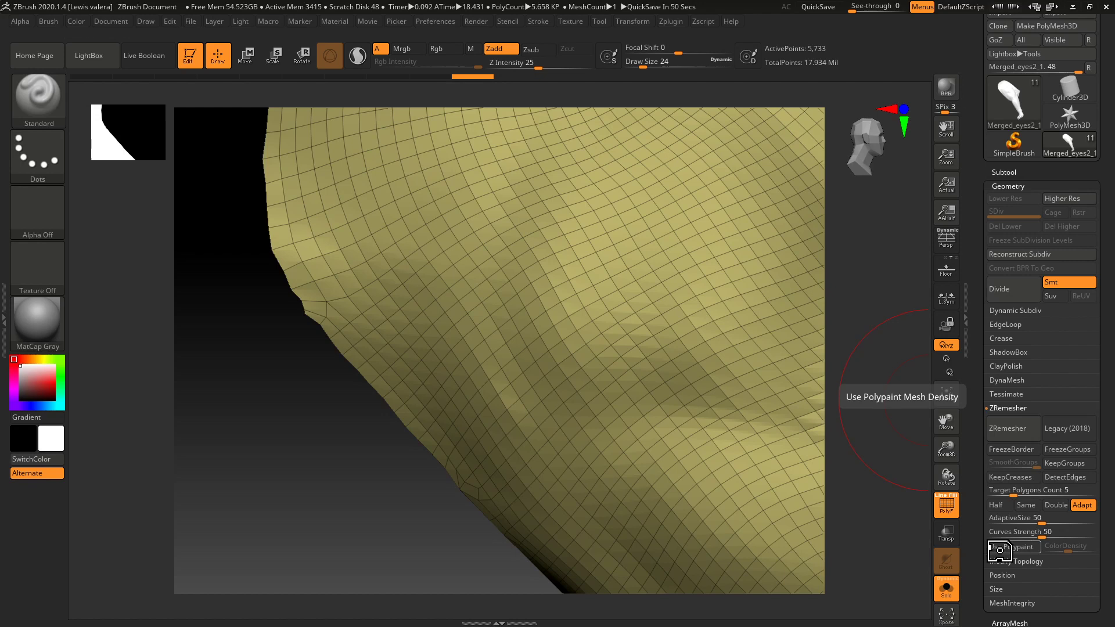
key("f")
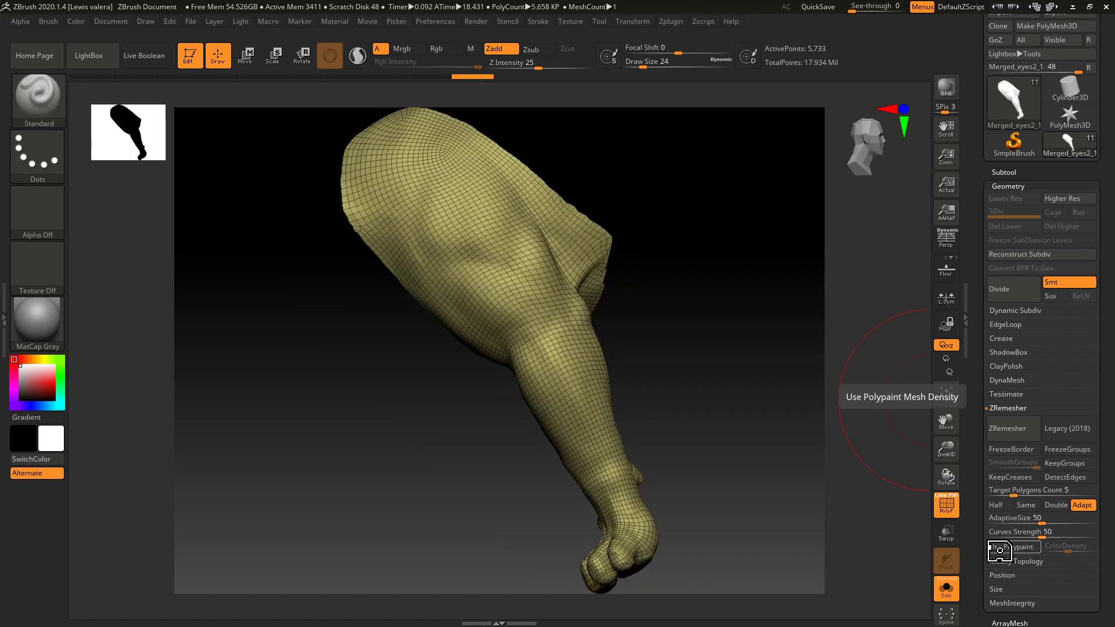
left_click_drag(361, 436, 434, 448)
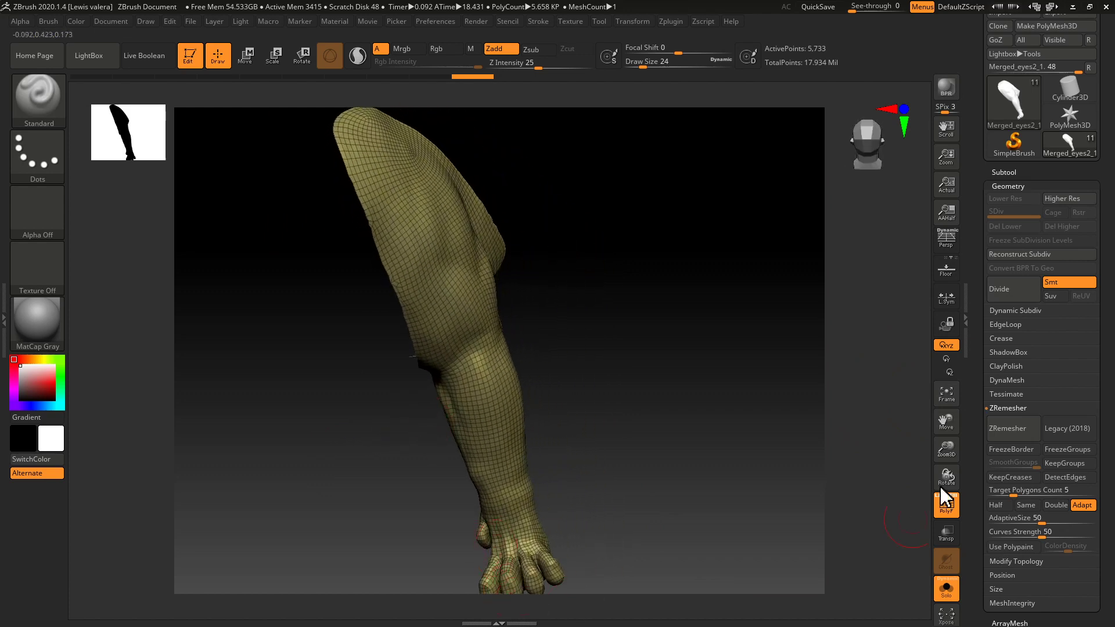
Enable the Half option and rerun ZRemesher repeatedly on the leg to reduce its polygon density.
left_click(996, 504)
left_click(1008, 429)
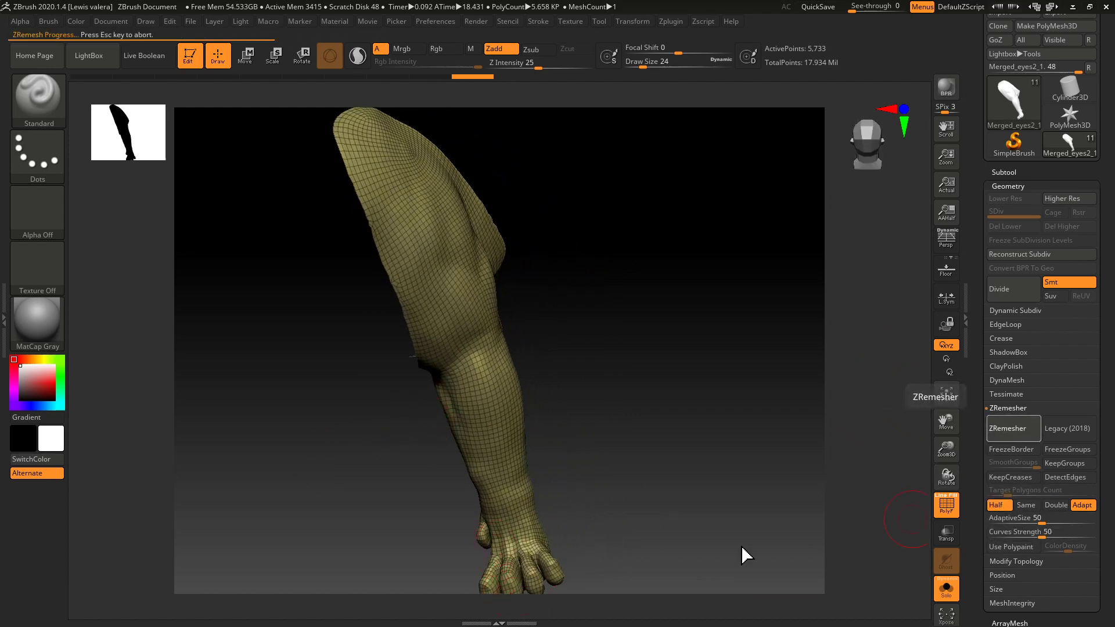
left_click_drag(269, 528, 564, 541)
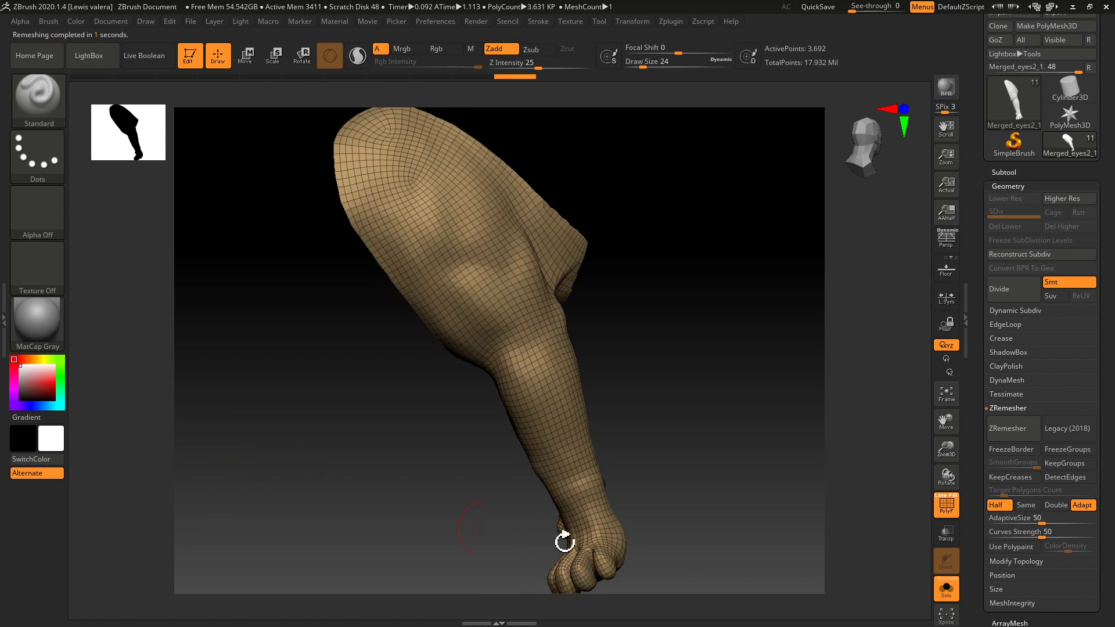
left_click(1008, 433)
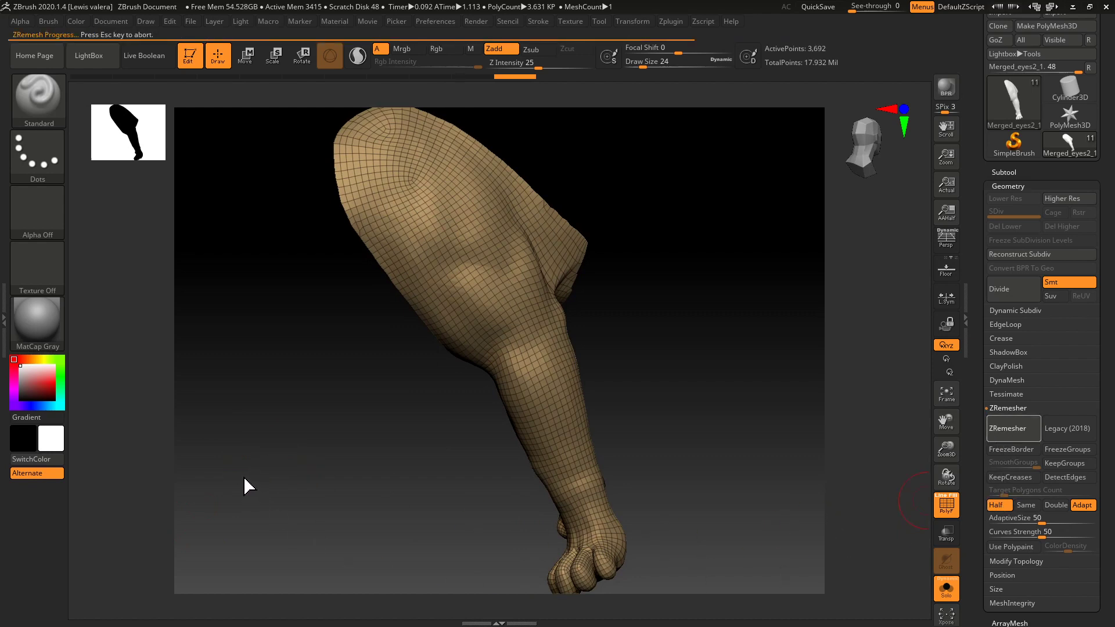
left_click(1007, 429)
Examine the remeshed leg's edge flow around the shoulder, elbow, inner side and paw from several angles.
left_click_drag(274, 403, 489, 572)
left_click_drag(367, 486, 487, 524)
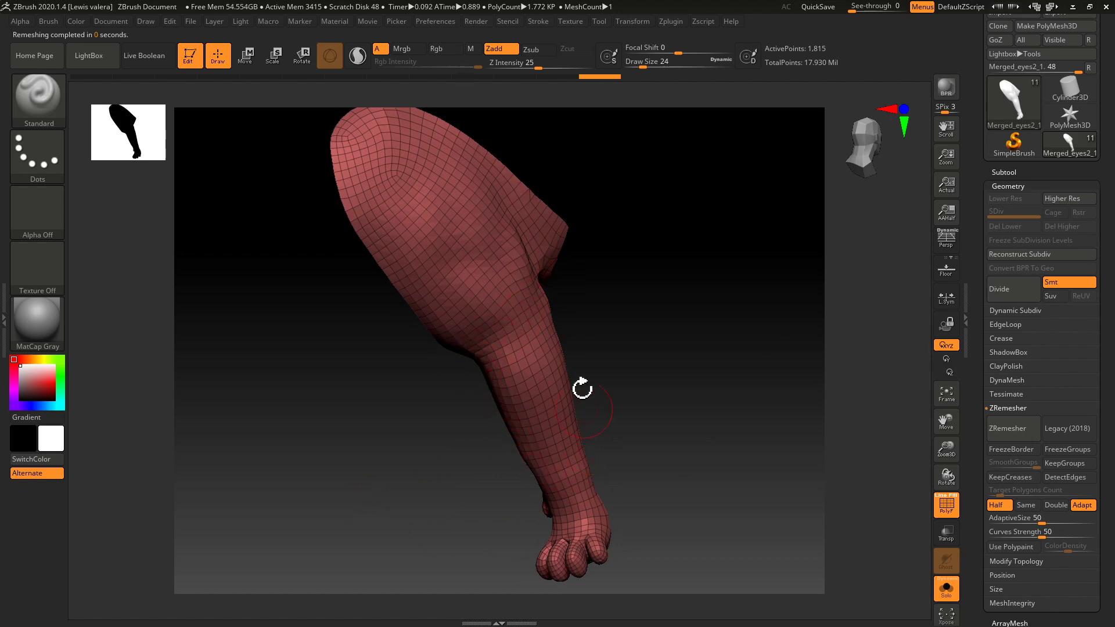
left_click_drag(460, 375, 566, 260)
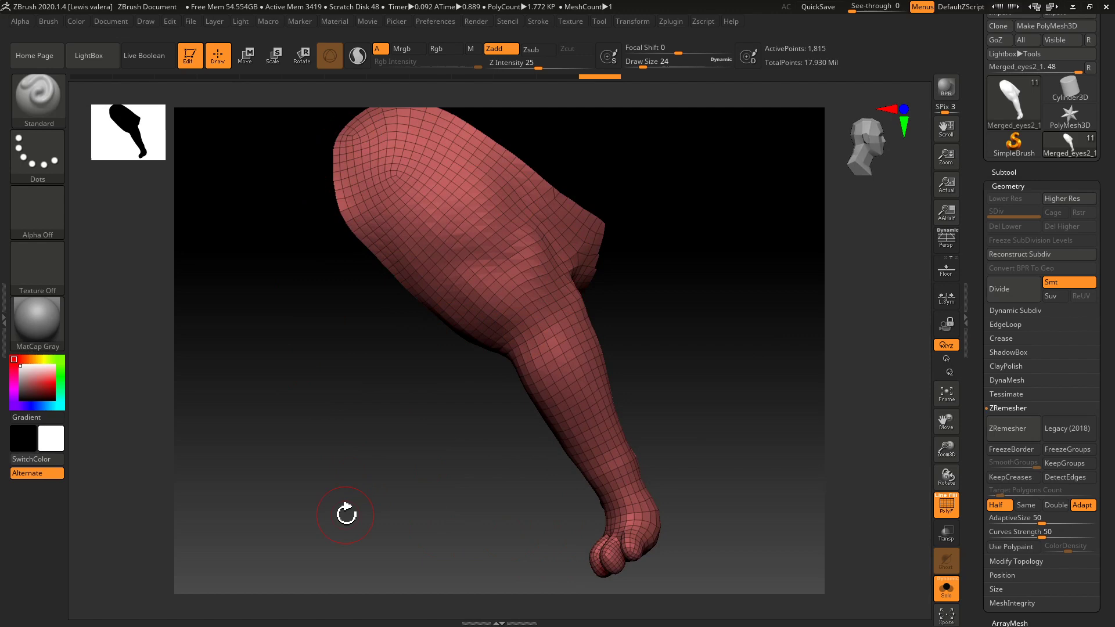
left_click_drag(347, 514, 686, 442)
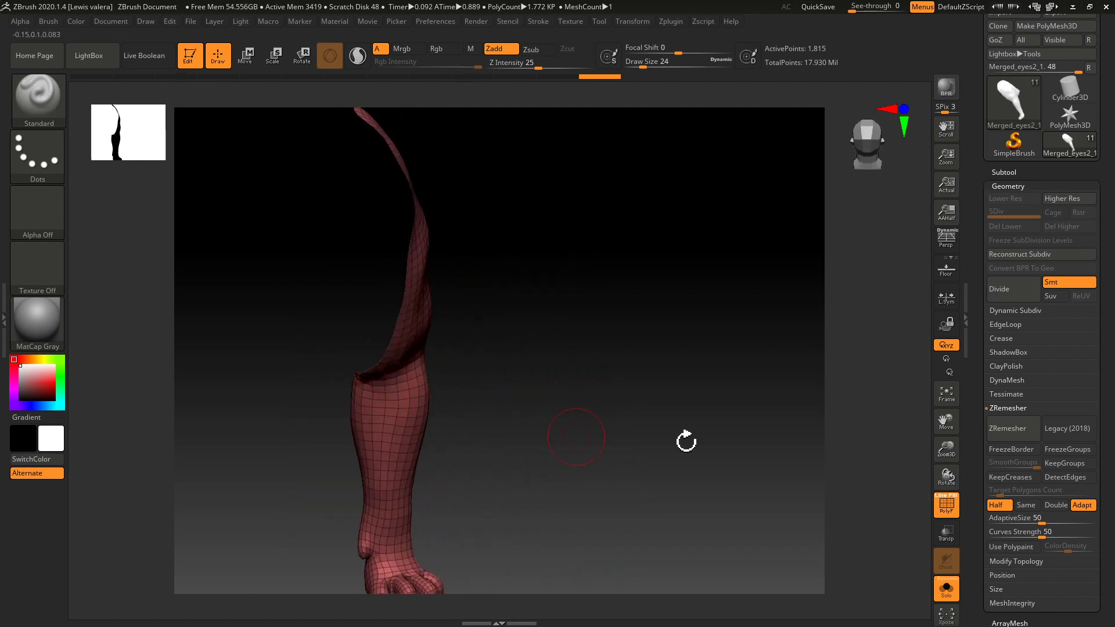
left_click(1009, 186)
left_click_drag(595, 434, 546, 463)
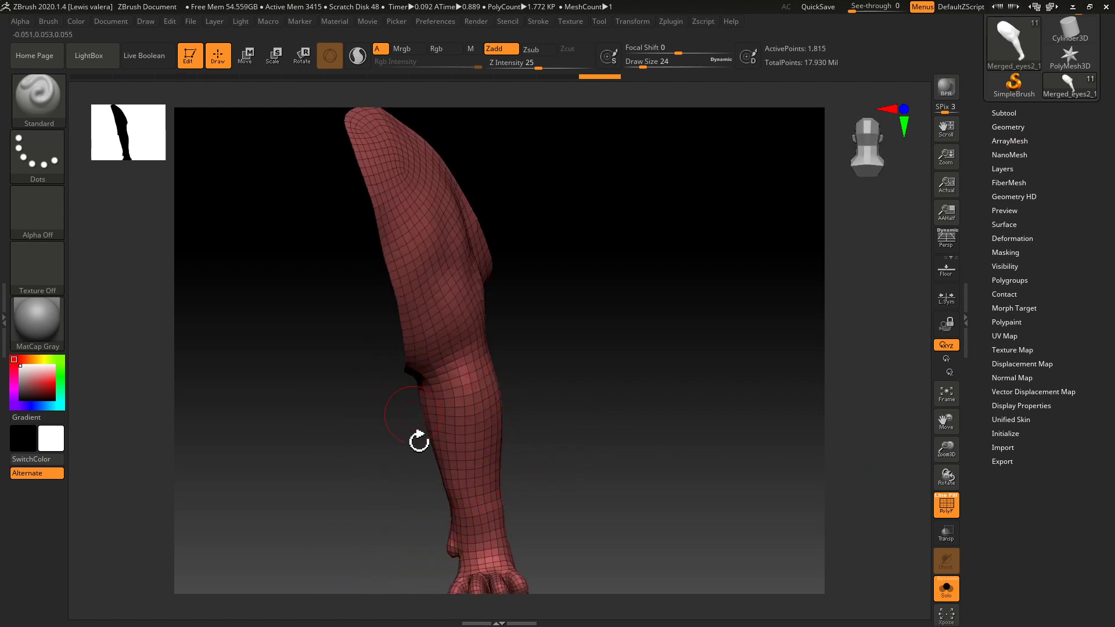
left_click_drag(665, 518, 525, 563)
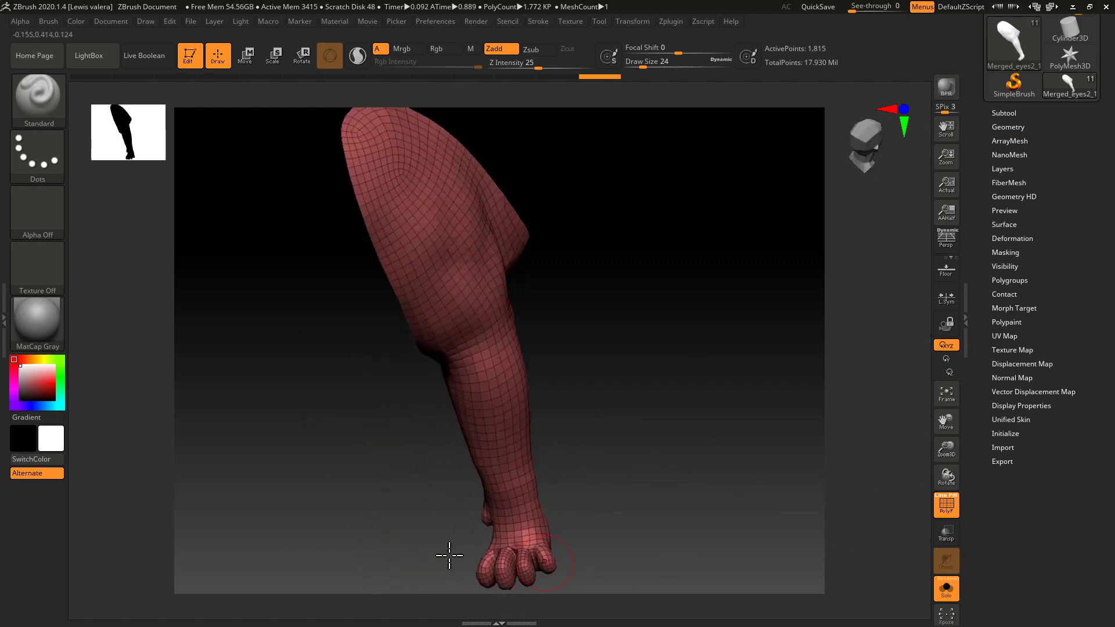
mouse_move(410, 510)
left_mouse_down()
mouse_move(403, 532)
mouse_move(473, 585)
left_mouse_up()
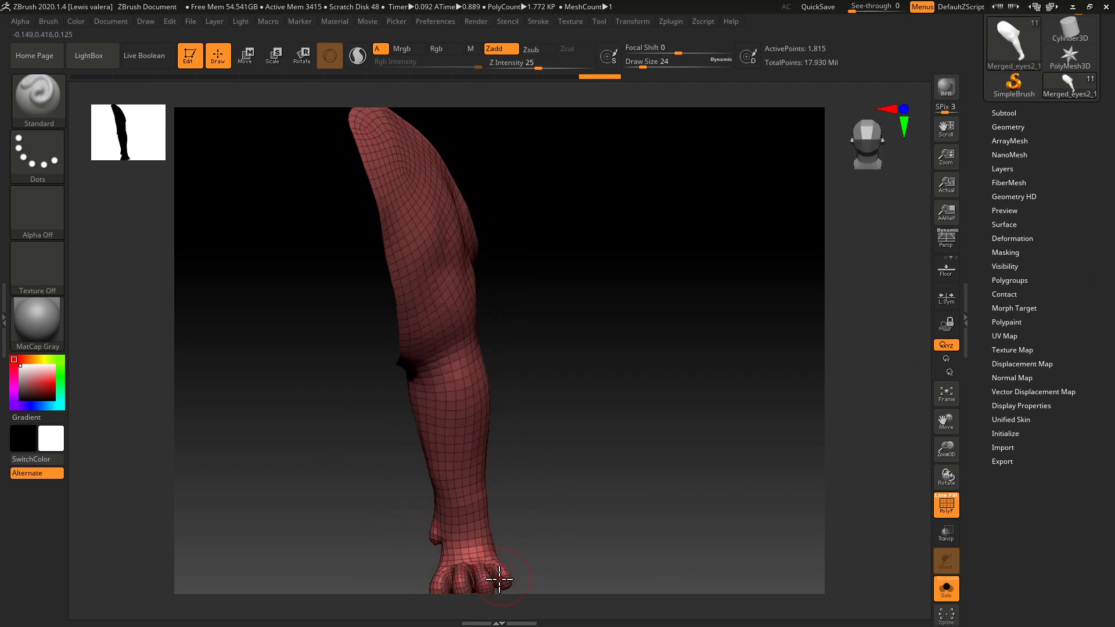
left_click_drag(361, 523, 438, 490)
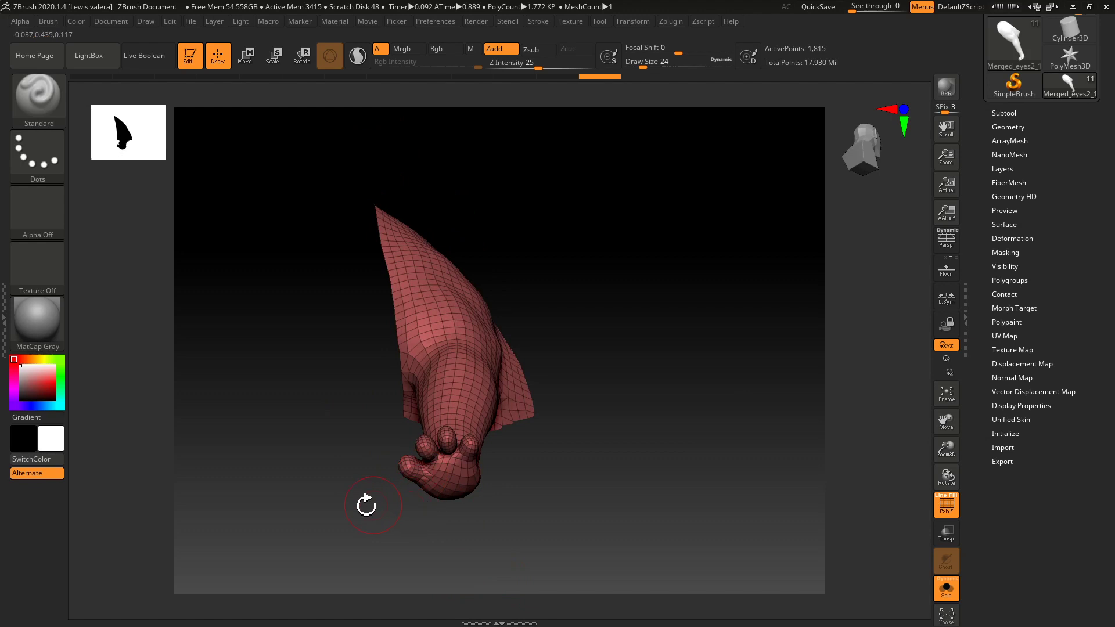
left_click_drag(371, 504, 471, 540)
left_click_drag(531, 462, 361, 526)
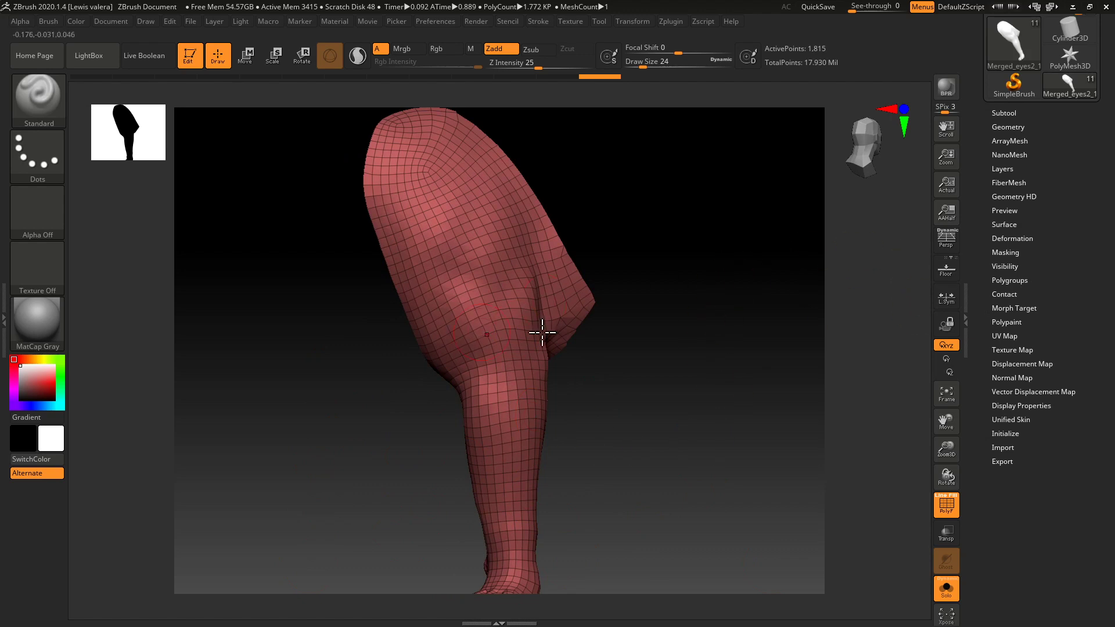
left_click_drag(365, 414, 378, 437)
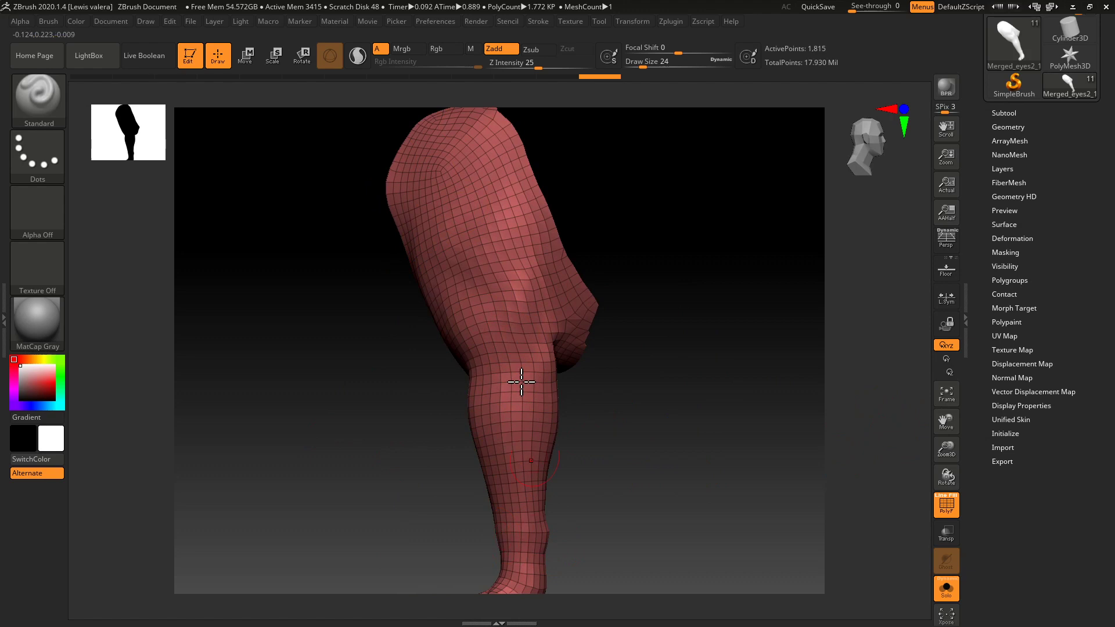
Export the remeshed leg to the Desktop as leg.OBJ in OBJ format.
left_click_drag(978, 249, 981, 369)
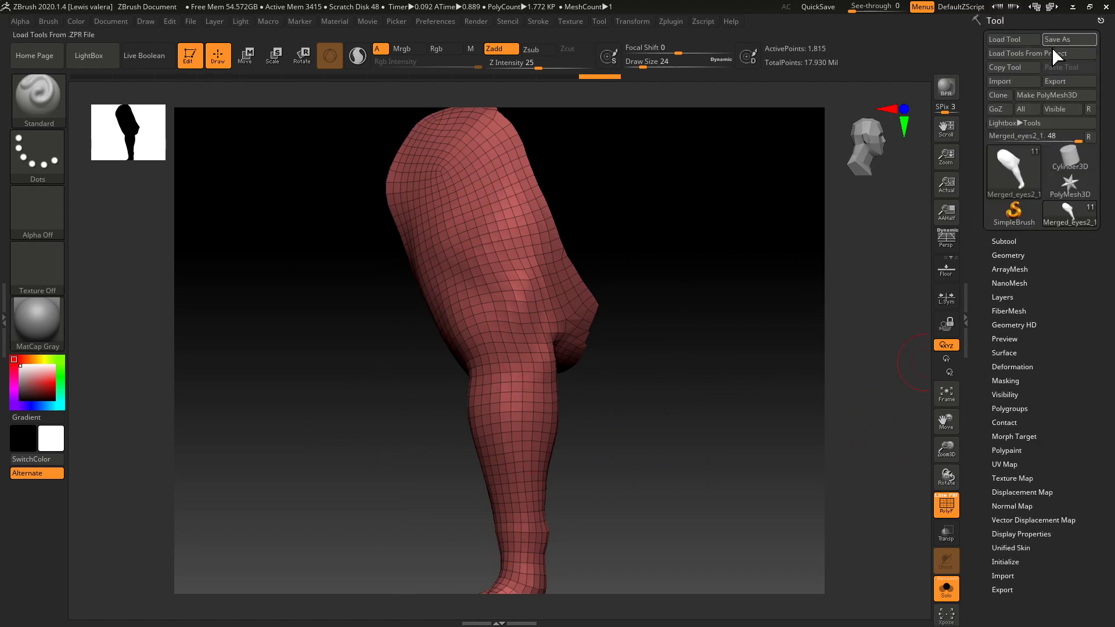
left_click(1048, 81)
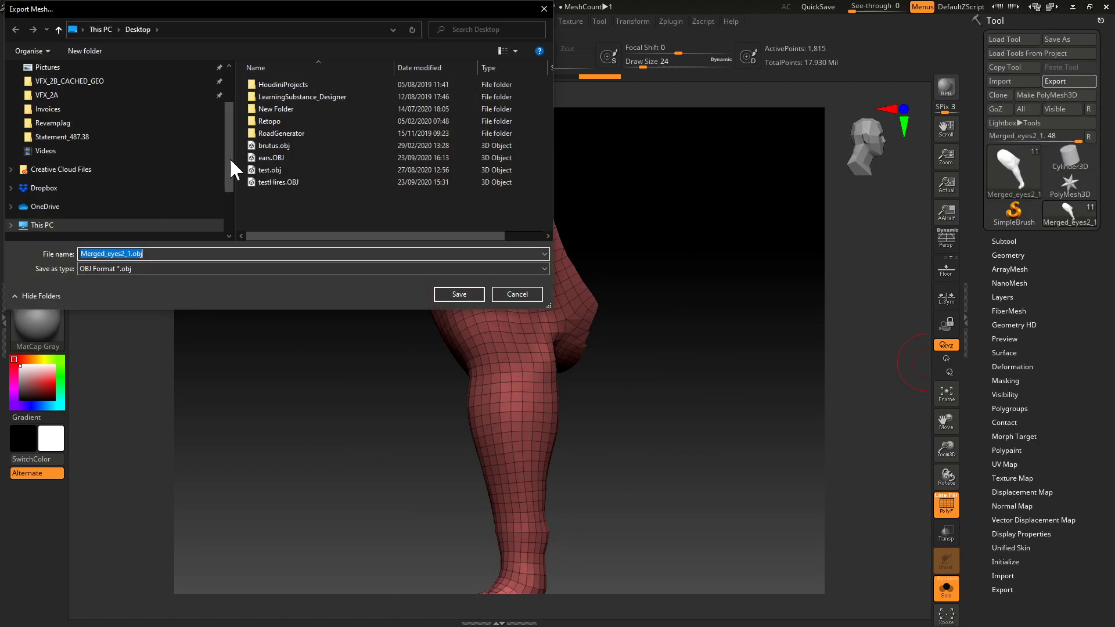
left_click_drag(230, 131, 229, 96)
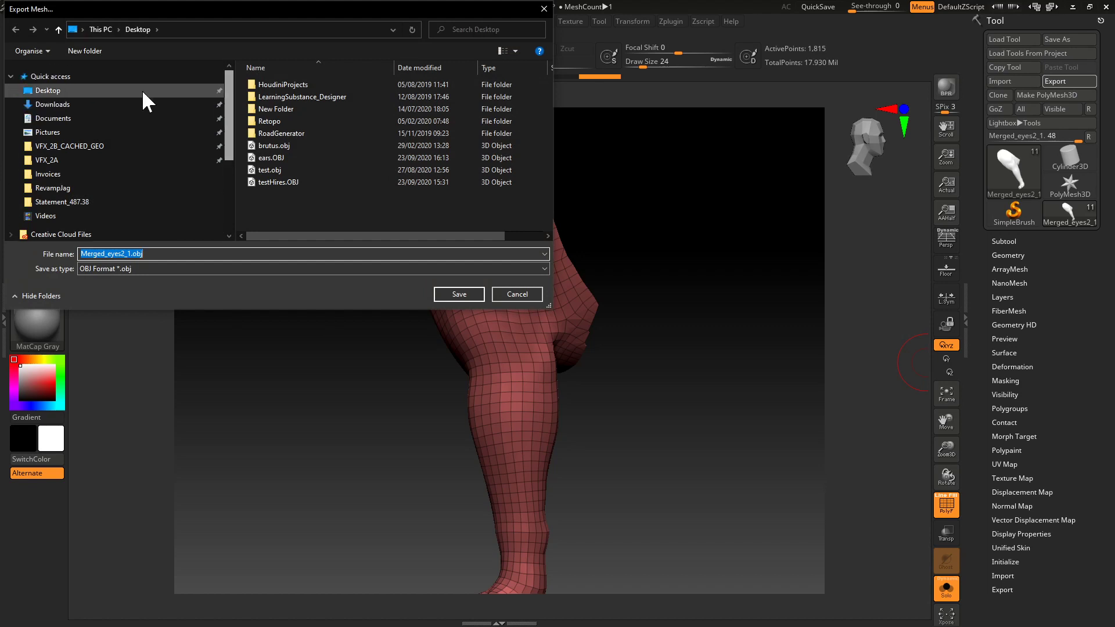
left_click(44, 93)
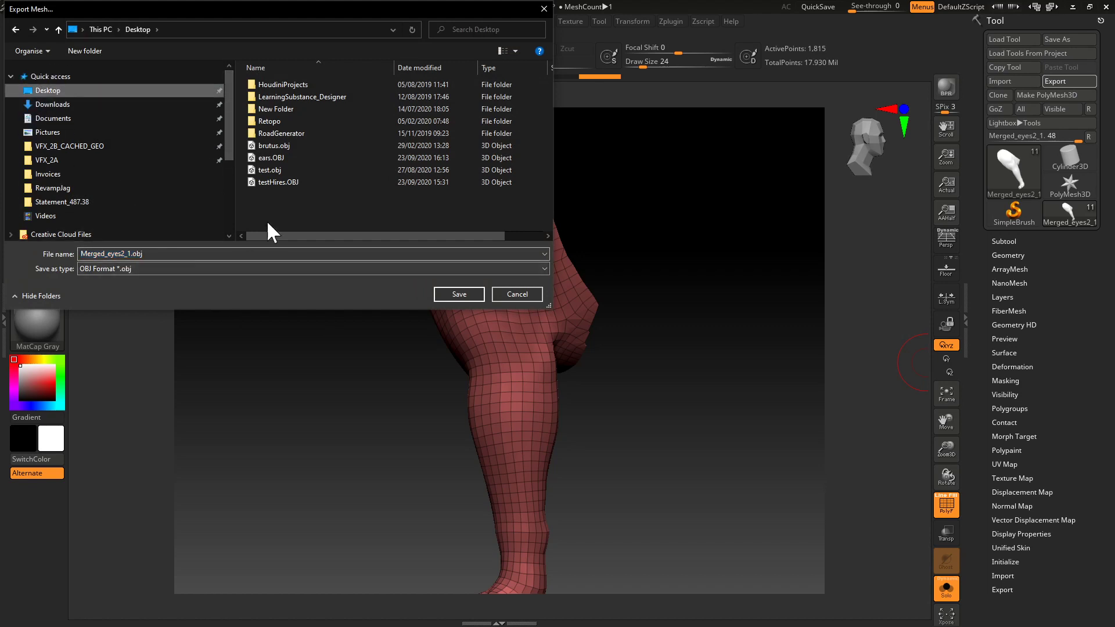
left_click(278, 164)
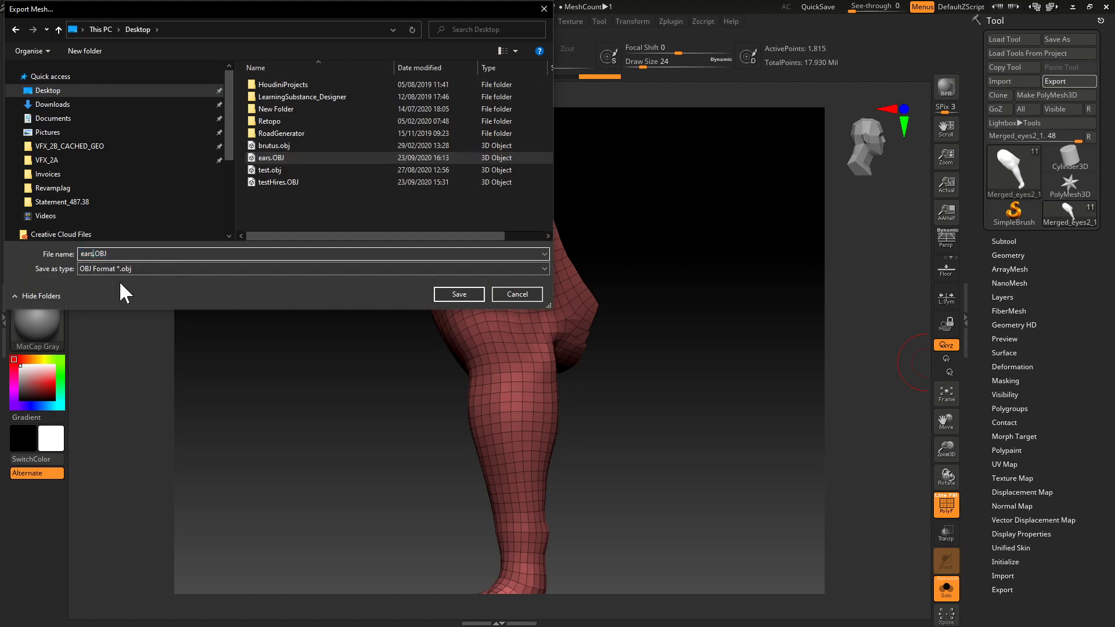
key("BackSpace")
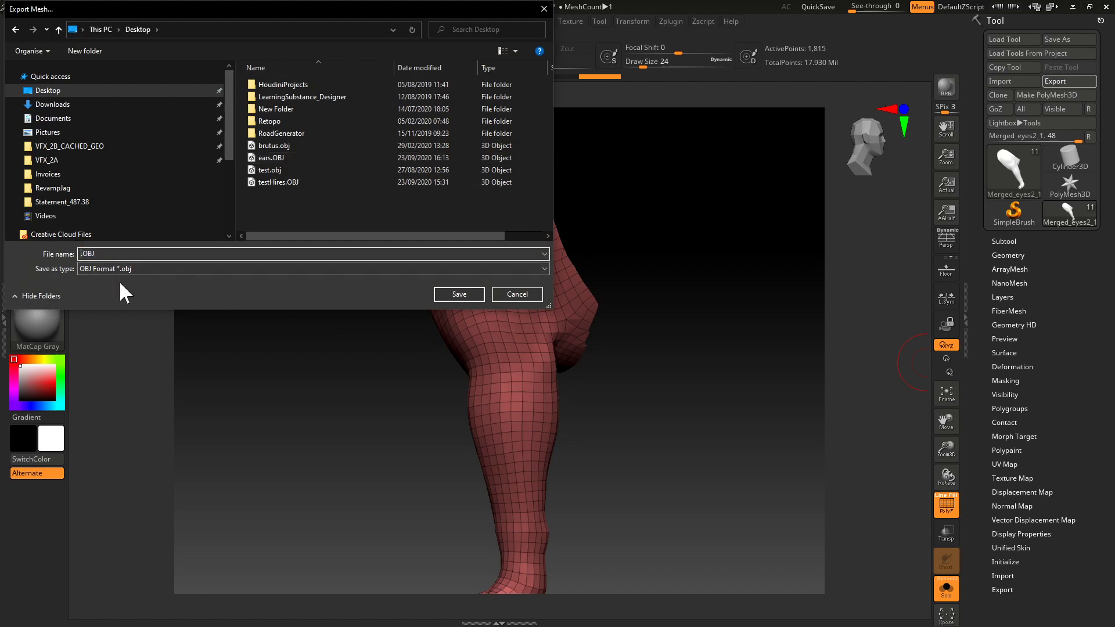
type("leg")
left_click(460, 296)
Switch to Maya and leave Quad Draw for the Move tool, with the cat's head and body in view.
key("alt+Tab")
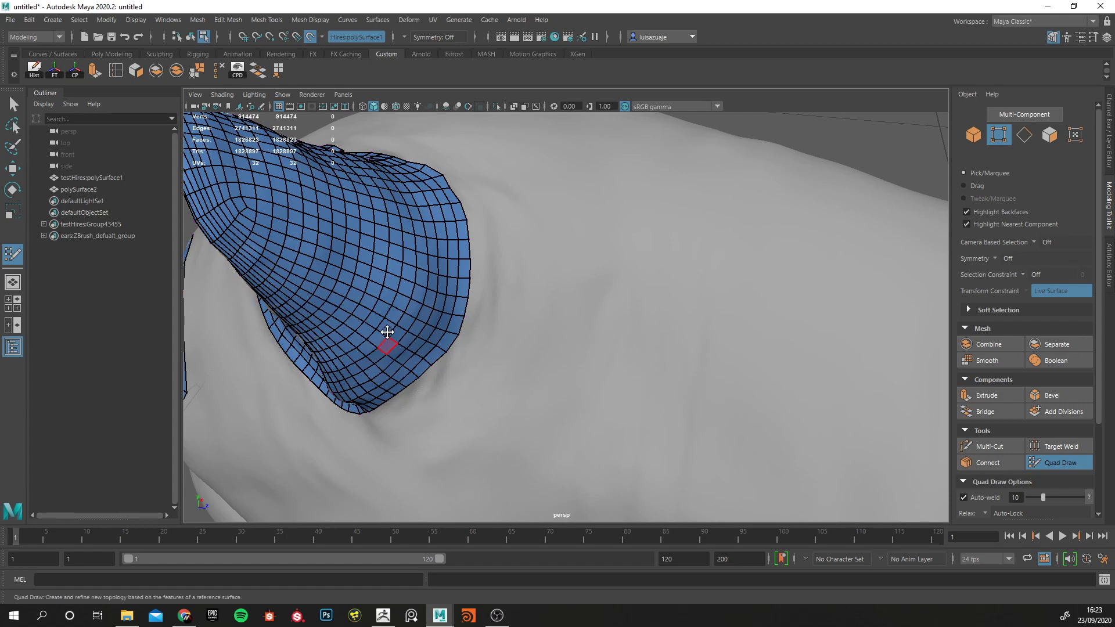
left_click(86, 190)
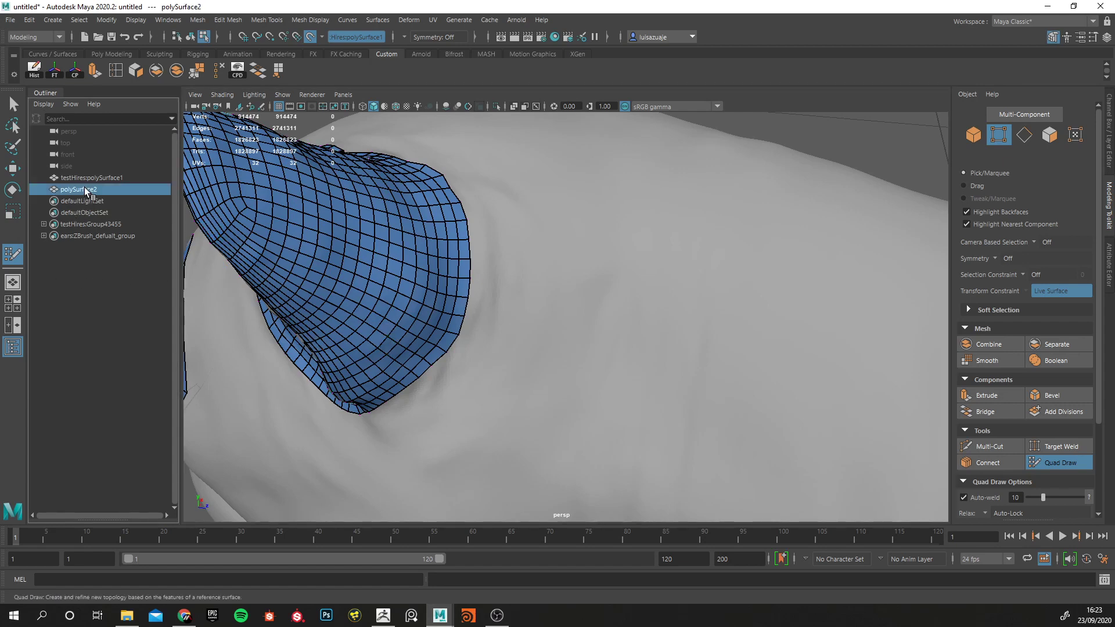
left_click(86, 178)
scroll(465, 263, "down", 10)
left_click_drag(755, 377, 943, 443, "alt")
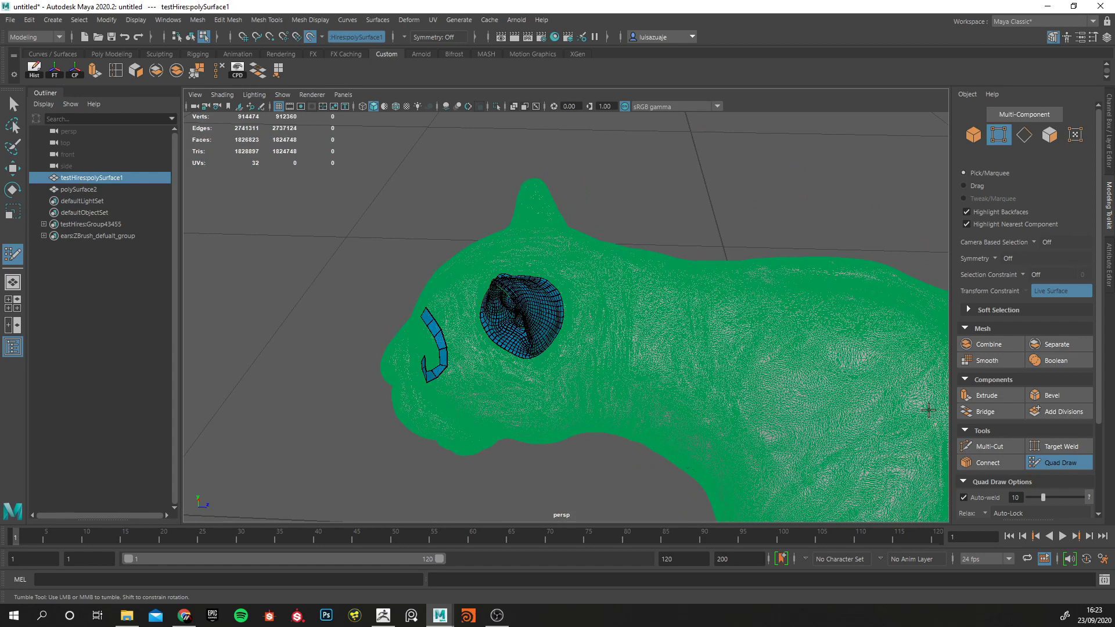
key("w")
left_click(335, 226)
left_click_drag(335, 227, 462, 244, "alt")
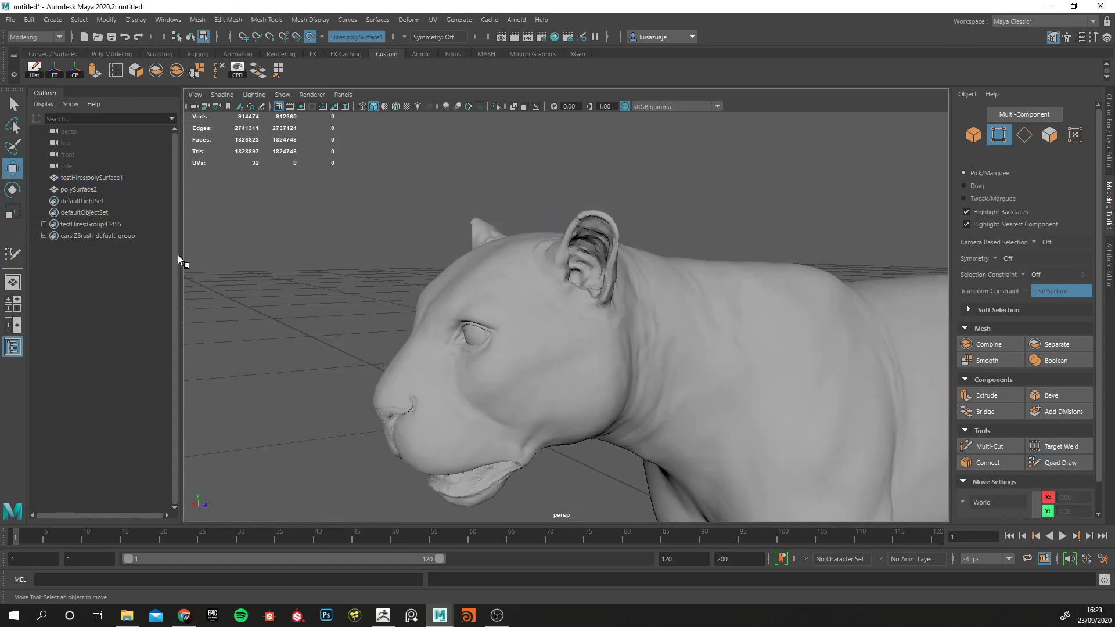
Hide the high-resolution sculpt testHires:polySurface1, leaving the ear and eye topology in the scene.
left_click(76, 190)
left_click_drag(264, 270, 299, 276, "alt")
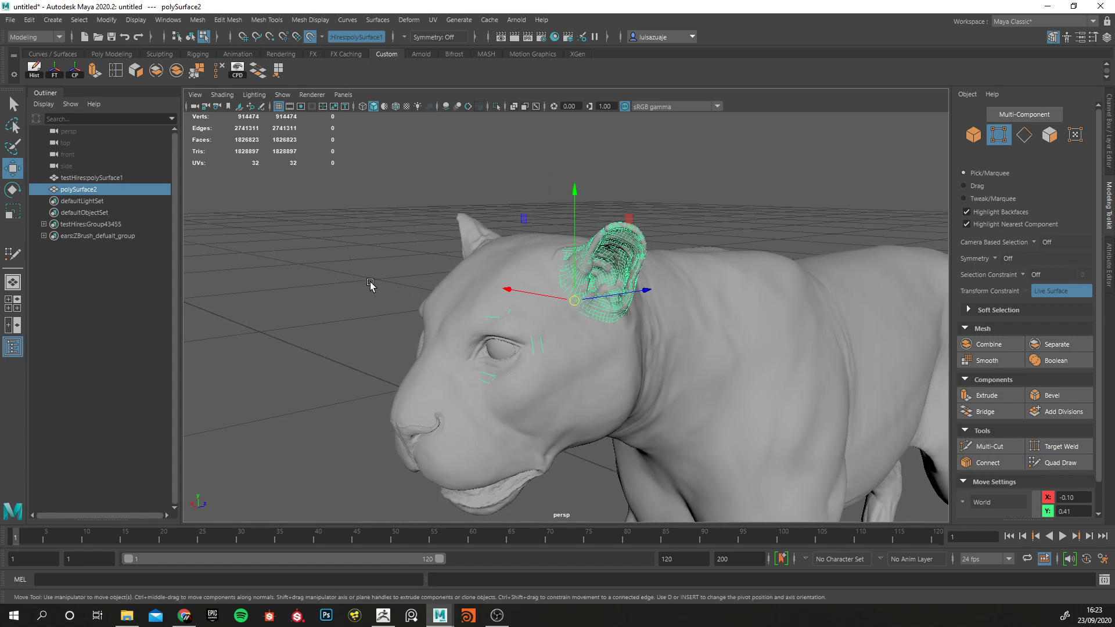
key("ctrl+h")
left_click(107, 178)
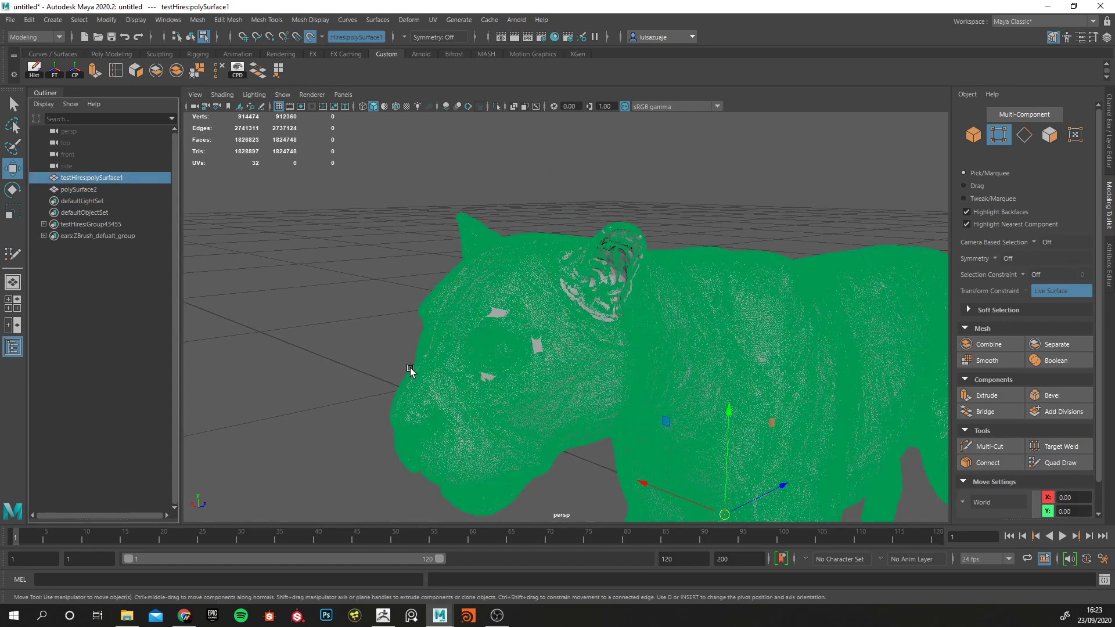
key("ctrl+h")
right_click_drag(510, 250, 450, 251)
left_click(359, 166)
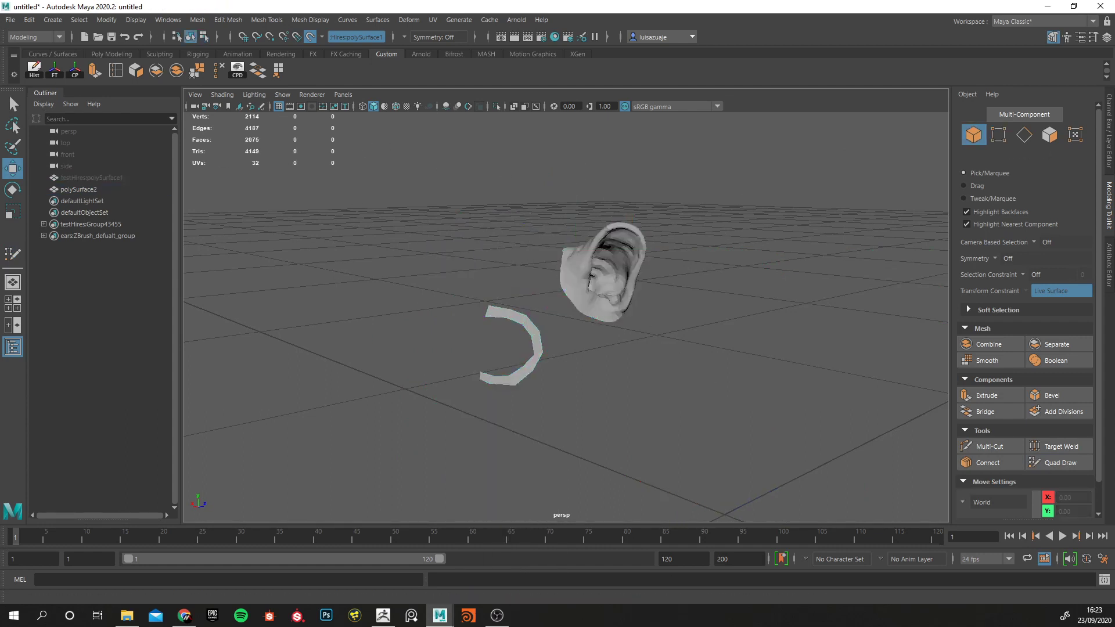
Turn off the live surface and select the ear and eye topology mesh as an object.
left_click(310, 37)
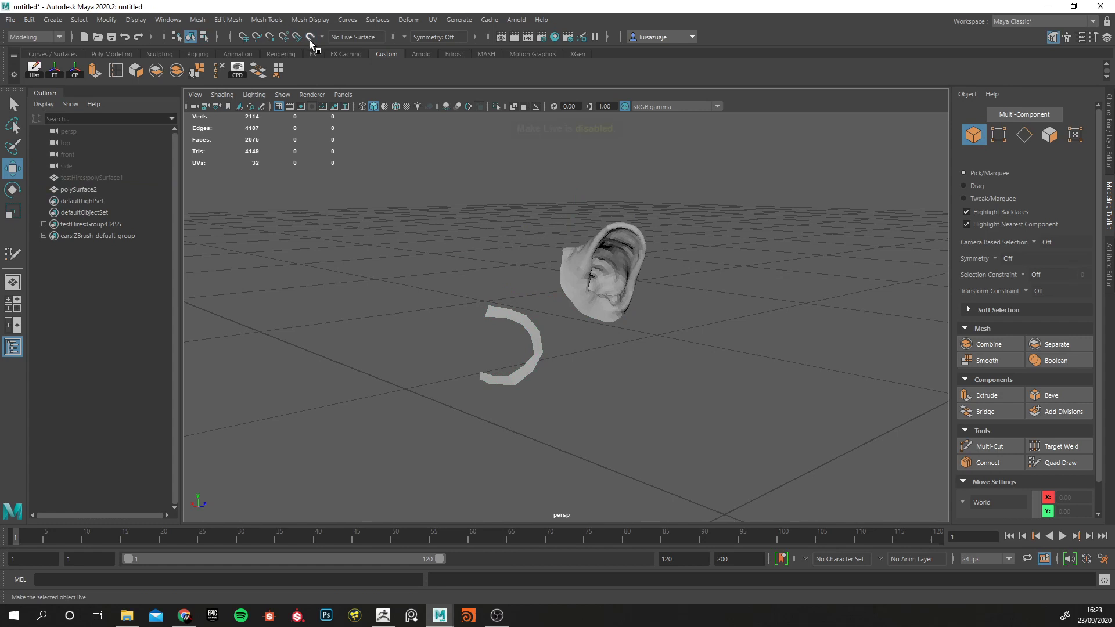
left_click_drag(476, 249, 633, 410)
left_click(301, 240)
left_click_drag(491, 233, 642, 324)
left_click_drag(421, 286, 530, 383)
left_click(400, 267)
mouse_move(403, 270)
left_mouse_down()
mouse_move(479, 347)
mouse_move(494, 407)
left_mouse_up()
left_click_drag(453, 372, 519, 429)
Import leg.OBJ from the Desktop as a single object.
left_click(11, 19)
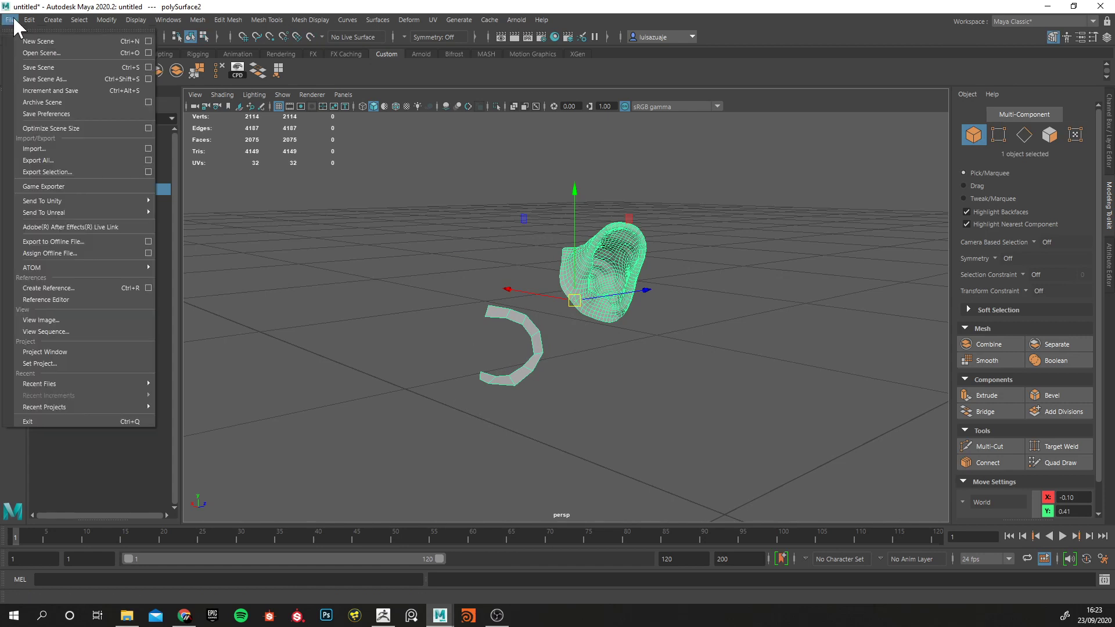
left_click(149, 149)
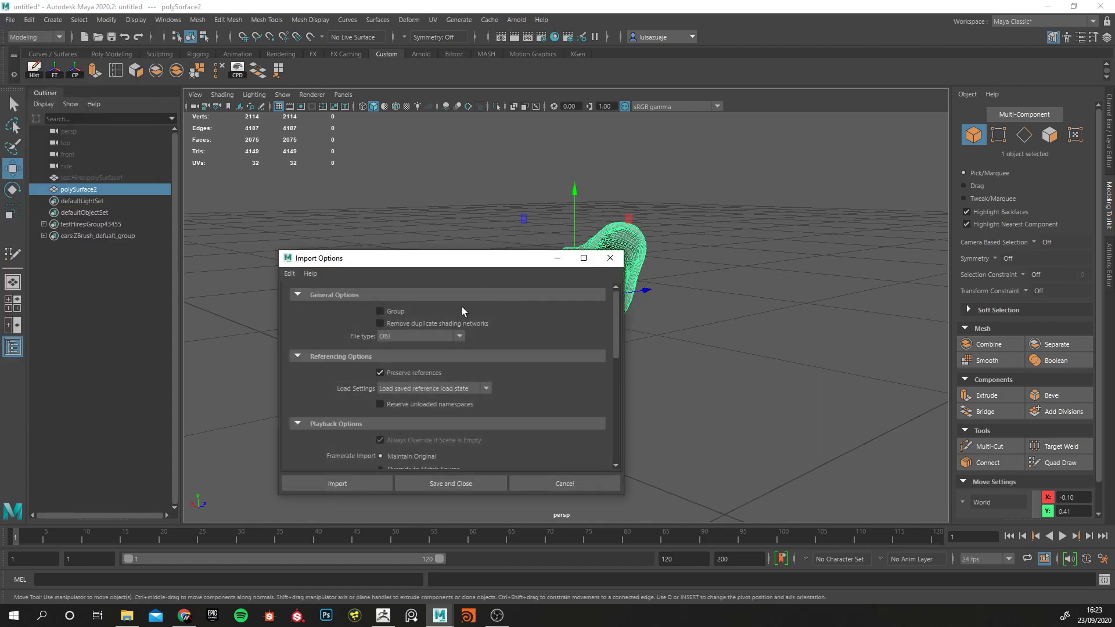
left_click_drag(616, 328, 452, 441)
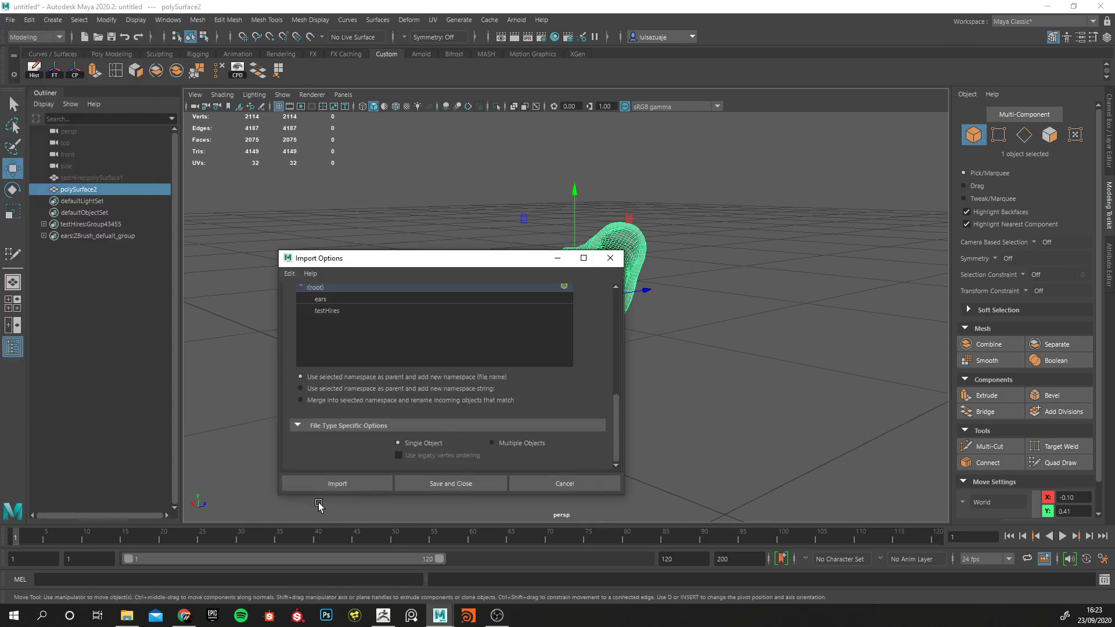
left_click(336, 483)
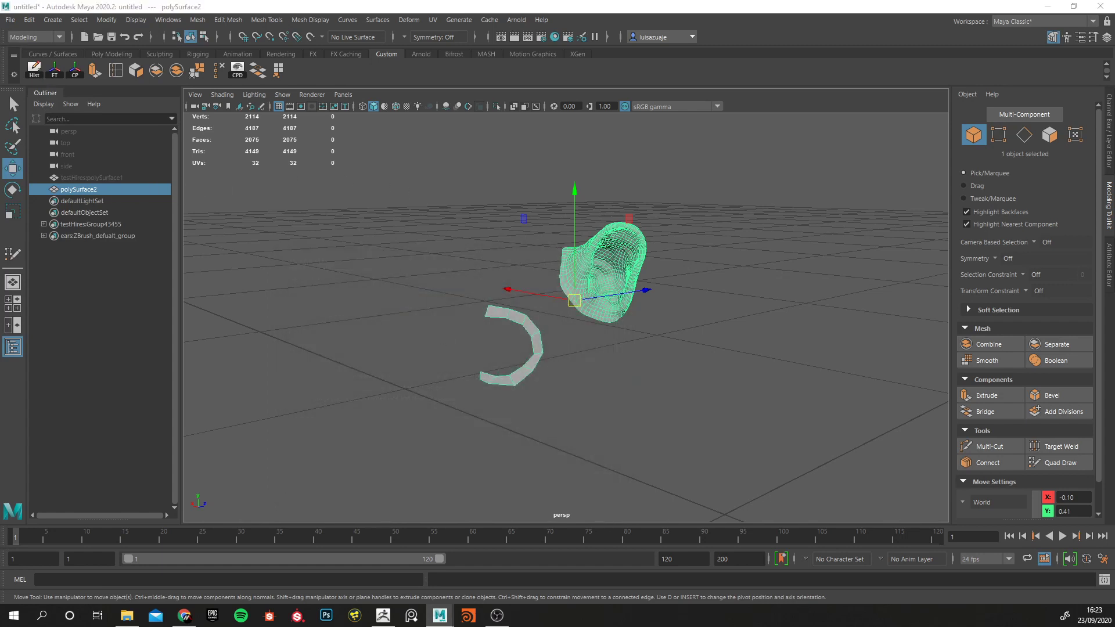
left_click_drag(555, 242, 387, 128)
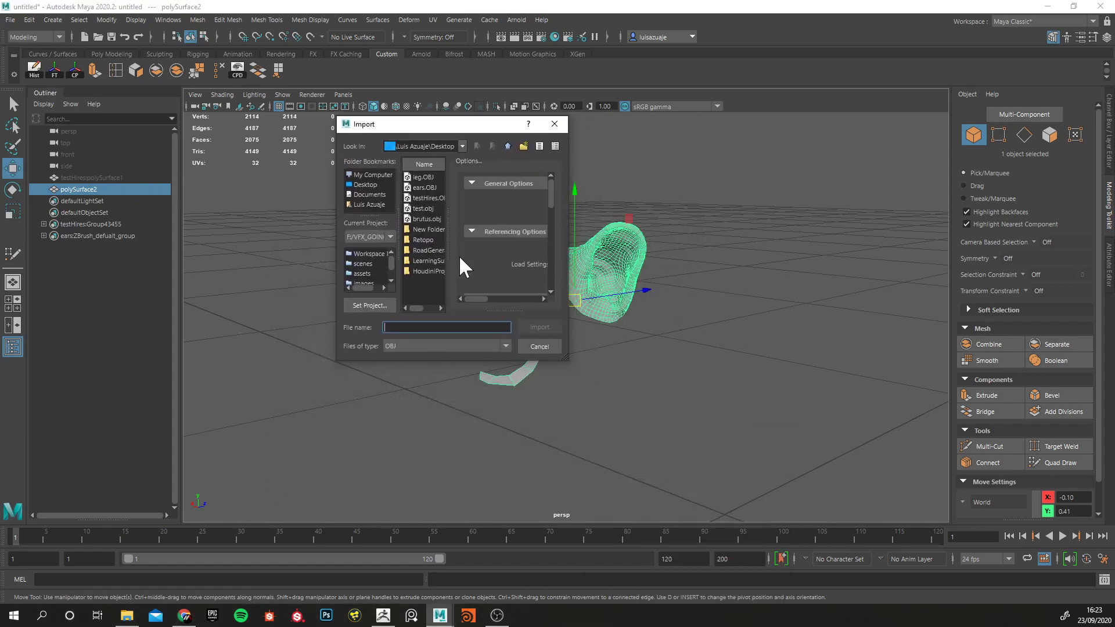
left_click(420, 177)
left_click(539, 328)
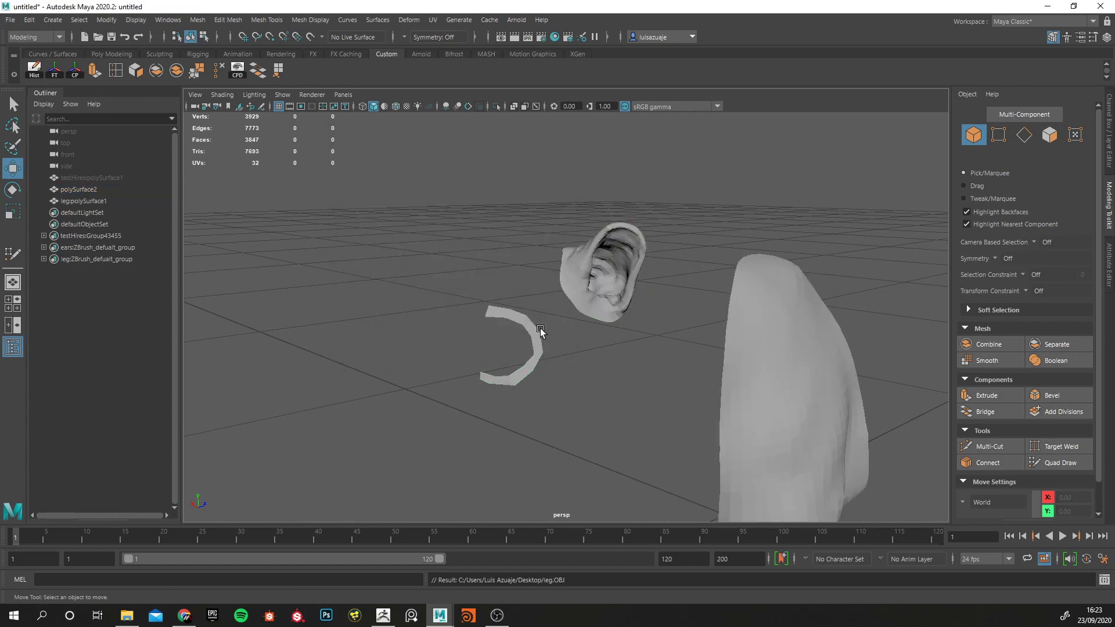
Combine the imported leg with the ear and eye mesh and delete the resulting mesh's history.
right_click_drag(710, 373, 593, 361, "alt")
left_click_drag(593, 361, 511, 352, "alt")
middle_click_drag(571, 410, 516, 348, "alt")
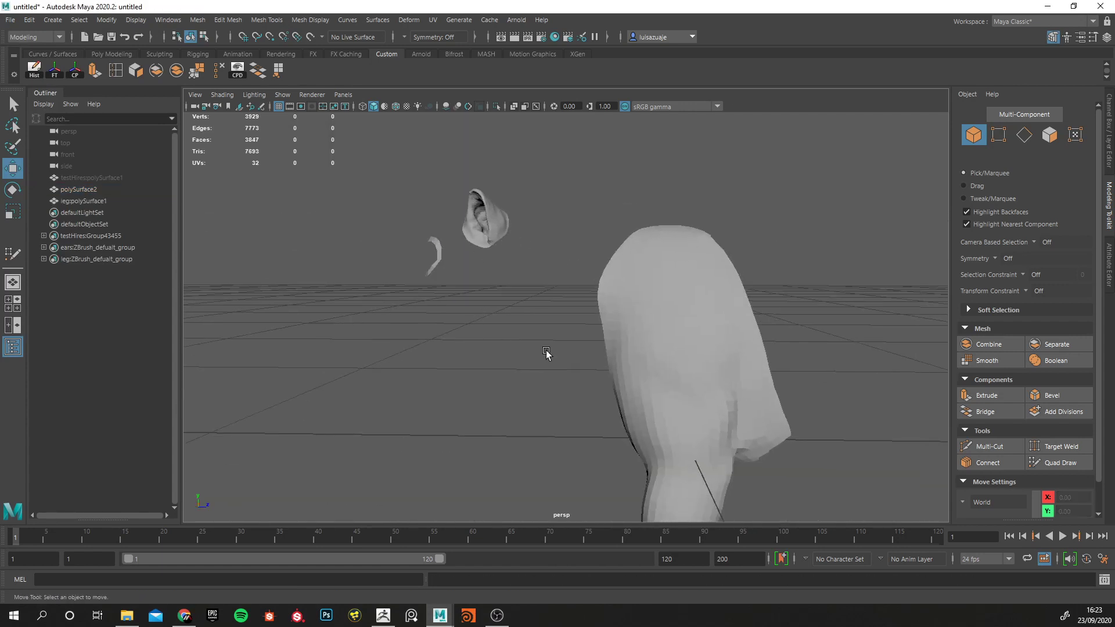
left_click(636, 377)
left_click(459, 218, "shift")
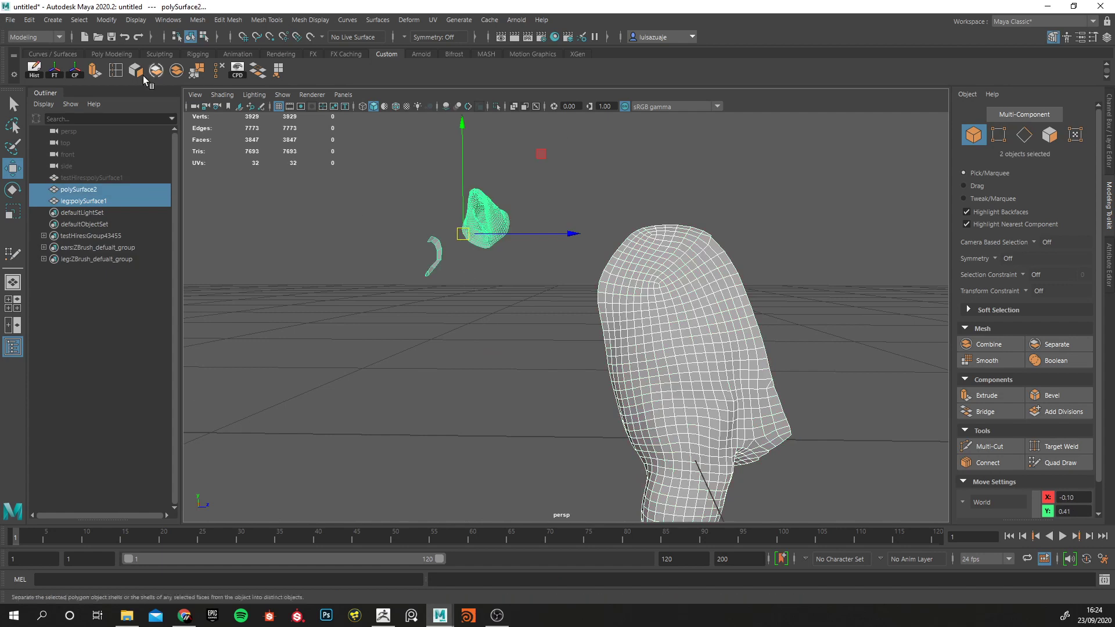
left_click(198, 19)
left_click(220, 62)
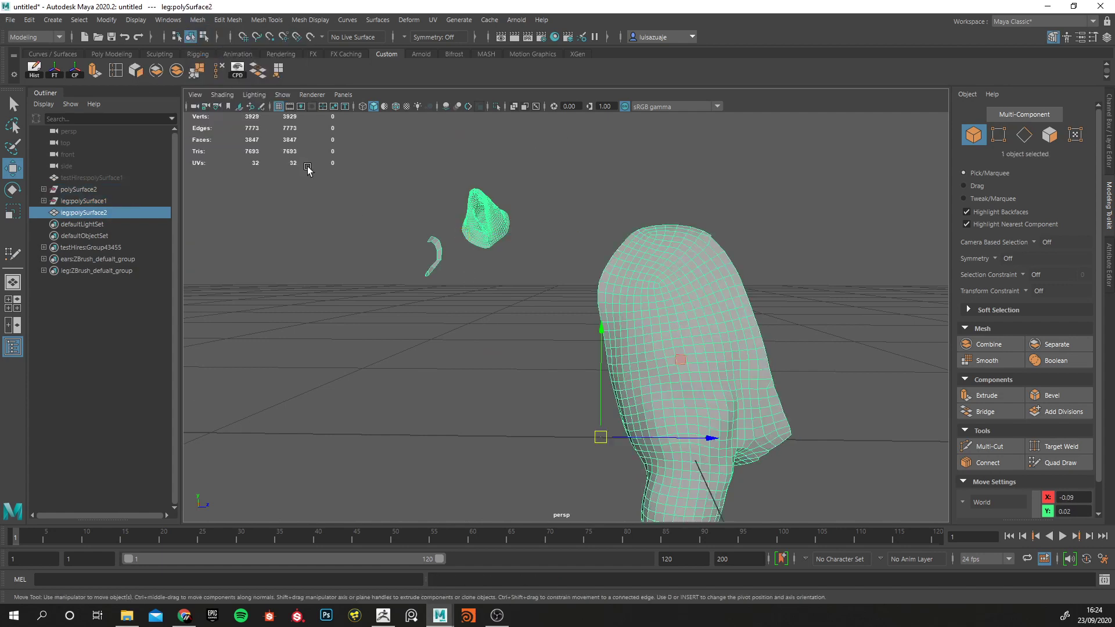
left_click(36, 70)
Unhide the high-resolution sculpt testHires:polySurface1 and make it the live surface.
left_click_drag(213, 213, 248, 242, "alt")
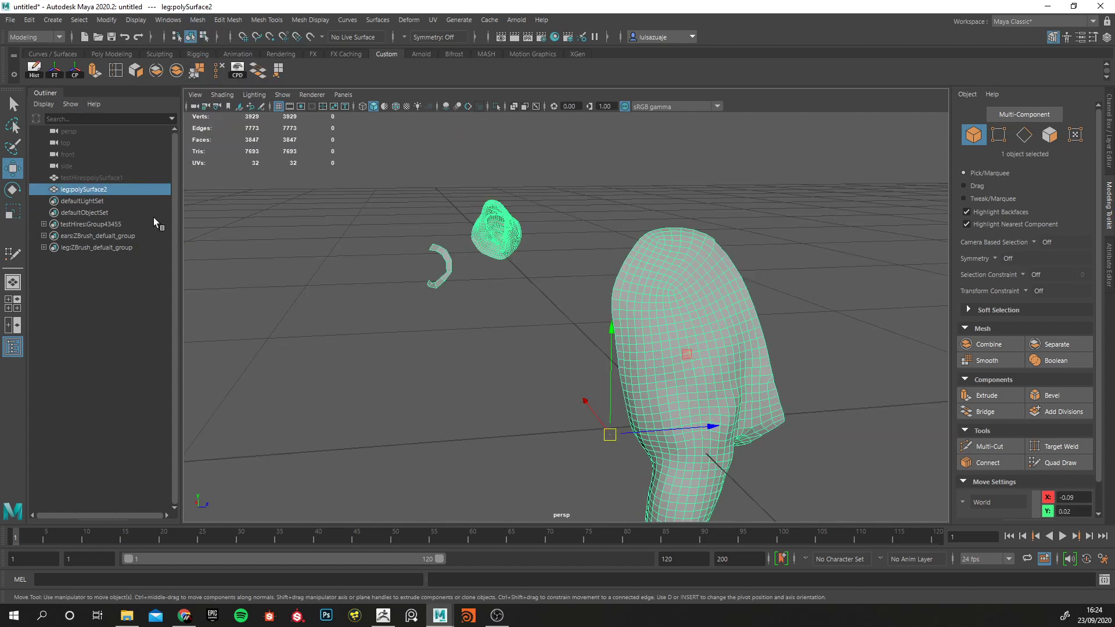
left_click(84, 177)
key("h")
left_click_drag(460, 272, 686, 311, "alt")
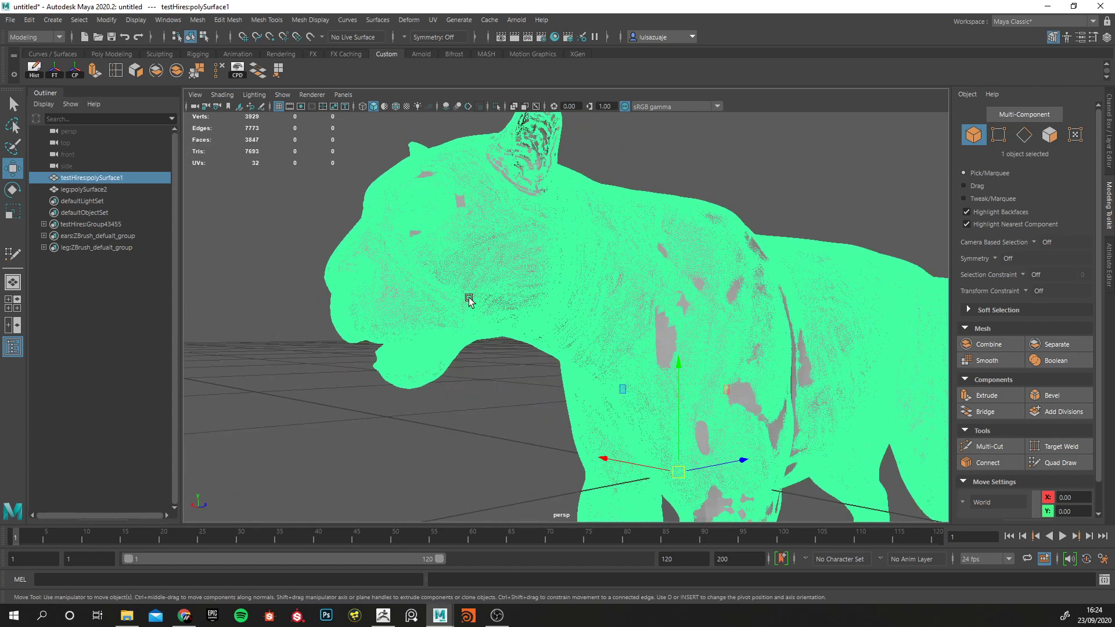
left_click(310, 37)
Activate Quad Draw on the combined mesh leg:polySurface2 and bring the shoulder's border into working view.
left_click(84, 190)
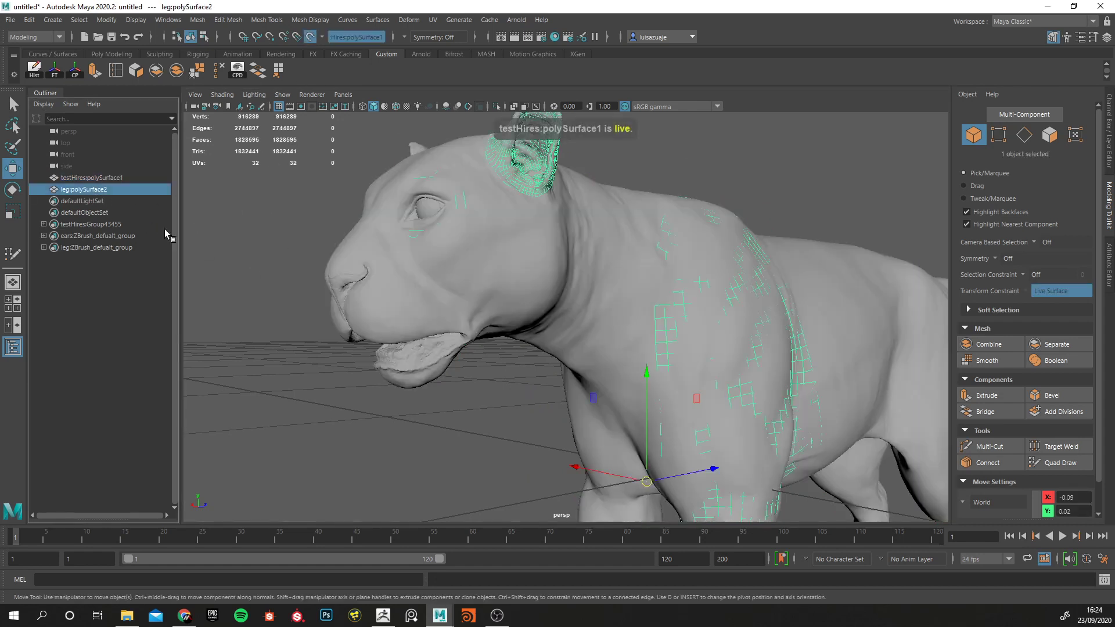
left_click(1053, 463)
mouse_move(518, 266)
left_mouse_down("alt")
mouse_move(581, 273)
mouse_move(567, 294)
left_mouse_up("alt")
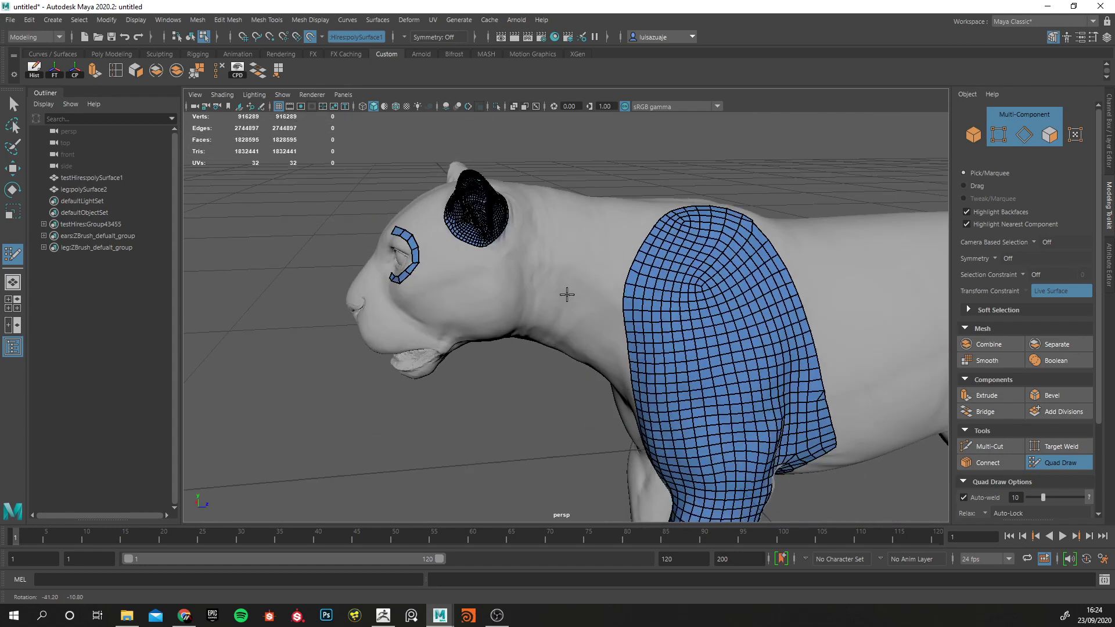
middle_click_drag(567, 294, 509, 205, "alt")
left_click_drag(508, 205, 568, 252, "alt")
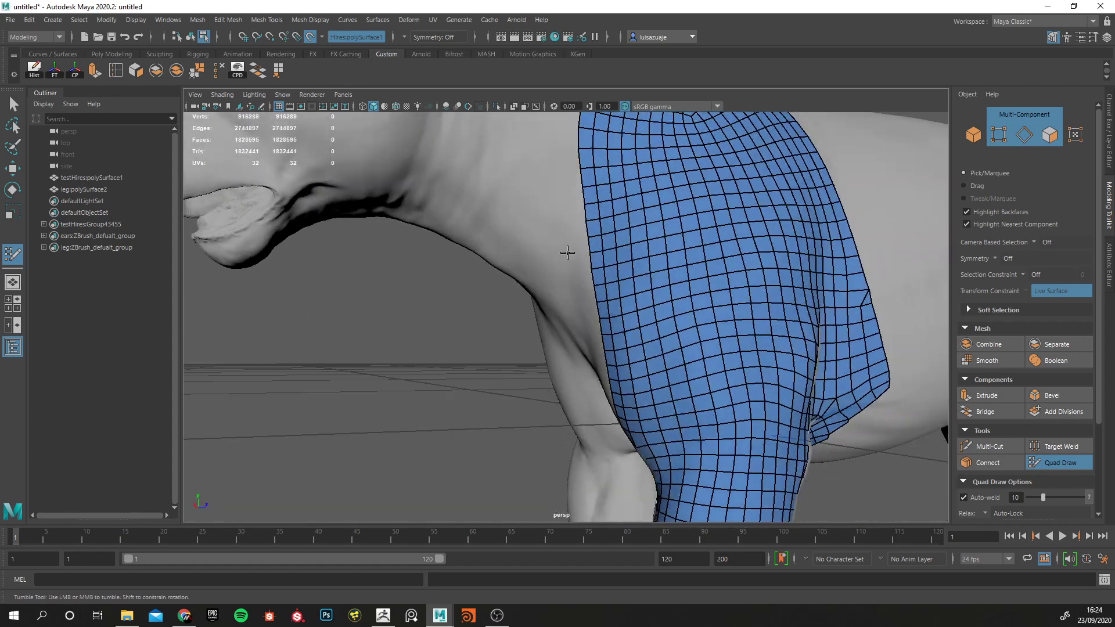
left_click_drag(551, 155, 585, 261, "alt")
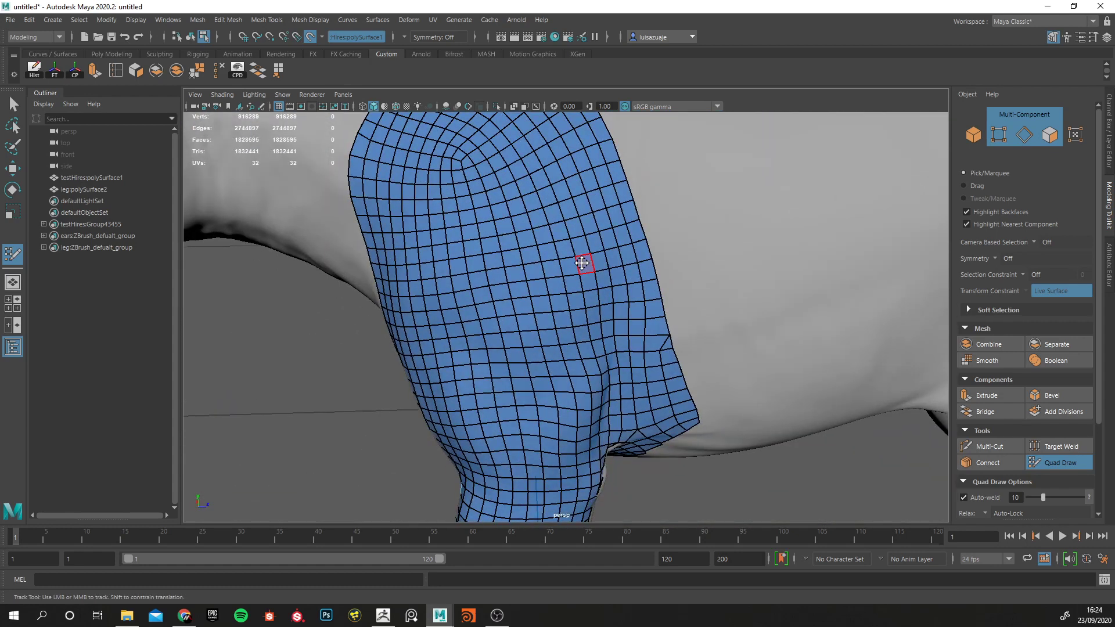
middle_click_drag(585, 261, 575, 297, "alt")
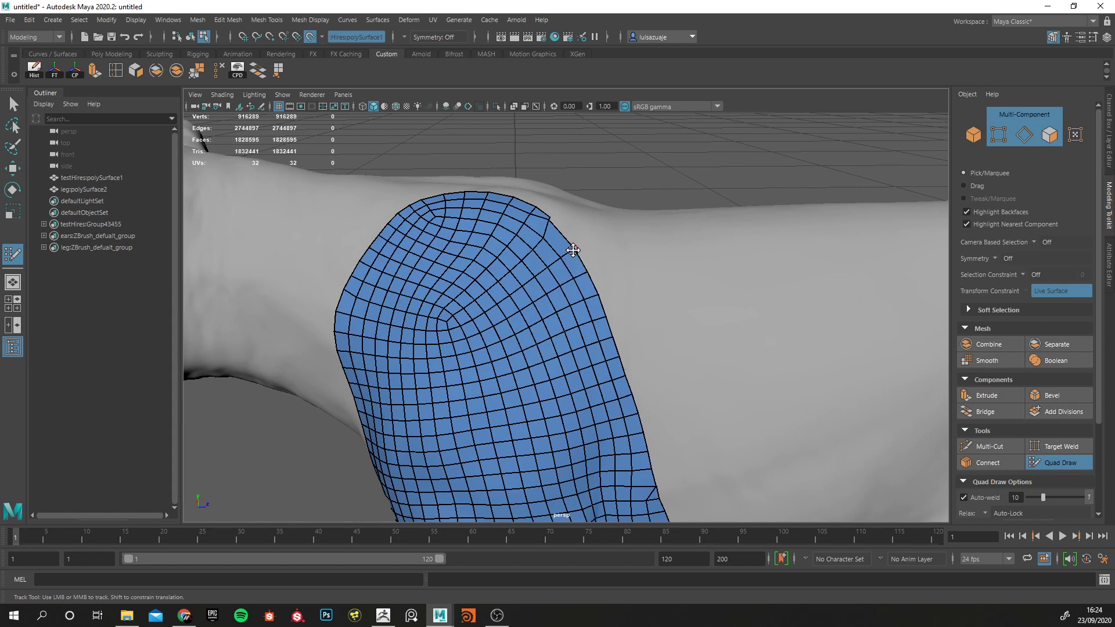
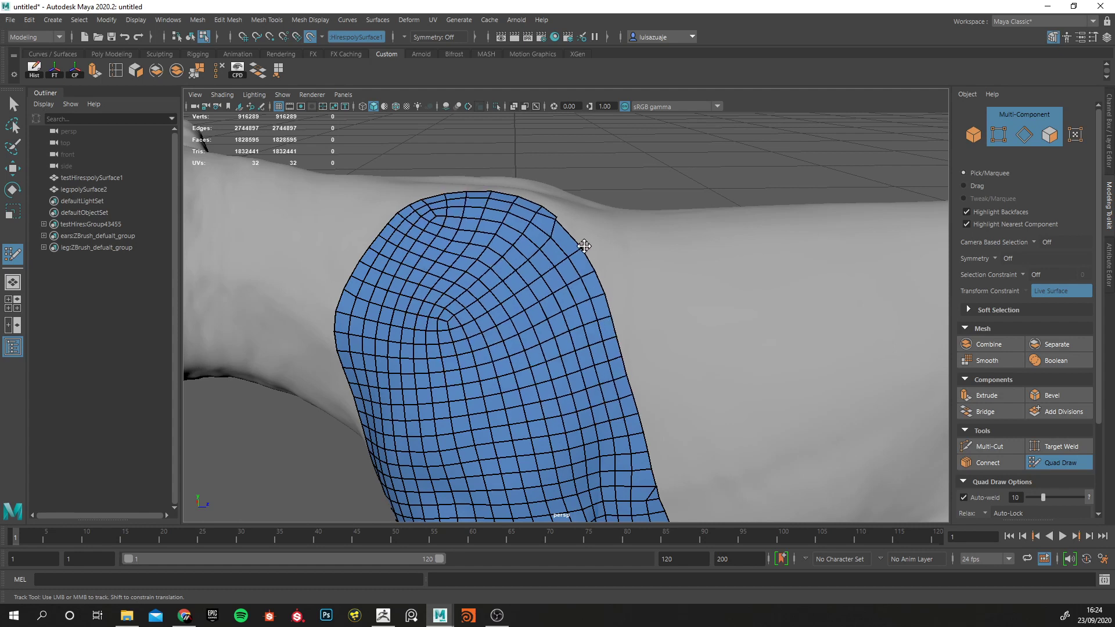
Examine the leg topology around the shoulder, chest border and inner upper leg against the sculpt.
left_click_drag(573, 249, 608, 278, "alt")
middle_click_drag(607, 278, 621, 278, "alt")
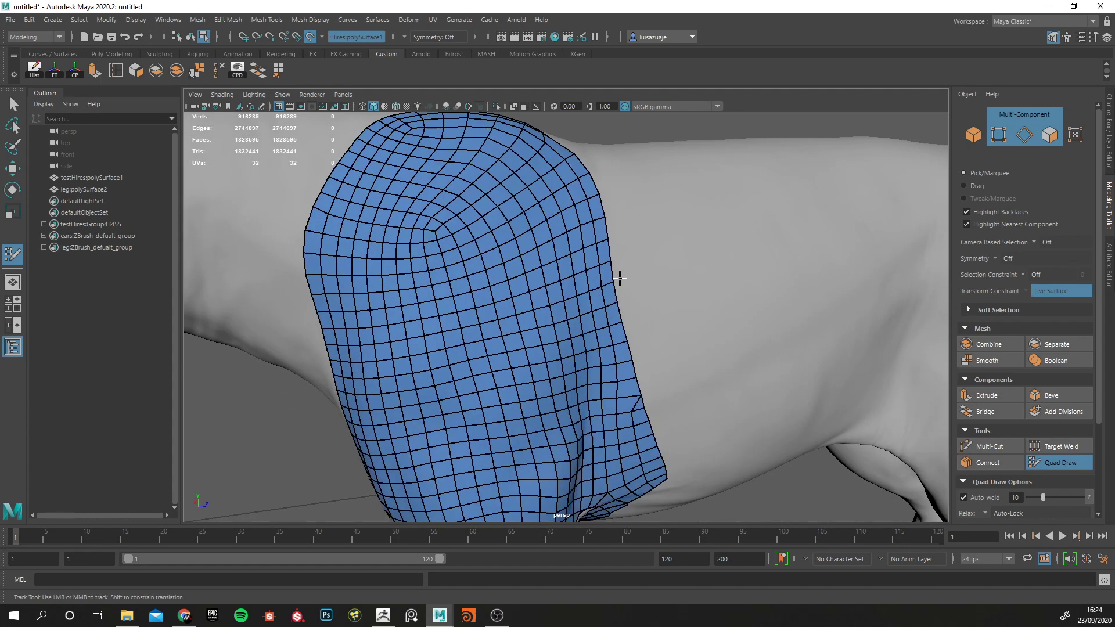
left_click_drag(630, 266, 453, 262, "alt")
middle_click_drag(445, 263, 423, 258)
left_click_drag(428, 313, 521, 295, "alt")
middle_click_drag(521, 295, 545, 223, "alt")
mouse_move(548, 221)
left_mouse_down()
mouse_move(498, 218)
mouse_move(517, 244)
mouse_move(542, 242)
left_mouse_up()
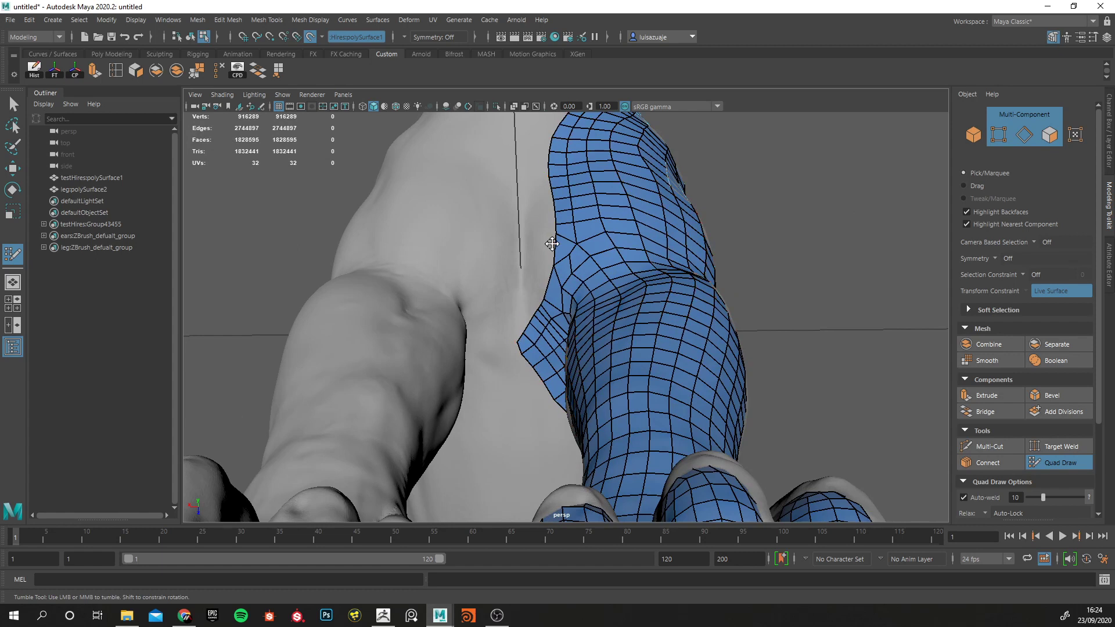
left_click_drag(514, 362, 381, 187, "alt")
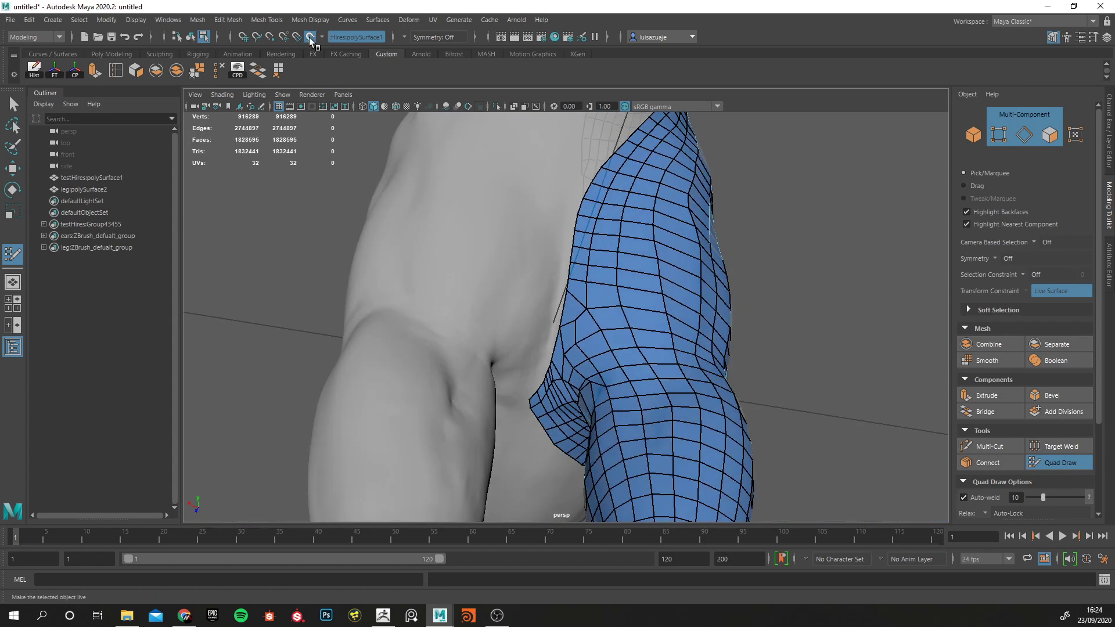
Examine how the topology of the front paw, toes and dewclaw fits the high-resolution sculpt from several sides.
left_click_drag(478, 272, 419, 407, "alt")
middle_click_drag(418, 406, 569, 236, "alt")
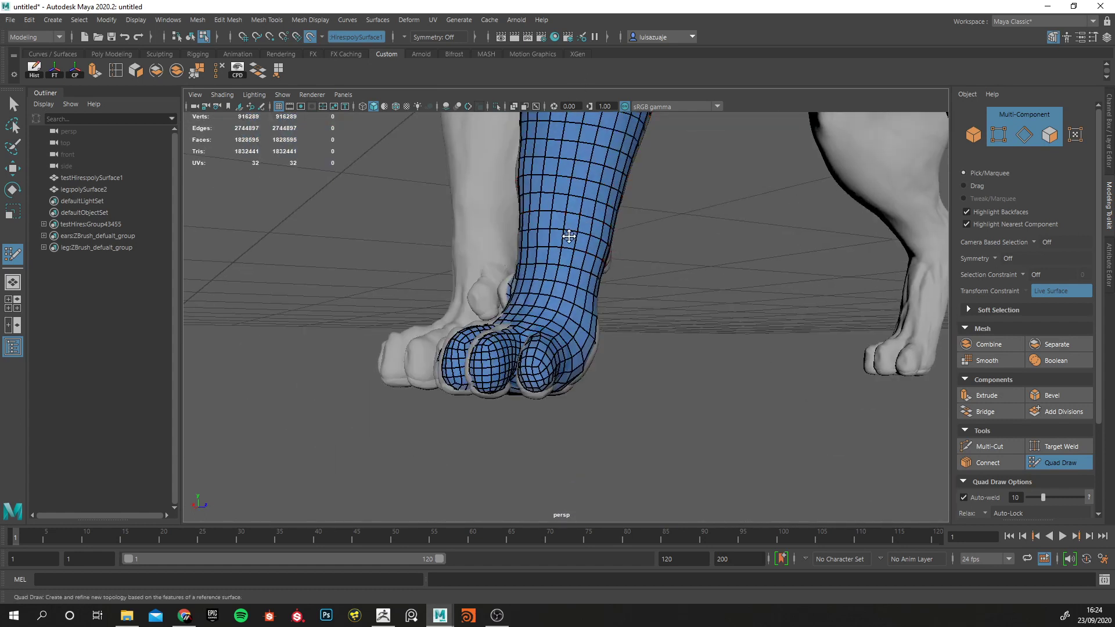
right_click_drag(569, 236, 628, 261, "alt")
left_click_drag(627, 261, 608, 299, "alt")
middle_click_drag(608, 298, 566, 241, "alt")
left_click_drag(566, 241, 496, 238, "alt")
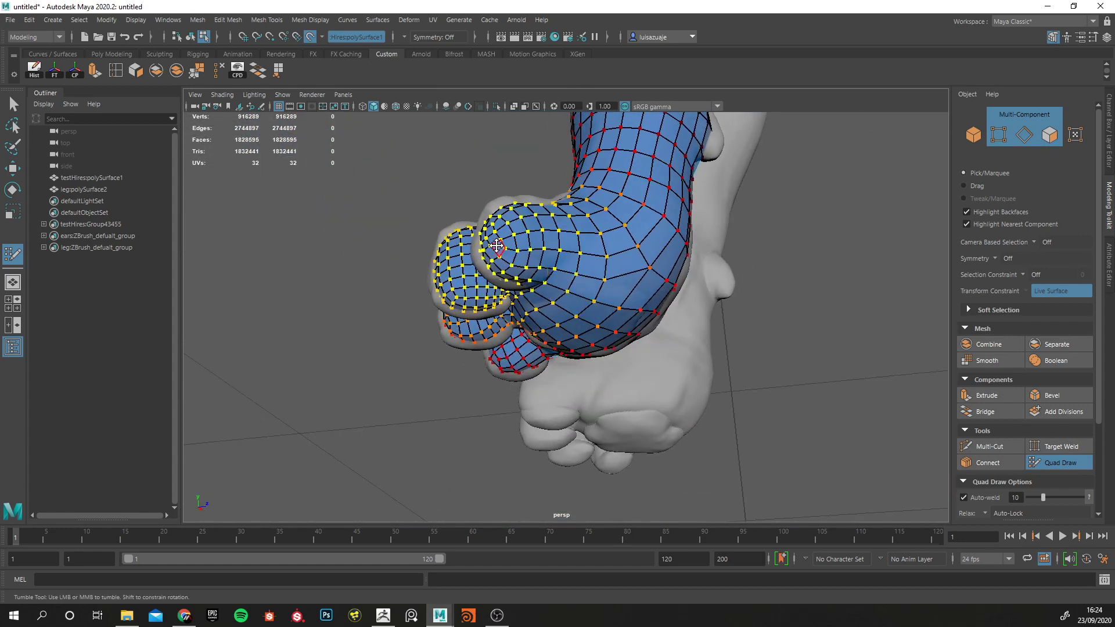
left_click_drag(509, 202, 483, 224, "alt")
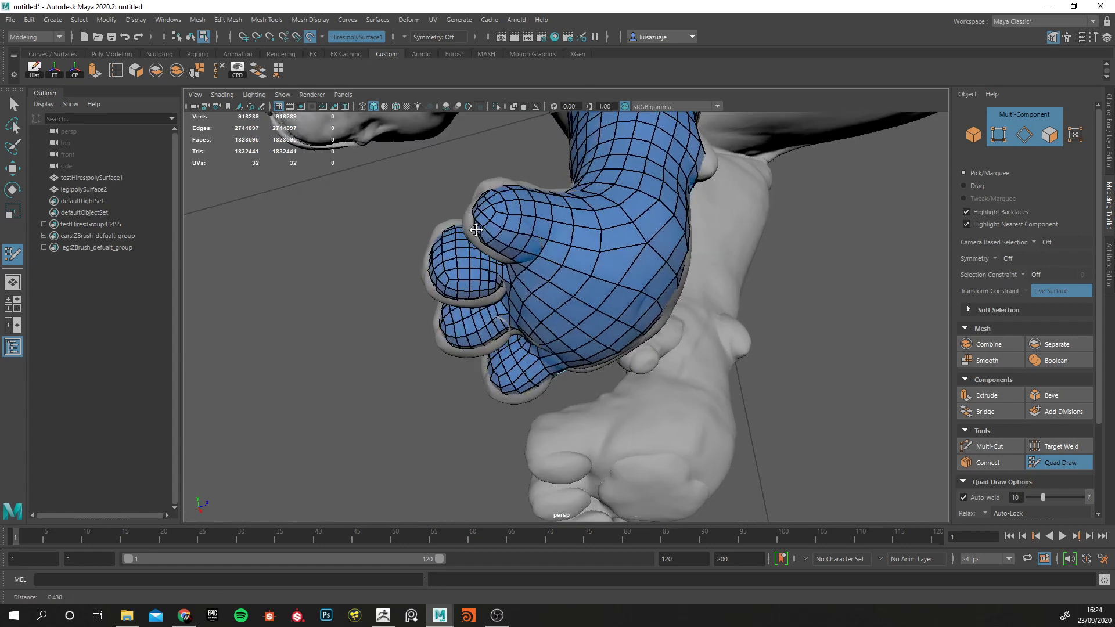
right_click_drag(484, 224, 511, 251, "alt")
middle_click_drag(510, 252, 518, 284, "alt")
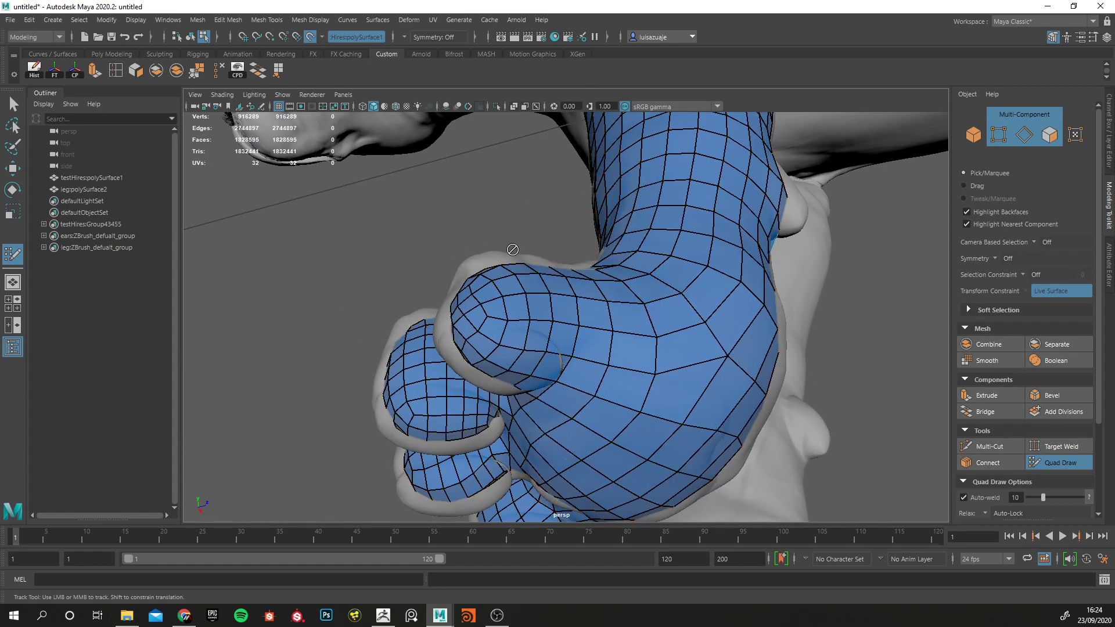
left_click_drag(433, 253, 453, 350, "alt")
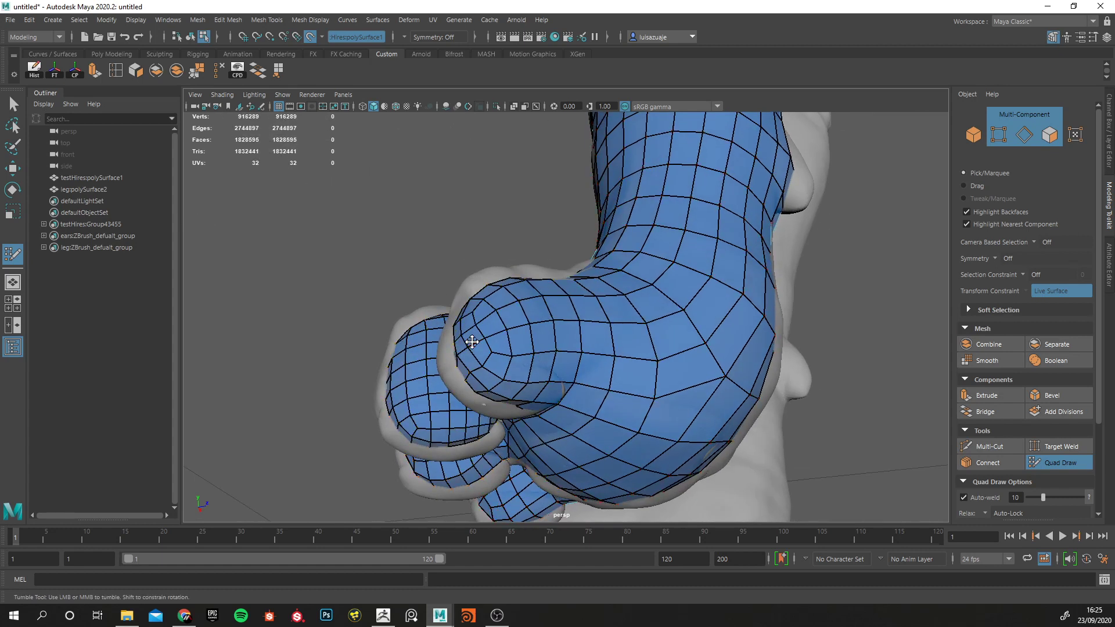
key("1")
key("ctrl+z")
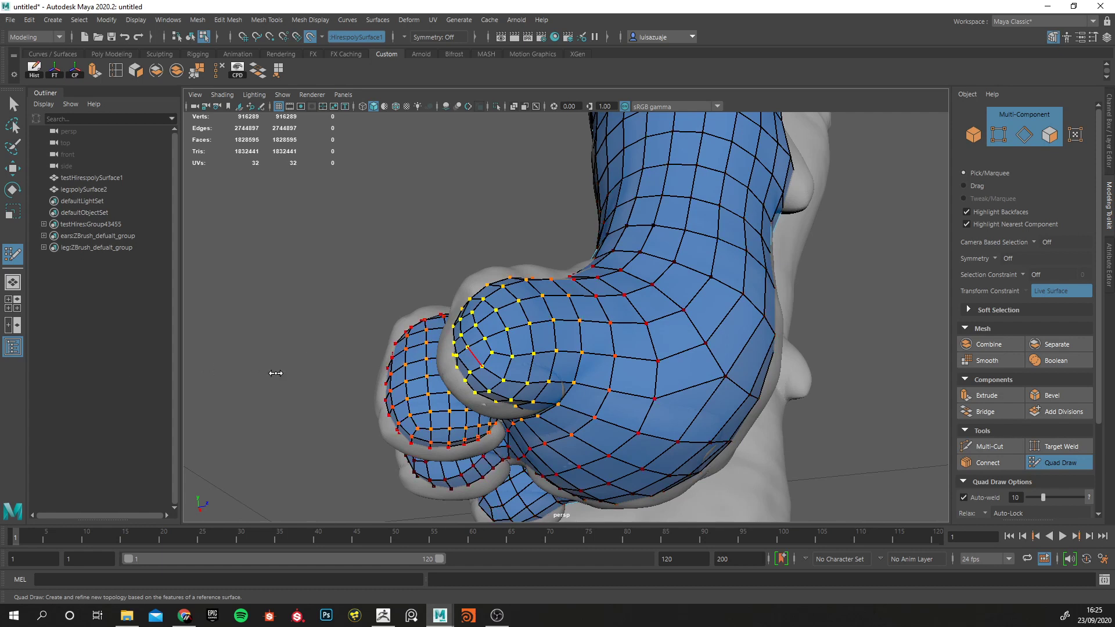
mouse_move(447, 342)
left_mouse_down("alt")
mouse_move(654, 314)
mouse_move(528, 344)
mouse_move(560, 353)
left_mouse_up("alt")
middle_click_drag(447, 392, 573, 347, "alt")
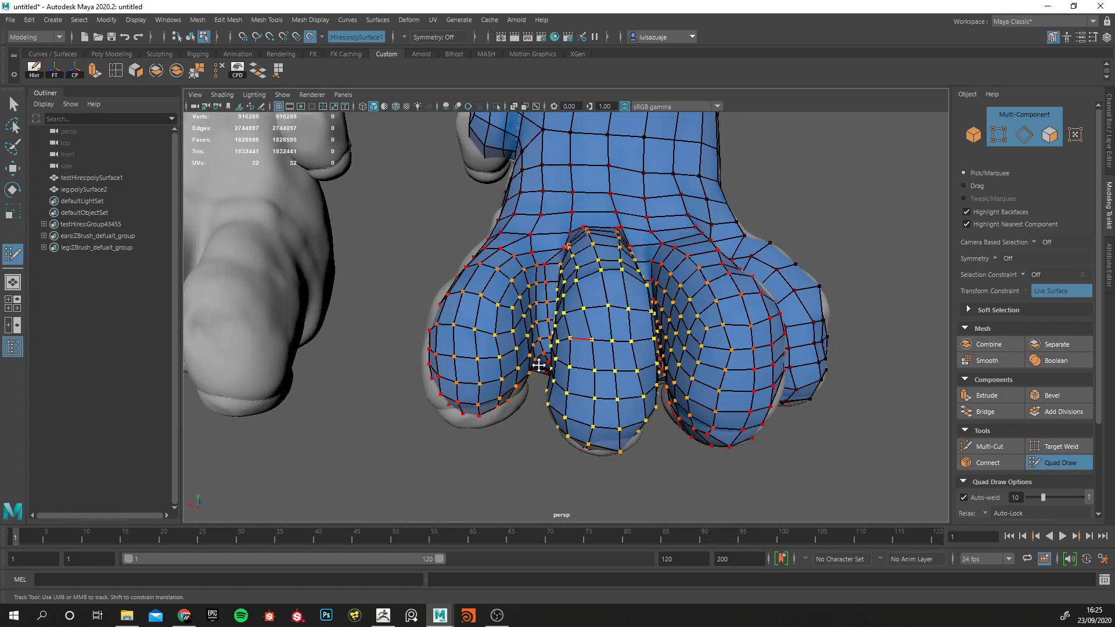
mouse_move(477, 400)
left_mouse_down("alt")
mouse_move(667, 302)
mouse_move(605, 281)
mouse_move(627, 252)
mouse_move(574, 225)
mouse_move(624, 329)
mouse_move(617, 312)
mouse_move(585, 393)
mouse_move(550, 373)
mouse_move(587, 388)
mouse_move(617, 333)
mouse_move(669, 424)
left_mouse_up("alt")
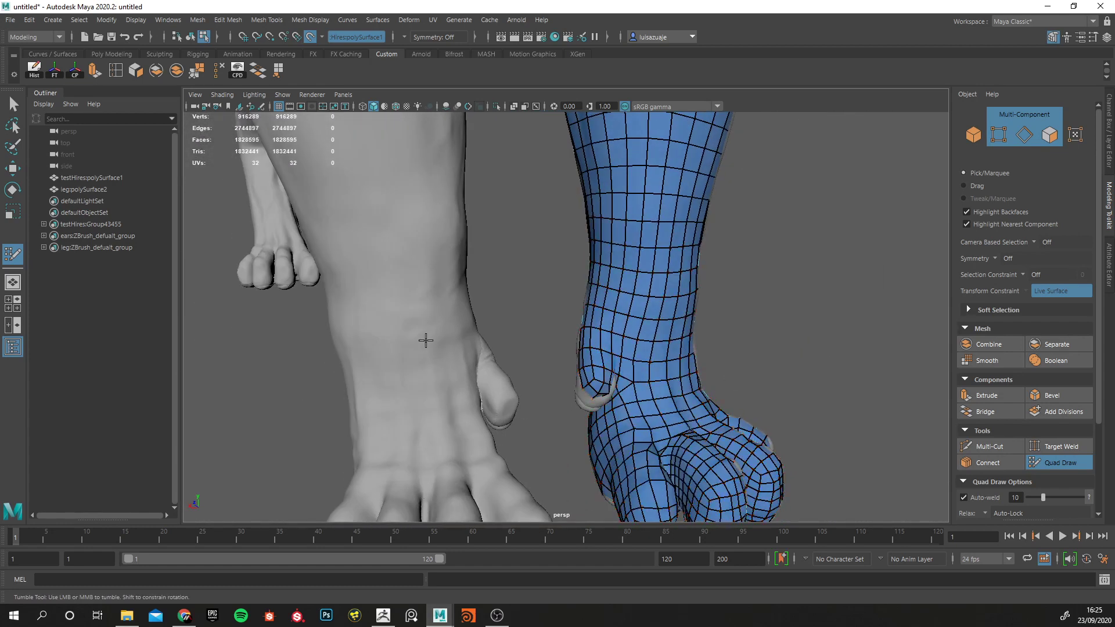
left_click_drag(426, 341, 442, 318, "alt")
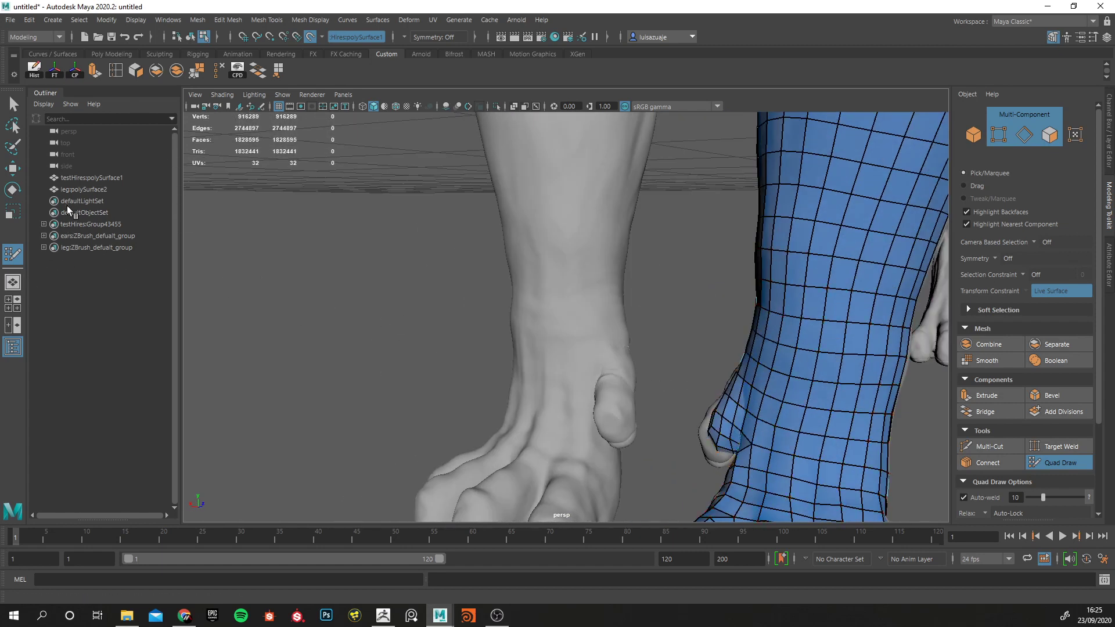
Leave Quad Draw and stop using testHires:polySurface1 as the live surface.
left_click(76, 190)
key("q")
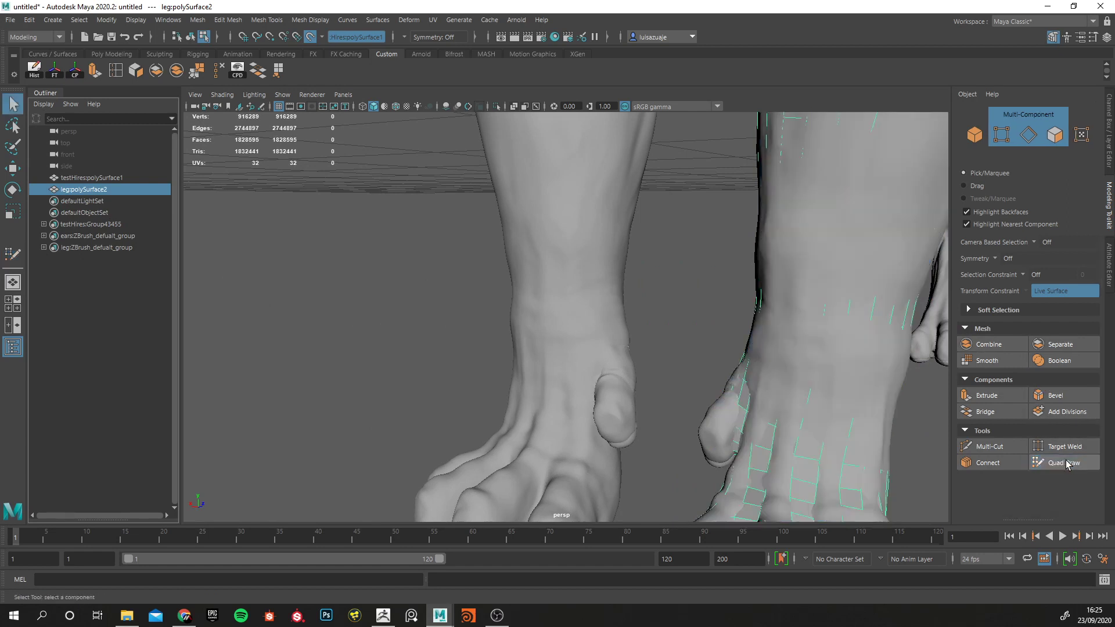
left_click(85, 178)
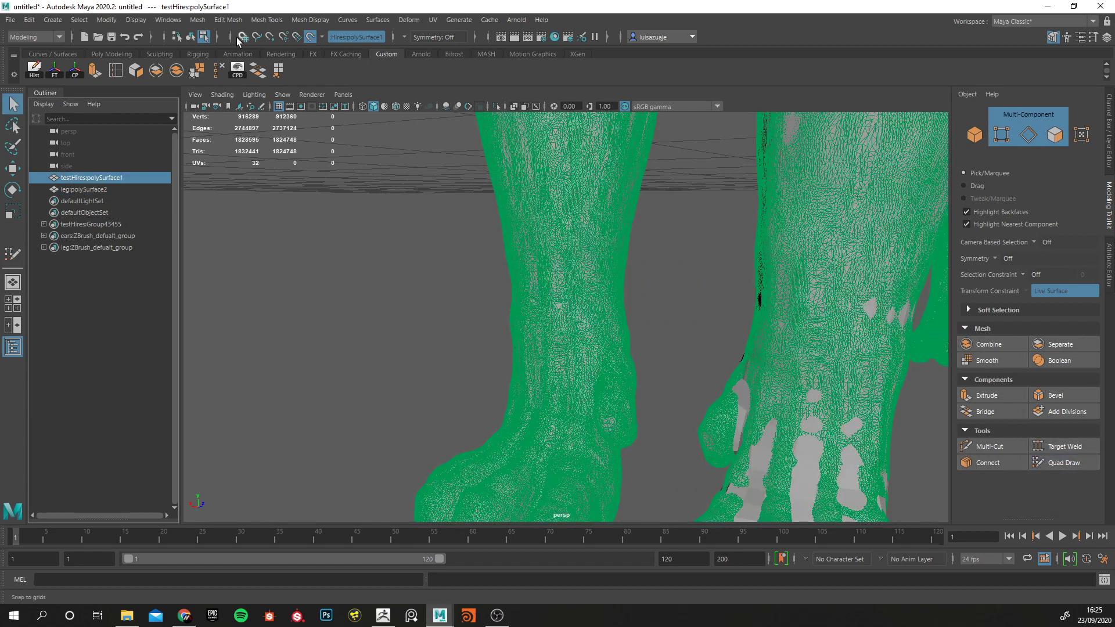
left_click(310, 37)
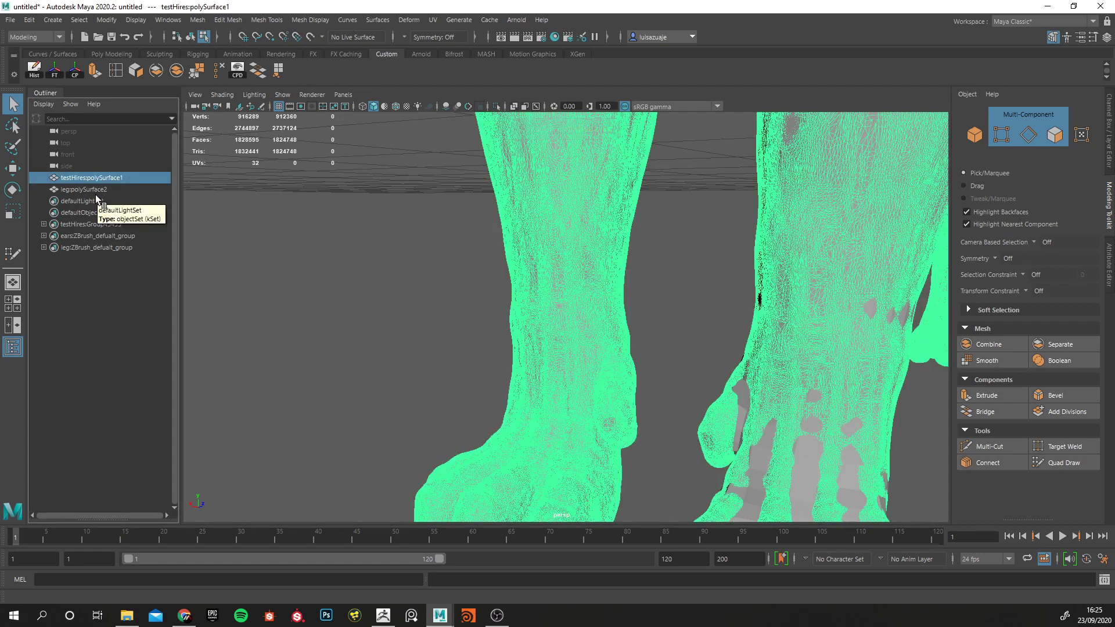
Hide the high-resolution sculpt testHires:polySurface1 and show wireframe on shaded for the remaining leg mesh.
left_click(78, 189)
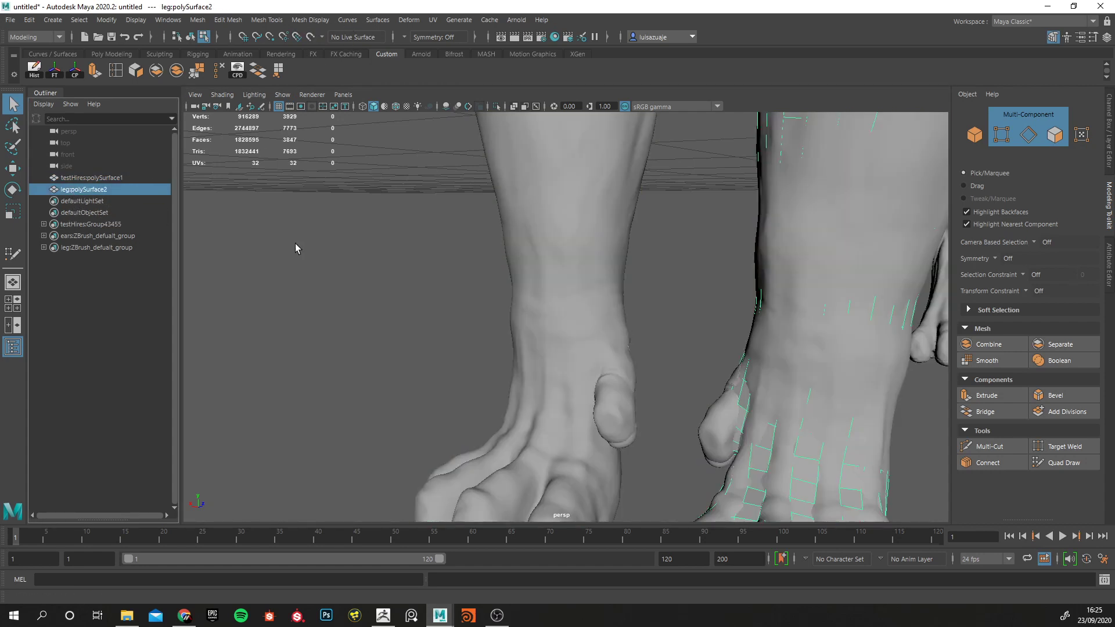
left_click(103, 178)
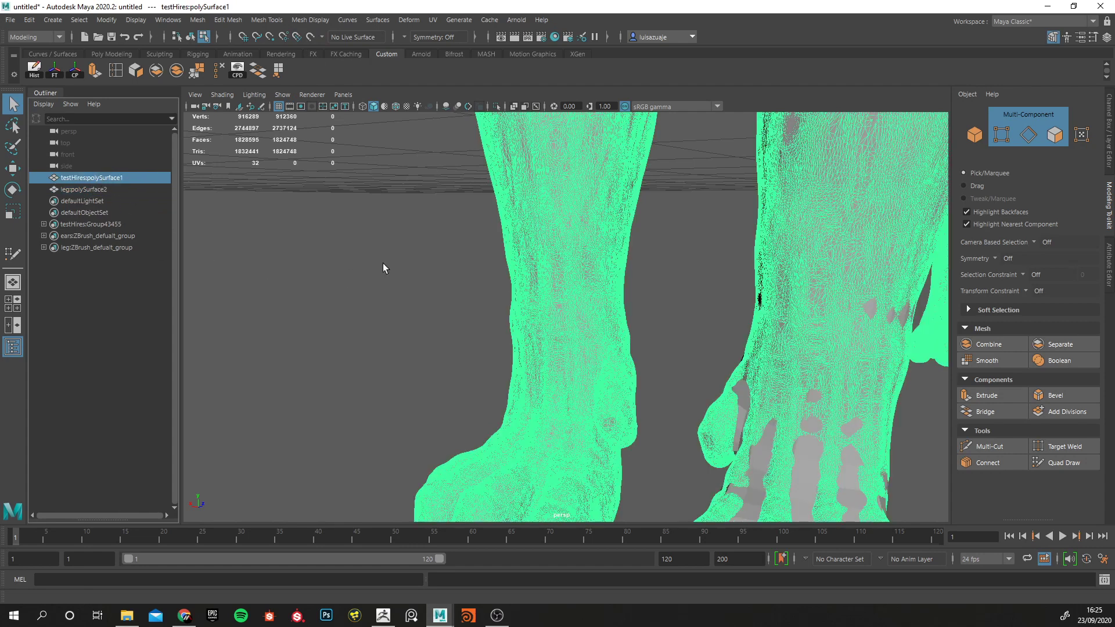
key("ctrl+h")
left_click(472, 398)
left_click_drag(473, 398, 389, 300, "alt")
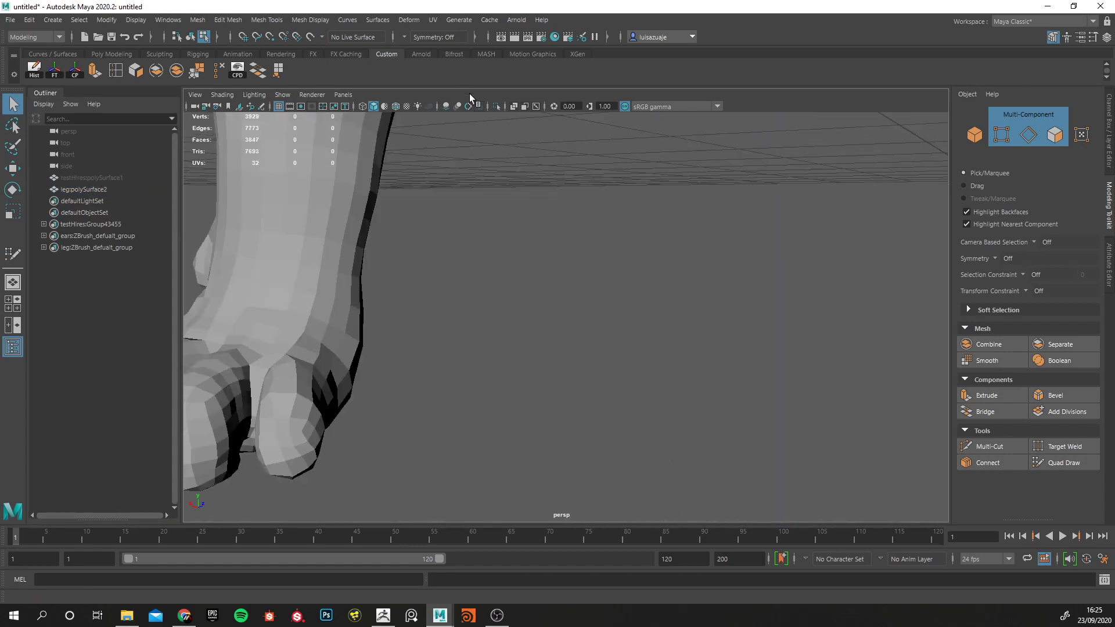
left_click(395, 107)
left_click_drag(390, 137, 456, 296, "alt")
right_click_drag(456, 296, 456, 326)
Turn off soft selection, then select the full ring of faces around the leg just above the dewclaw and delete it.
left_click(490, 284)
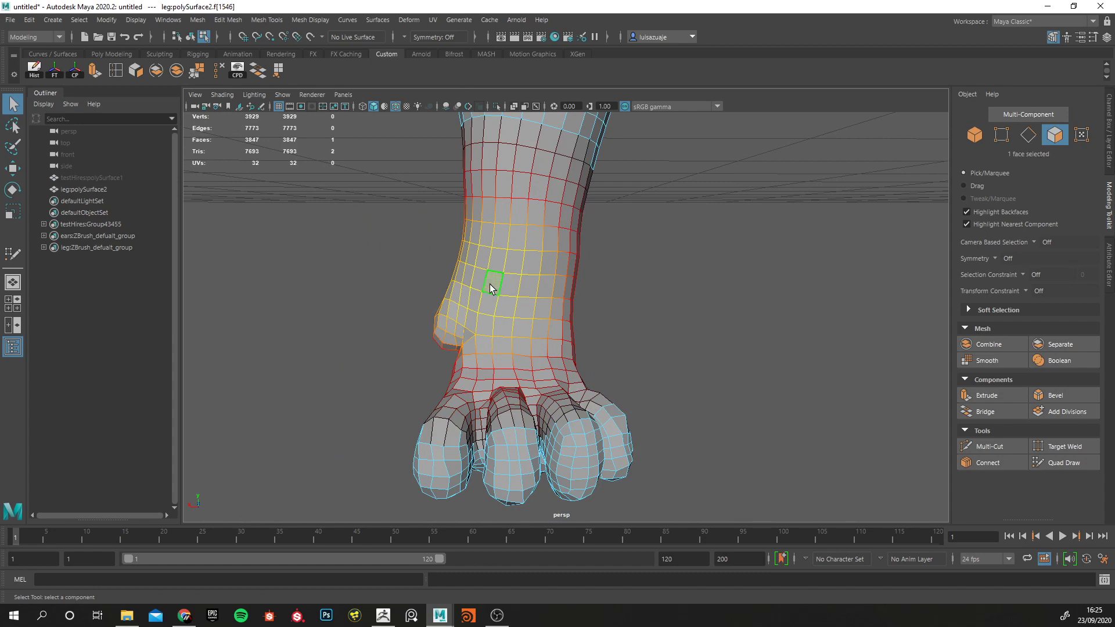
key("b")
double_click(507, 291)
left_click_drag(504, 311, 348, 320, "alt")
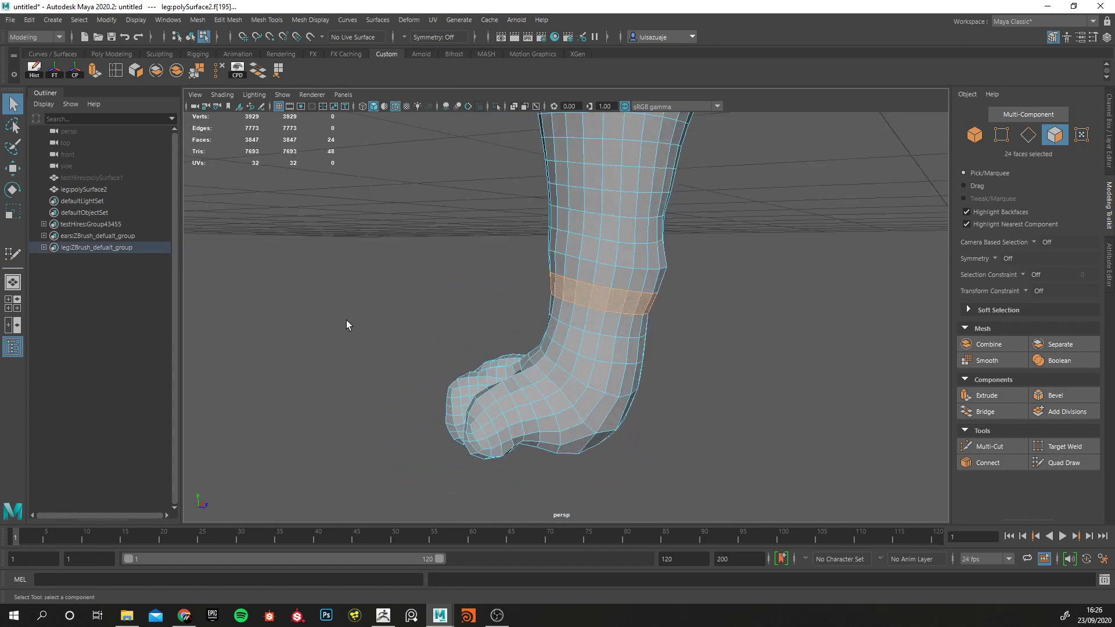
key("Delete")
Select all faces of the detached paw and delete them.
left_click_drag(486, 357, 509, 344, "alt")
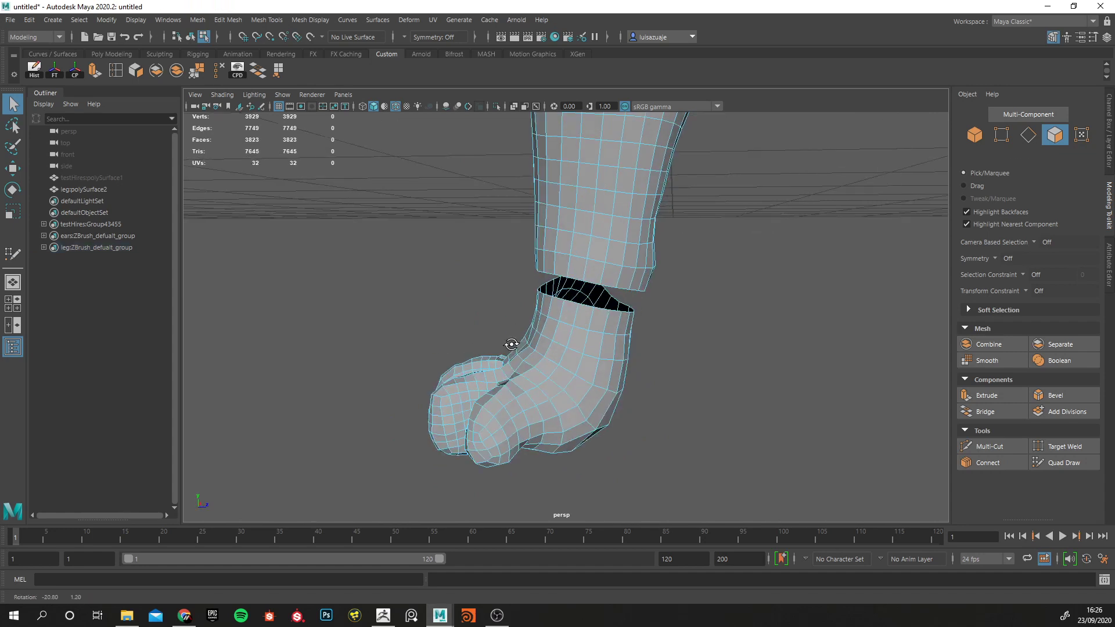
double_click(570, 344)
key("Delete")
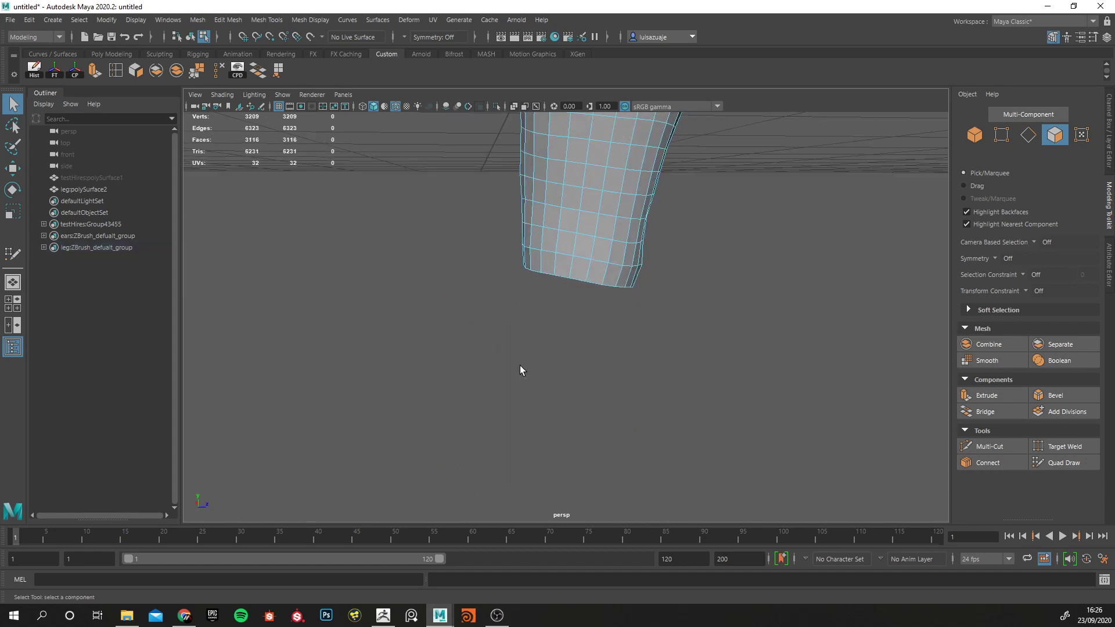
Return to object selection, unhide the high-resolution sculpt testHires:polySurface1 and make it the live surface.
right_click_drag(421, 326, 450, 225, "alt")
left_click_drag(451, 225, 545, 372, "alt")
middle_click_drag(512, 320, 522, 371, "alt")
left_click_drag(522, 371, 554, 367, "alt")
right_click_drag(541, 281, 583, 259)
left_click_drag(582, 259, 304, 204, "alt")
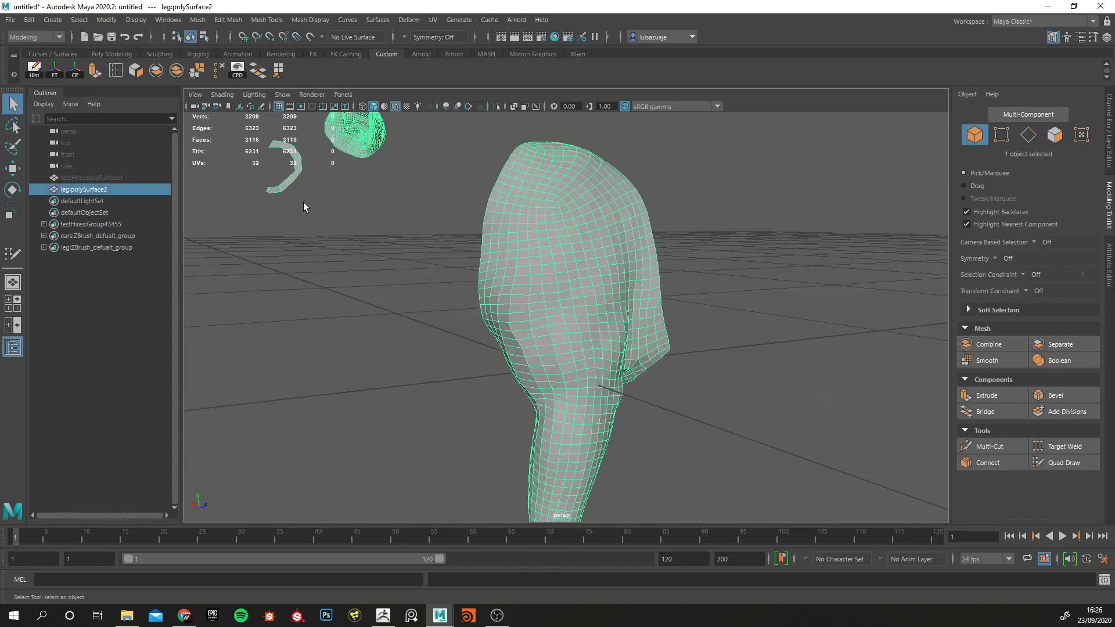
left_click(93, 177)
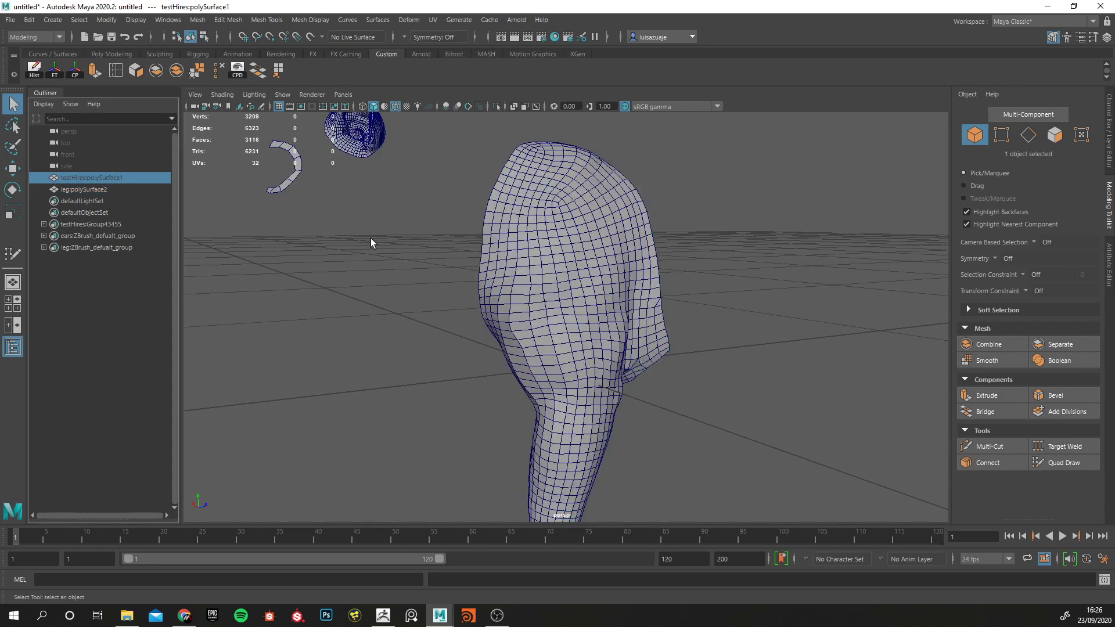
key("h")
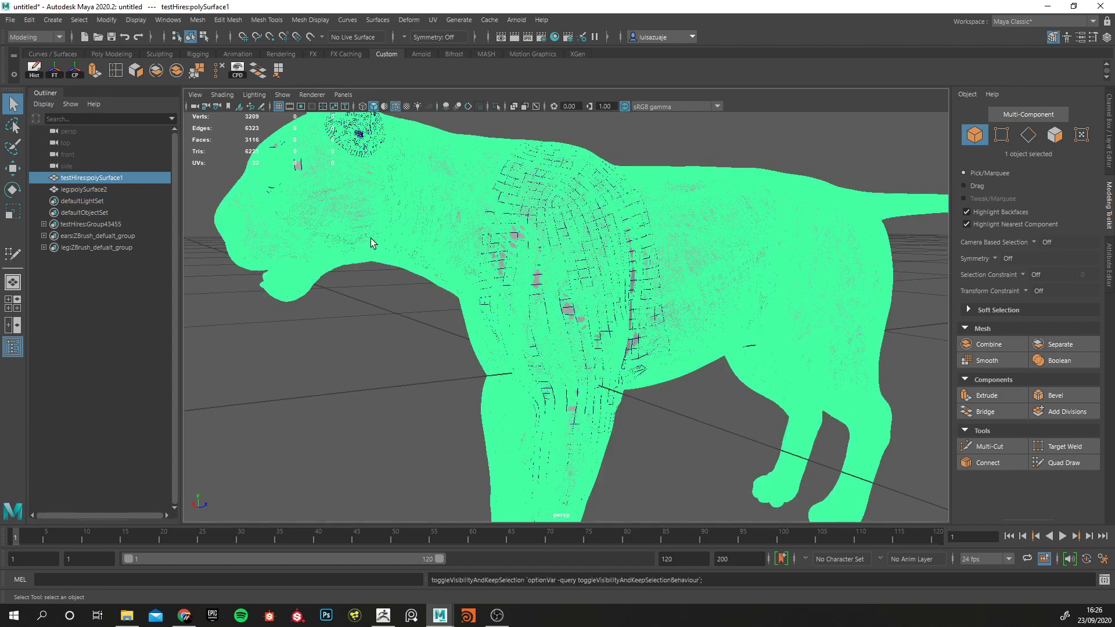
left_click(309, 39)
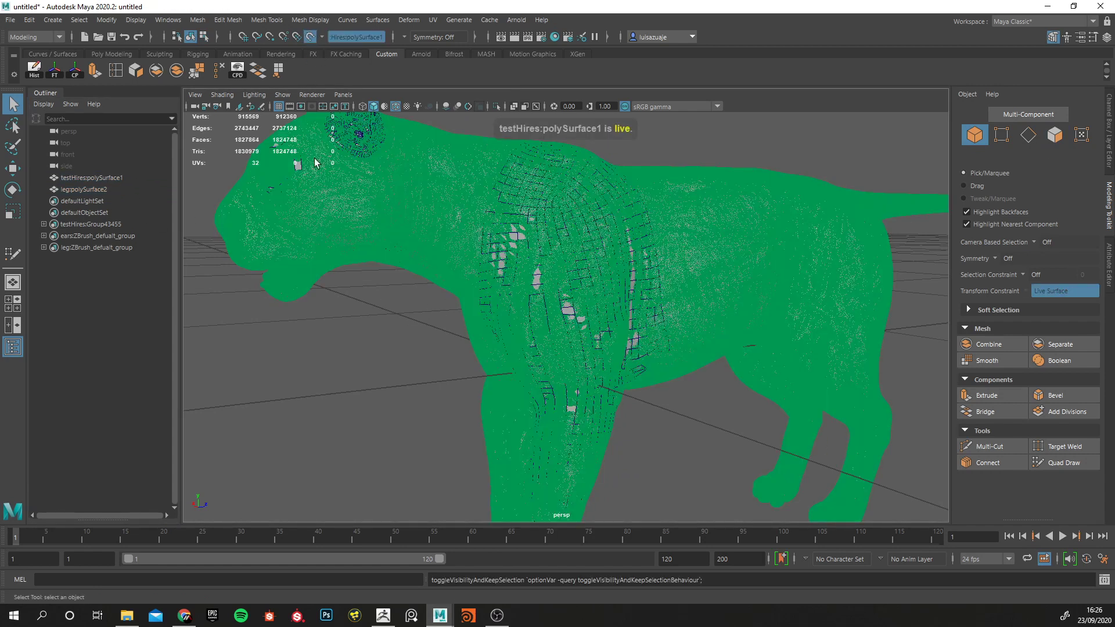
Activate Quad Draw on leg:polySurface2 and turn off the wireframe-on-shaded display.
left_click(86, 191)
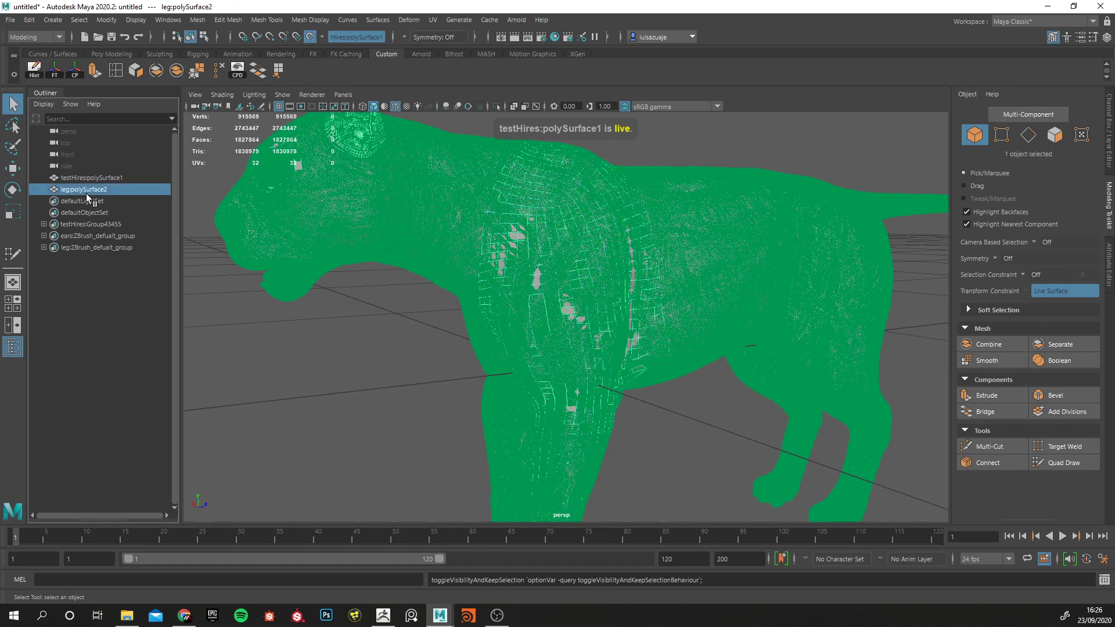
left_click(1057, 412)
key("ctrl+z")
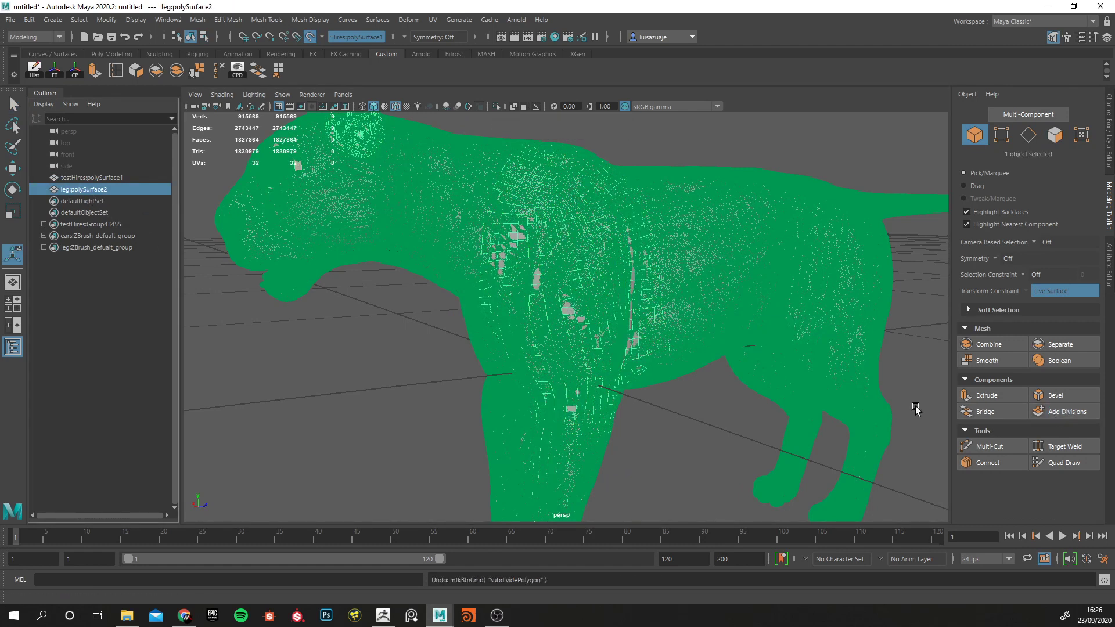
left_click(1067, 465)
left_click_drag(618, 376, 465, 169, "alt")
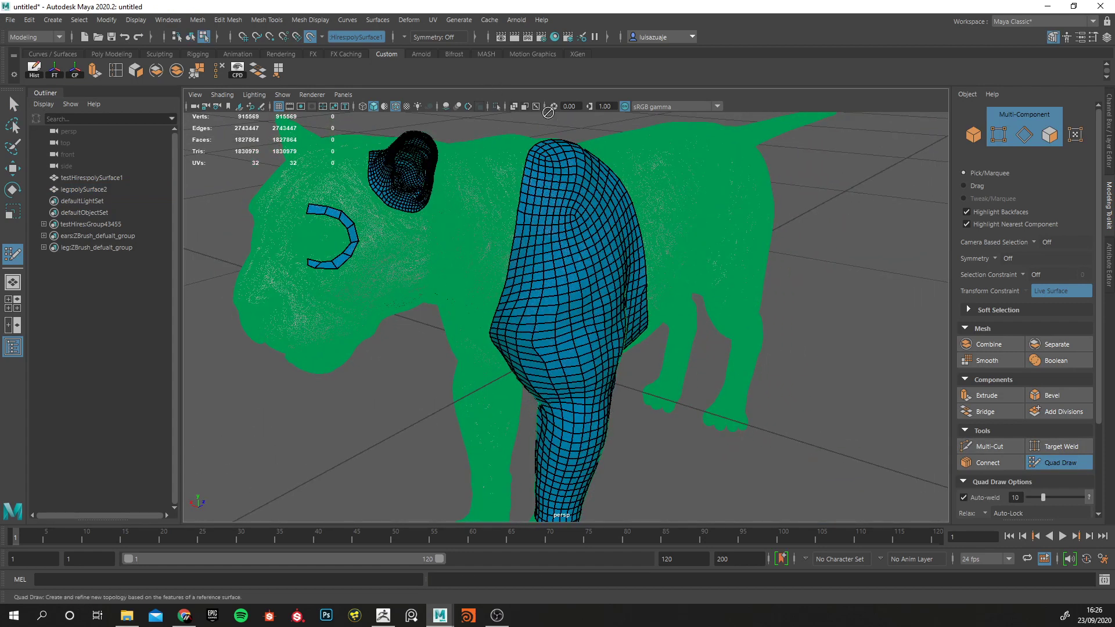
left_click(397, 107)
left_click_drag(523, 256, 465, 250, "alt")
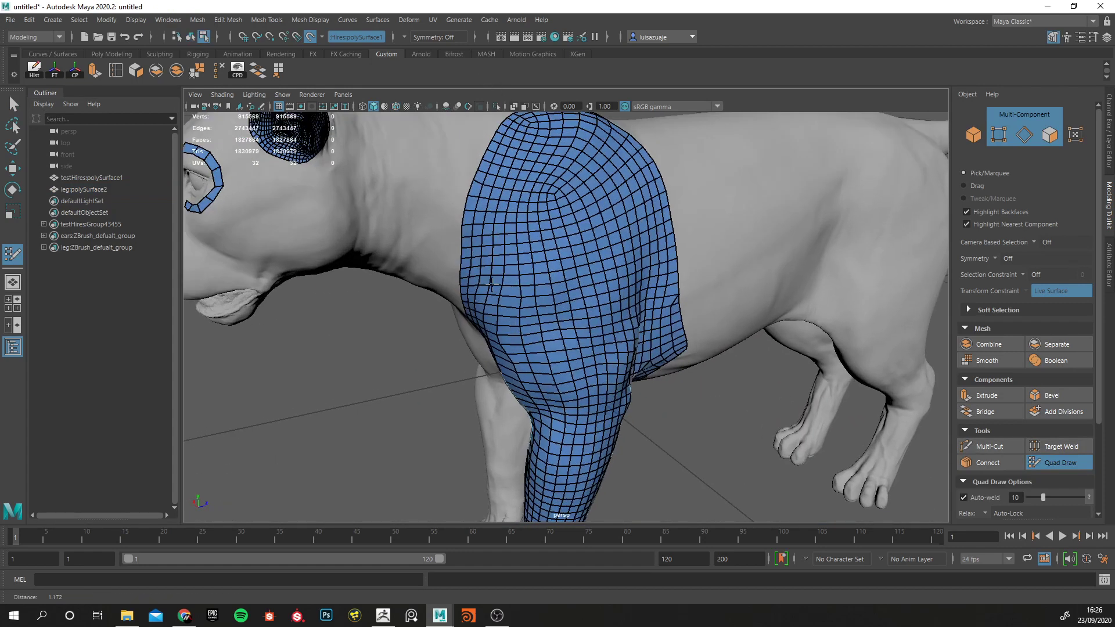
Examine the armpit topology where the inner front leg meets the chest.
right_click_drag(465, 250, 546, 279, "alt")
middle_click_drag(546, 279, 560, 388, "alt")
left_click_drag(559, 388, 581, 343, "alt")
right_click_drag(580, 343, 510, 244, "alt")
left_click_drag(511, 244, 645, 214, "alt")
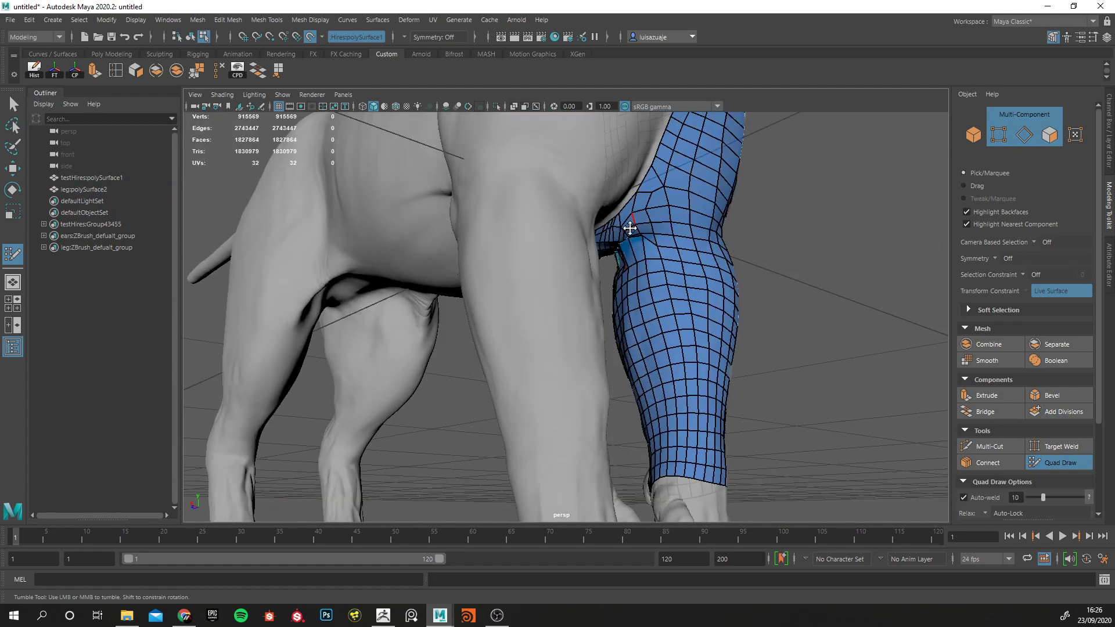
right_click_drag(633, 273, 754, 292, "alt")
left_click_drag(754, 292, 639, 331, "alt")
right_click_drag(639, 331, 553, 341, "alt")
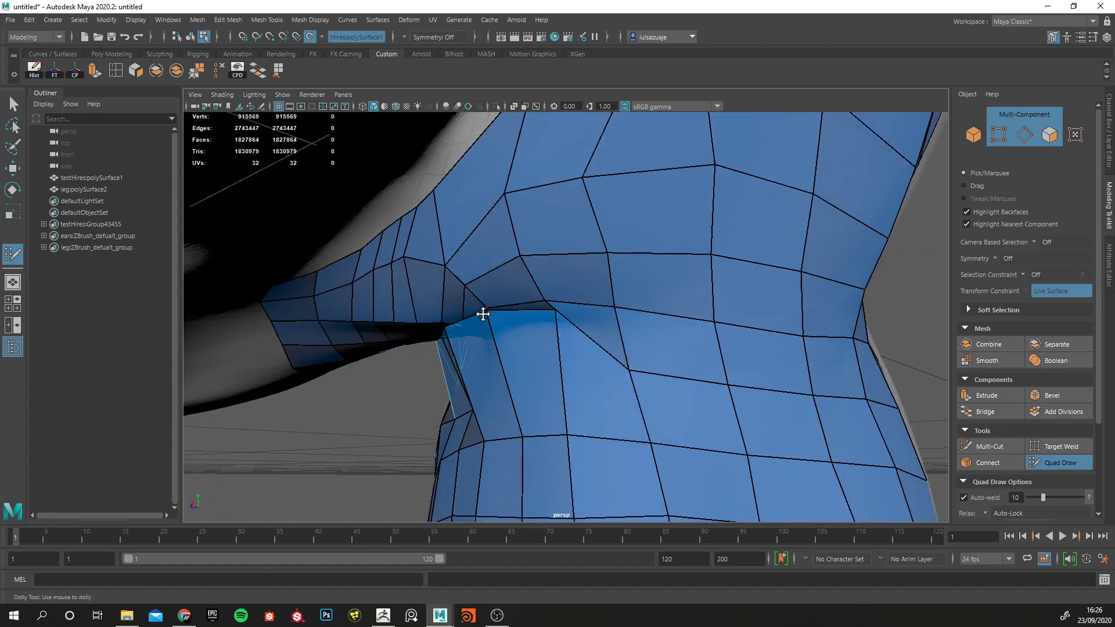
left_click_drag(543, 353, 523, 346, "alt")
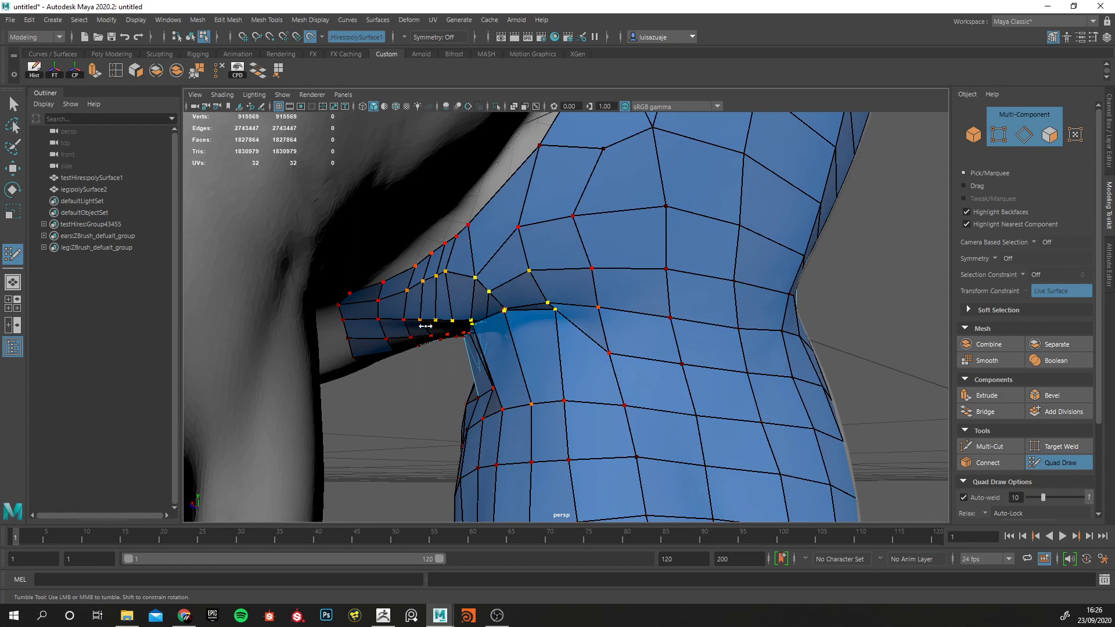
mouse_move(506, 313)
left_mouse_down("shift")
mouse_move(476, 326)
mouse_move(498, 333)
mouse_move(610, 311)
mouse_move(585, 249)
left_mouse_up("shift")
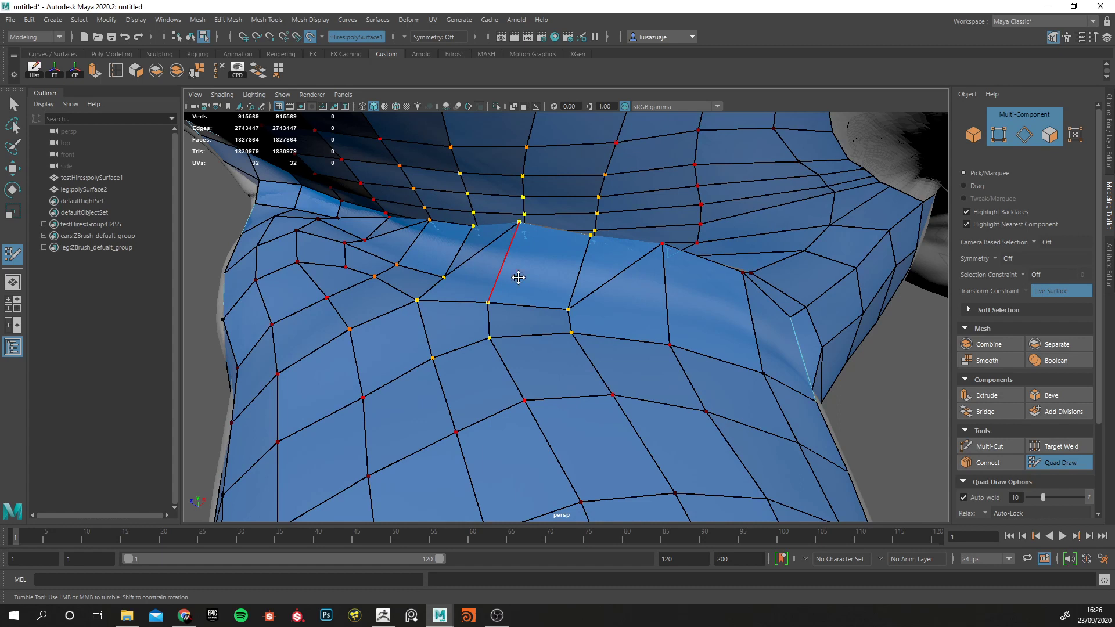
right_click_drag(537, 261, 568, 243)
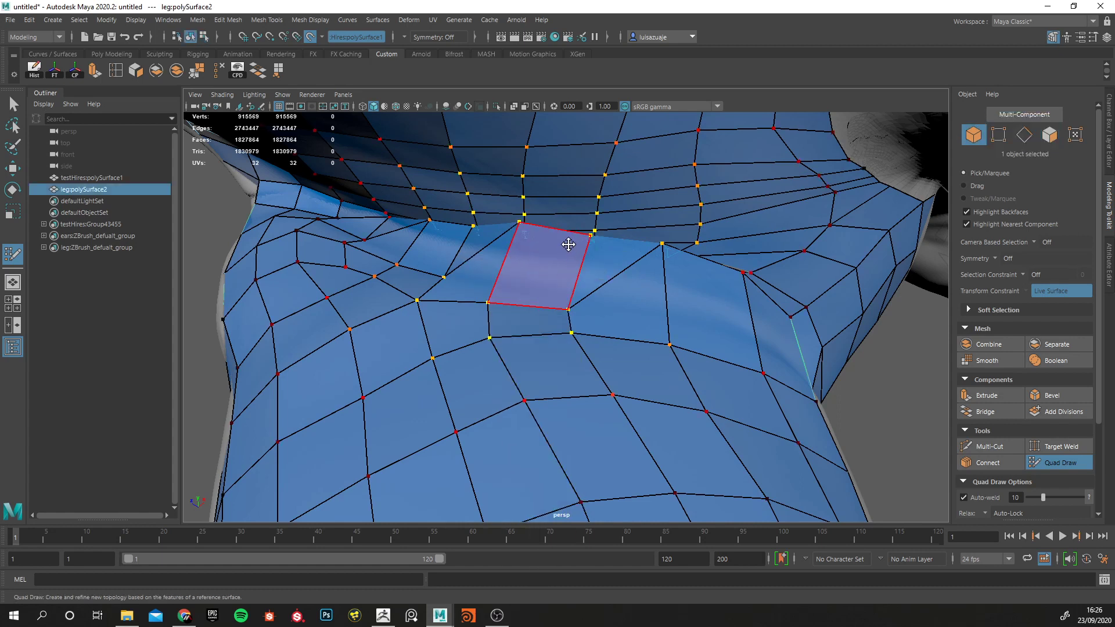
Turn off the live surface, leave Quad Draw and isolate leg:polySurface2 in the viewport.
left_click(306, 38)
key("w")
left_click(92, 178)
left_click(93, 189)
key("ctrl+1")
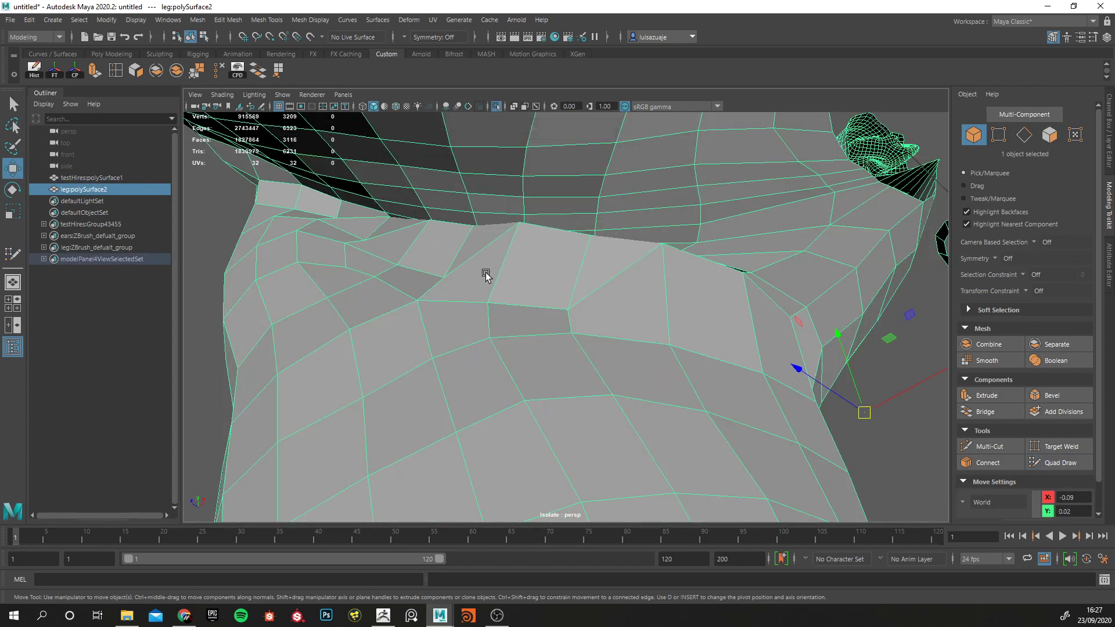
left_click_drag(527, 283, 438, 281, "alt")
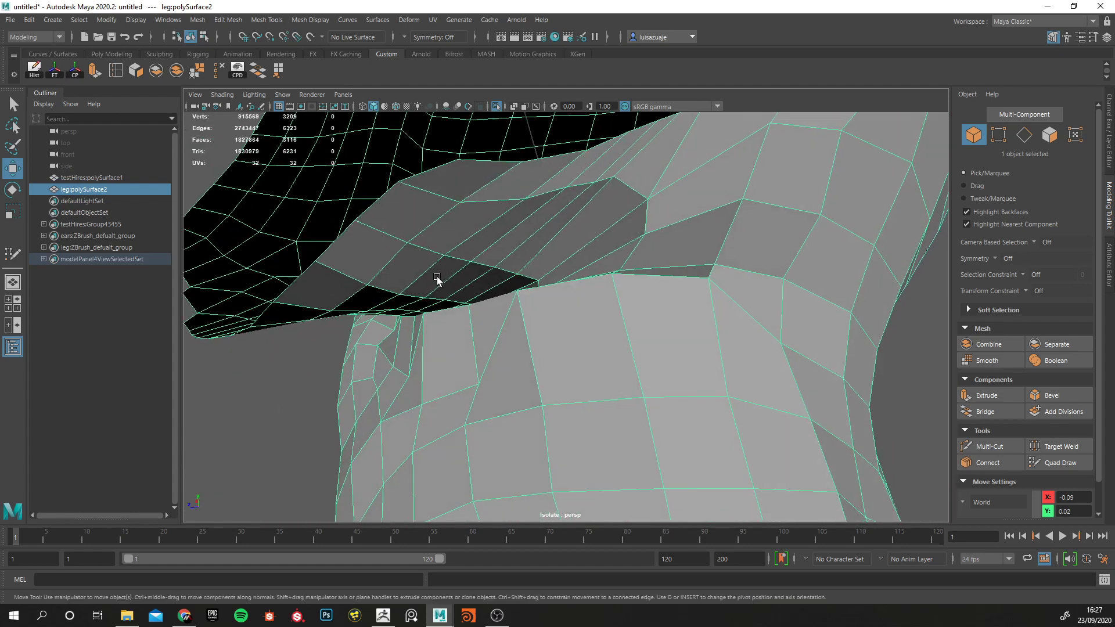
Smooth the creased armpit area of the isolated leg mesh with the sculpting Smooth tool.
left_click(158, 52)
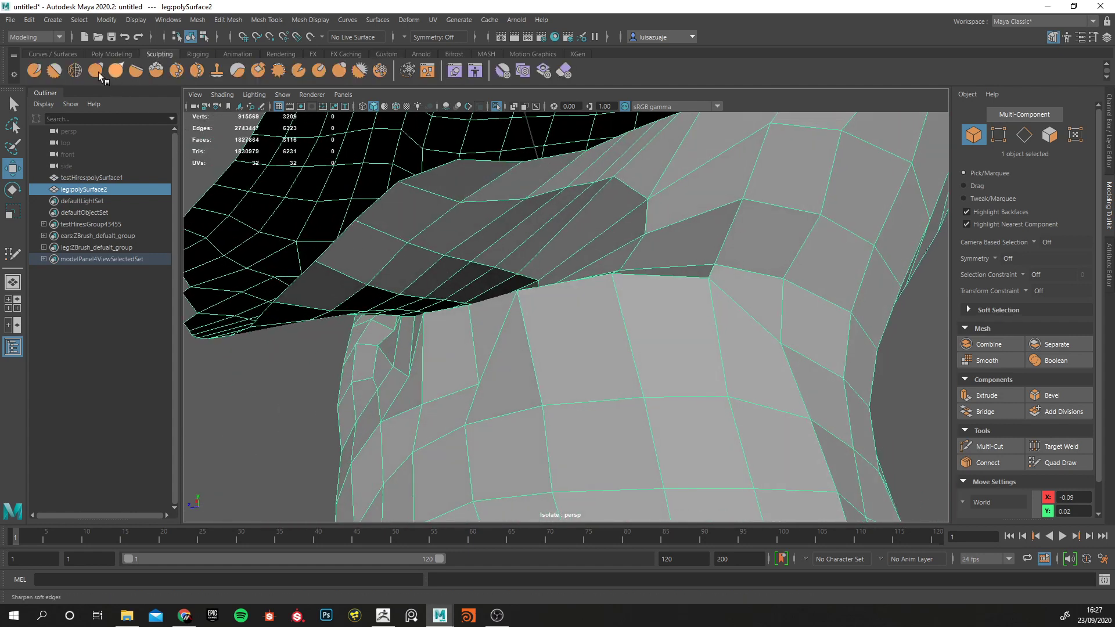
left_click(55, 70)
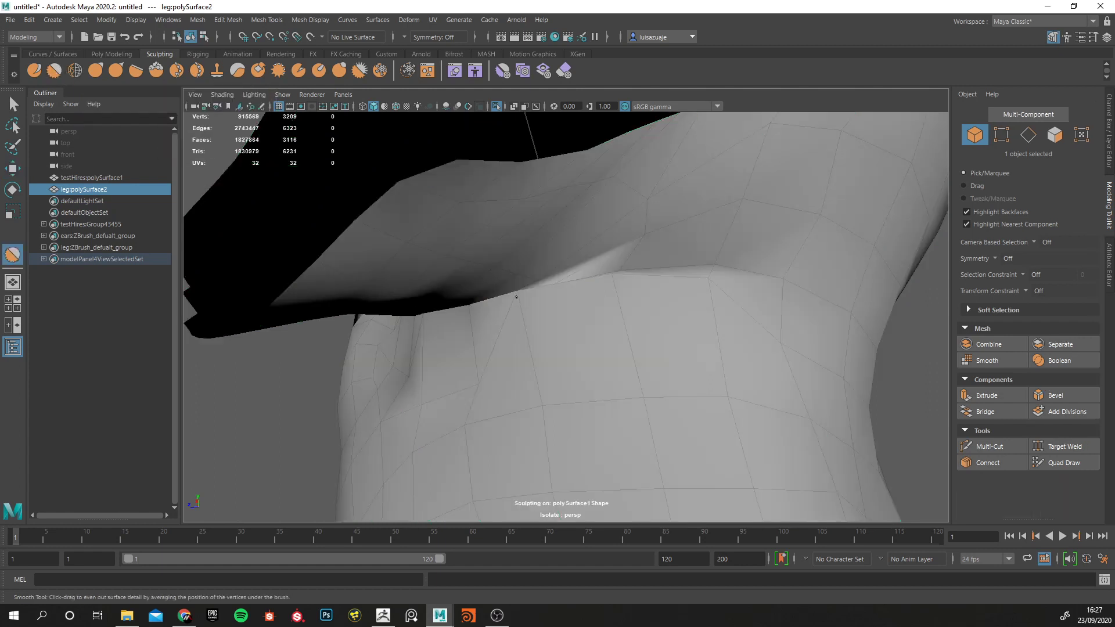
left_click_drag(517, 296, 516, 295)
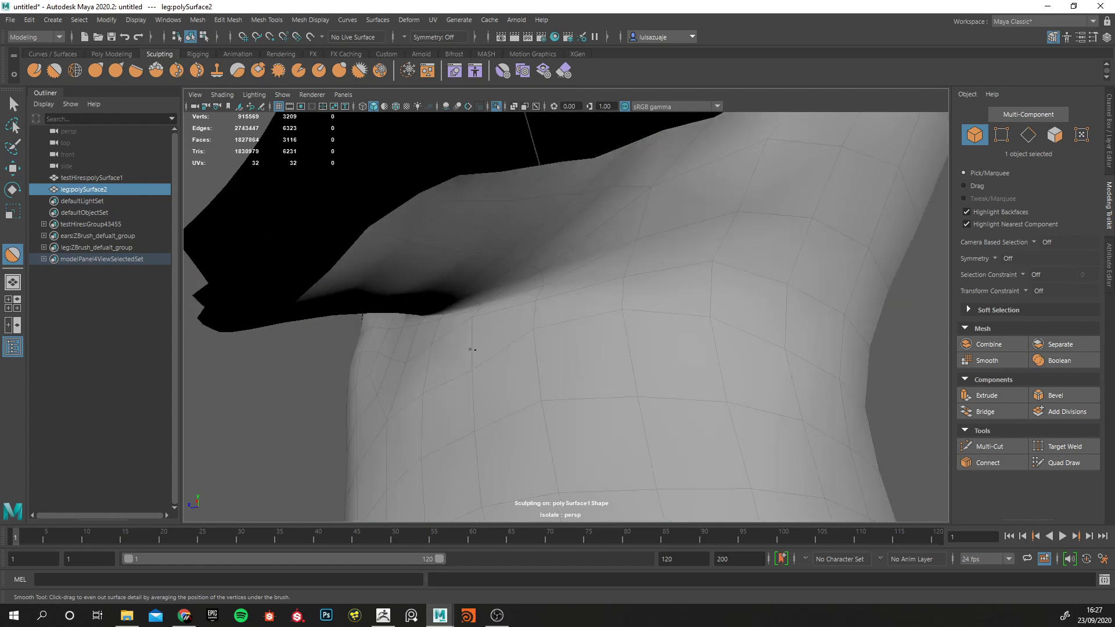
Set the Smooth tool's brush size to 0.1 in the tool settings and close them.
scroll(494, 305, "down", 10)
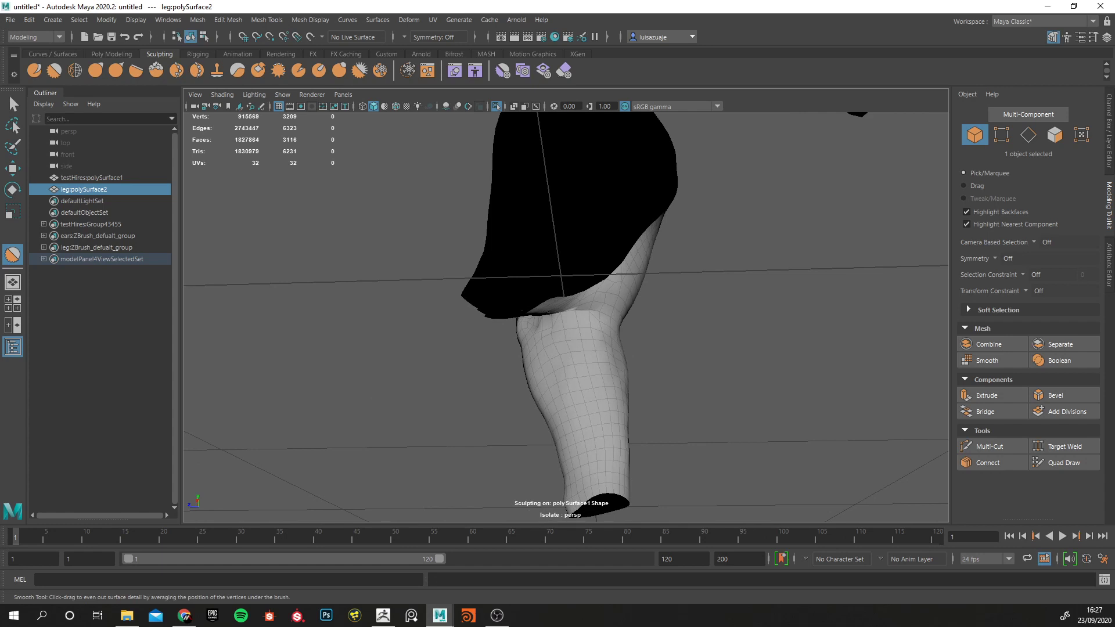
left_click_drag(558, 316, 521, 322)
left_click(1094, 37)
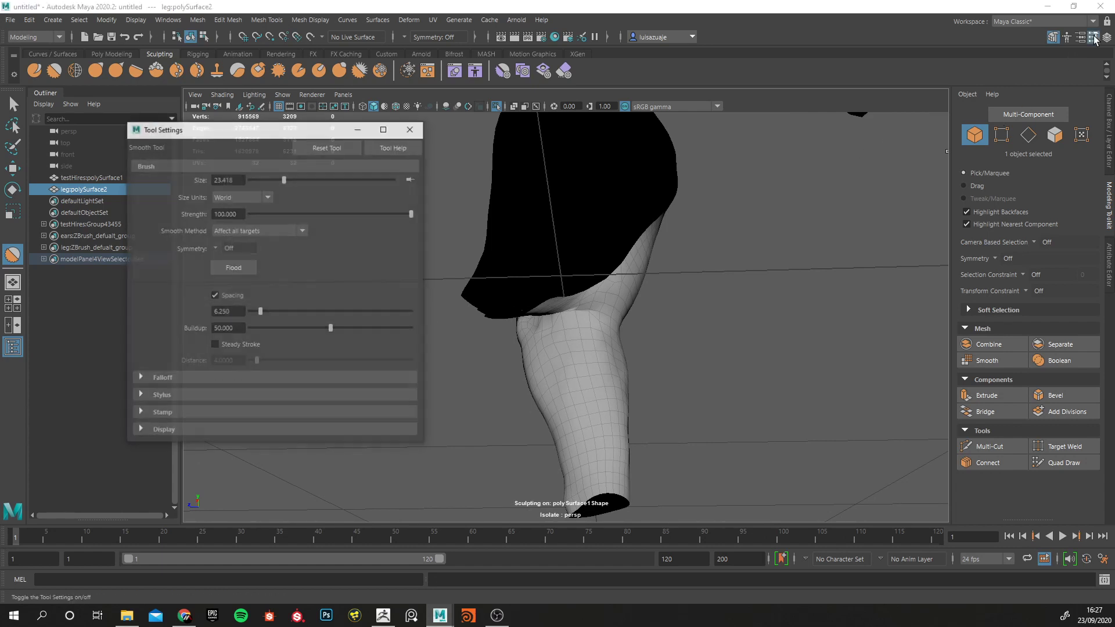
left_click(152, 412)
scroll(202, 400, "down", 1)
left_click(153, 274)
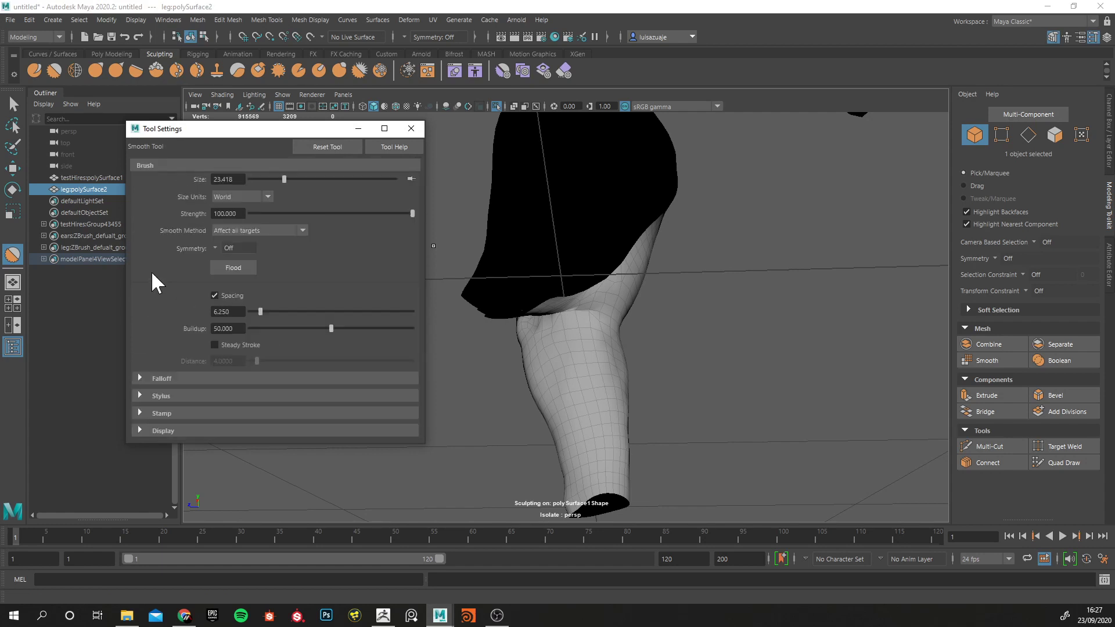
left_click_drag(284, 178, 258, 180)
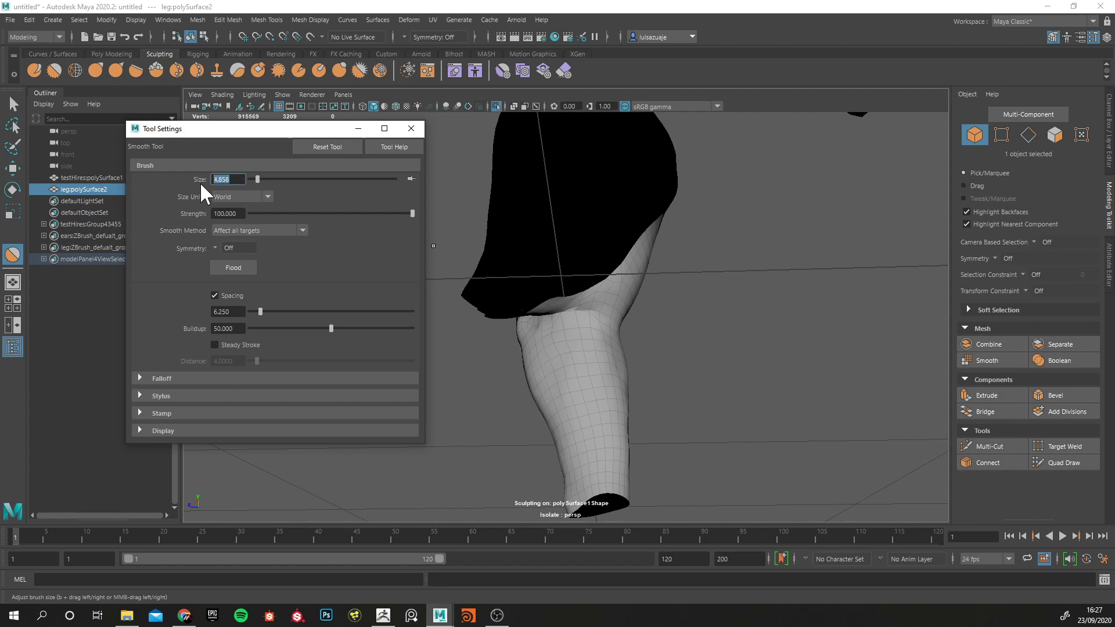
type("0.1")
key("Return")
left_click(409, 131)
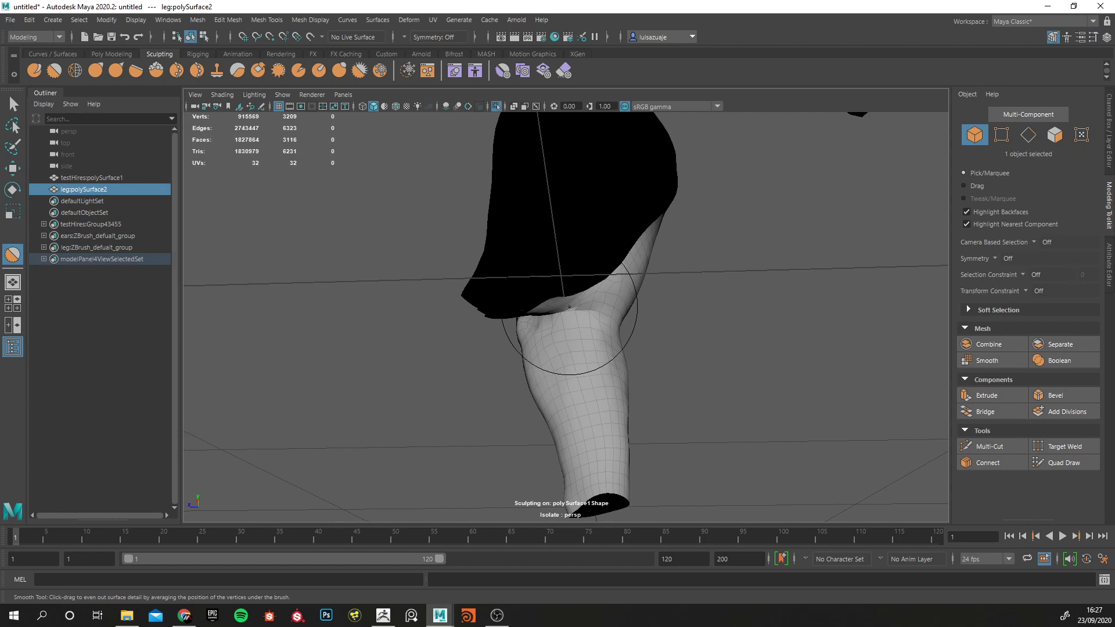
Adjust the brush radius interactively, smooth the transition between inner leg and chest, and return to the Move tool.
key("b")
mouse_move(570, 306)
left_mouse_down()
mouse_move(512, 317)
mouse_move(593, 316)
mouse_move(617, 299)
left_mouse_up()
scroll(555, 316, "up", 4)
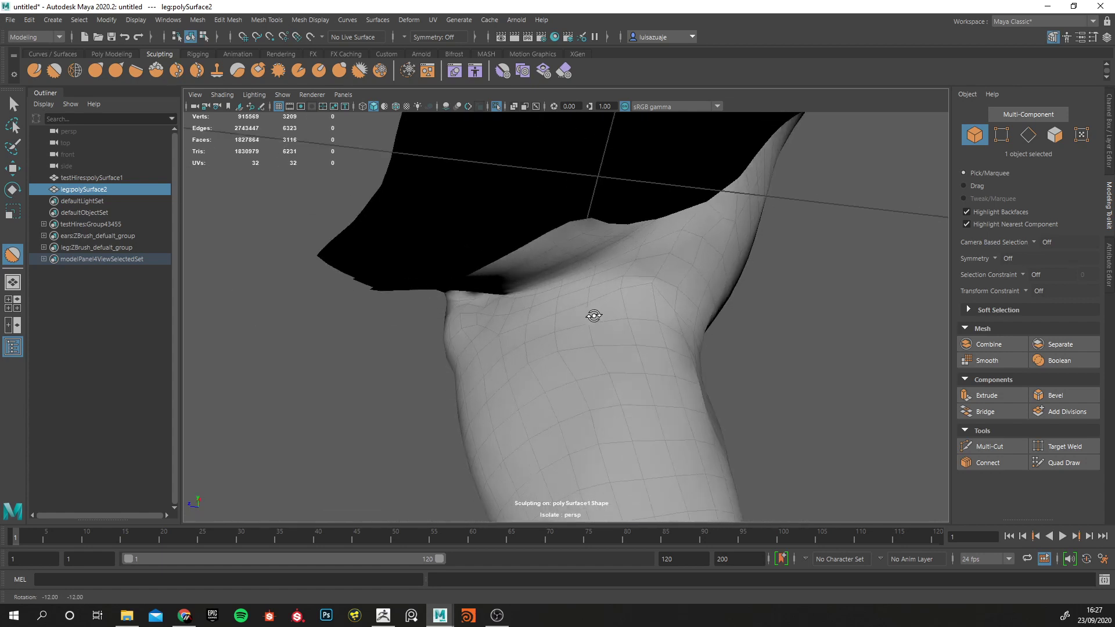
left_click_drag(627, 289, 618, 292)
mouse_move(510, 275)
left_mouse_down("alt")
mouse_move(571, 311)
mouse_move(537, 326)
left_mouse_up("alt")
key("w")
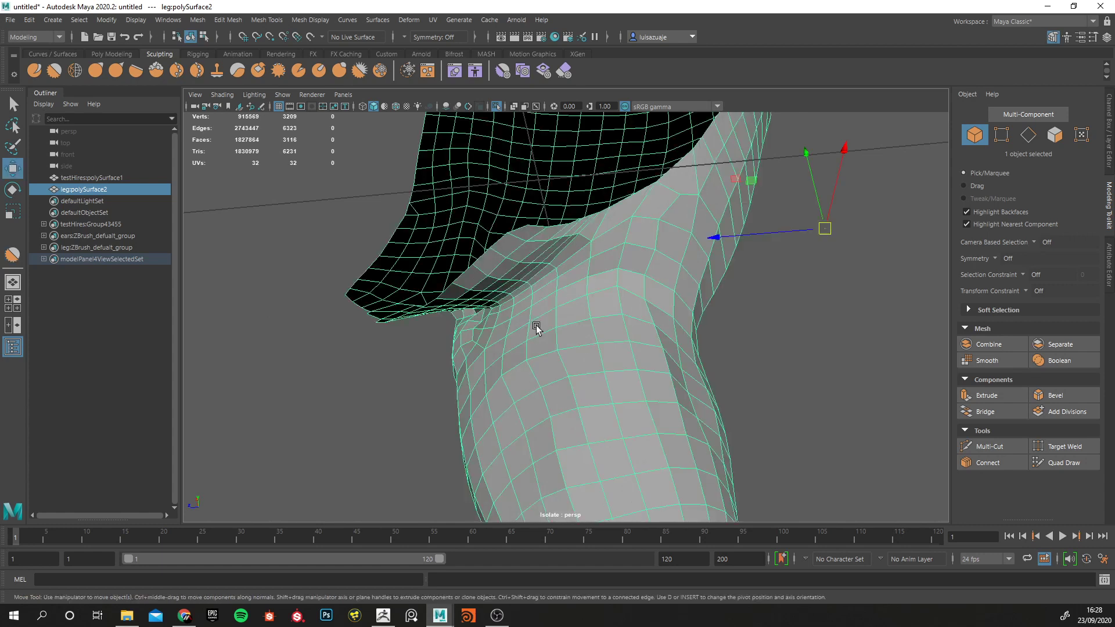
Frame leg:polySurface2, compare it with the sculpt and leave isolation so the whole cat is displayed.
left_click(99, 181)
left_click(103, 189)
key("f")
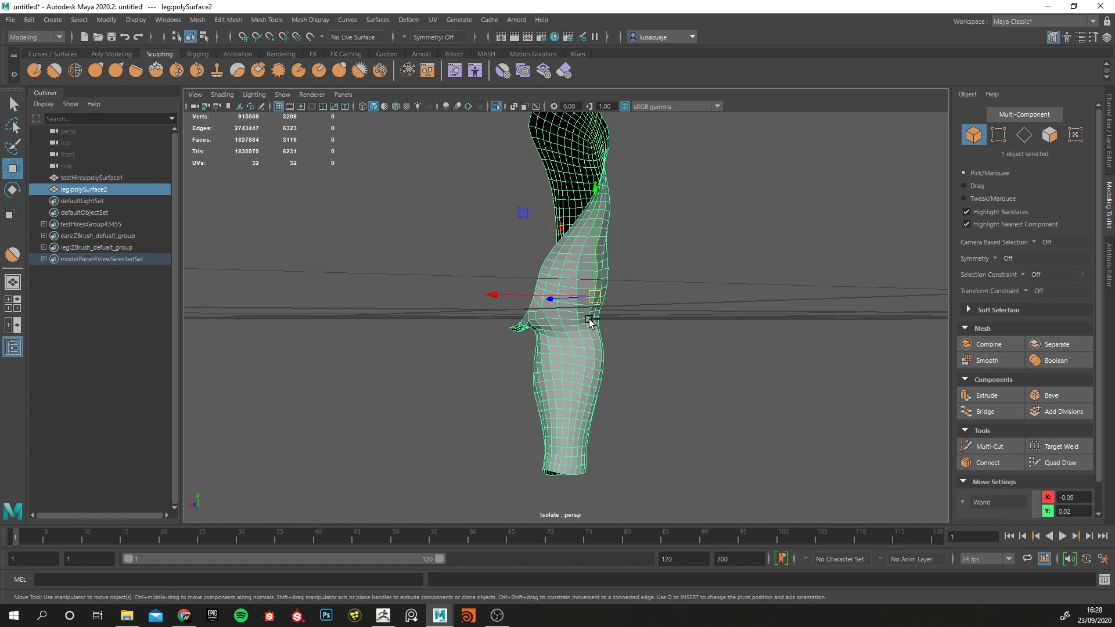
key("ctrl+1")
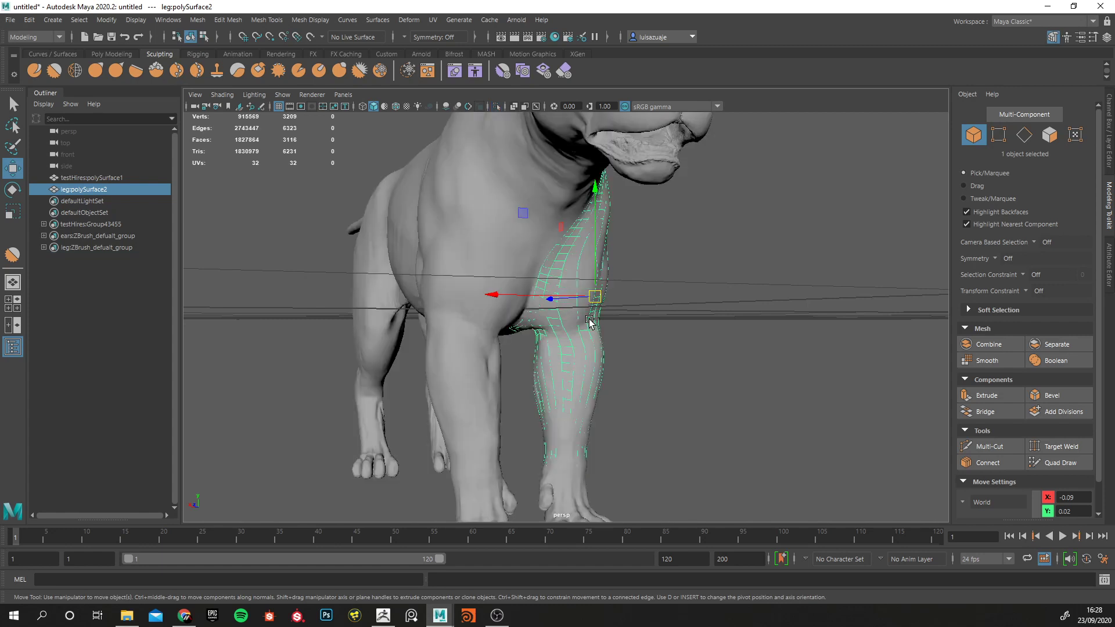
key("ctrl+1")
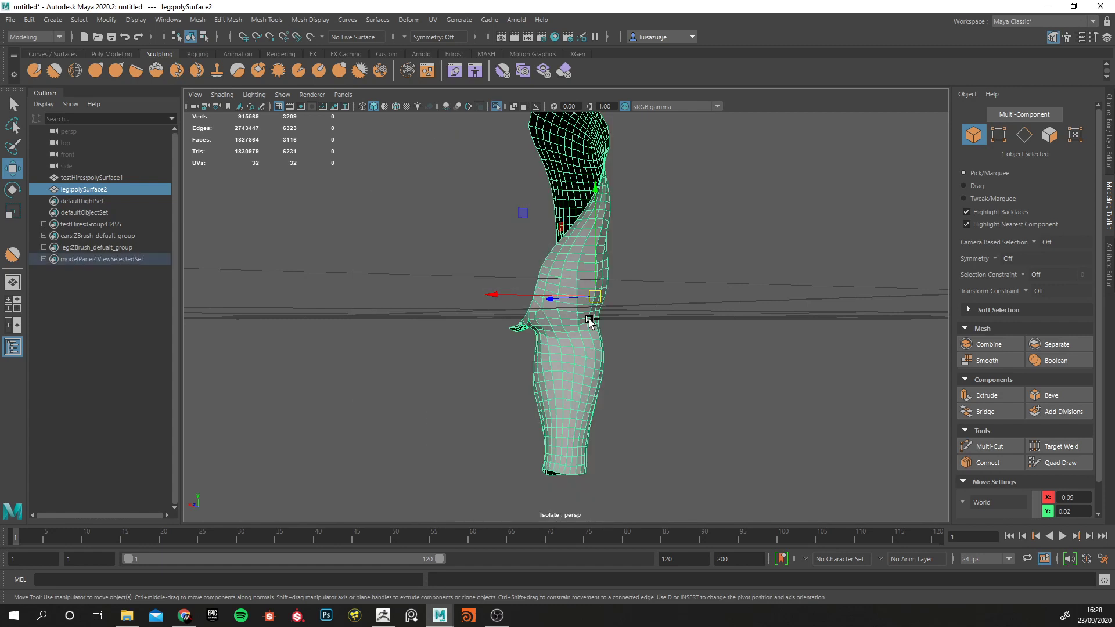
key("ctrl+1")
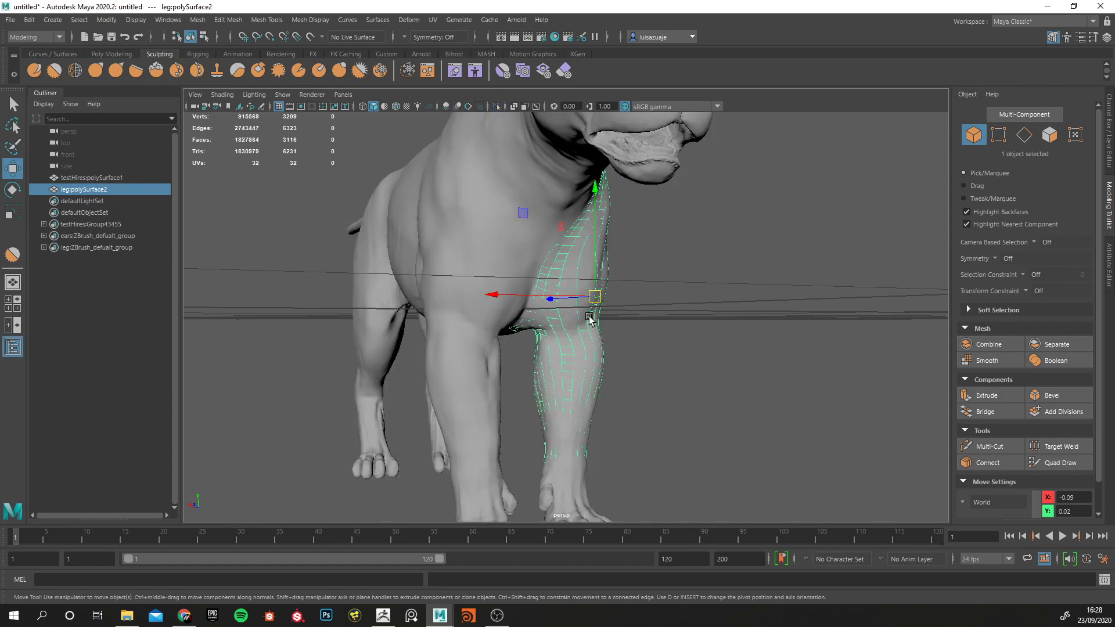
left_click_drag(623, 308, 500, 310, "alt")
right_click_drag(500, 311, 516, 351, "alt")
middle_click_drag(507, 303, 488, 363, "alt")
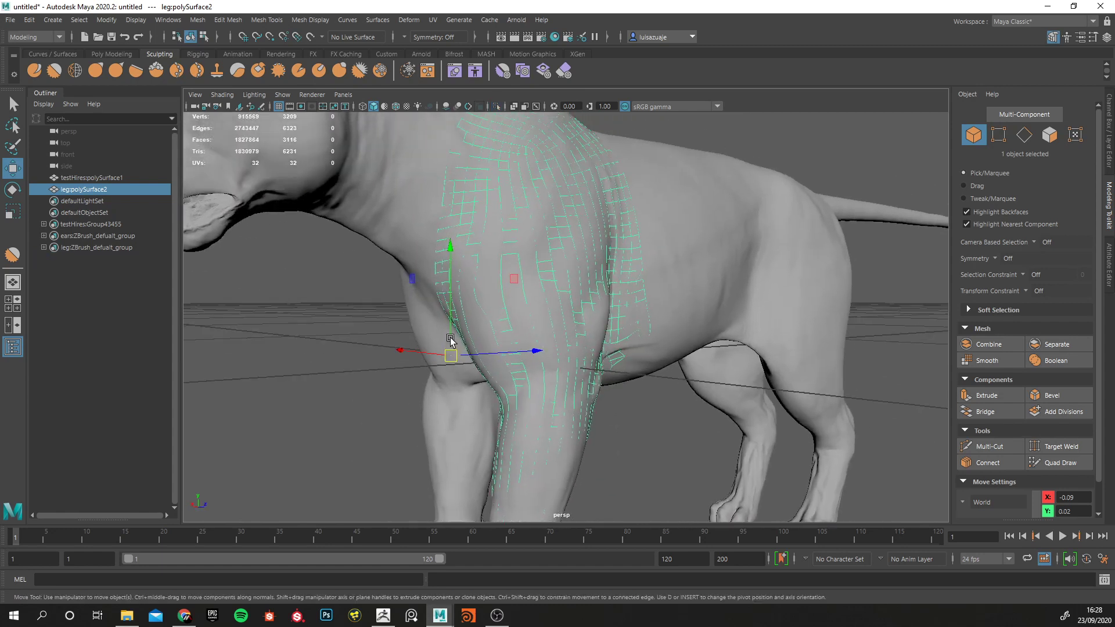
Make testHires:polySurface1 the live surface again and activate Quad Draw on leg:polySurface2.
left_click(87, 178)
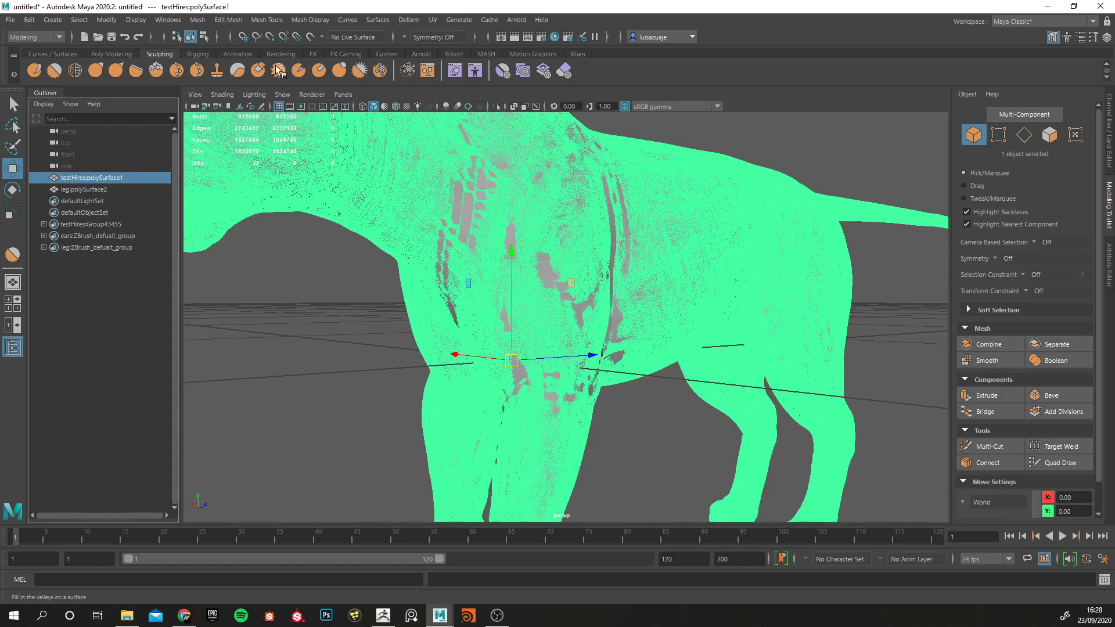
left_click(310, 37)
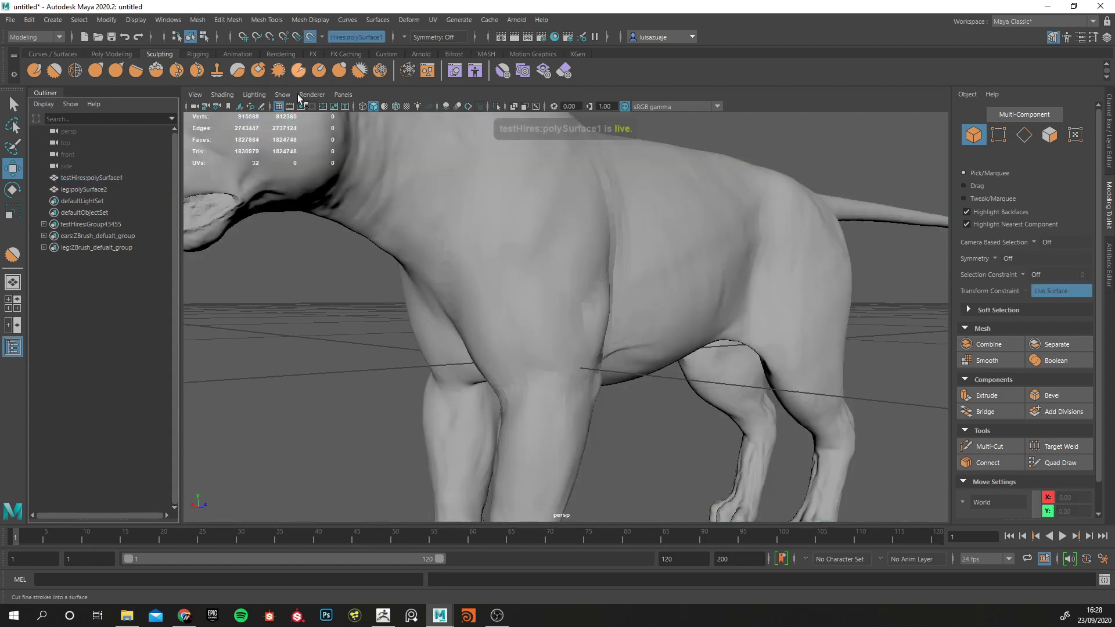
left_click(93, 188)
left_click(1060, 463)
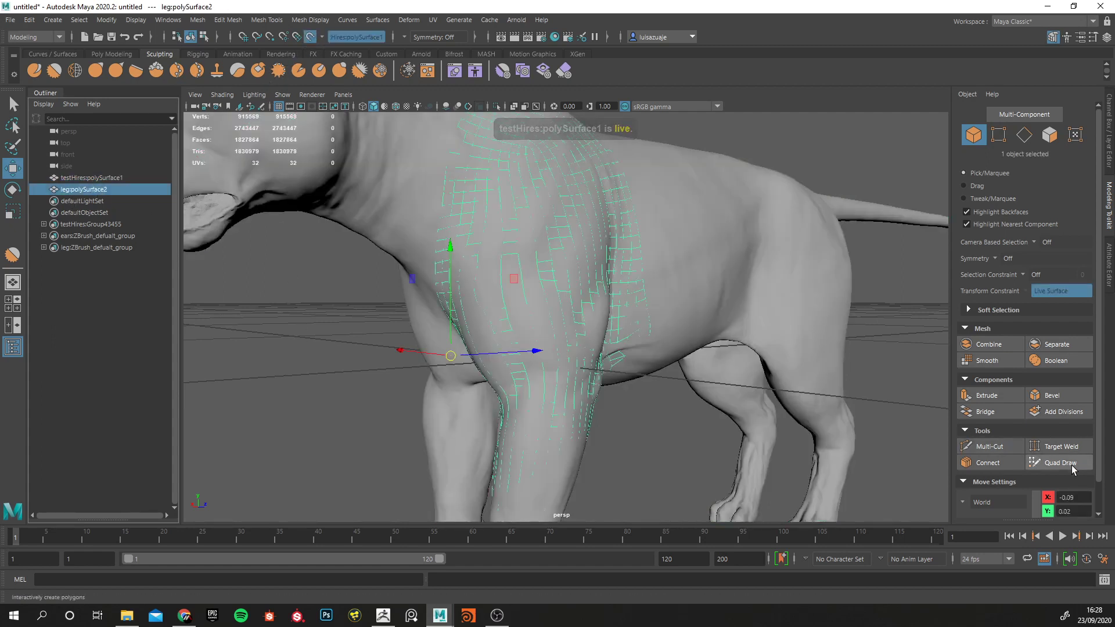
Relax the Quad Draw points where the inner front leg meets the armpit.
left_click_drag(497, 390, 708, 354, "alt")
right_click_drag(552, 371, 533, 361, "alt")
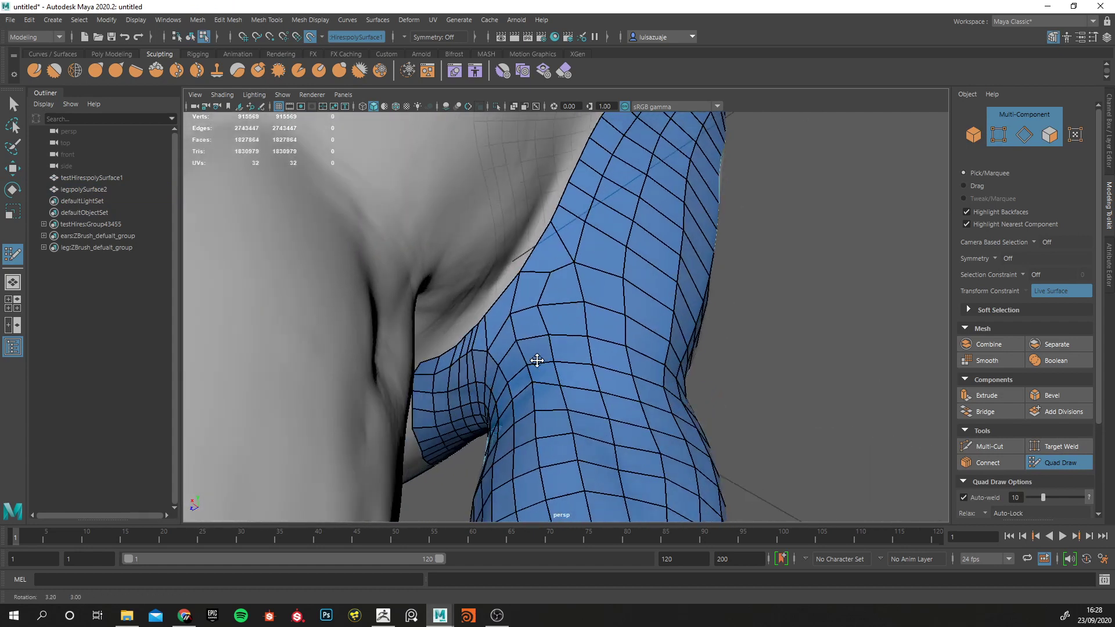
middle_click_drag(533, 361, 500, 374, "alt")
right_click_drag(500, 374, 516, 363, "alt")
left_click_drag(476, 274, 458, 264)
left_click_drag(525, 387, 546, 437, "alt")
mouse_move(546, 436)
middle_mouse_down("alt")
mouse_move(514, 382)
mouse_move(519, 329)
middle_mouse_up("alt")
right_click_drag(519, 329, 533, 363, "alt")
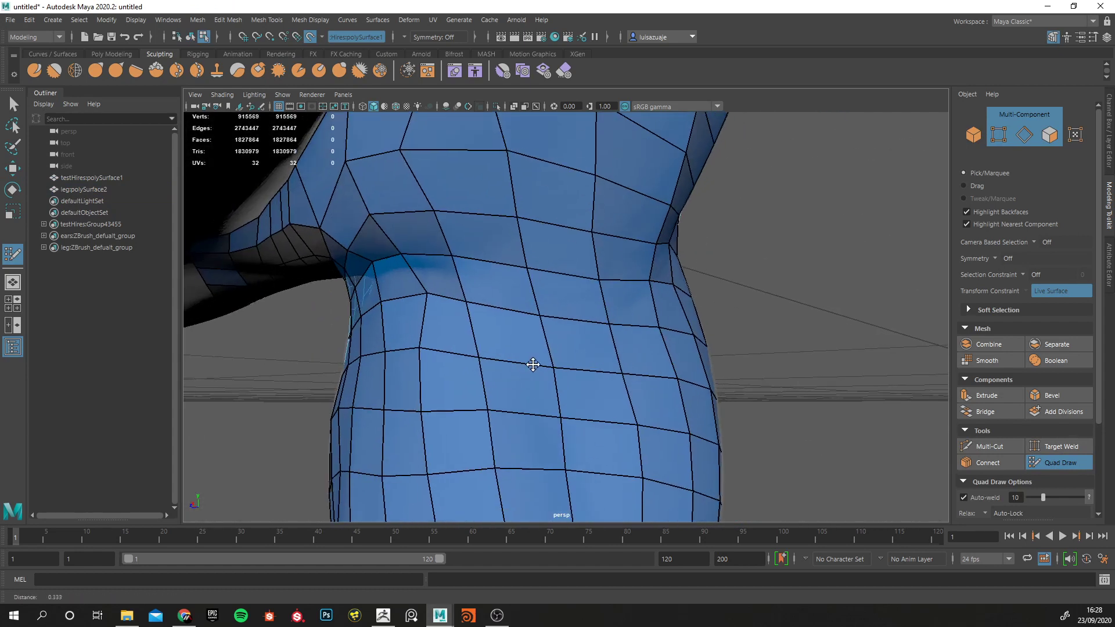
mouse_move(413, 288)
left_mouse_down("alt")
mouse_move(453, 286)
mouse_move(401, 299)
left_mouse_up("alt")
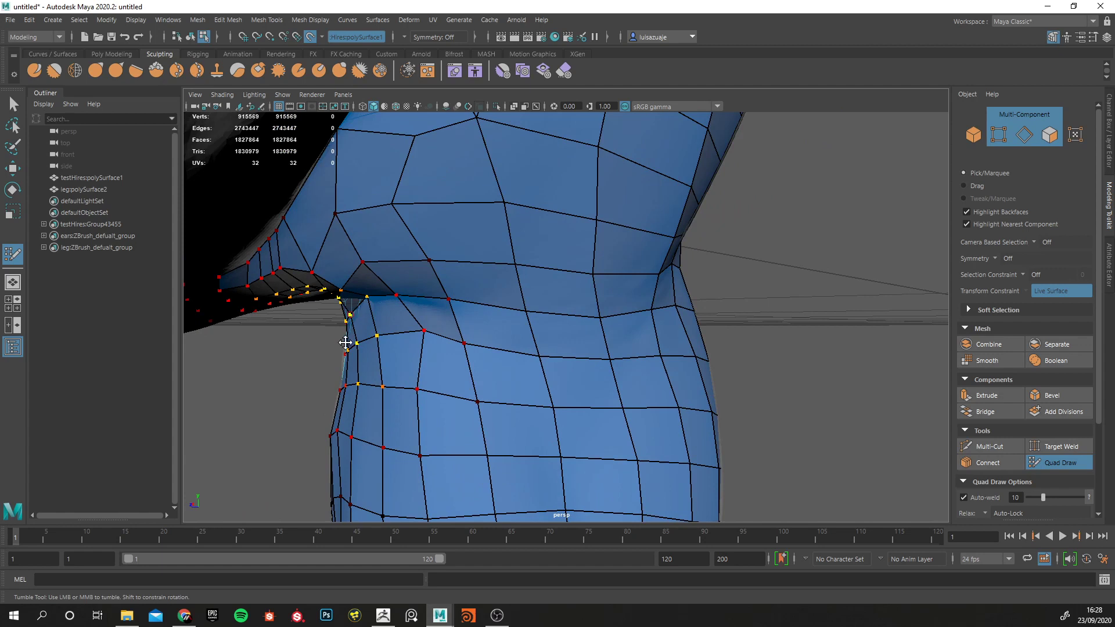
left_click_drag(346, 343, 374, 340, "alt")
Undo the last tweak and relax the points across the armpit crease underneath the chest.
left_click_drag(393, 294, 510, 278, "alt")
middle_click_drag(511, 278, 447, 340, "alt")
right_click_drag(447, 340, 500, 286, "alt")
key("ctrl+z")
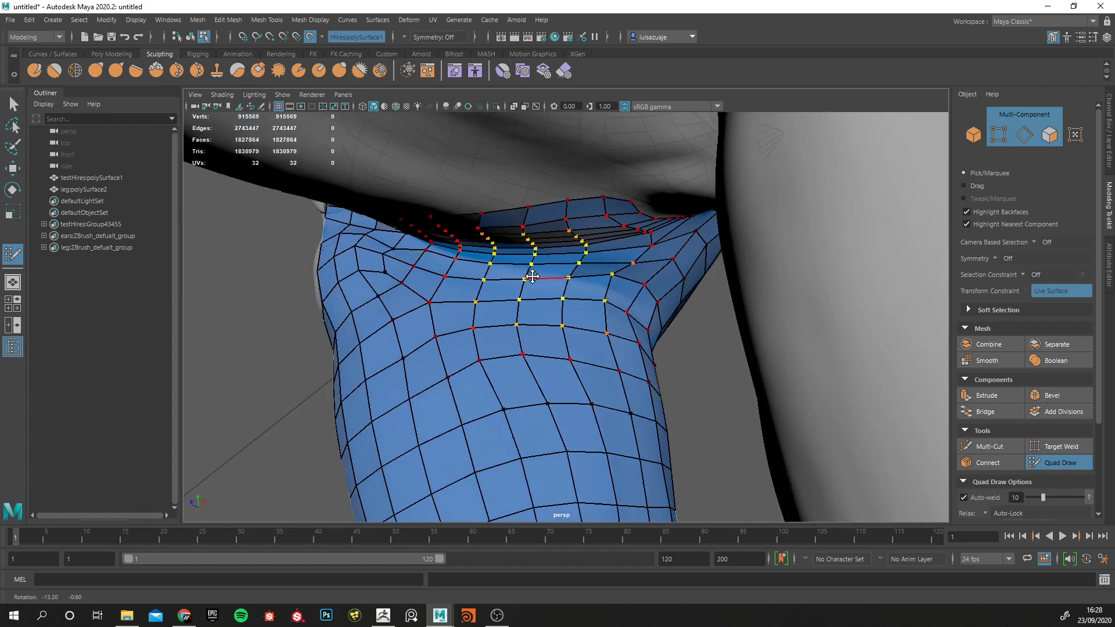
left_click_drag(501, 286, 517, 295, "alt")
right_click_drag(517, 295, 565, 291, "alt")
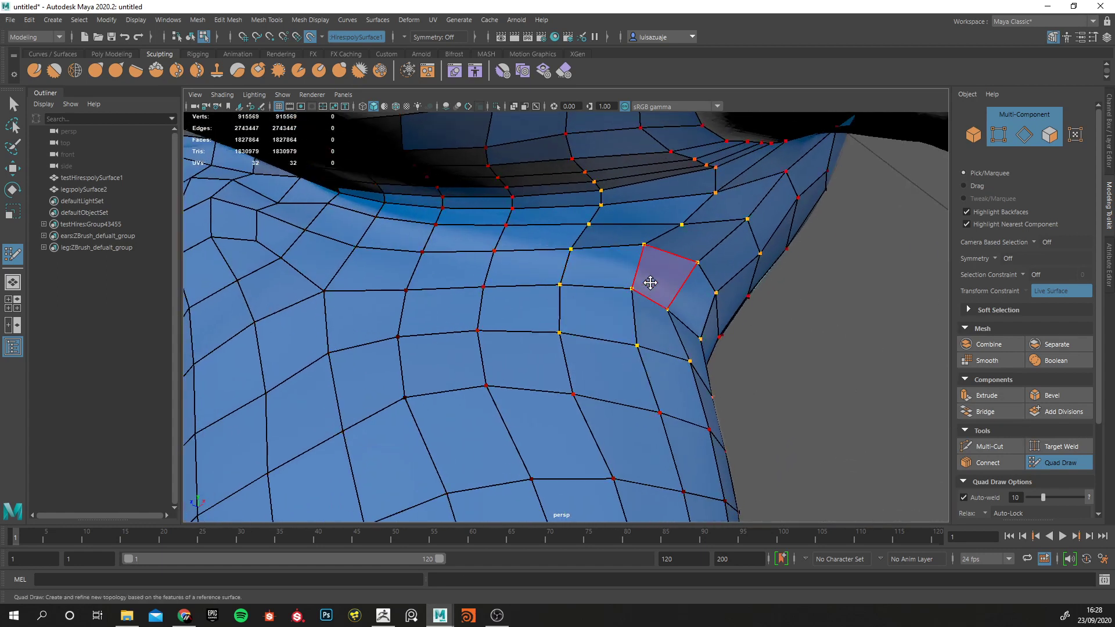
left_click_drag(702, 309, 578, 288, "alt")
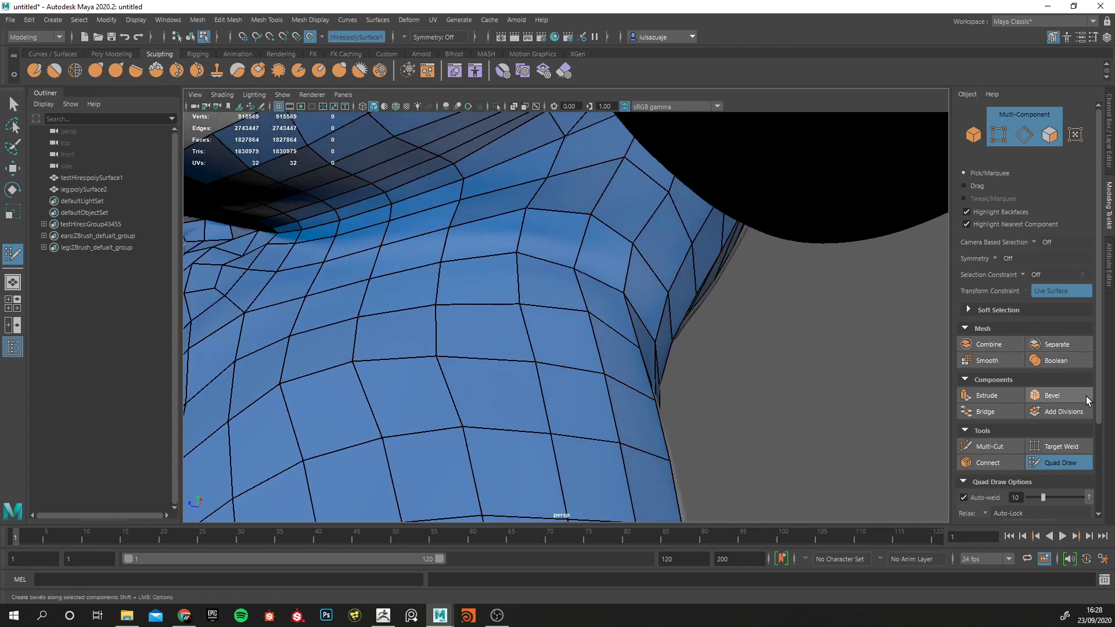
Look up the Quad Draw keyboard and mouse shortcuts, and insert an edge loop around the leg at armpit level.
scroll(1098, 423, "down", 4)
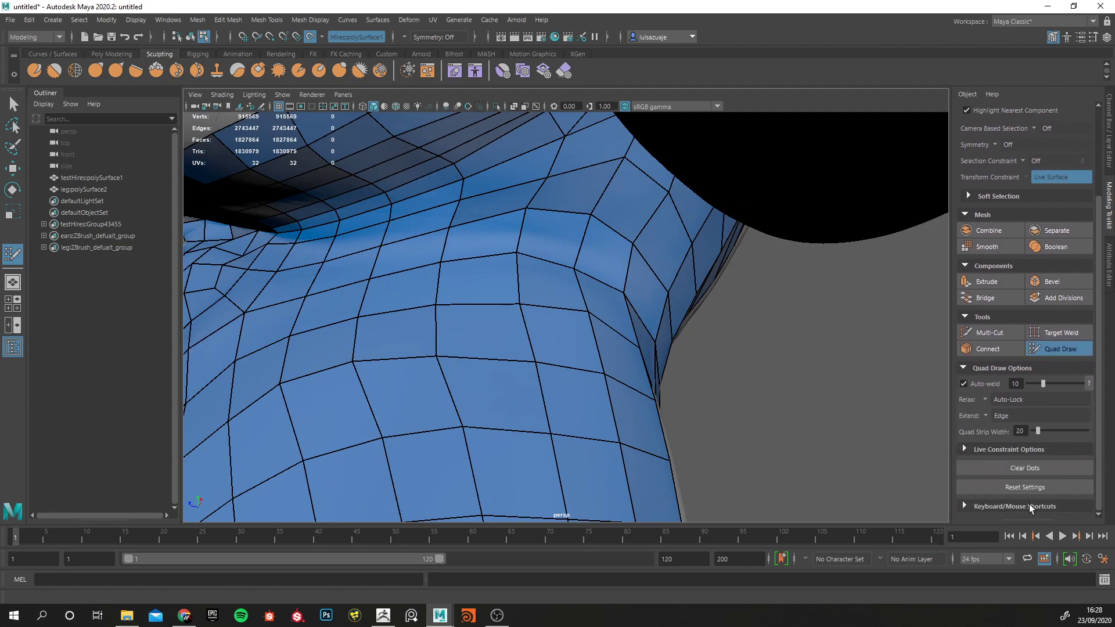
left_click(1014, 506)
scroll(1039, 464, "down", 10)
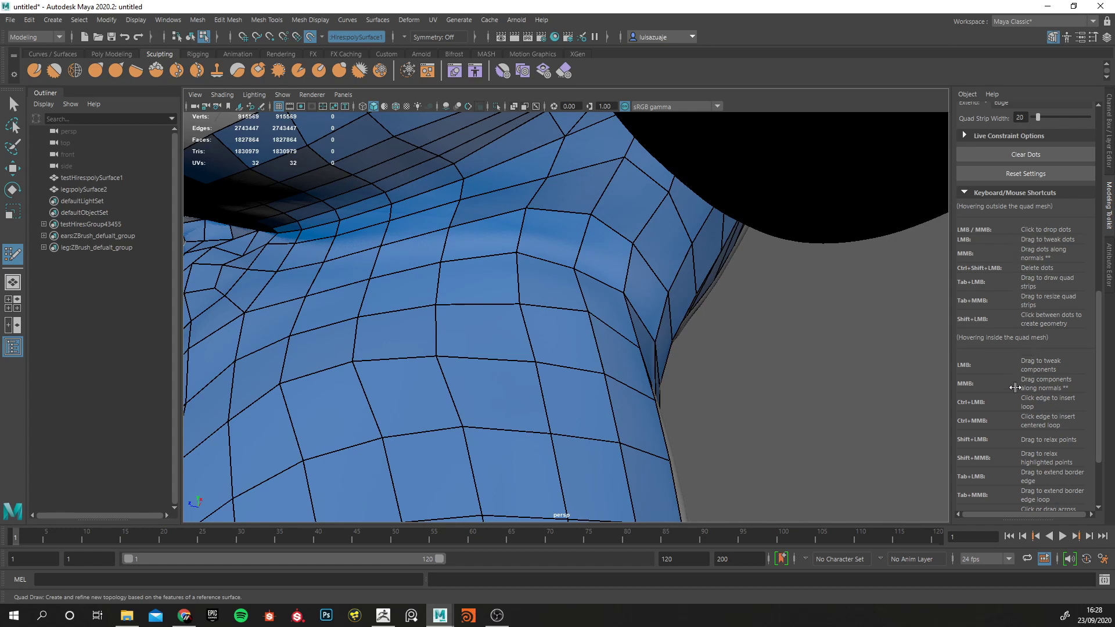
scroll(1013, 398, "down", 1)
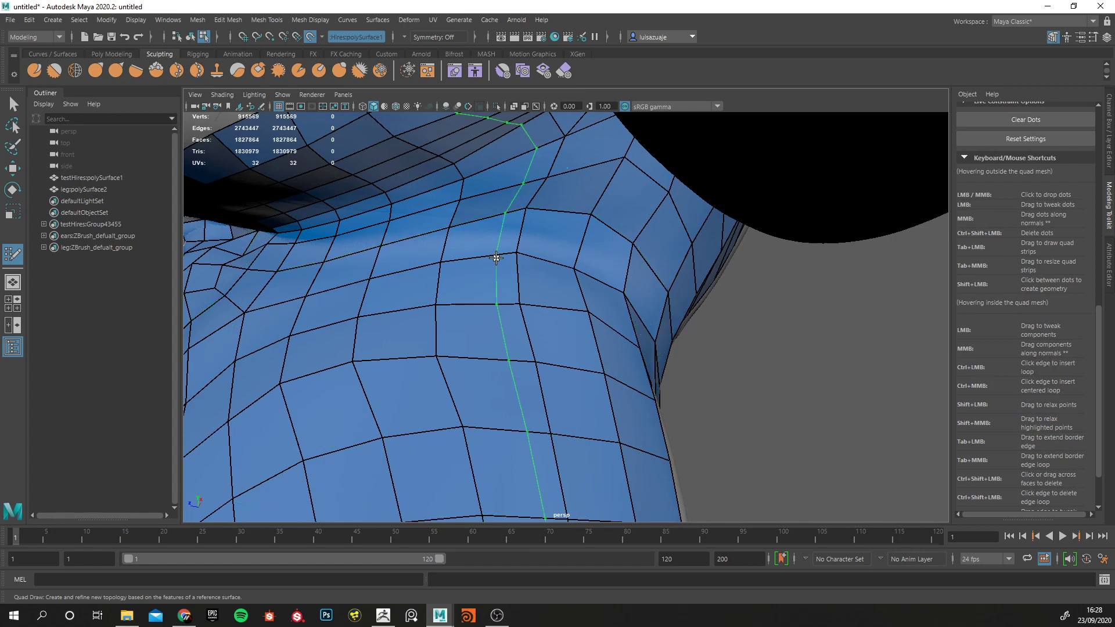
left_click(516, 231, "ctrl")
Relax the points around the new edge loop on the inner leg and undo the last change.
left_click_drag(488, 304, 438, 323, "alt")
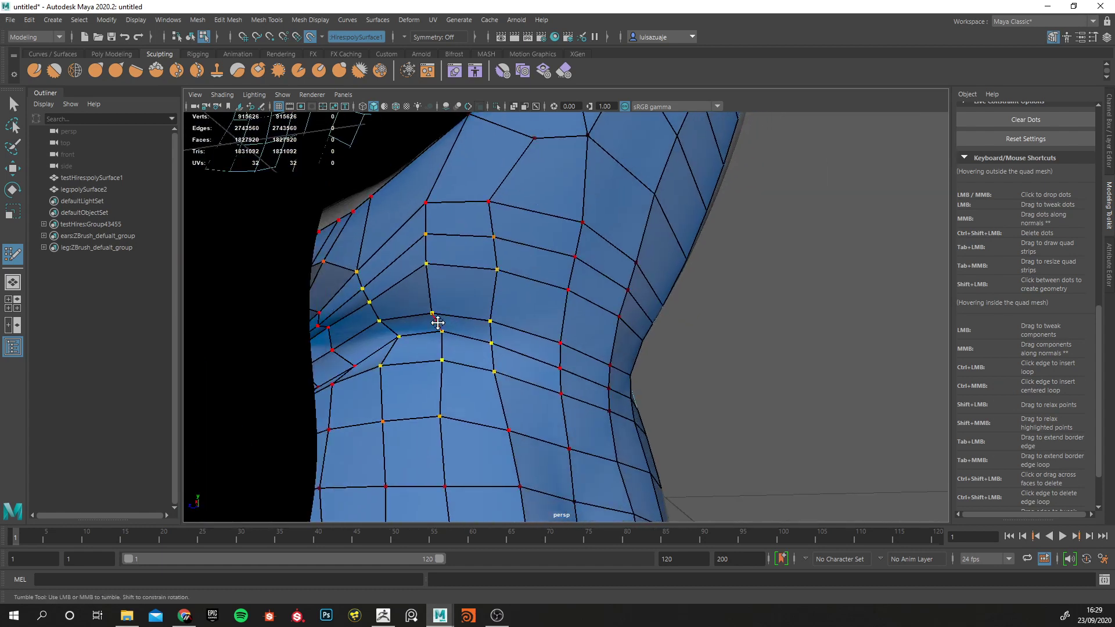
mouse_move(377, 375)
left_mouse_down("alt")
mouse_move(328, 400)
mouse_move(343, 398)
mouse_move(326, 389)
mouse_move(379, 374)
left_mouse_up("alt")
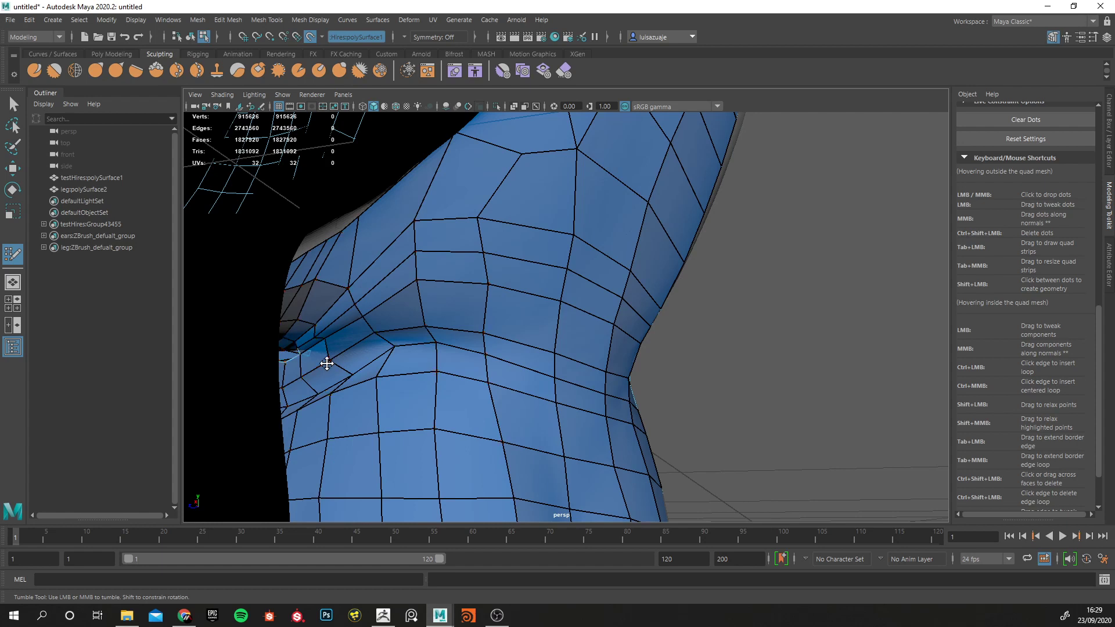
left_click_drag(326, 366, 493, 364, "alt")
right_click_drag(493, 364, 473, 323, "alt")
left_click_drag(473, 324, 528, 334, "alt")
right_click_drag(528, 333, 610, 353, "alt")
left_click_drag(610, 353, 629, 349, "alt")
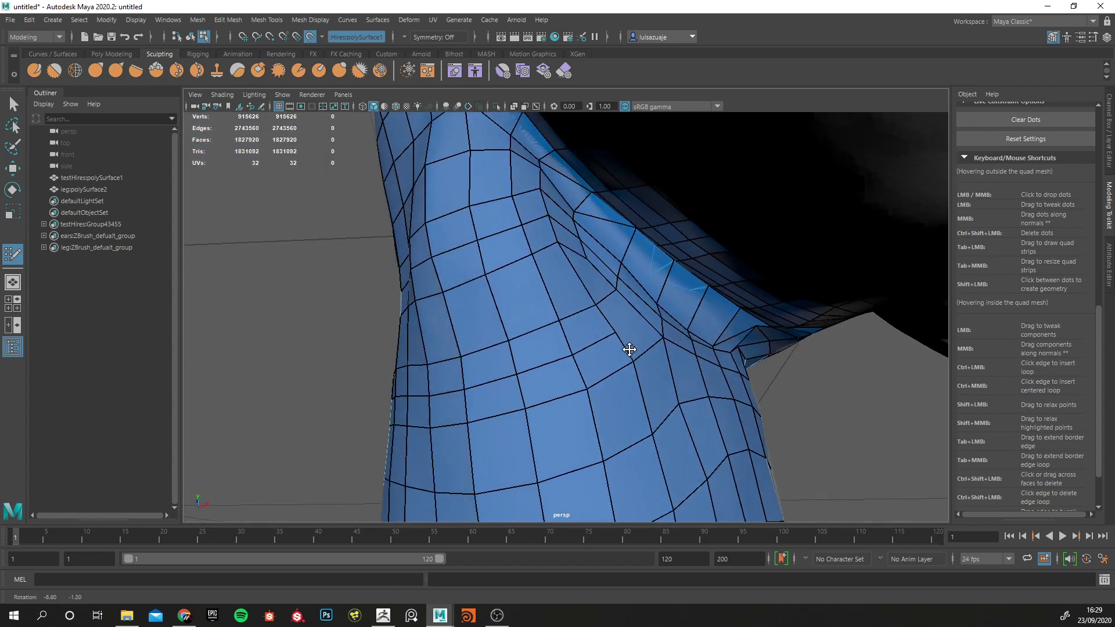
right_click_drag(630, 350, 627, 336, "alt")
left_click_drag(626, 336, 528, 321, "alt")
key("ctrl+z")
Relax the tightly spaced edge rows around the outside and front of the upper leg.
right_click_drag(528, 321, 428, 353, "alt")
left_click_drag(429, 353, 558, 367, "alt")
right_click_drag(558, 368, 643, 381, "alt")
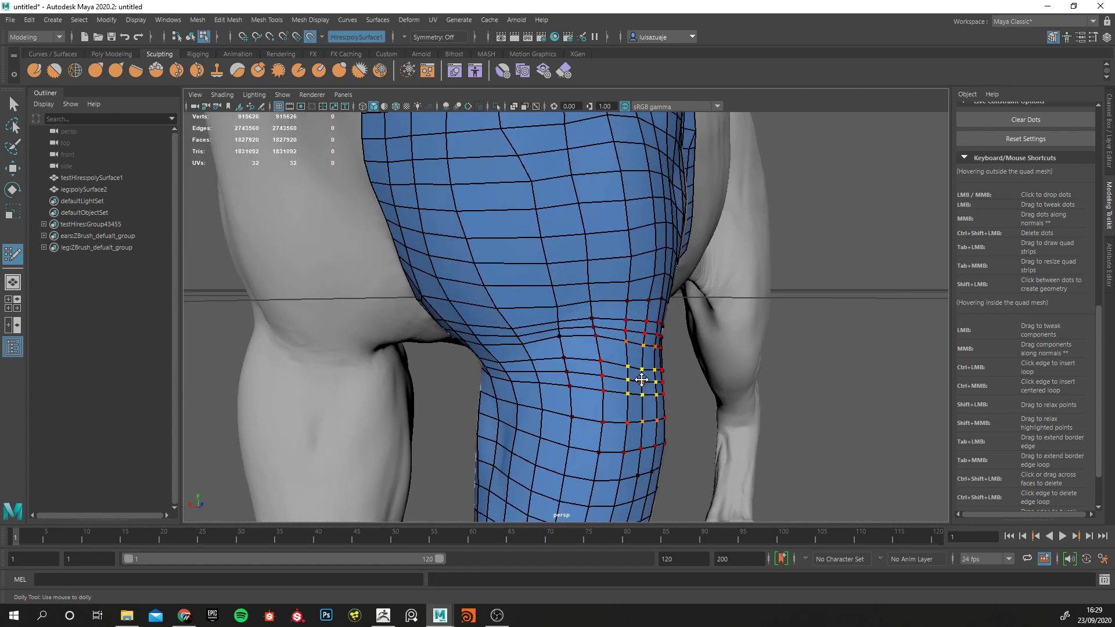
left_click_drag(642, 381, 697, 366, "alt")
middle_click_drag(547, 390, 632, 325, "alt")
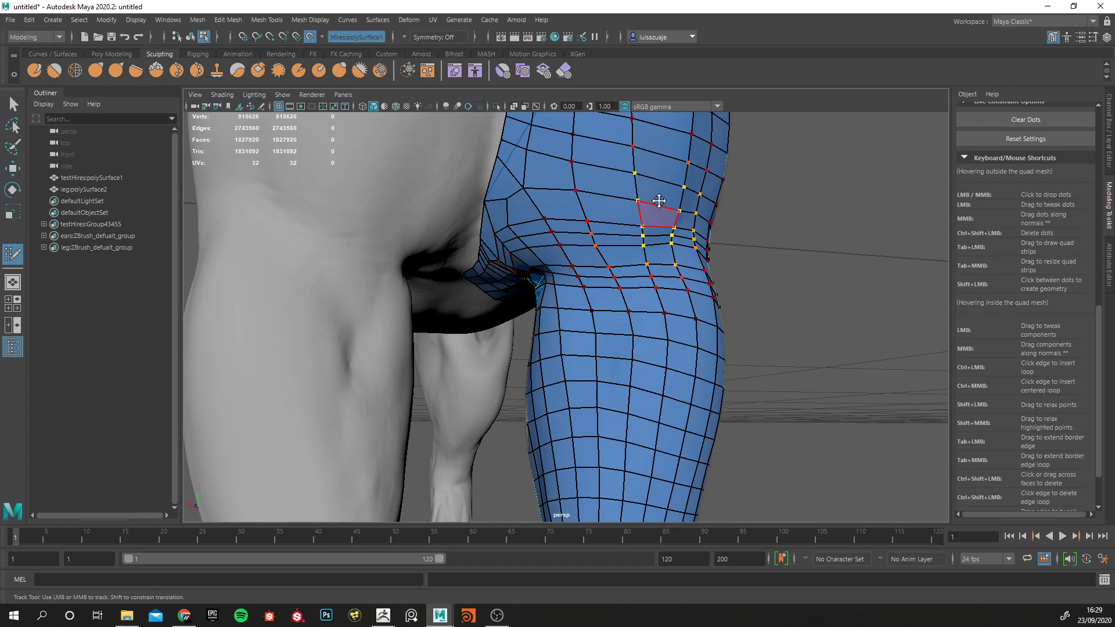
right_click_drag(585, 321, 499, 291, "alt")
left_click_drag(605, 256, 523, 279, "alt")
Examine the shoulder mesh's outer border against the neck, back and head of the sculpt.
right_click_drag(523, 279, 661, 327, "alt")
left_click_drag(661, 327, 579, 216, "alt")
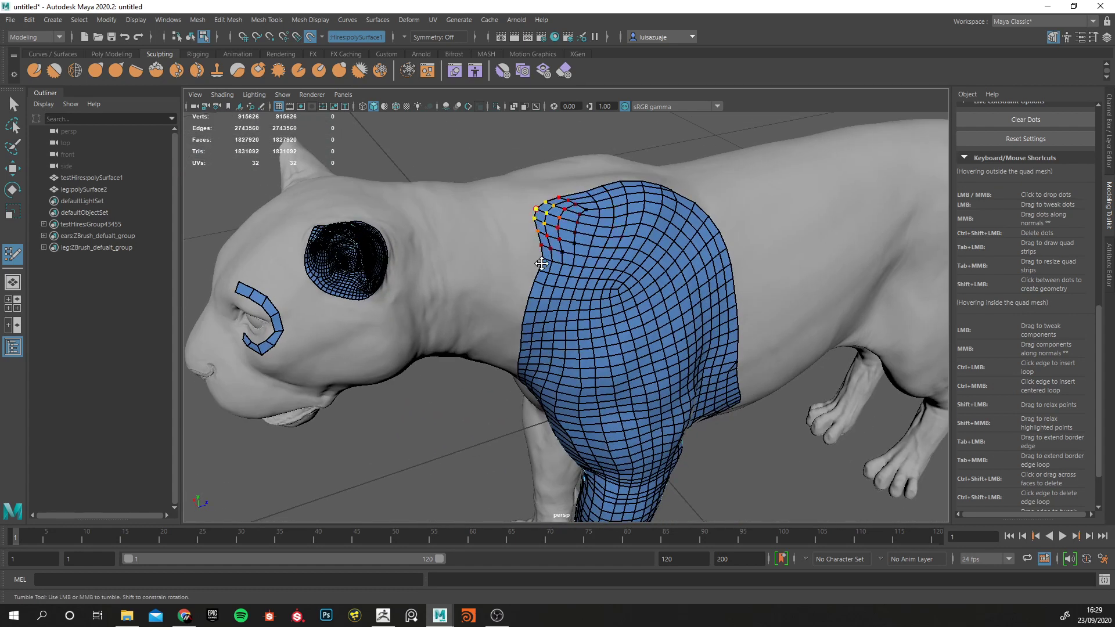
left_click_drag(521, 268, 540, 290, "alt")
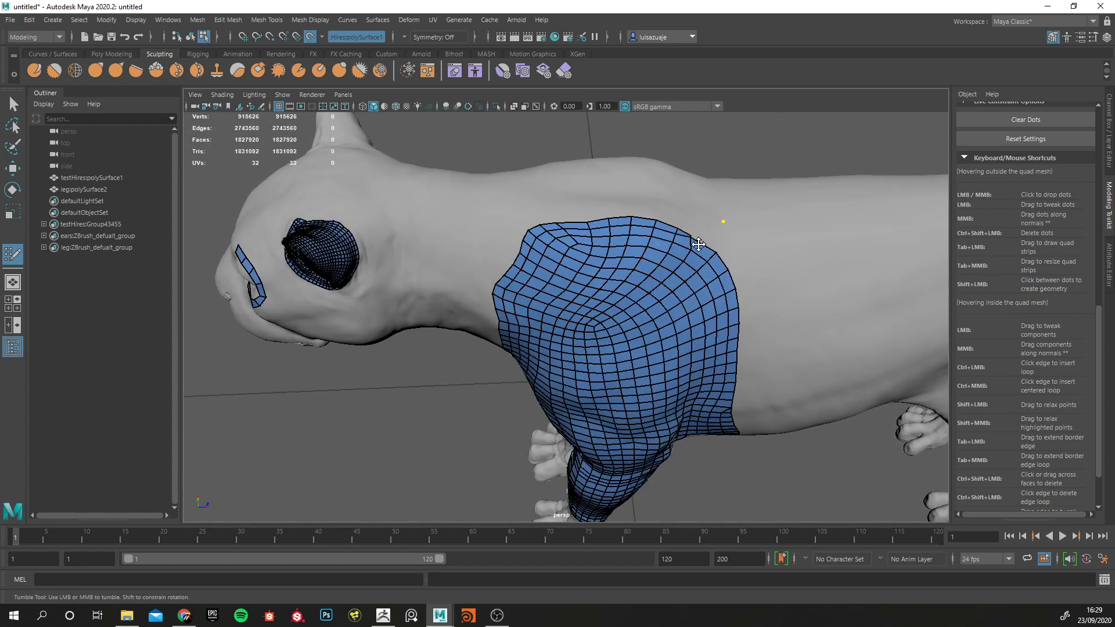
left_click_drag(726, 235, 537, 324, "alt")
right_click_drag(536, 324, 430, 157, "alt")
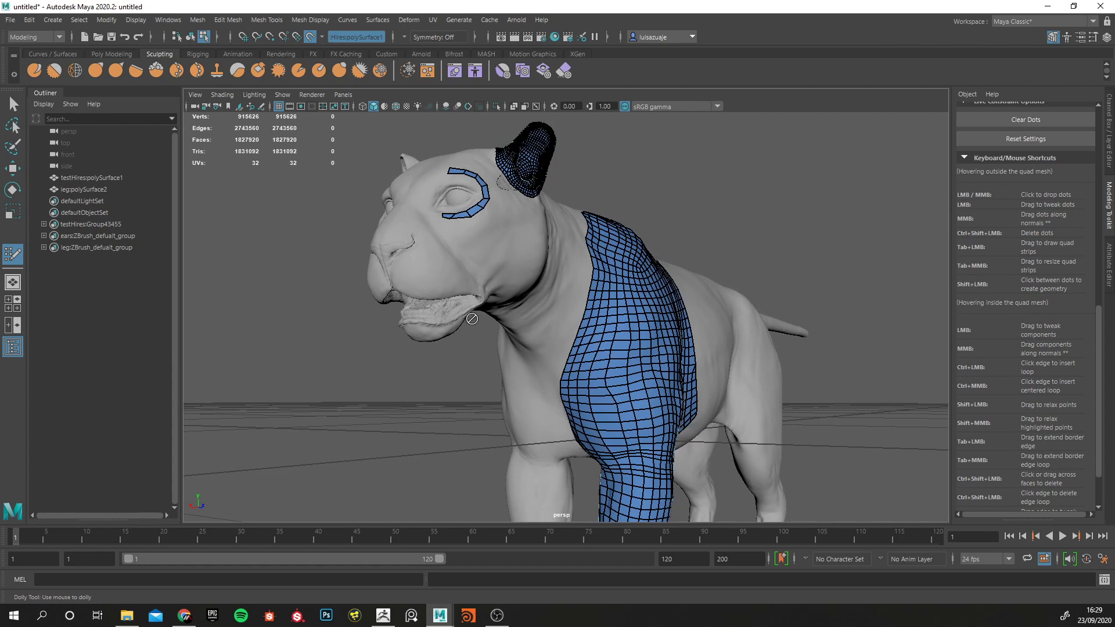
left_click_drag(575, 243, 558, 269, "alt")
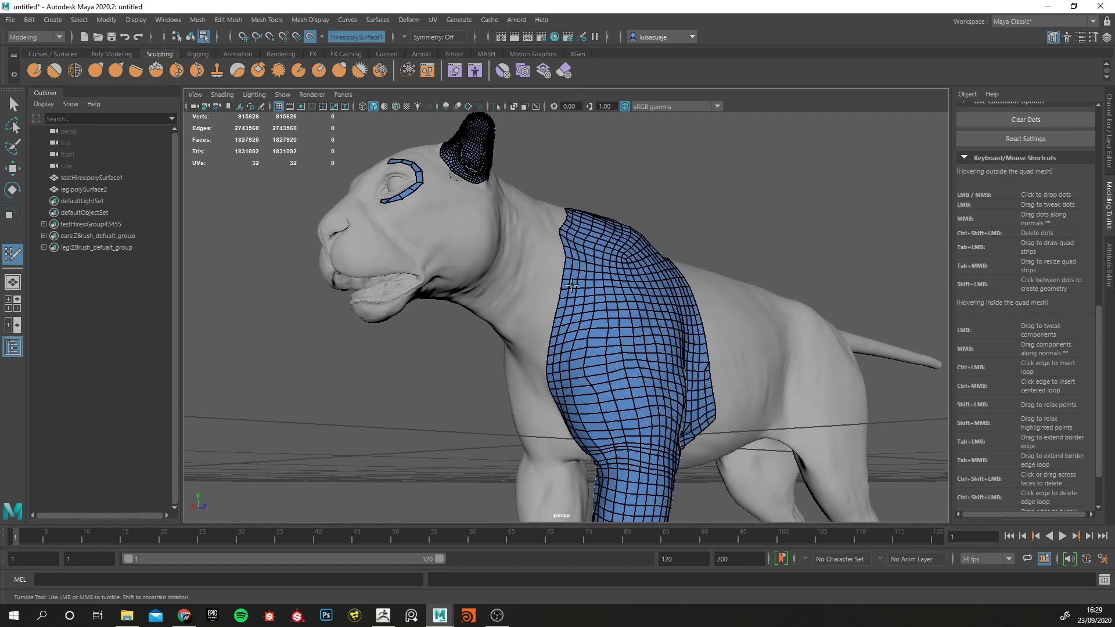
middle_click_drag(558, 269, 535, 139, "alt")
Examine the undersides of the paws, the open lower end of the leg mesh and the shoulder patch.
left_click_drag(553, 515, 636, 470, "alt")
middle_click_drag(637, 471, 623, 386, "alt")
right_click_drag(546, 326, 625, 391, "alt")
left_click_drag(624, 391, 455, 309, "alt")
right_click_drag(455, 308, 486, 358, "alt")
left_click_drag(486, 358, 468, 256, "alt")
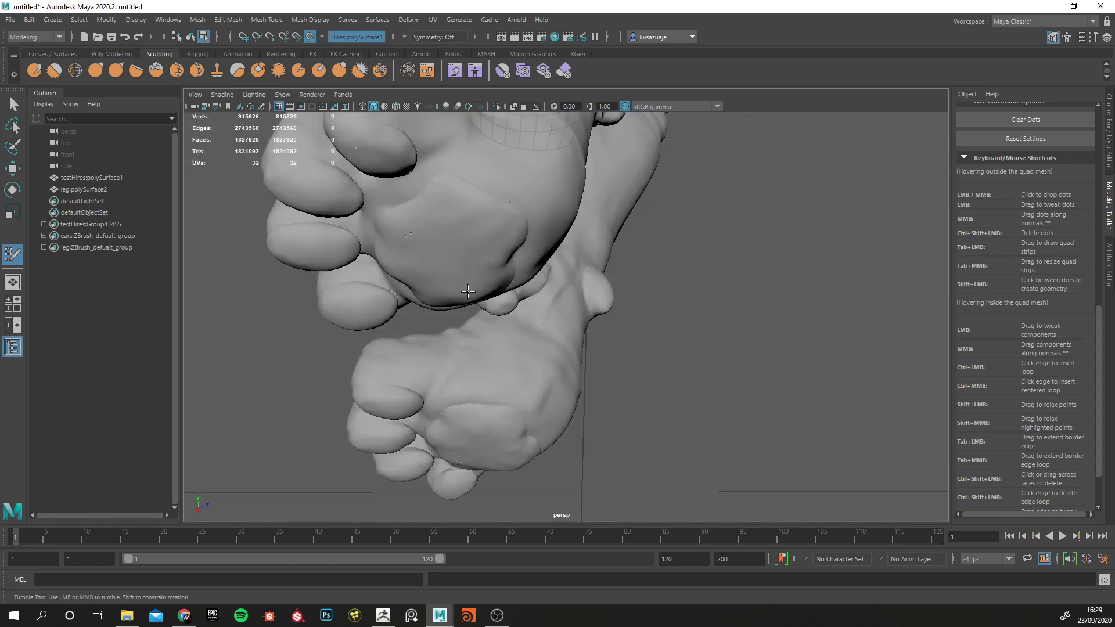
middle_click_drag(469, 255, 465, 319, "alt")
right_click_drag(456, 314, 378, 273, "alt")
left_click_drag(377, 273, 609, 414, "alt")
right_click_drag(609, 414, 720, 406, "alt")
left_click_drag(644, 392, 364, 391, "alt")
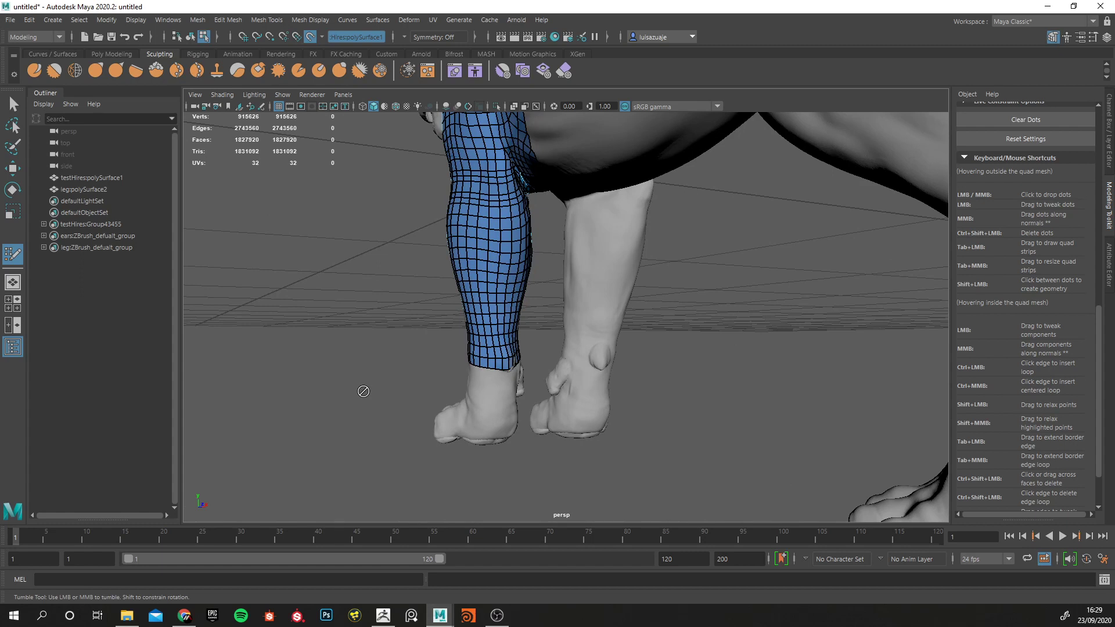
left_click_drag(373, 340, 475, 357, "alt")
middle_click_drag(475, 298, 473, 350, "alt")
right_click_drag(459, 347, 410, 337, "alt")
left_click_drag(410, 336, 380, 352, "alt")
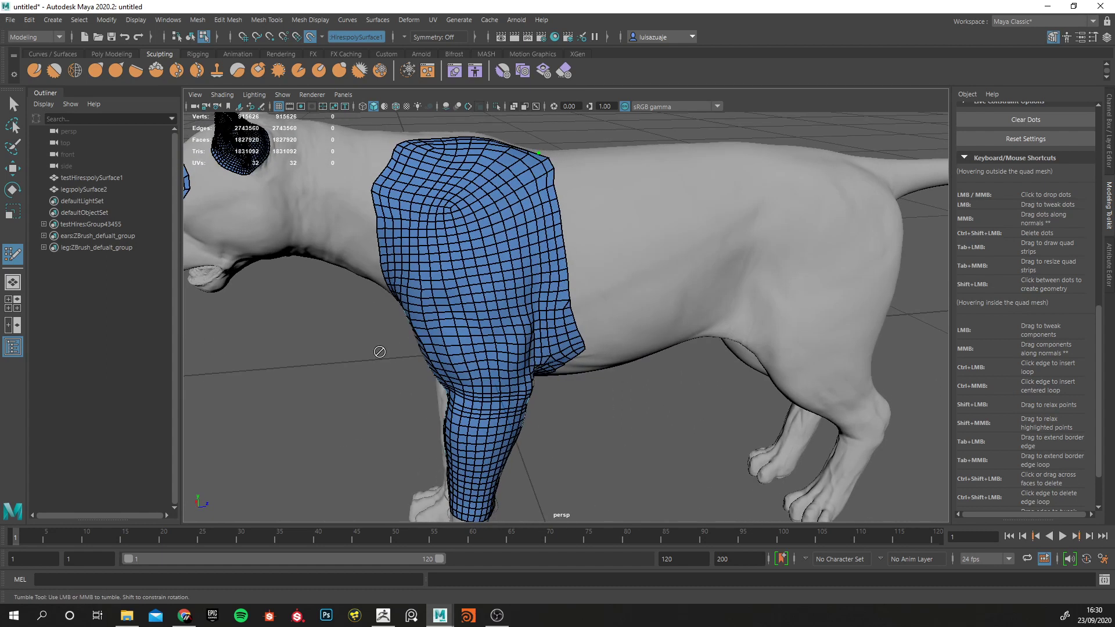